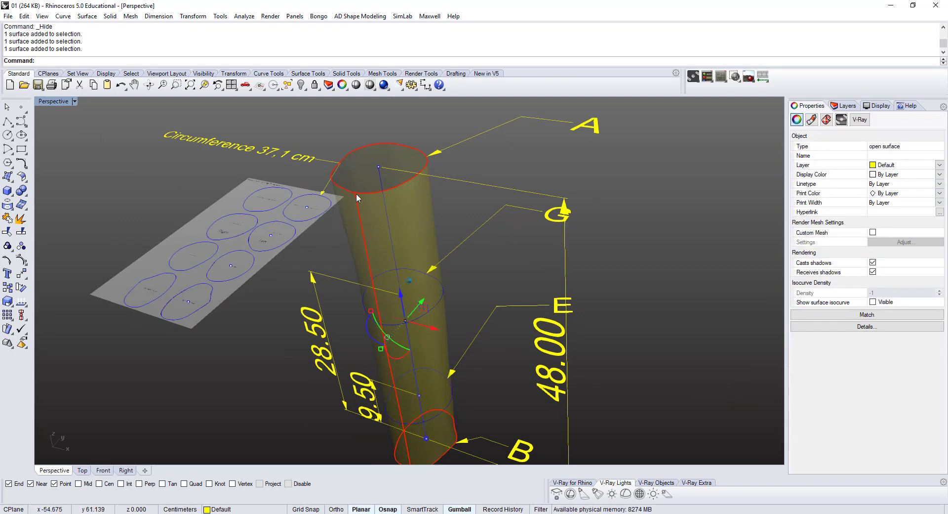
right_click_drag(358, 196, 342, 194)
left_click(24, 178)
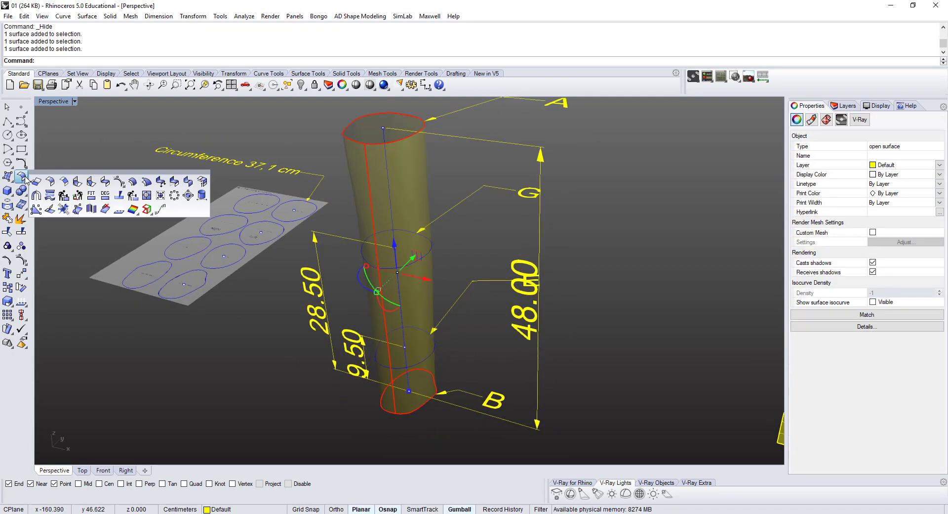
left_click_drag(36, 178, 88, 170)
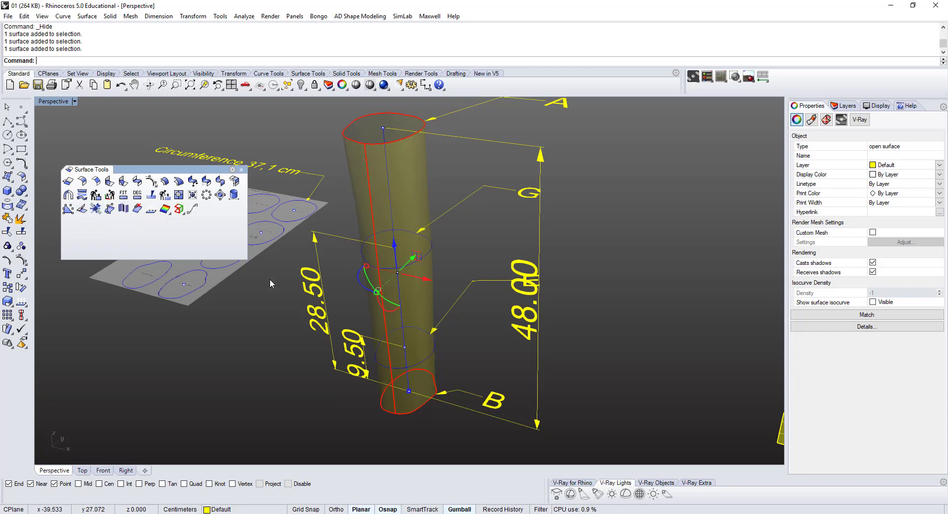
left_click(271, 366)
scroll(326, 384, "down", 4)
right_click_drag(331, 385, 298, 365)
left_click(241, 170)
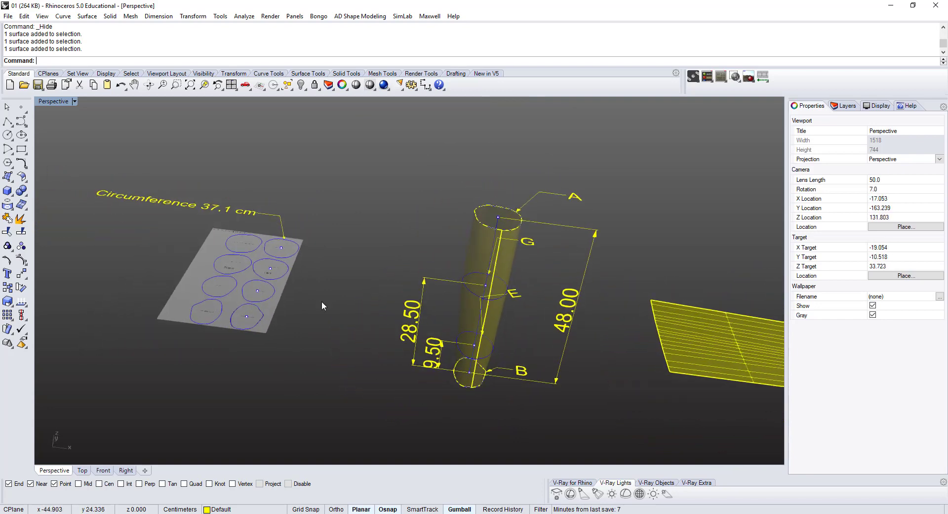
Switch to the untitled Rhino window and create a new model from the Small Objects - Centimeters template
mouse_move(280, 512)
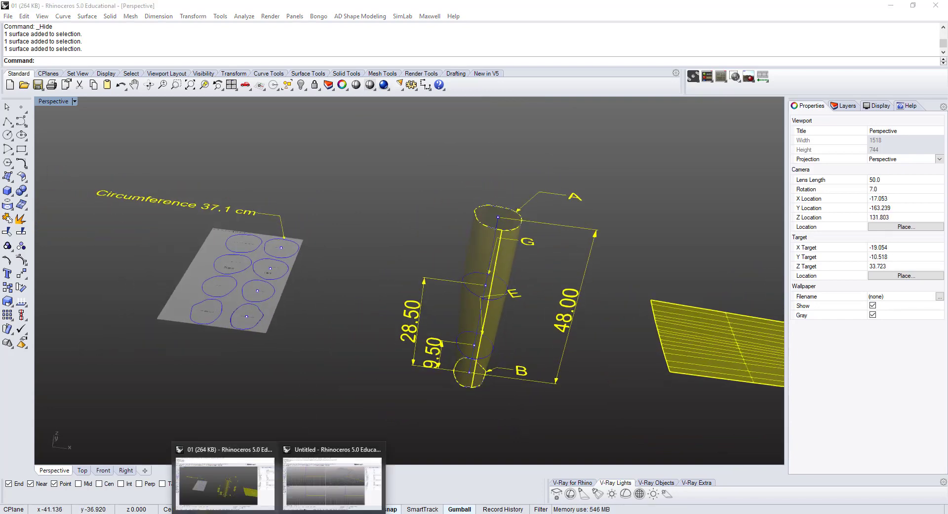
left_click(334, 486)
left_click(186, 199)
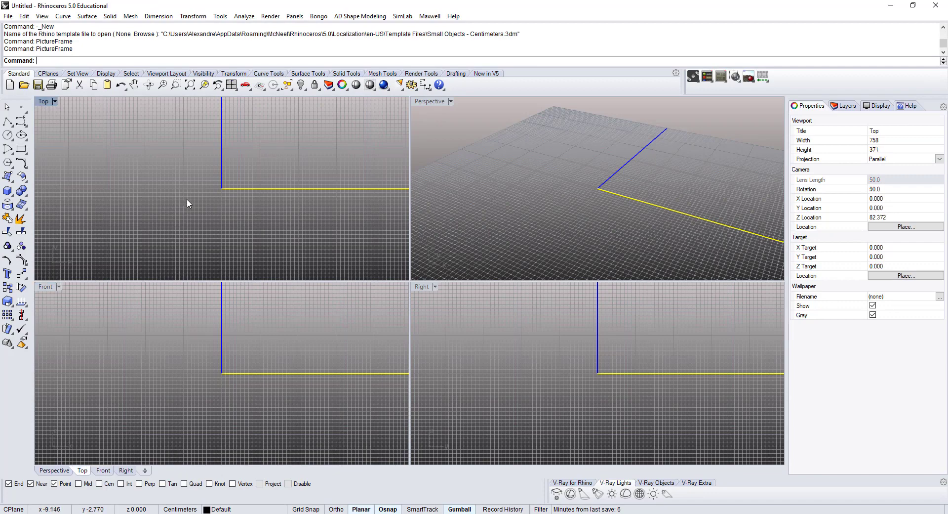
left_click(9, 16)
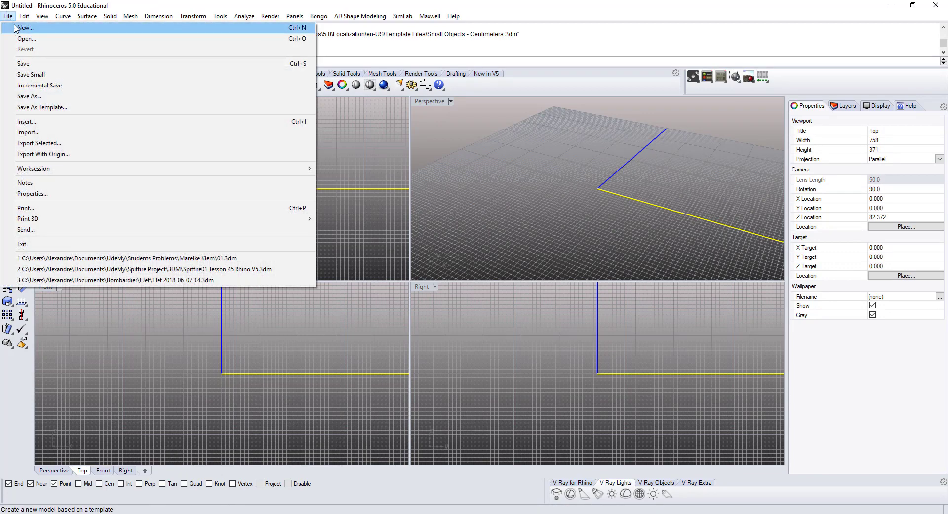
left_click(23, 27)
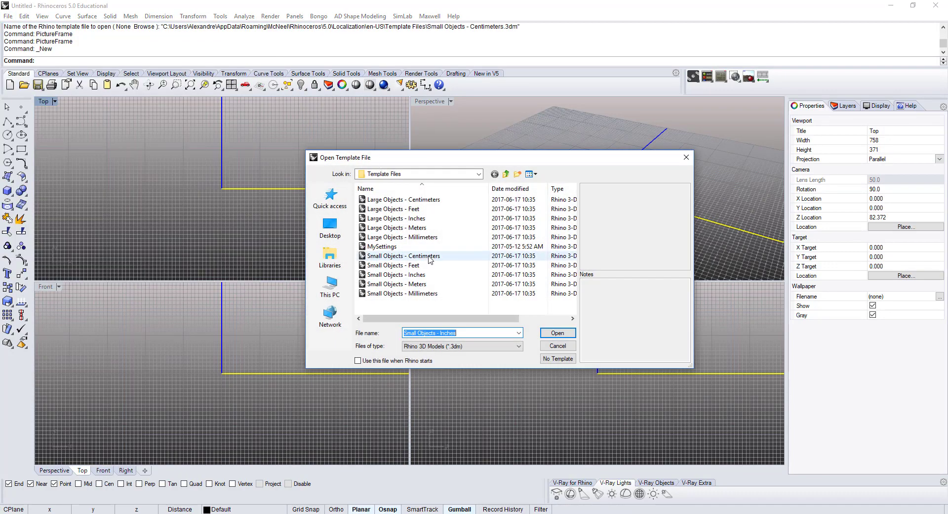
left_click(386, 277)
left_click(378, 256)
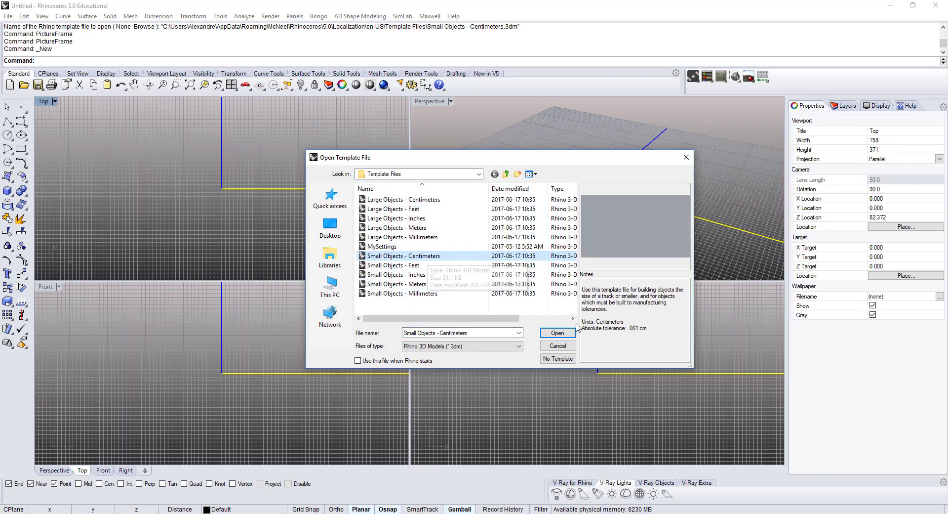
left_click(559, 334)
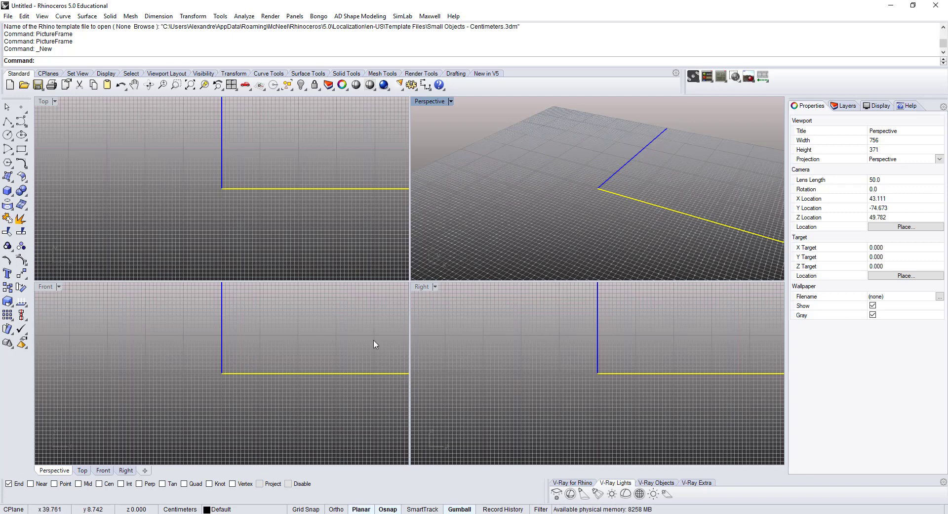
Maximize the Top viewport and start a PictureFrame with the image Chap-Measuring-and-petterning-logic-copy (1)-1
left_click(166, 158)
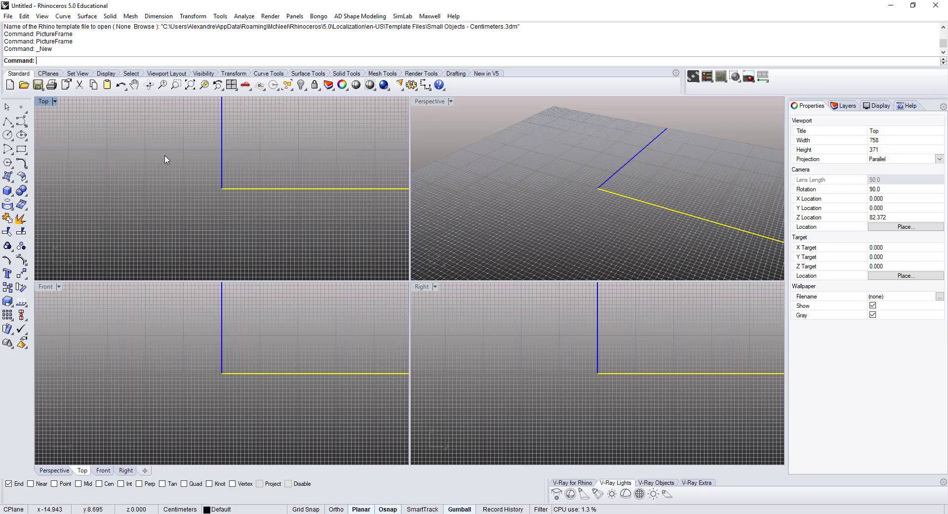
double_click(42, 102)
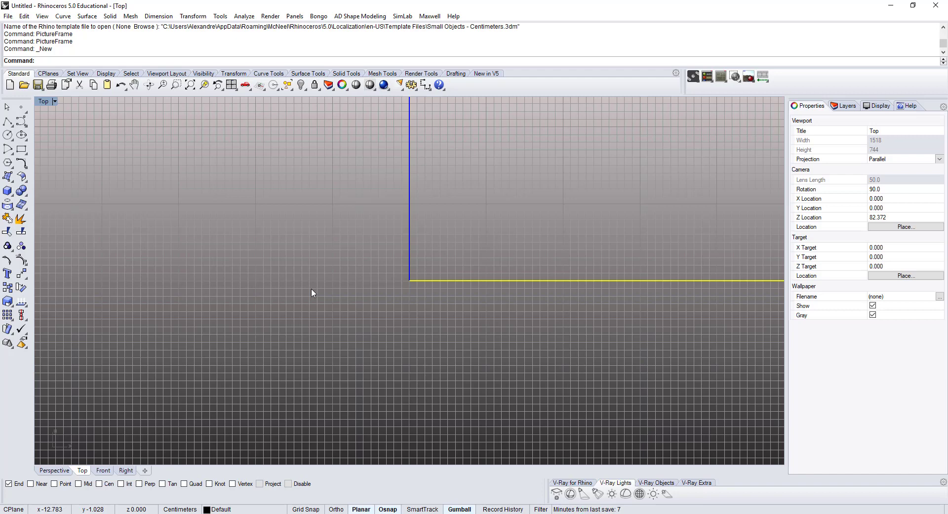
type("PictureFrame")
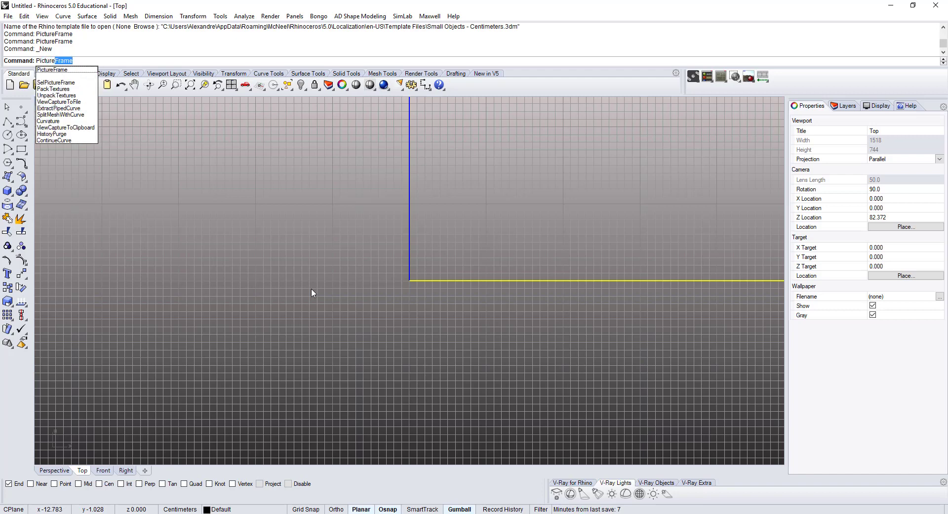
key("Return")
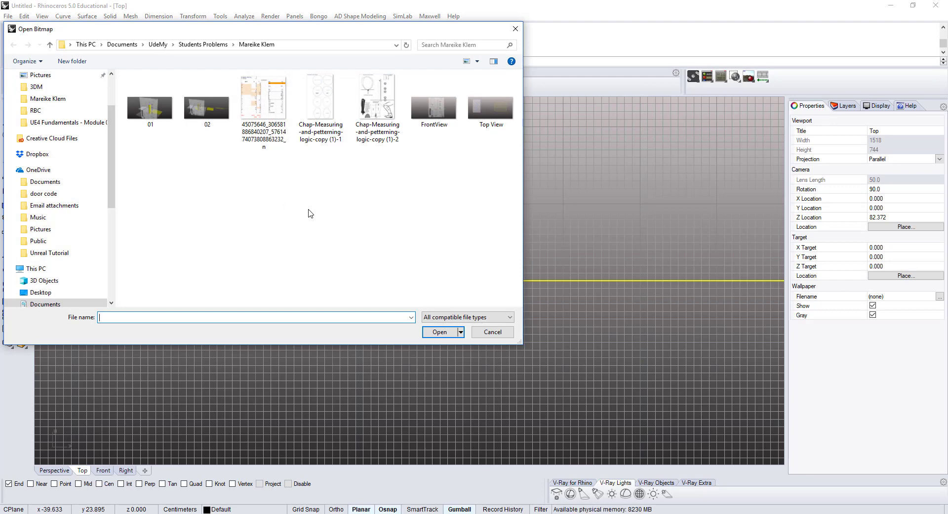
left_click(321, 103)
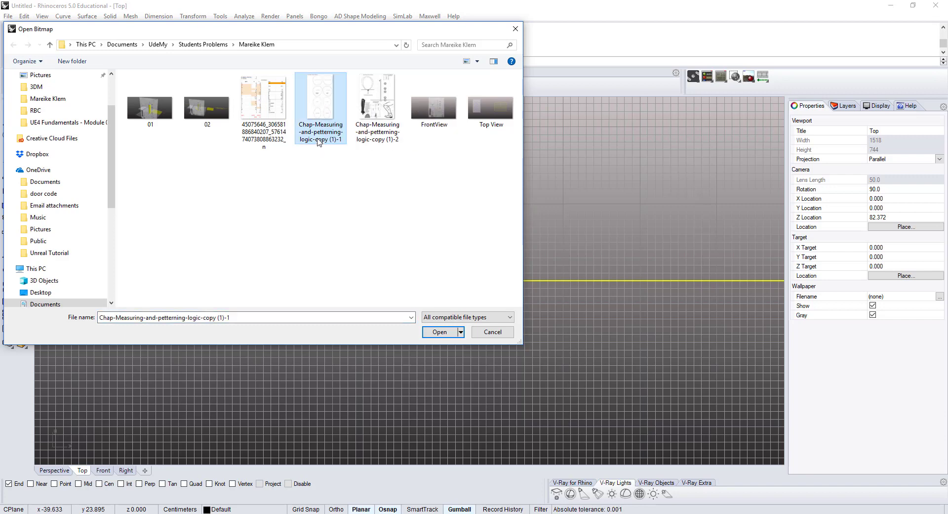
left_click(439, 332)
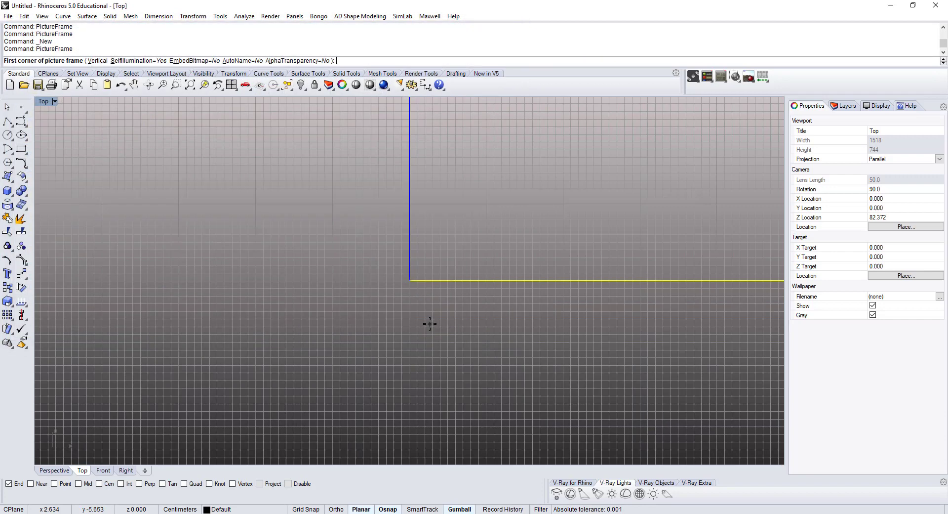
Place the picture frame upright over the grid, near the origin, with Ortho on
scroll(341, 307, "down", 5)
left_click(325, 283)
key("F8")
scroll(460, 269, "down", 3)
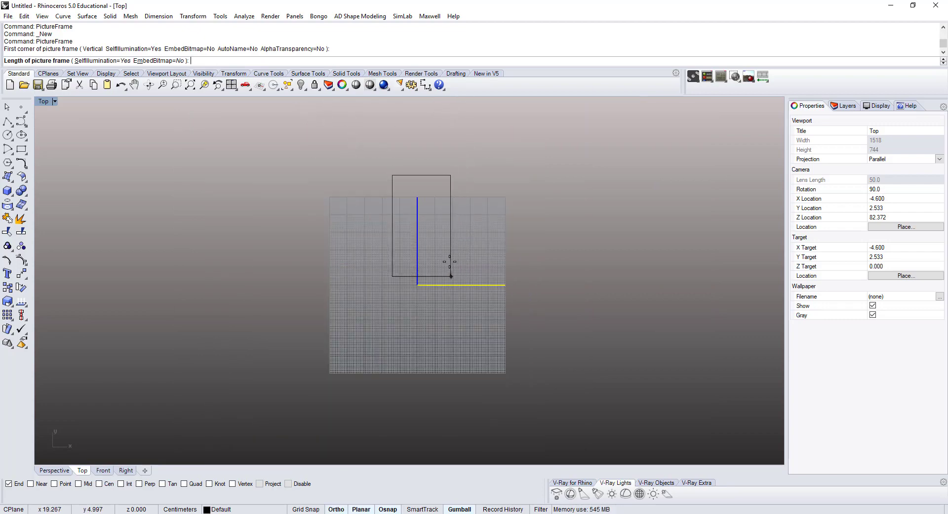
left_click(464, 262)
Examine the leg cross-section outlines and title on the placed reference image
scroll(444, 241, "up", 5)
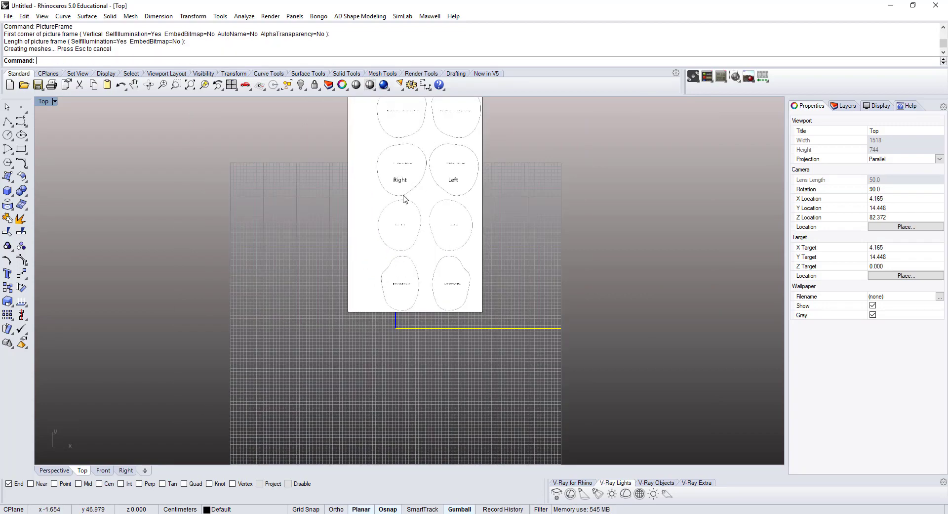
scroll(413, 202, "up", 6)
right_click_drag(365, 195, 389, 282)
right_click_drag(344, 210, 366, 340)
scroll(321, 186, "down", 4)
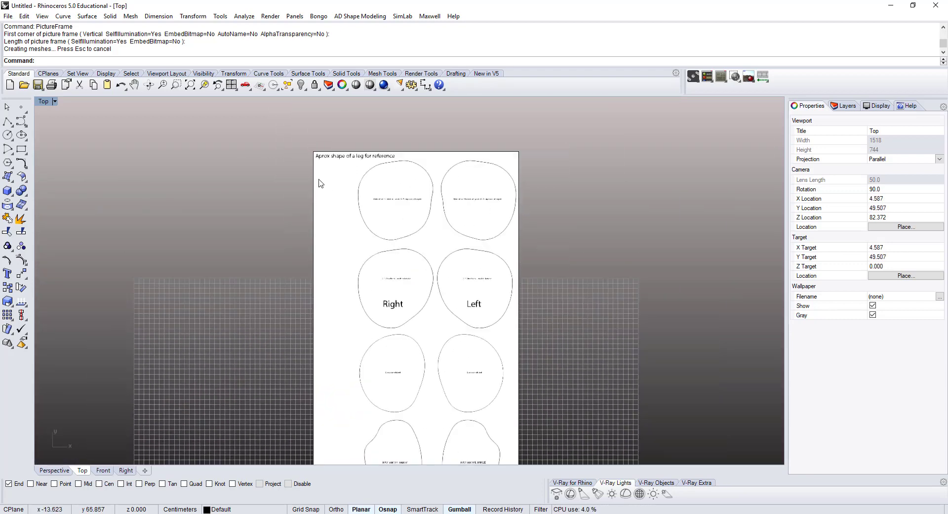
scroll(318, 183, "up", 4)
scroll(375, 177, "down", 6)
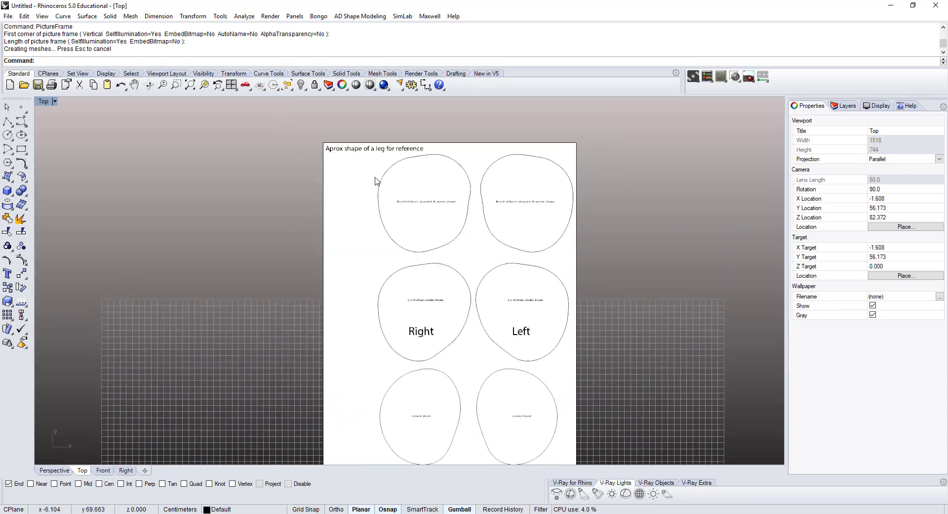
right_click_drag(374, 256, 374, 237)
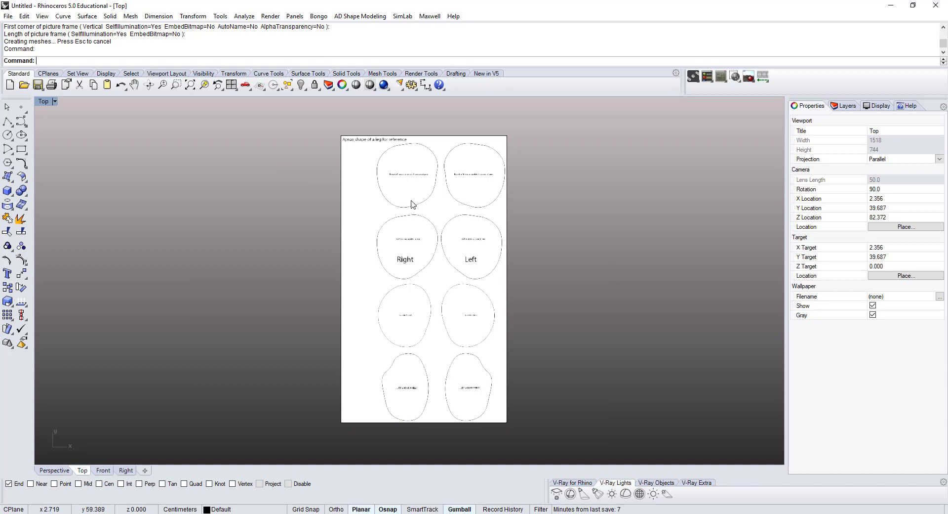
right_click_drag(411, 290, 398, 277)
Set the picture frame's material transparency to about 71% and turn off its surface isocurves
left_click(398, 277)
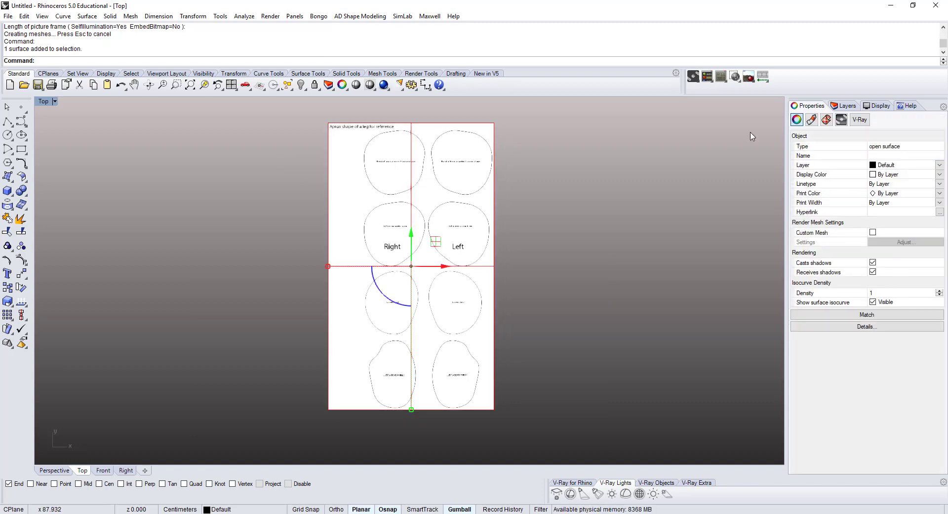
left_click(813, 121)
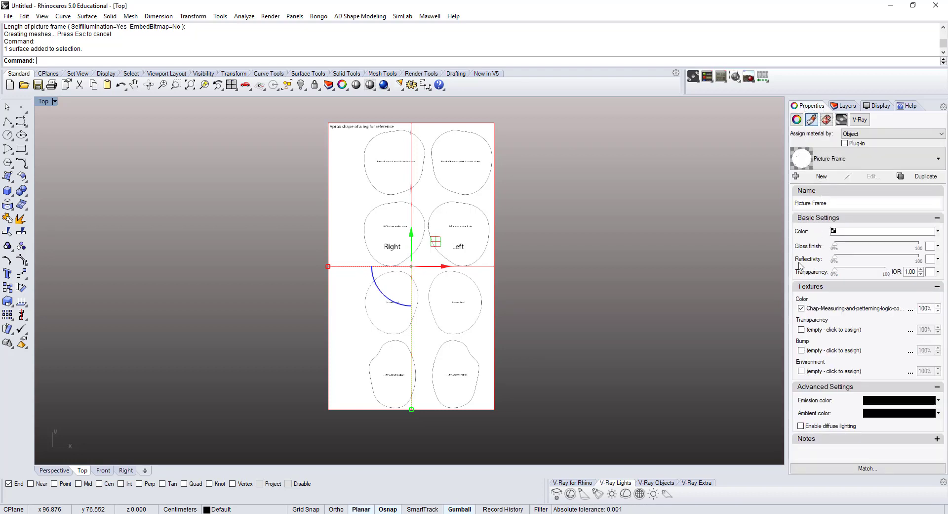
left_click_drag(835, 272, 870, 270)
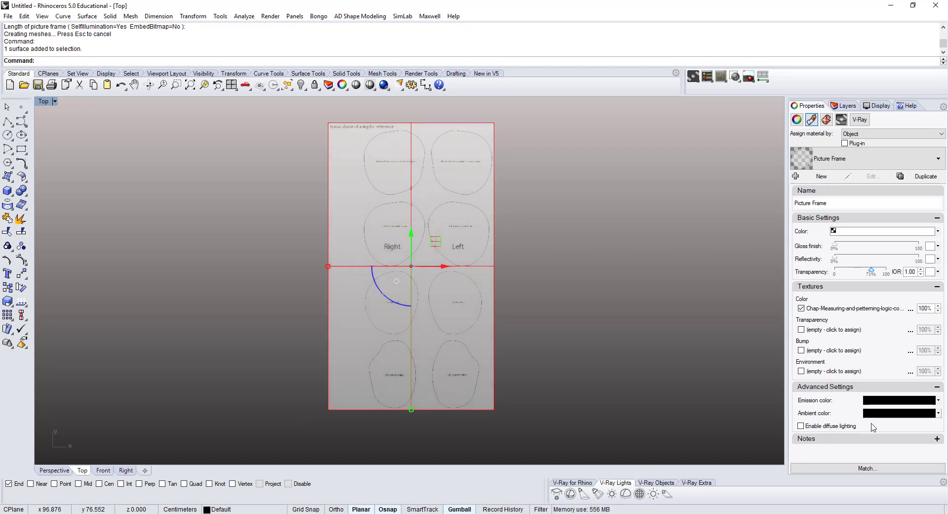
left_click(796, 119)
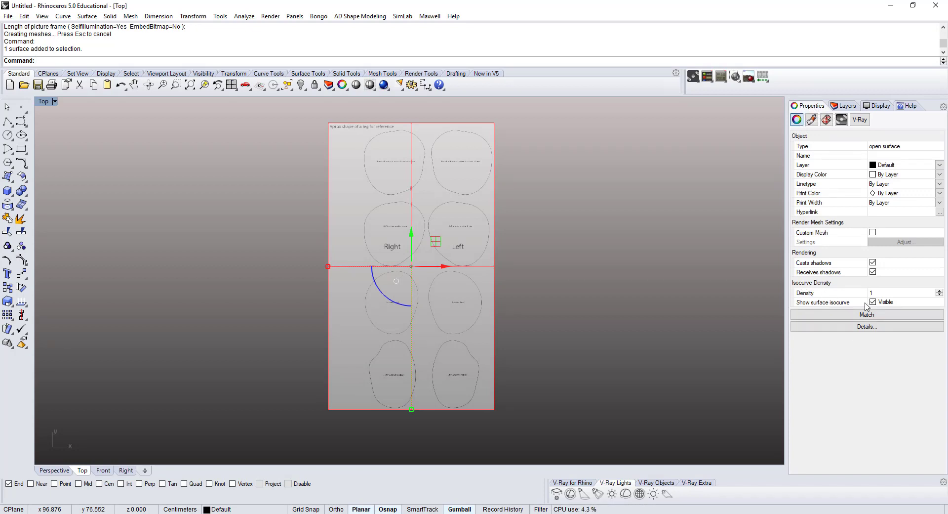
left_click(873, 302)
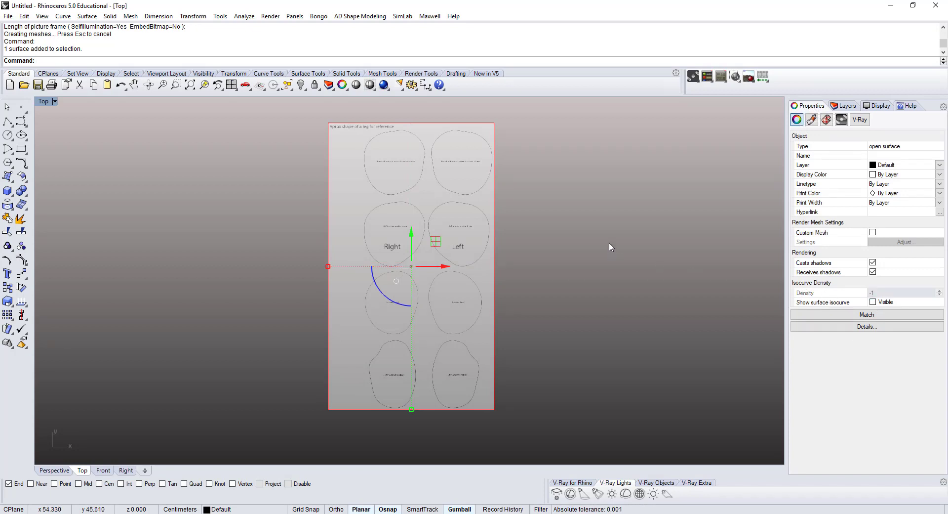
left_click(288, 175)
Inspect the semi-transparent reference image, from the upper leg sections down to the ones just above the ankle
right_click_drag(286, 178, 269, 188)
scroll(366, 219, "up", 4)
right_click_drag(357, 205, 381, 207)
scroll(352, 196, "down", 3)
scroll(361, 200, "up", 2)
left_click(356, 197)
scroll(358, 193, "down", 3)
scroll(434, 289, "up", 3)
left_click(226, 222)
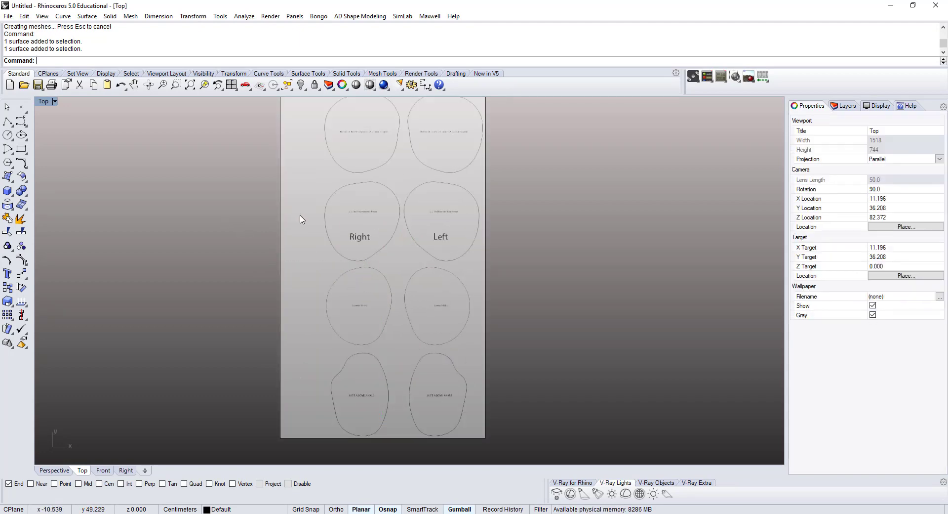
right_click_drag(368, 379, 356, 312)
scroll(355, 312, "up", 4)
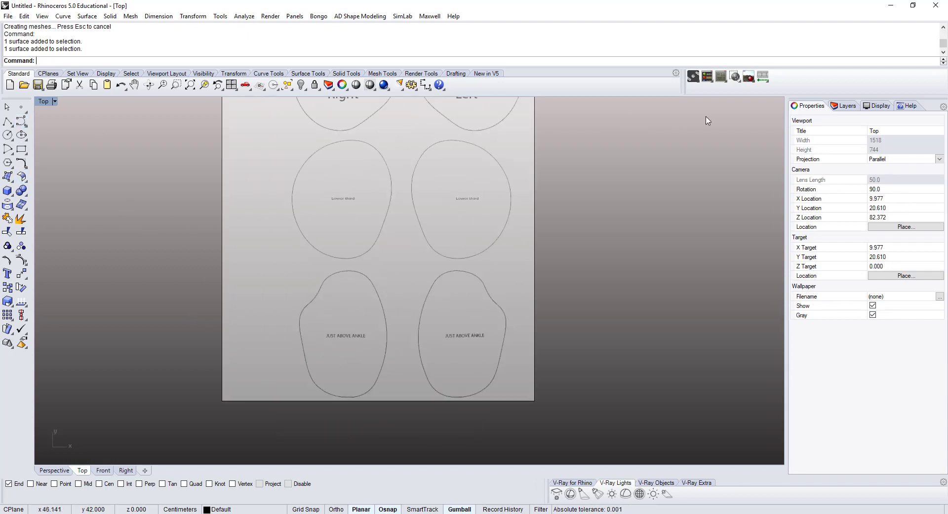
Rename the Default layer to Sections and set its color to Yellow
left_click(843, 108)
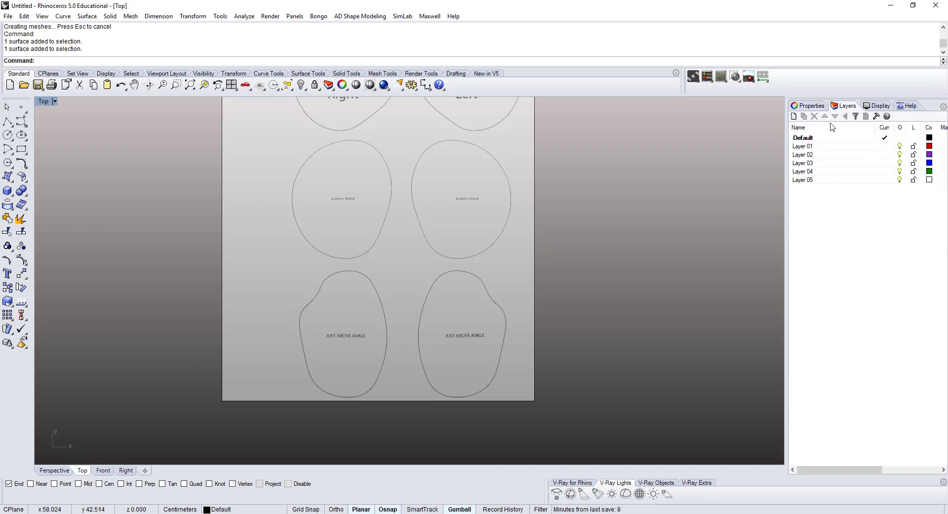
left_click(809, 139)
left_click(808, 139)
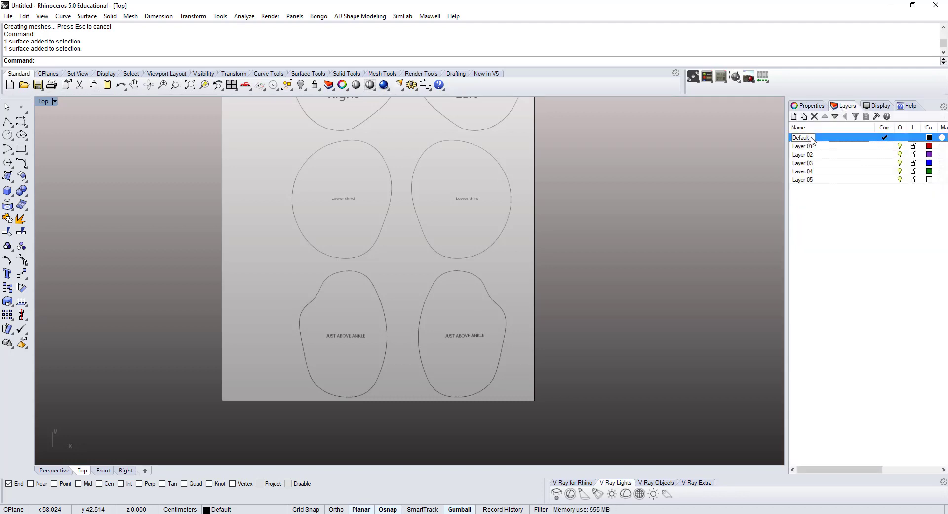
type("Sections")
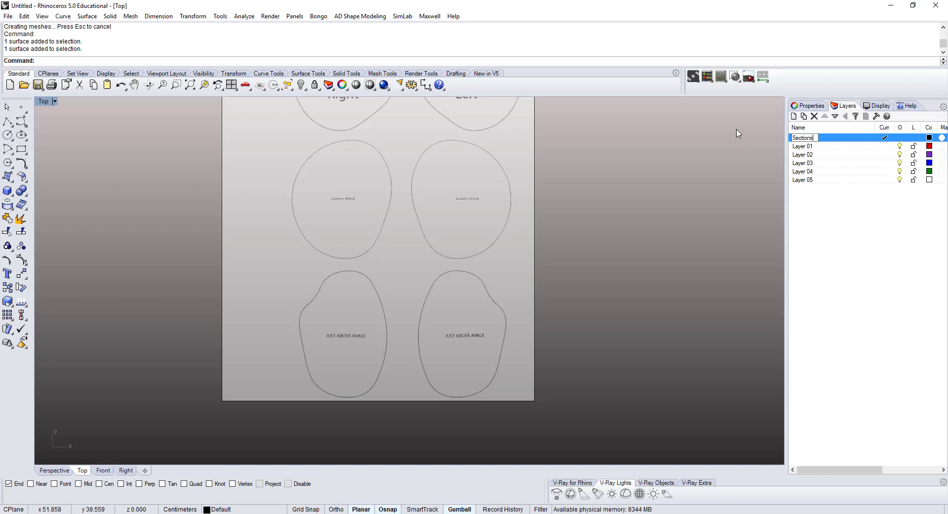
left_click(930, 138)
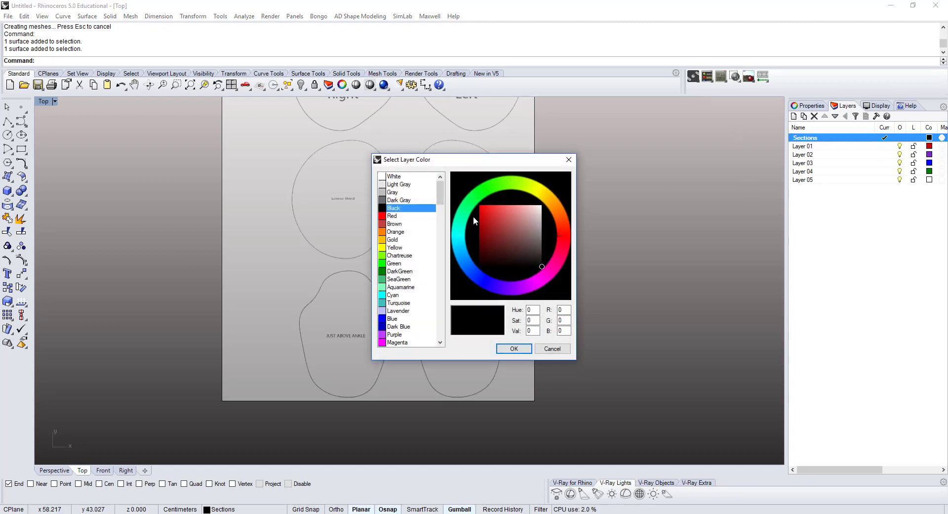
left_click(393, 247)
left_click(513, 348)
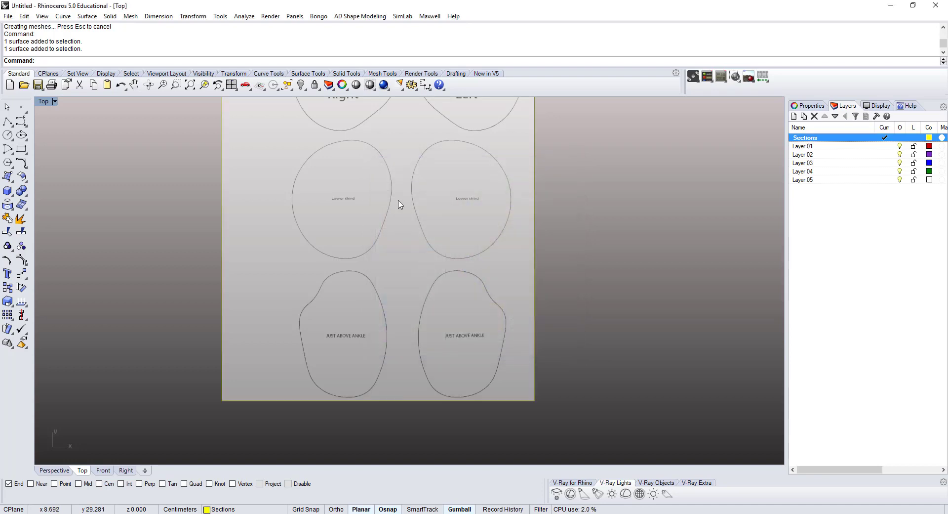
Lock the leg cross-section reference image so it cannot be selected
scroll(386, 253, "up", 2)
scroll(355, 195, "down", 5)
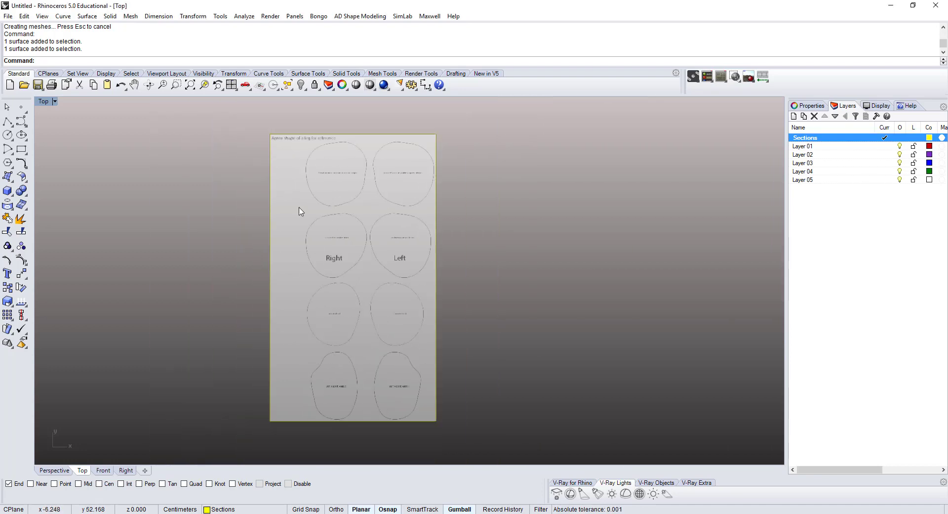
left_click(296, 187)
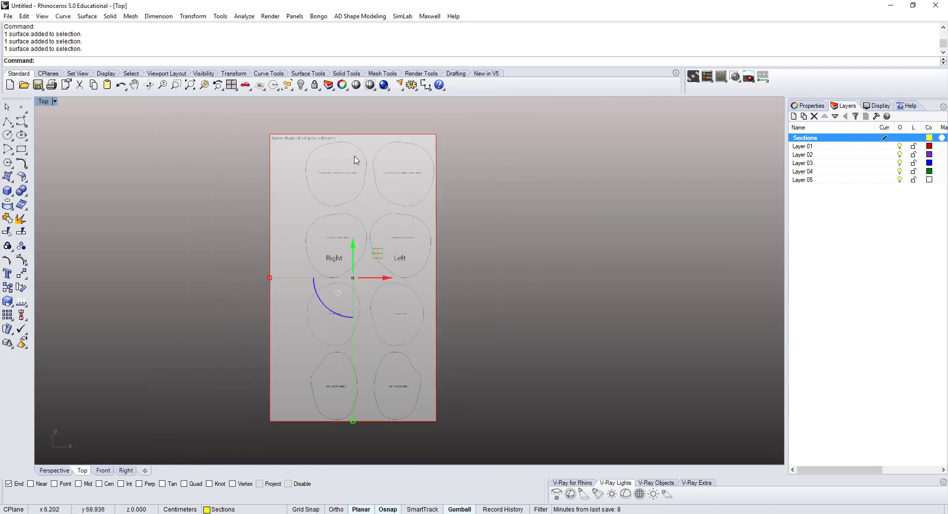
scroll(314, 155, "up", 1)
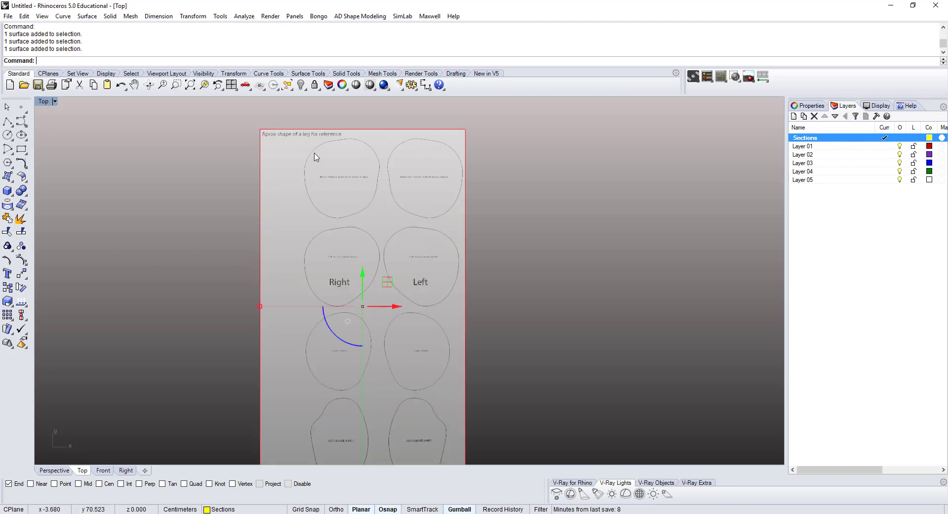
left_click(315, 87)
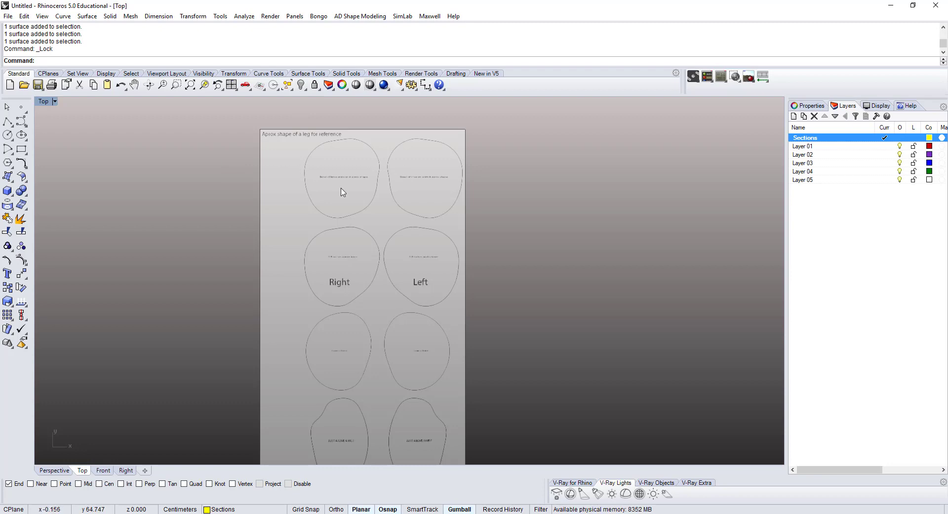
Start a degree 5 control point curve on the upper-left shoulder of the right leg's JUST ABOVE ANKLE outline and trace up toward its crest
scroll(395, 241, "up", 5)
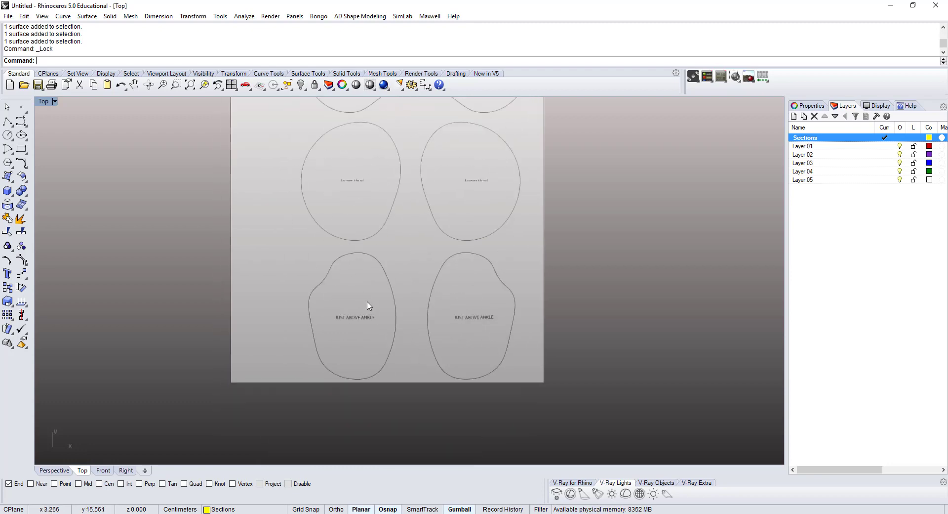
scroll(334, 222, "up", 5)
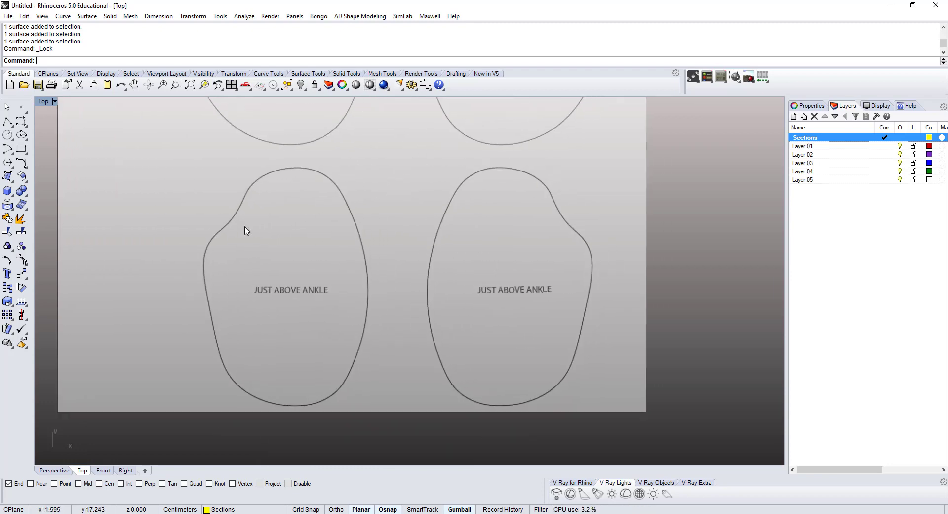
scroll(247, 213, "up", 1)
scroll(244, 204, "down", 3)
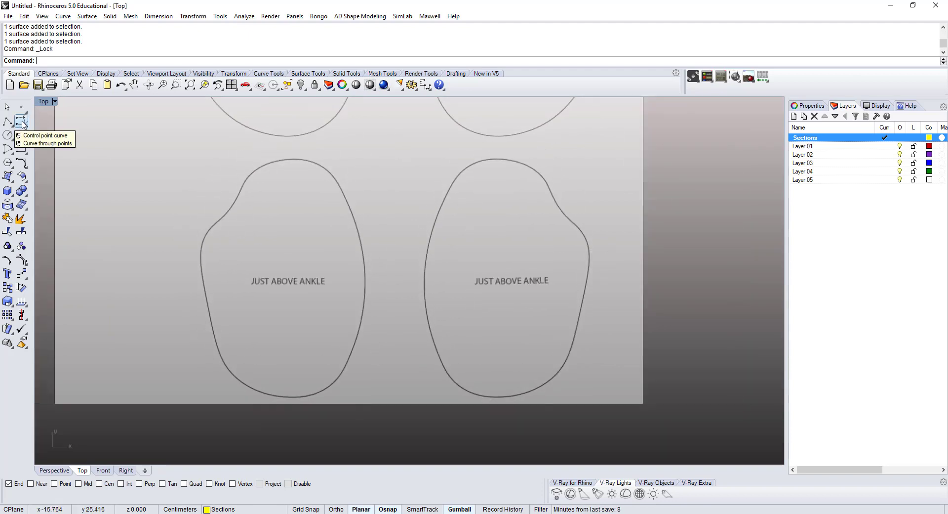
left_click(21, 122)
scroll(219, 179, "up", 10)
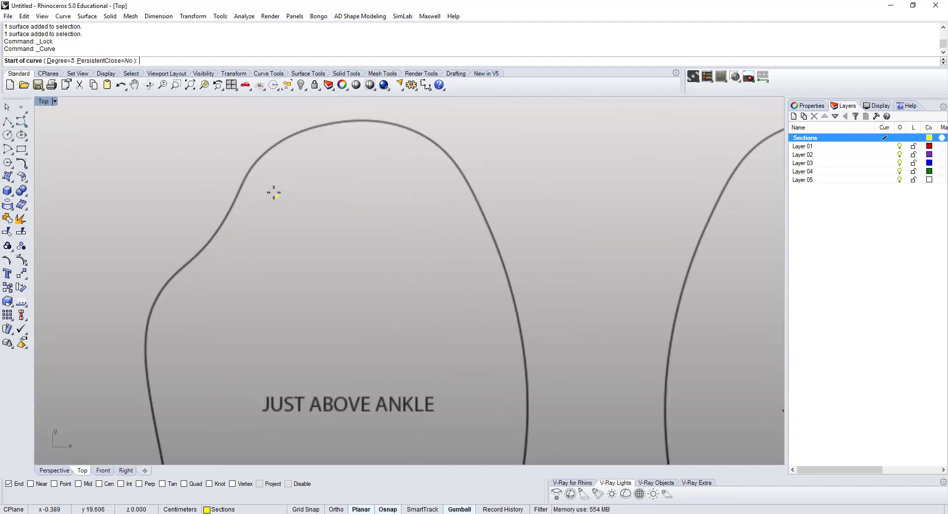
left_click(233, 179)
scroll(242, 170, "down", 3)
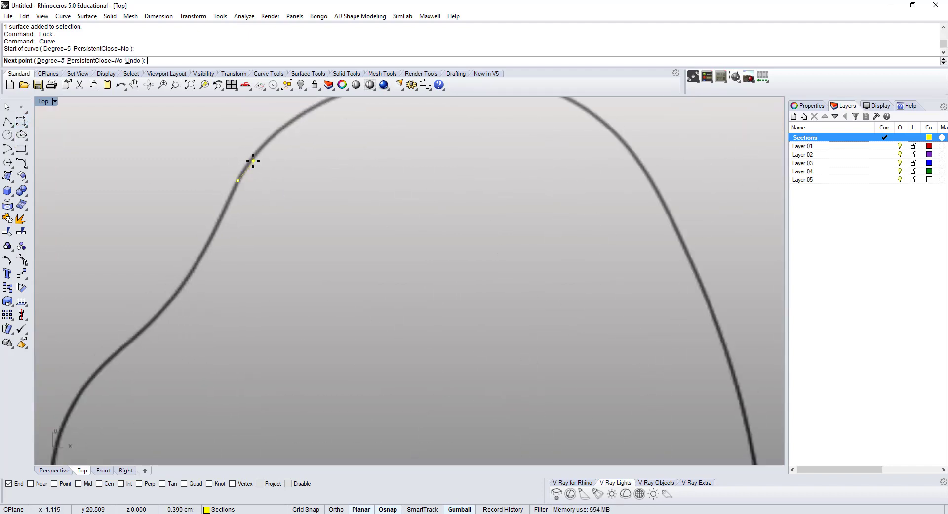
scroll(250, 161, "up", 2)
left_click(225, 220)
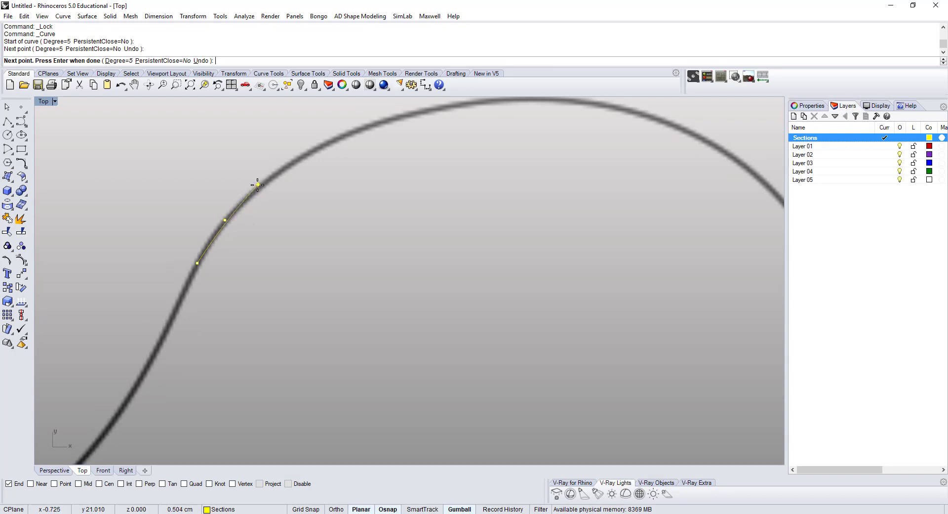
left_click(257, 185)
left_click(310, 152)
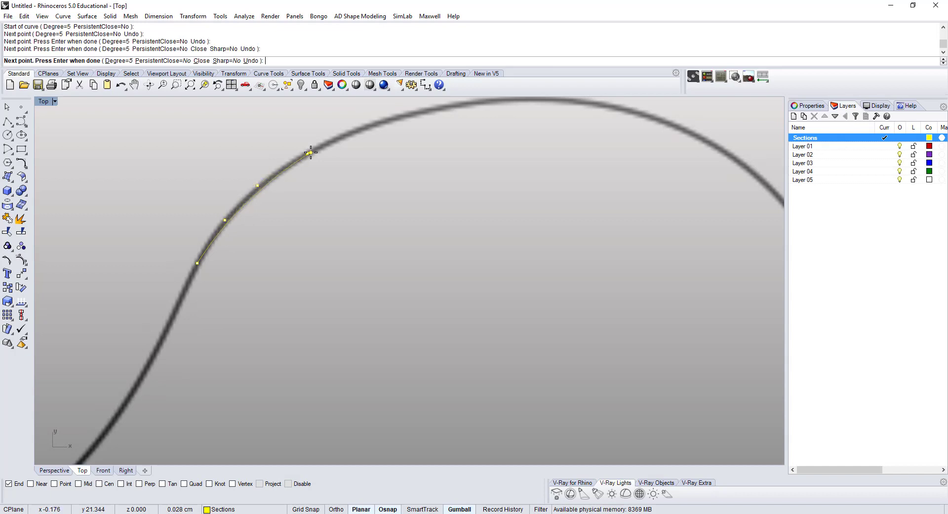
left_click(356, 129)
left_click(411, 111)
Continue the curve over the crest of the JUST ABOVE ANKLE outline and onto its upper-right shoulder
right_click_drag(457, 107, 359, 183)
left_click(379, 176)
left_click(435, 173)
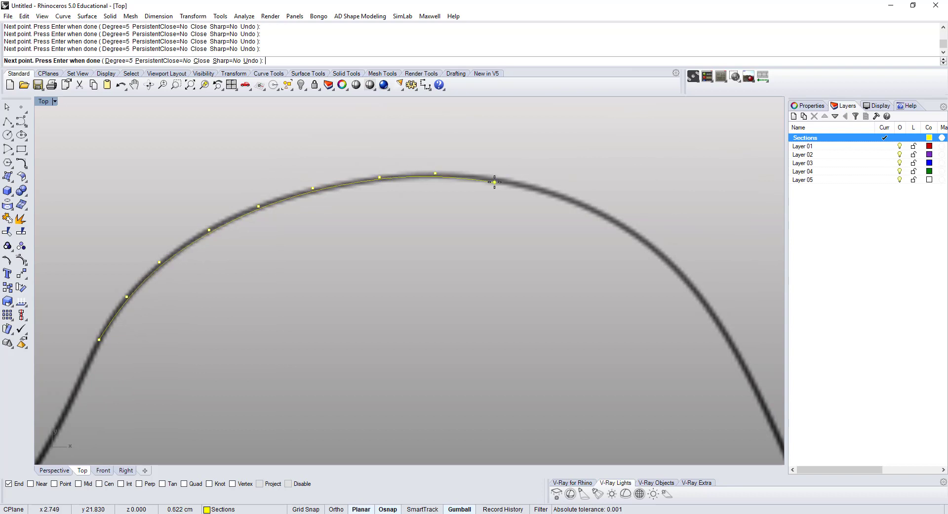
left_click(504, 180)
left_click(560, 196)
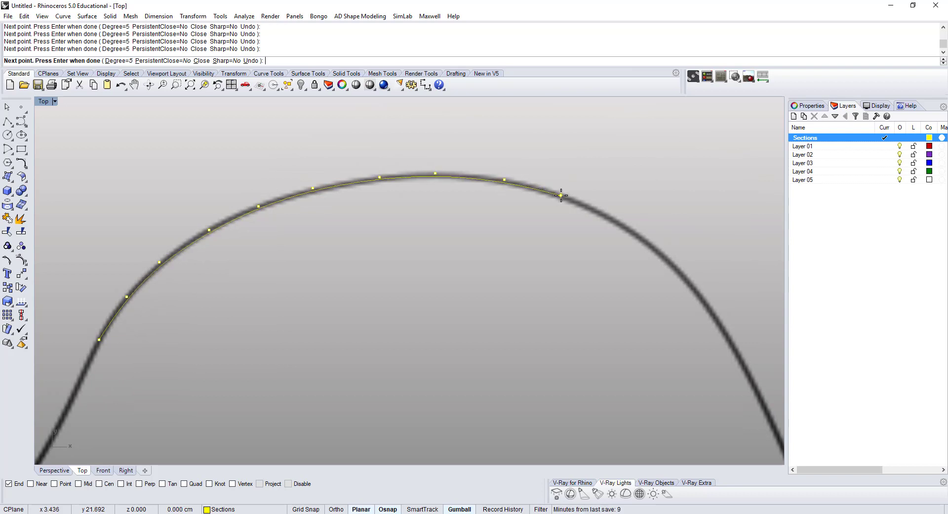
left_click(603, 213)
right_click_drag(647, 246, 523, 188)
left_click(522, 183)
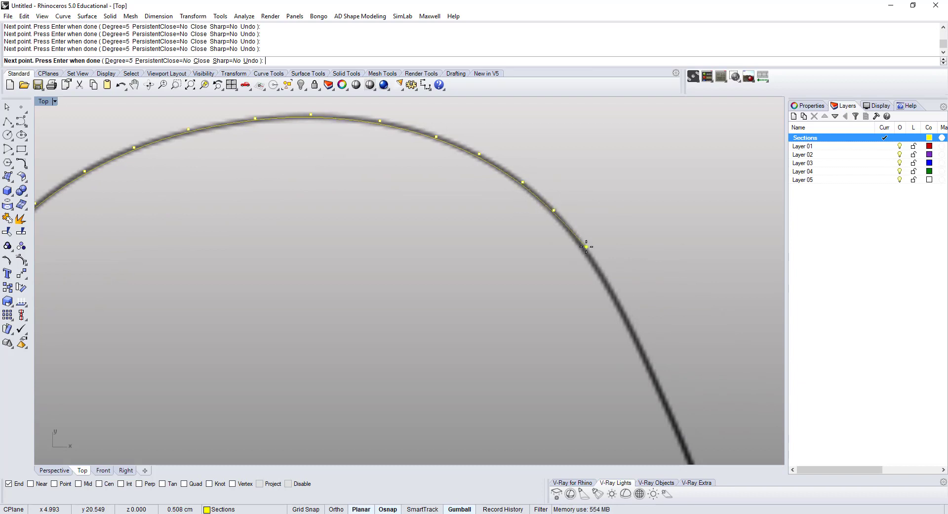
Continue tracing from the upper-right shoulder down the outline's right side to about the height of the label text
right_click_drag(654, 321, 563, 211)
scroll(570, 269, "up", 2)
left_click(567, 275)
scroll(573, 274, "down", 6)
right_click_drag(604, 260, 574, 168)
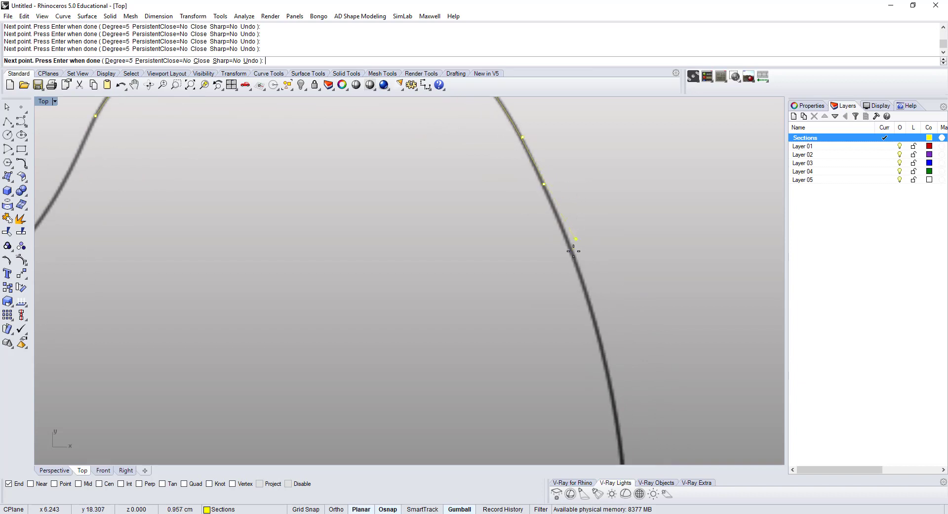
right_click_drag(624, 309, 631, 245)
left_click(606, 268)
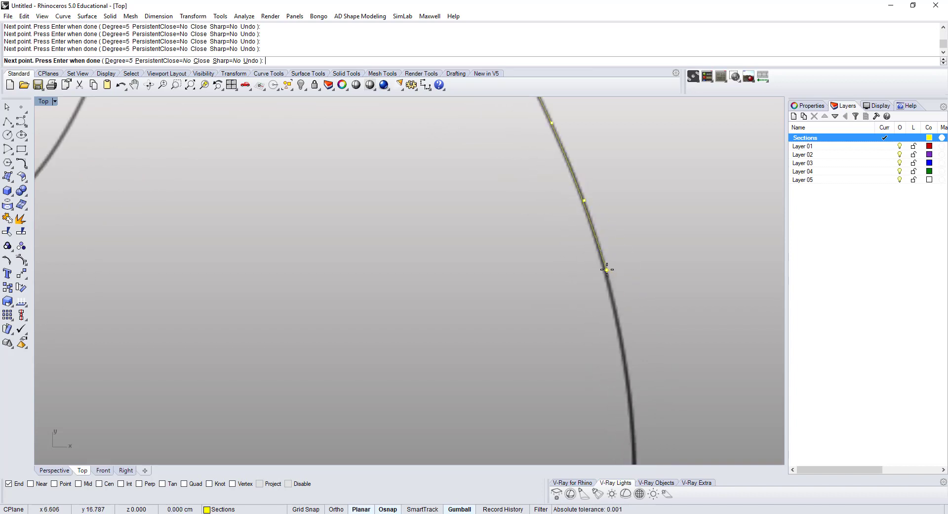
right_click_drag(658, 381, 627, 262)
scroll(619, 284, "down", 1)
left_click(607, 276)
Place curve points along the outline's right side, from beside the label down to where it begins curving inward
scroll(634, 266, "up", 2)
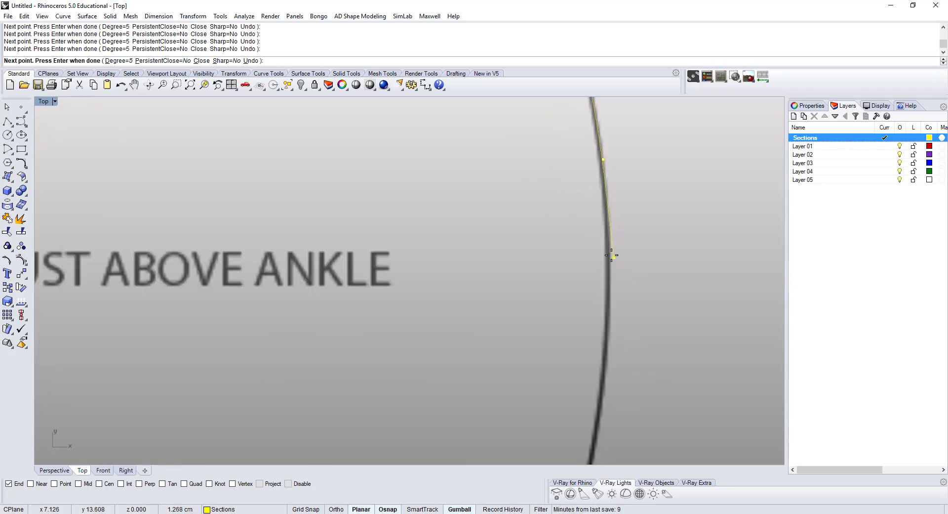
right_click_drag(618, 318, 627, 246)
left_click(617, 280)
mouse_move(624, 347)
right_mouse_down()
mouse_move(655, 274)
mouse_move(700, 235)
right_mouse_up()
left_click(634, 307)
scroll(699, 235, "down", 2)
scroll(665, 311, "up", 3)
left_click(680, 296)
Trace the curve around the lower-right bend of the ankle outline
right_click_drag(684, 326, 698, 245)
scroll(698, 245, "down", 2)
scroll(667, 311, "up", 3)
scroll(664, 337, "down", 3)
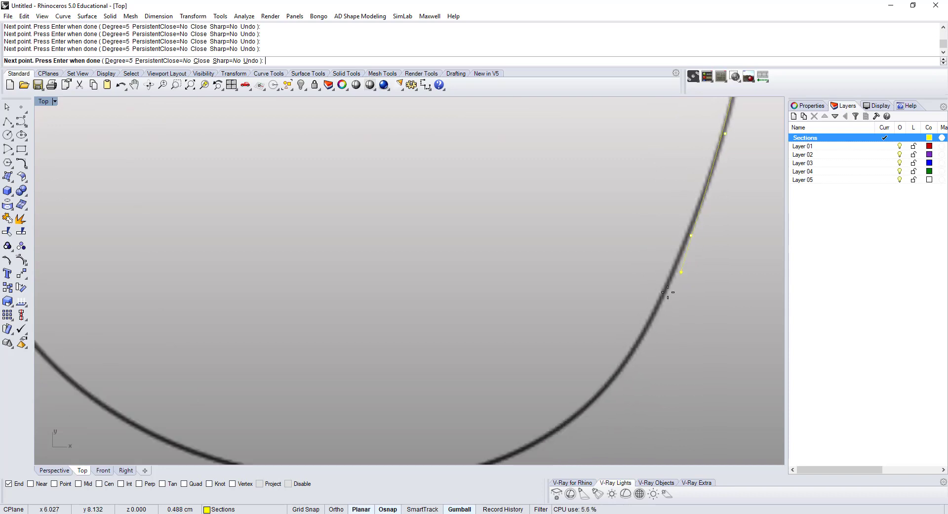
scroll(673, 290, "up", 3)
left_click(662, 296)
scroll(662, 297, "down", 2)
scroll(637, 386, "up", 6)
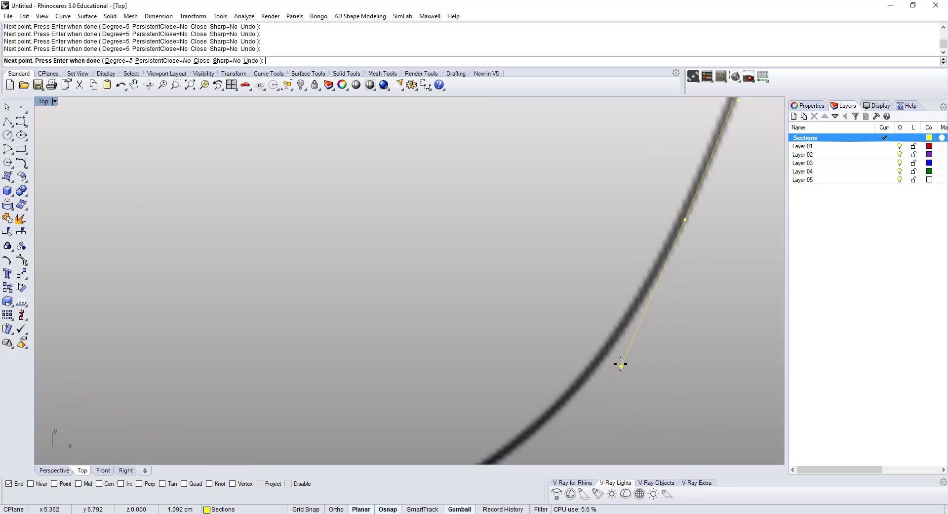
left_click(615, 344)
right_click_drag(580, 368, 651, 280)
scroll(652, 281, "down", 2)
left_click(622, 323)
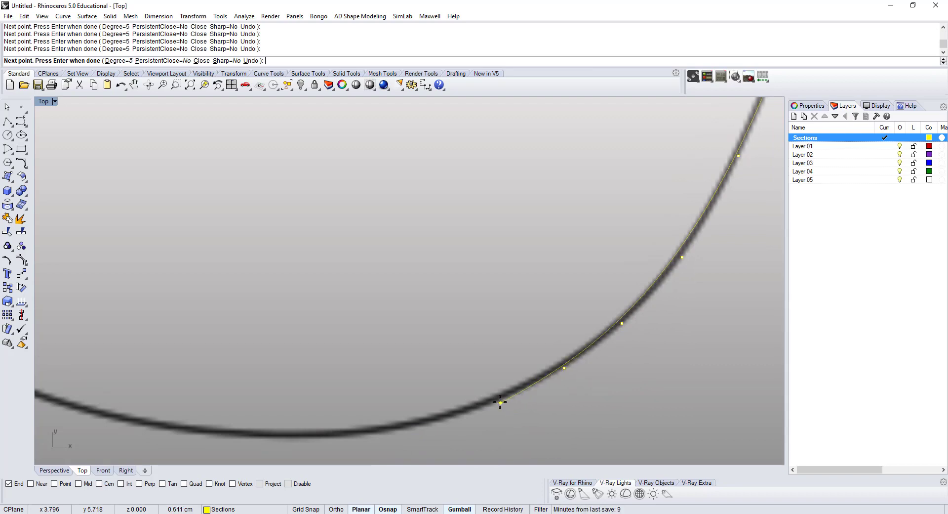
Place curve points along the bottom of the ankle outline, from the lower-right bend past its lowest point
right_click_drag(451, 431, 554, 371)
left_click(495, 371)
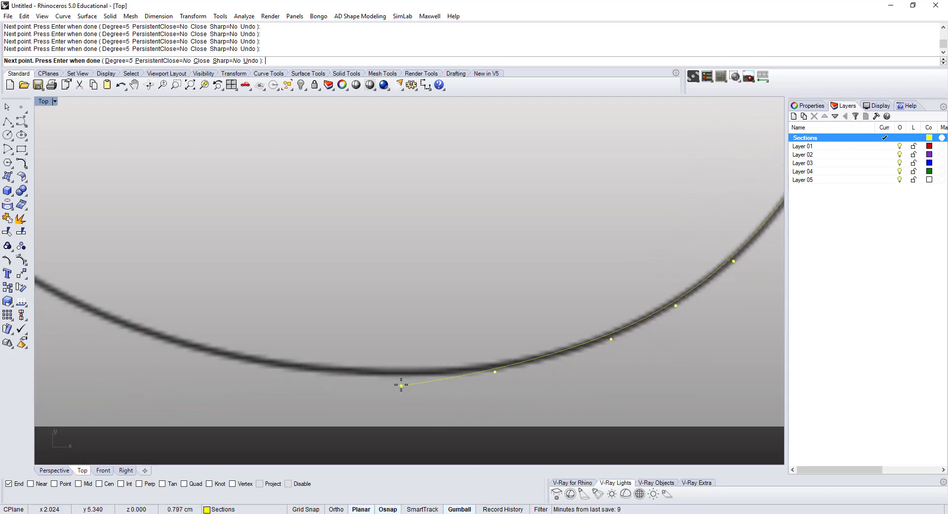
left_click(407, 377)
scroll(420, 399, "down", 3)
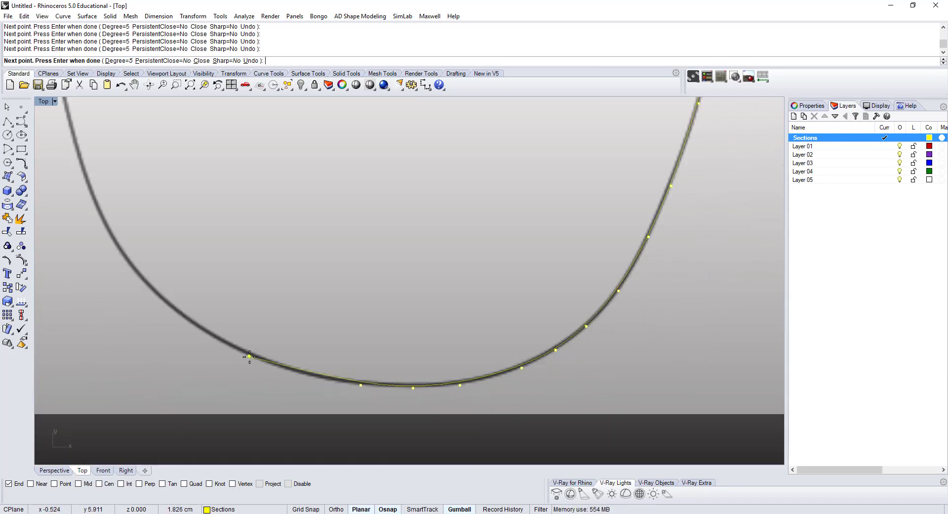
scroll(277, 369, "up", 3)
left_click(328, 376)
left_click(211, 334)
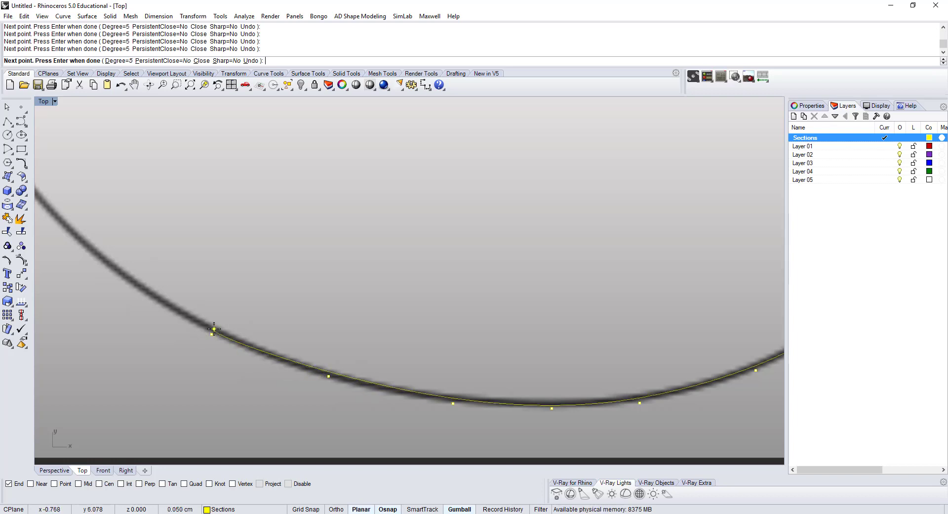
Trace the curve around the lower-left bend of the ankle outline
scroll(114, 316, "up", 4)
left_click(137, 265)
scroll(132, 273, "down", 6)
right_click_drag(101, 231, 329, 380)
scroll(233, 324, "up", 4)
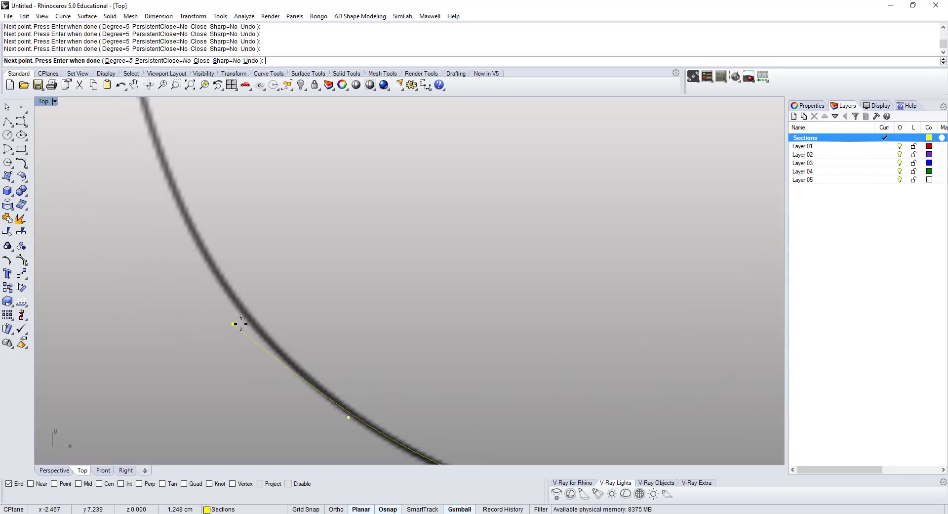
left_click(248, 324)
left_click(201, 253)
Continue the curve up the nearly straight left side of the ankle outline to the base of the side bulge
scroll(123, 152, "down", 2)
right_click_drag(118, 142, 310, 344)
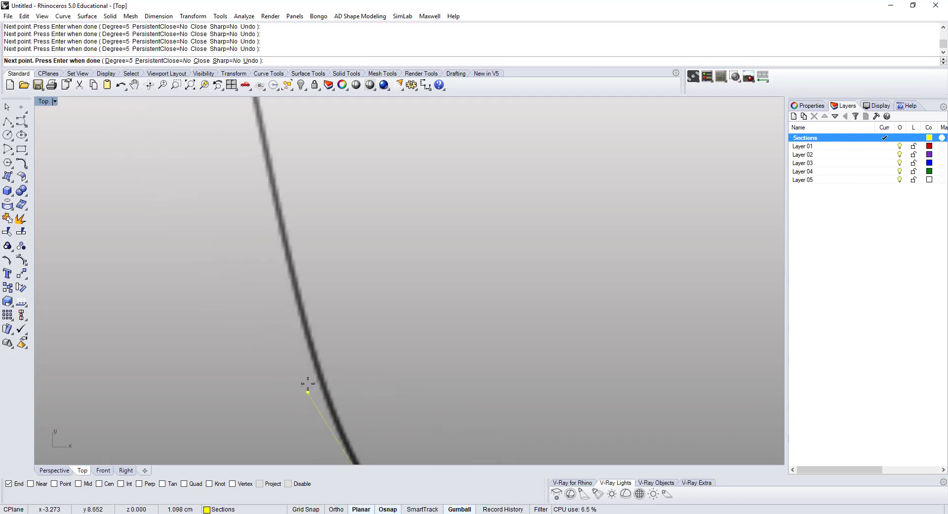
left_click(277, 223)
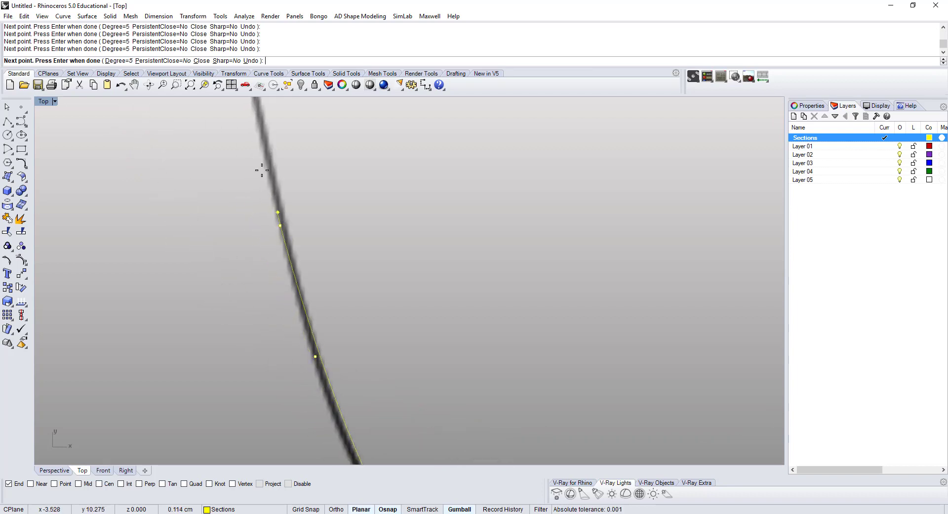
right_click_drag(260, 140, 313, 376)
left_click(281, 224)
scroll(282, 224, "down", 6)
right_click_drag(267, 108, 307, 340)
scroll(300, 323, "up", 4)
left_click(299, 319)
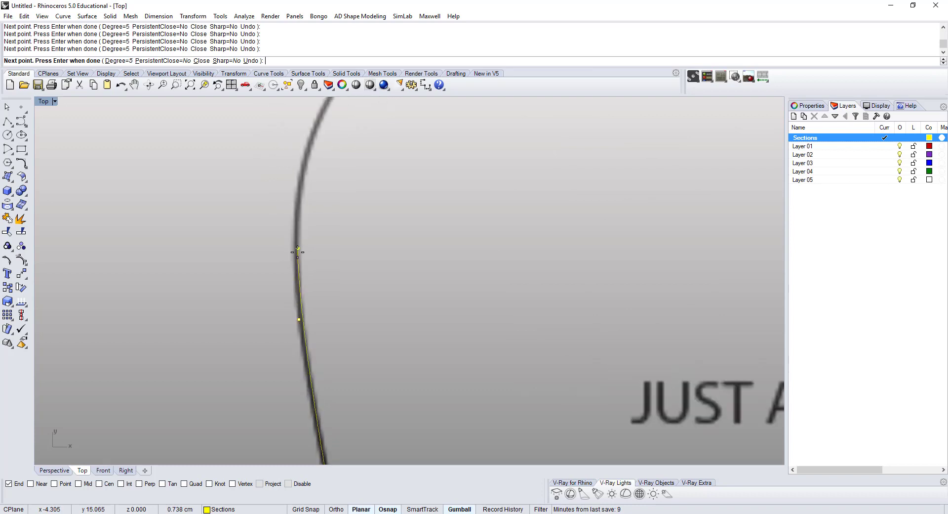
scroll(296, 245, "up", 2)
left_click(293, 209)
Trace the curve around the left bulge of the ankle outline to the beginning of the concave stretch
right_click_drag(315, 93, 316, 222)
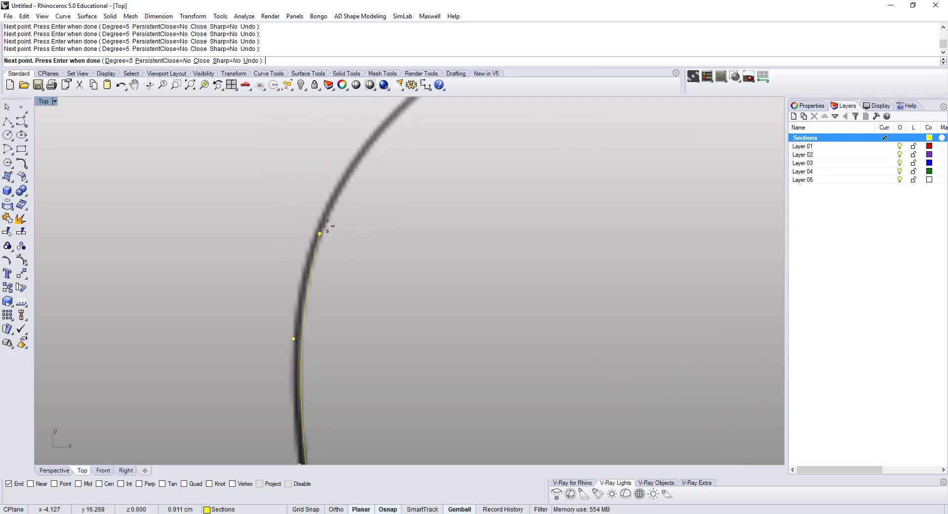
left_click(304, 256)
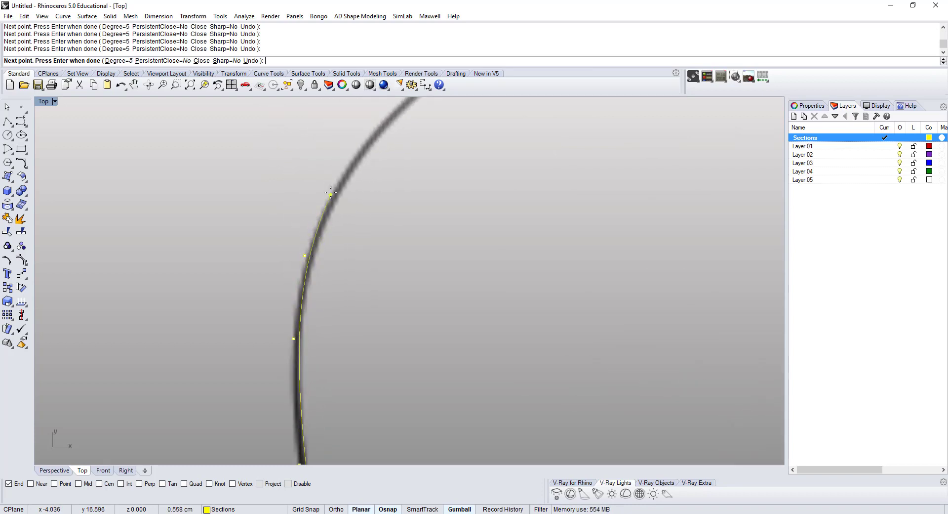
left_click(334, 188)
right_click_drag(349, 148, 278, 265)
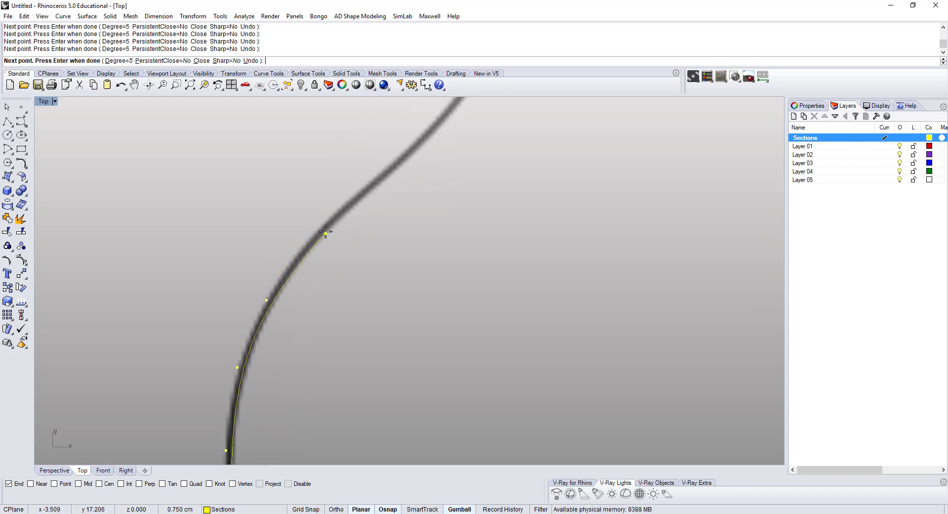
scroll(361, 183, "up", 4)
left_click(367, 187)
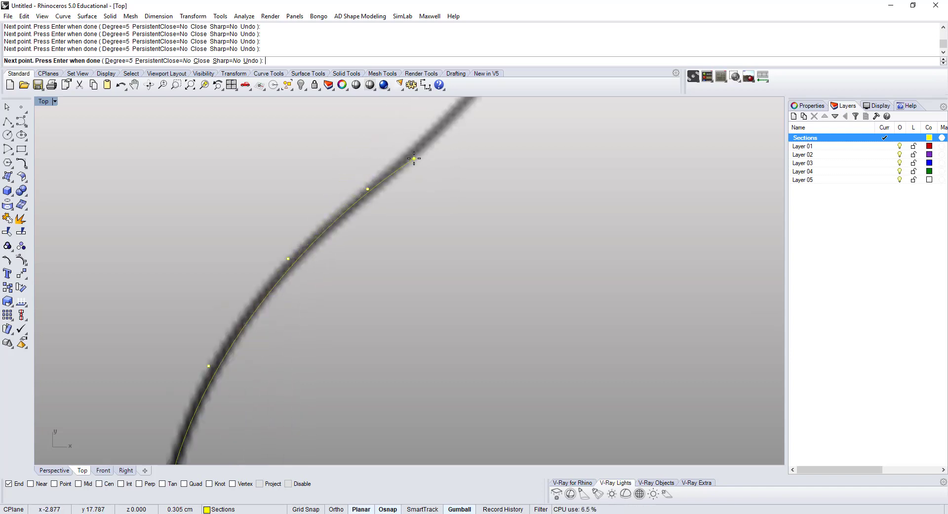
Place closely spaced curve points on the concave stretch above the left bulge and undo the surplus ones
right_click_drag(430, 137, 359, 260)
left_click(395, 226)
left_click(402, 216)
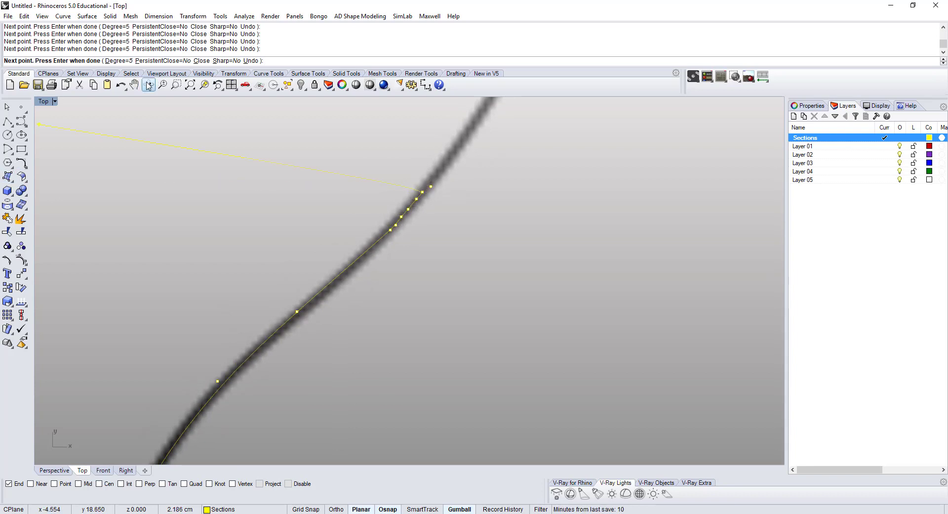
left_click(121, 86)
left_click(121, 86)
left_click(121, 88)
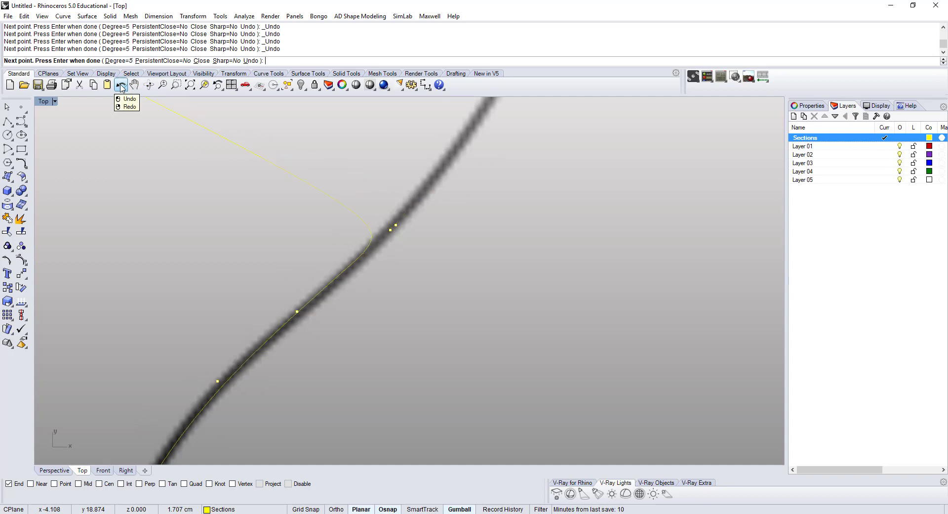
scroll(393, 142, "up", 2)
left_click(123, 88)
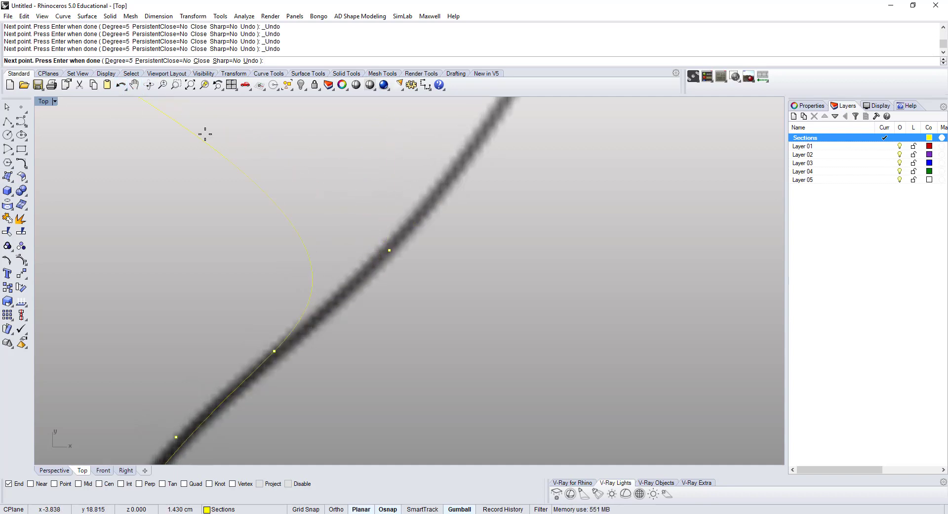
Trace the rest of the concave stretch above the side bulge and close the ankle curve at its start point
scroll(464, 191, "up", 4)
right_click_drag(408, 163, 389, 277)
right_click_drag(465, 204, 419, 351)
left_click(431, 274)
scroll(431, 274, "down", 5)
scroll(417, 293, "up", 5)
left_click(416, 290)
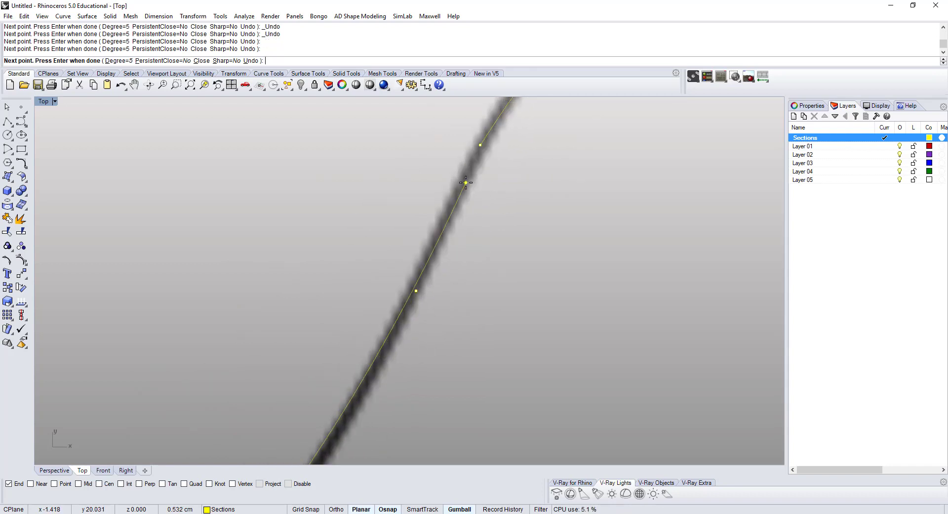
key("Return")
scroll(499, 214, "down", 6)
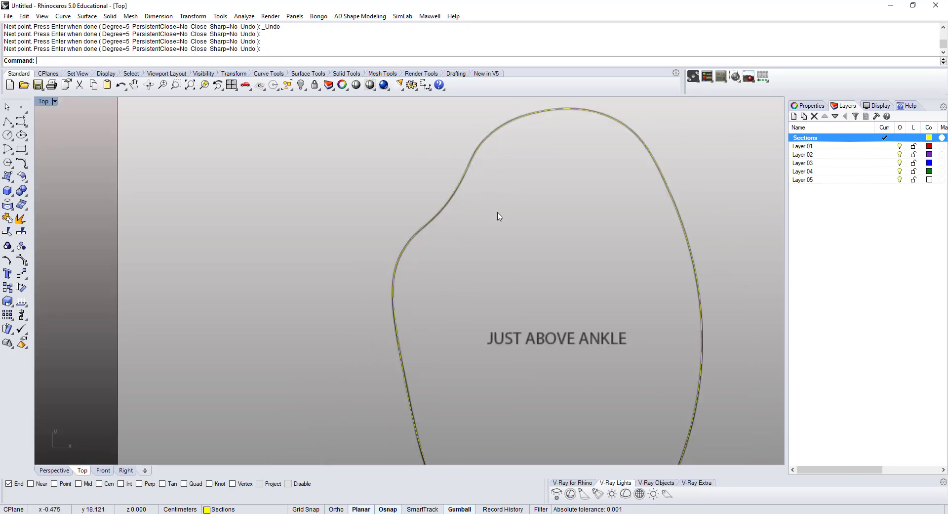
Start a new control-point curve at the bottom of the right leg's "Lower third" outline and trace it leftward along the underside
scroll(362, 265, "up", 3)
scroll(363, 276, "up", 8)
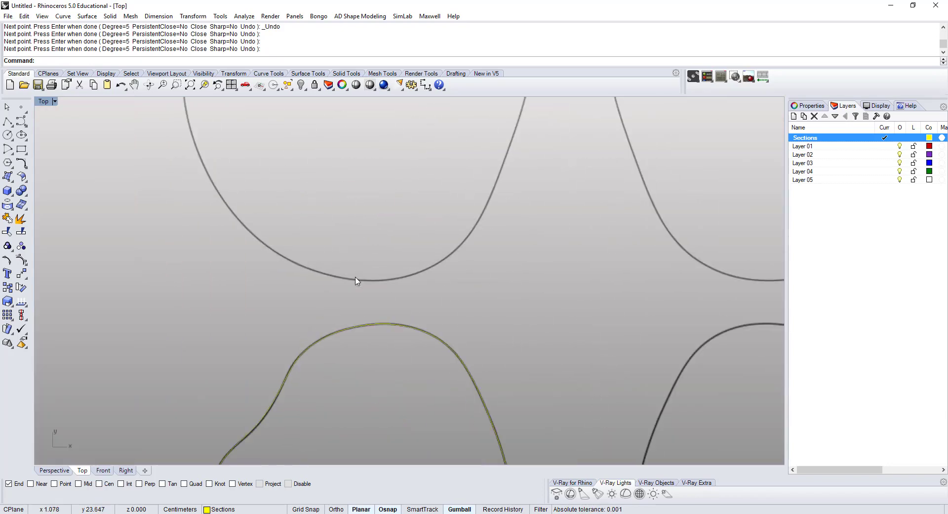
left_click(21, 123)
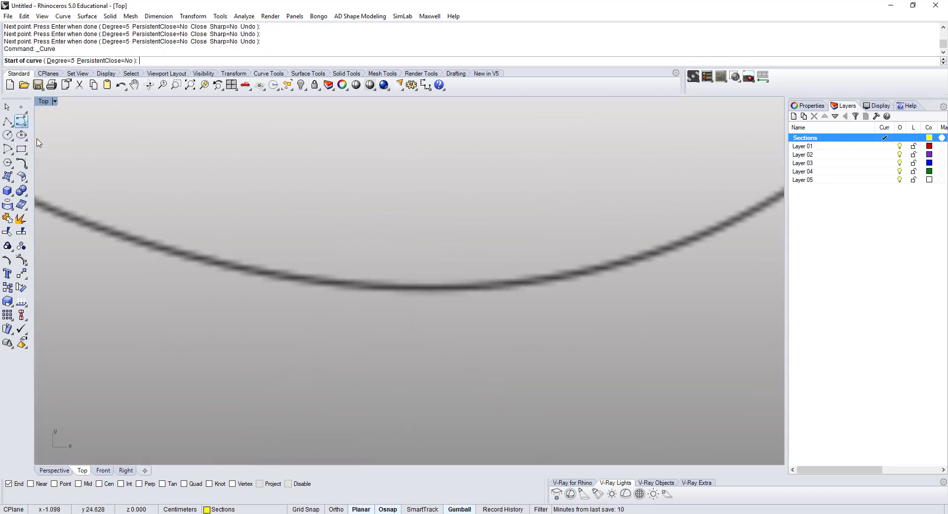
scroll(425, 290, "up", 2)
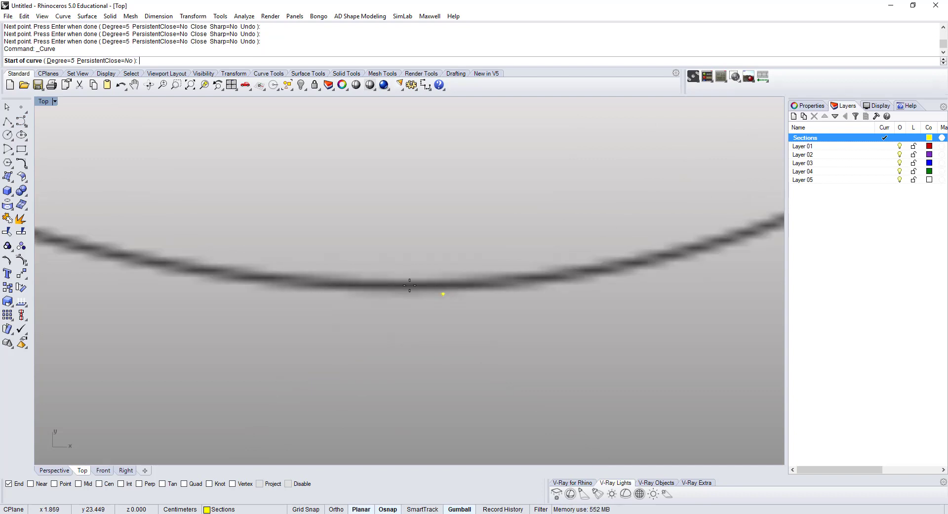
left_click(388, 285)
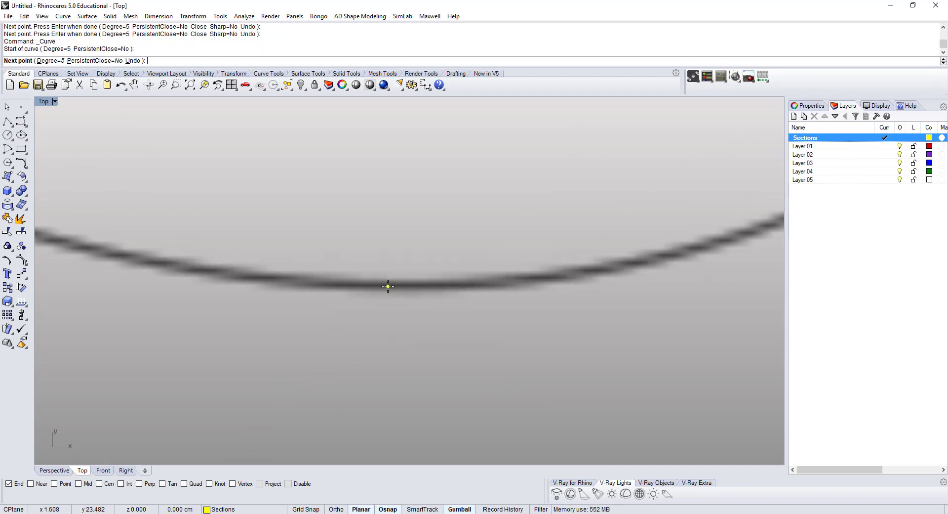
left_click(317, 283)
right_click_drag(256, 288, 483, 340)
scroll(483, 340, "down", 6)
left_click(453, 333)
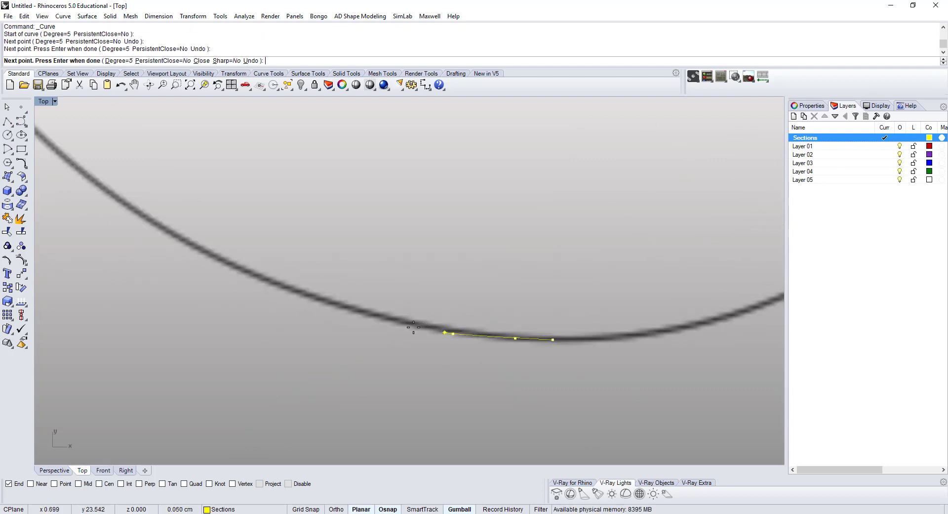
left_click(376, 318)
left_click(299, 293)
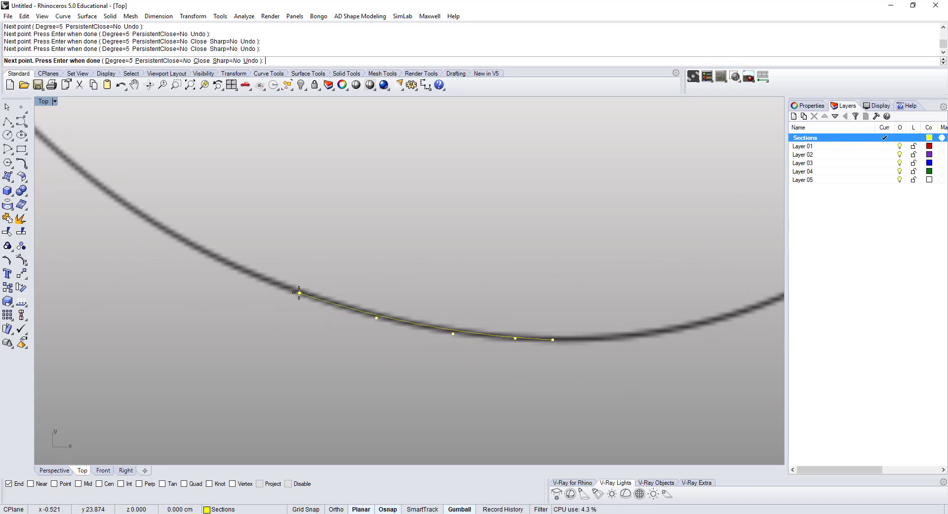
Trace the curve around the lower-left bend of the lower-third outline
left_click(204, 252)
right_click_drag(204, 253, 388, 362)
left_click(278, 295)
scroll(211, 239, "down", 5)
right_click_drag(213, 254, 291, 363)
scroll(226, 275, "up", 5)
left_click(222, 274)
Continue the curve up the lower part of the outline's left side, undoing and re-placing the misplaced points
right_click_drag(157, 190, 228, 291)
scroll(225, 271, "down", 7)
right_click_drag(181, 179, 232, 316)
scroll(232, 315, "up", 4)
left_click(239, 306)
scroll(228, 213, "down", 2)
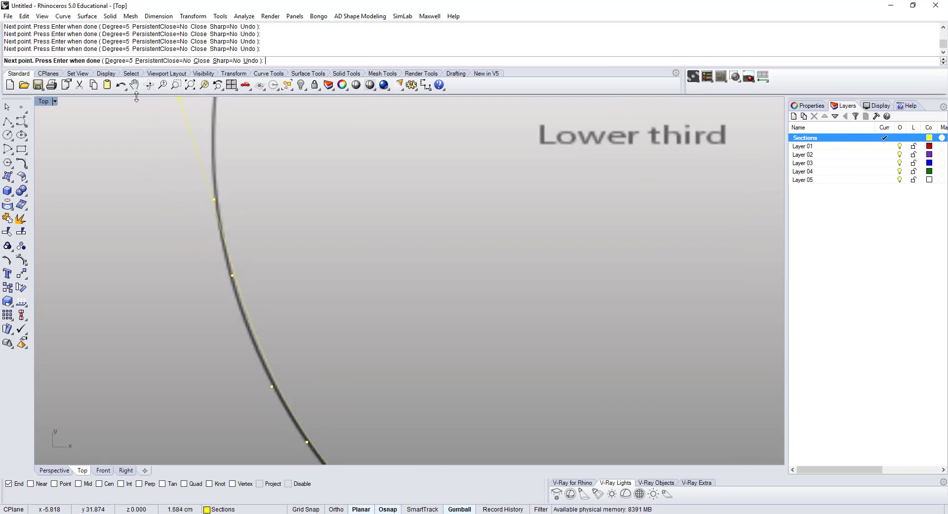
left_click(121, 86)
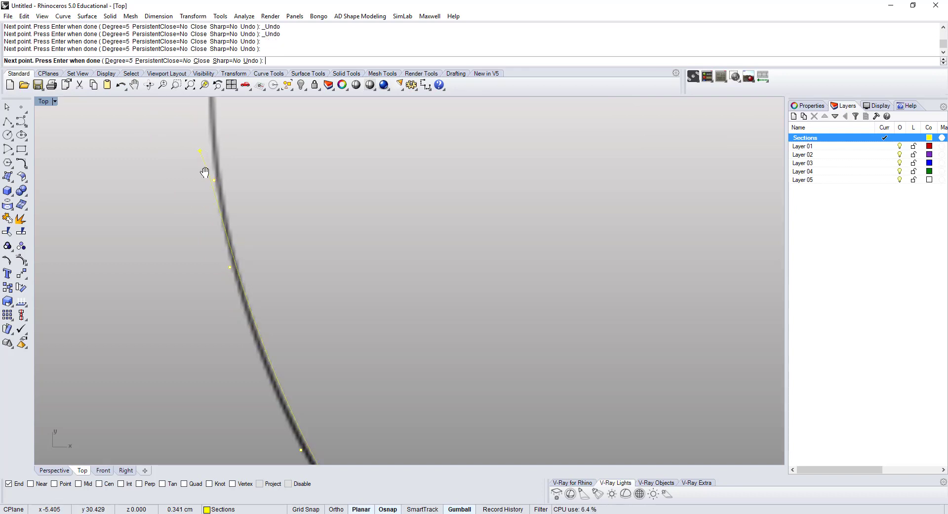
right_click_drag(200, 151, 266, 309)
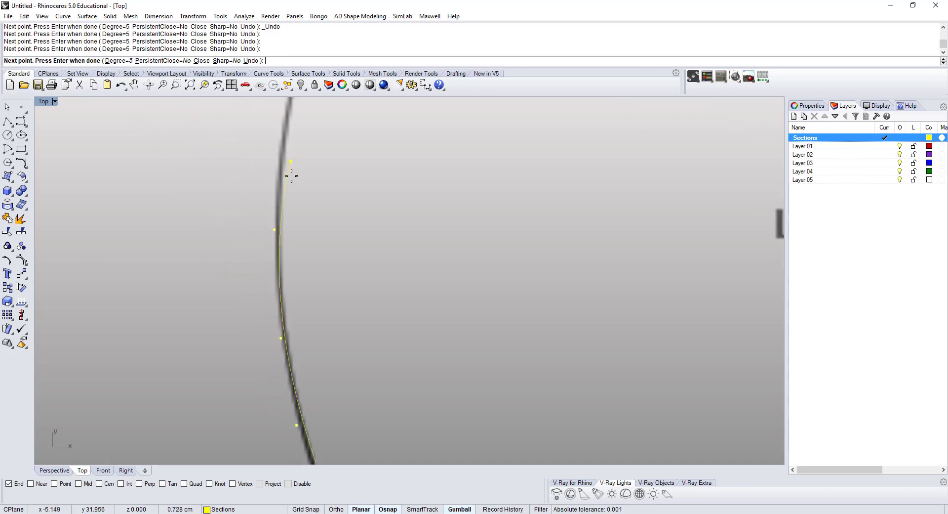
Continue the curve up the upper part of the left side of the lower-third outline
right_click_drag(291, 161, 263, 271)
right_click_drag(255, 195, 235, 310)
right_click_drag(286, 148, 223, 253)
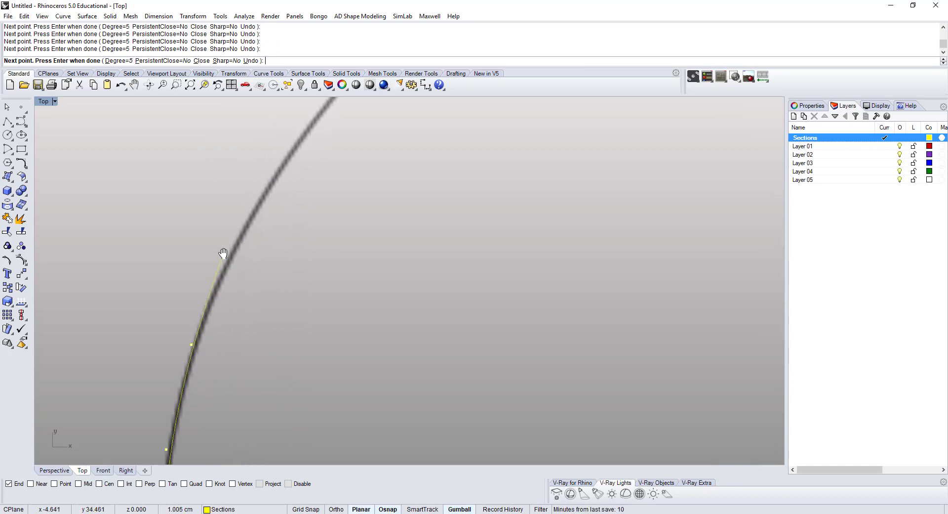
left_click(285, 162)
right_click_drag(285, 161, 236, 288)
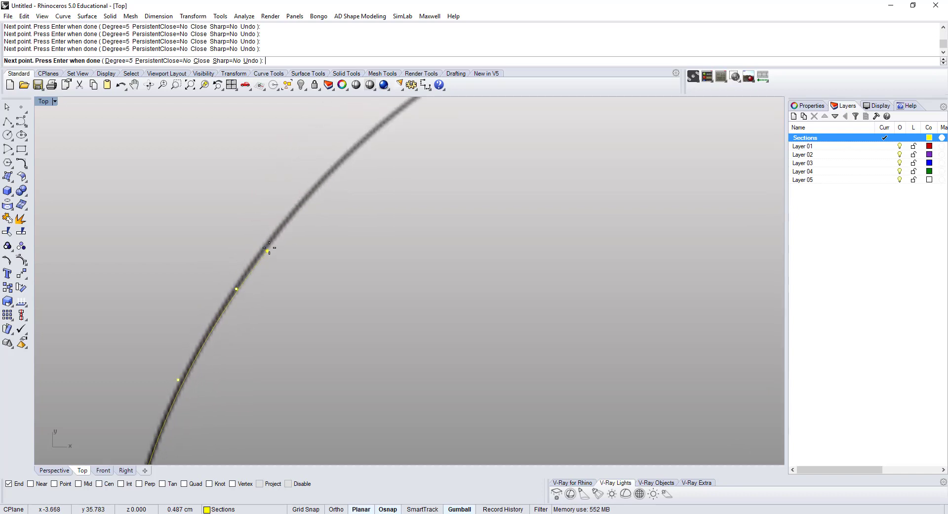
Trace the curve around the upper-left bend of the lower-third outline toward its top
left_click(293, 206)
right_click_drag(355, 153, 302, 266)
left_click(329, 236)
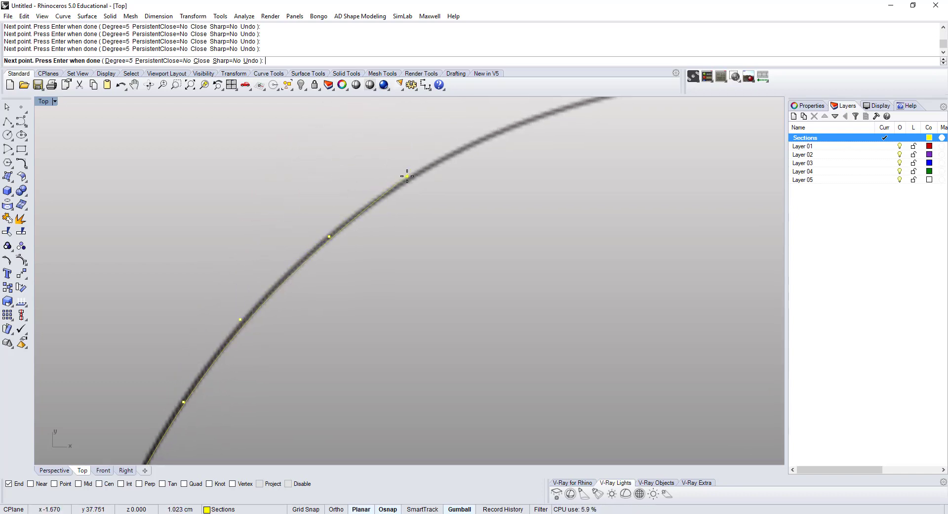
scroll(483, 145, "up", 4)
right_click_drag(468, 137, 407, 245)
left_click(407, 245)
left_click(501, 208)
right_click_drag(593, 195, 349, 282)
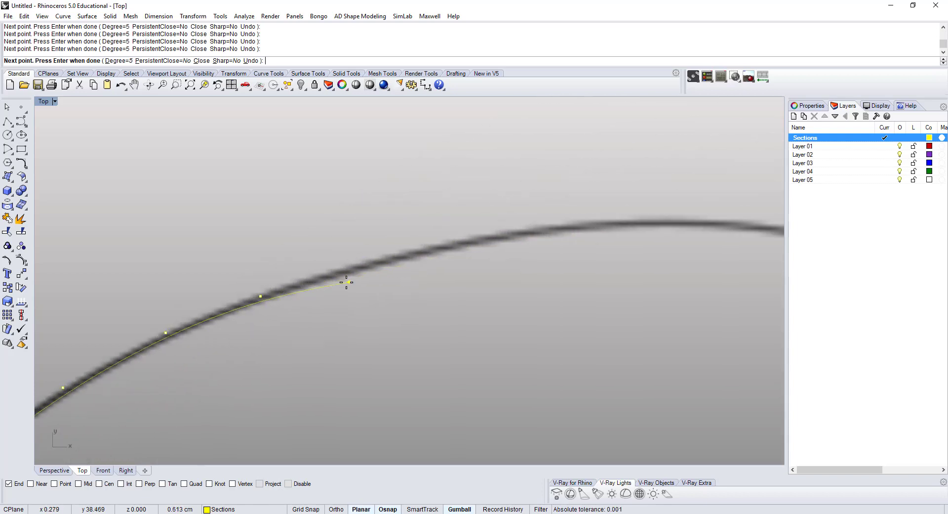
Trace the curve across the top of the lower-third outline
left_click(413, 257)
left_click(538, 229)
right_click_drag(530, 236, 210, 282)
left_click(344, 267)
left_click(456, 273)
left_click(571, 298)
Trace the curve around the upper-right bend of the lower-third outline
right_click_drag(570, 298, 371, 210)
left_click(456, 241)
left_click(552, 291)
right_click_drag(636, 359, 517, 248)
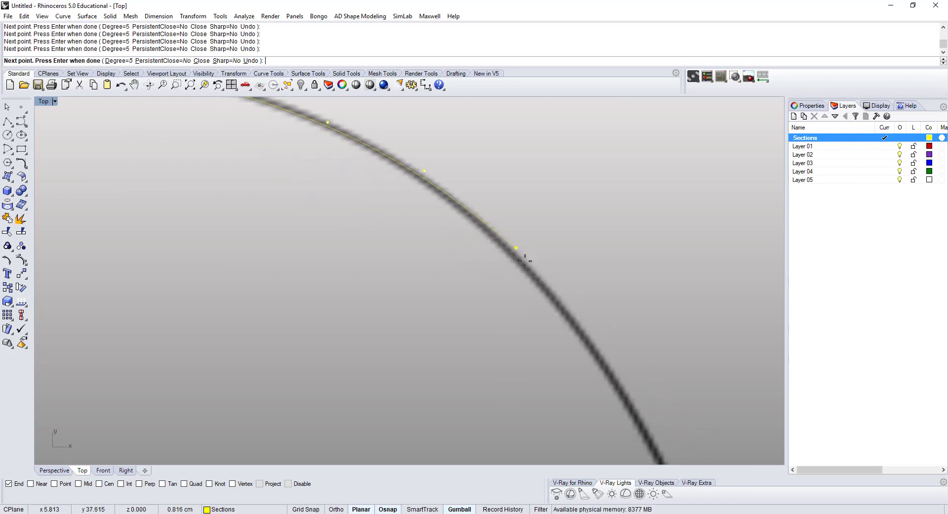
left_click(530, 267)
right_click_drag(622, 385, 485, 225)
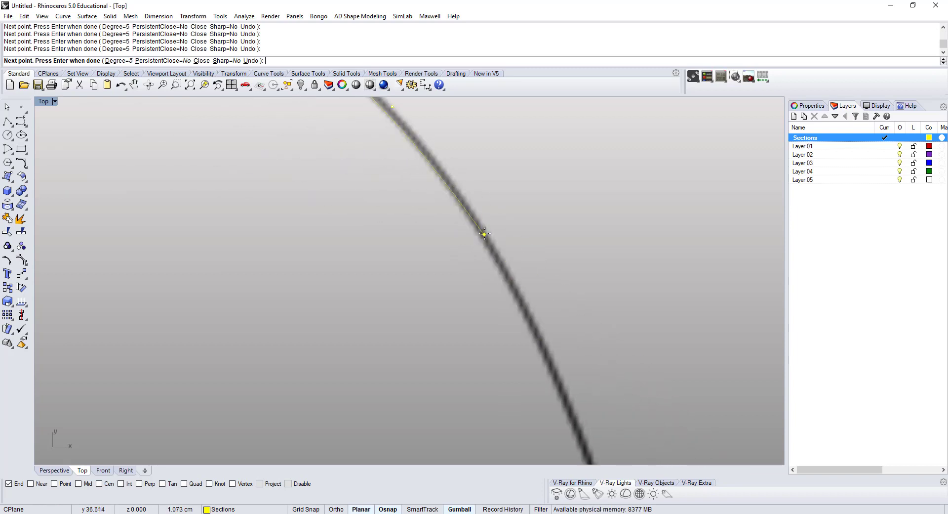
left_click(532, 316)
Continue the curve down the upper part of the right side of the lower-third outline
scroll(534, 316, "down", 7)
right_click_drag(573, 334, 497, 161)
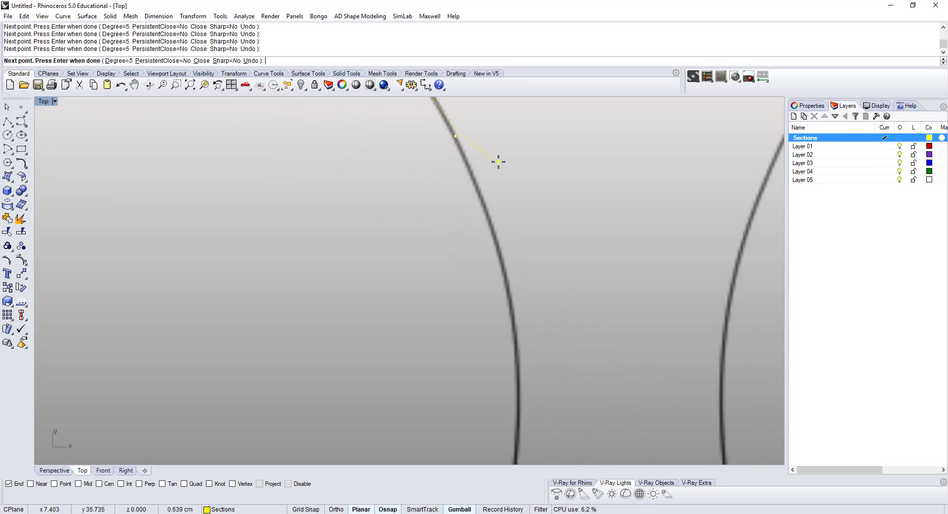
scroll(488, 196, "up", 5)
left_click(508, 319)
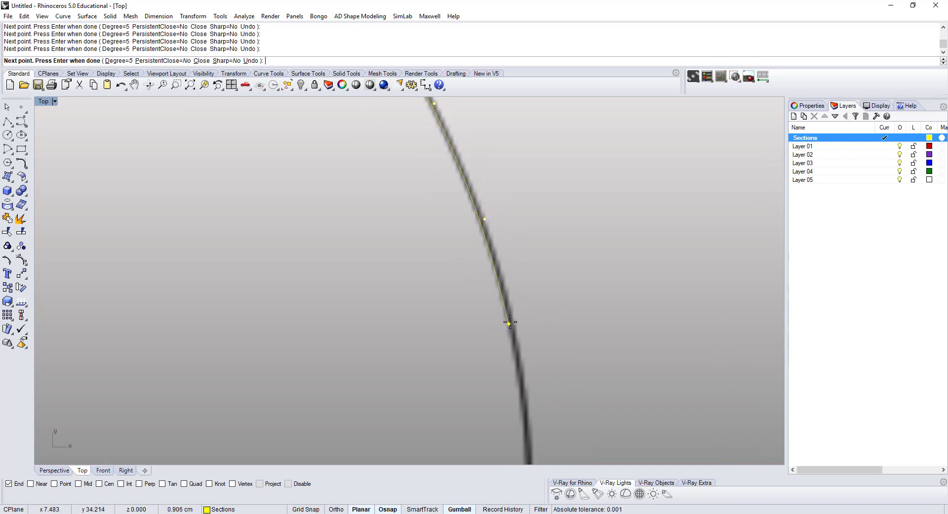
right_click_drag(514, 318, 542, 244)
right_click_drag(559, 336, 564, 273)
left_click(557, 291)
Continue the curve down past the widest part of the right side, where the lower-third outline turns inward
right_click_drag(563, 375, 578, 280)
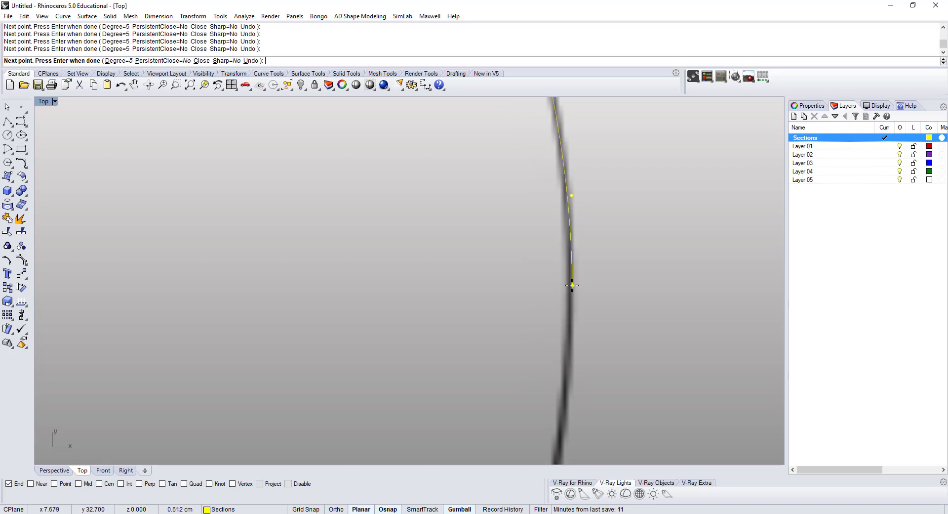
right_click_drag(567, 399, 585, 312)
right_click_drag(580, 395, 605, 313)
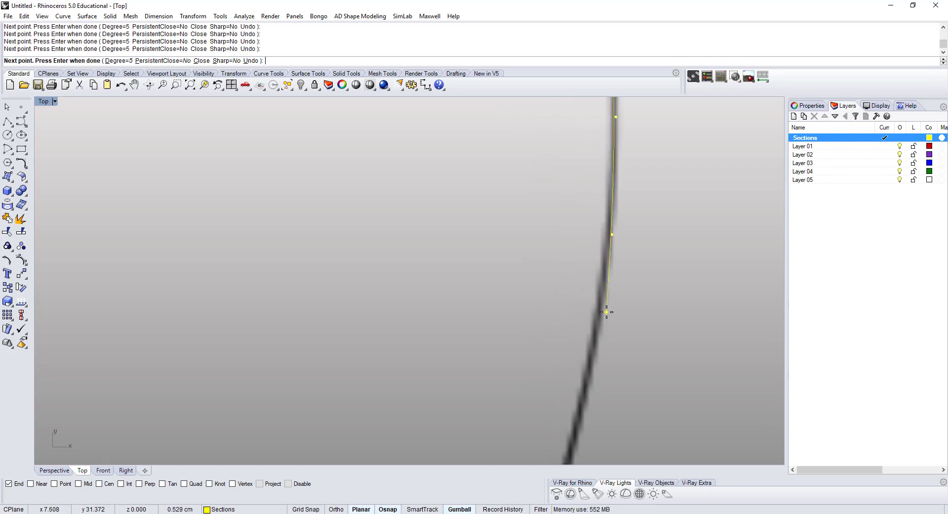
left_click(591, 352)
scroll(638, 270, "down", 6)
right_click_drag(593, 376, 638, 233)
scroll(636, 276, "down", 2)
scroll(622, 351, "up", 8)
left_click(619, 307)
Trace the curve down the nearly straight slanted stretch at the lower right of the lower-third outline
scroll(619, 305, "down", 6)
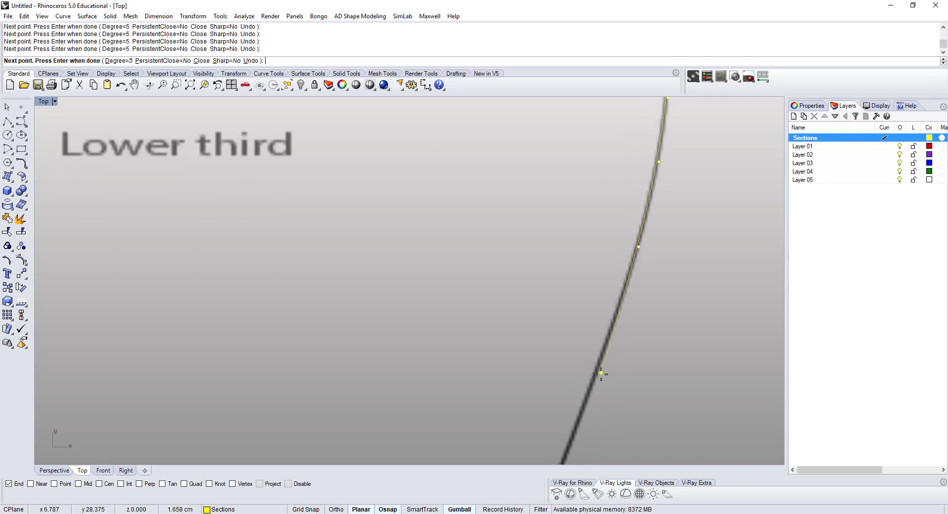
scroll(603, 377, "up", 5)
right_click_drag(599, 354, 595, 331)
scroll(612, 266, "down", 5)
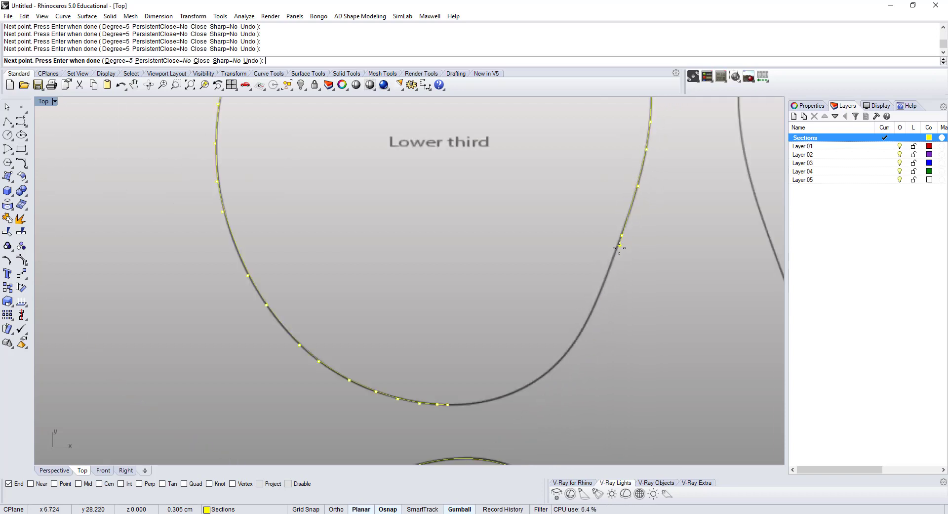
scroll(601, 286, "up", 4)
scroll(594, 320, "up", 4)
left_click(561, 366)
scroll(561, 366, "down", 6)
right_click_drag(561, 366, 596, 225)
Trace the curve around the lower-right bend of the lower-third outline toward the bottom
scroll(584, 245, "up", 8)
scroll(495, 351, "down", 2)
scroll(556, 262, "down", 1)
left_click(468, 323)
right_click_drag(468, 323, 650, 228)
left_click(534, 280)
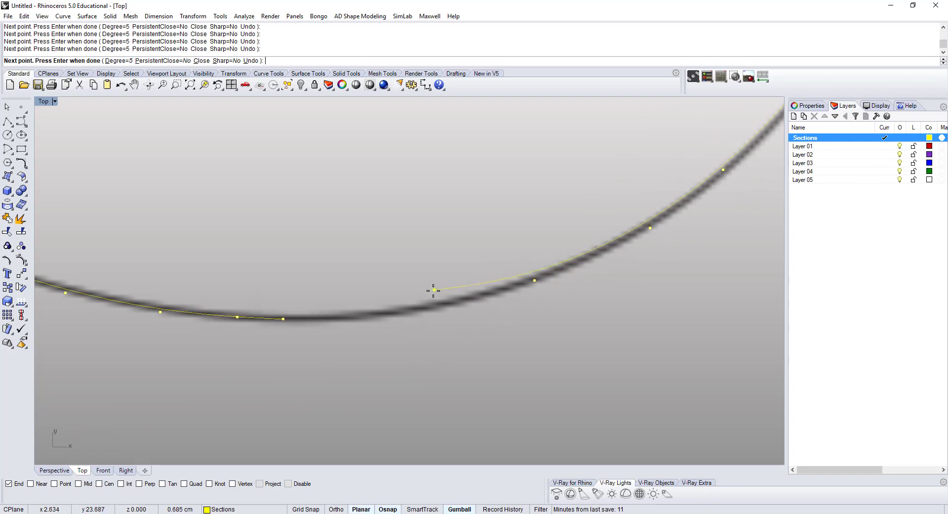
Replace the last curve point with more closely spaced ones along the bottom and close the lower-third curve at its start point
left_click(433, 306)
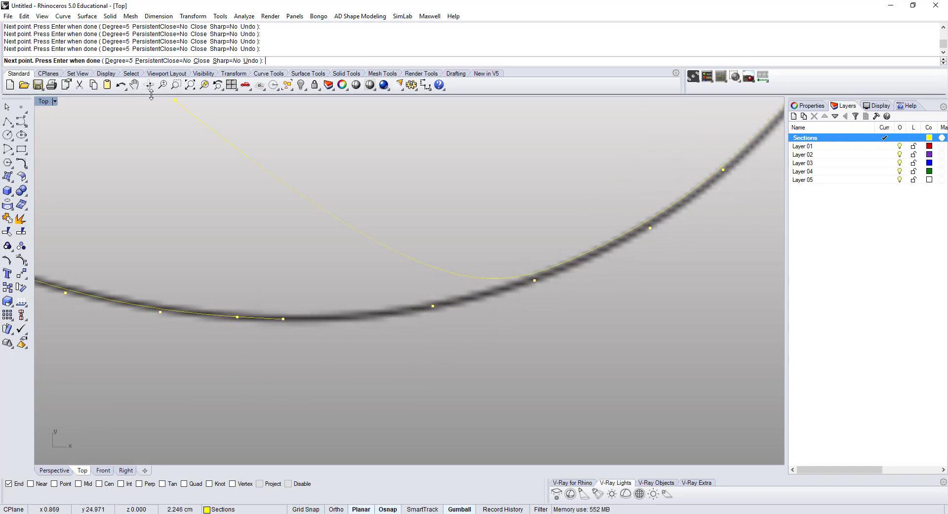
left_click(121, 85)
left_click(120, 86)
left_click(471, 297)
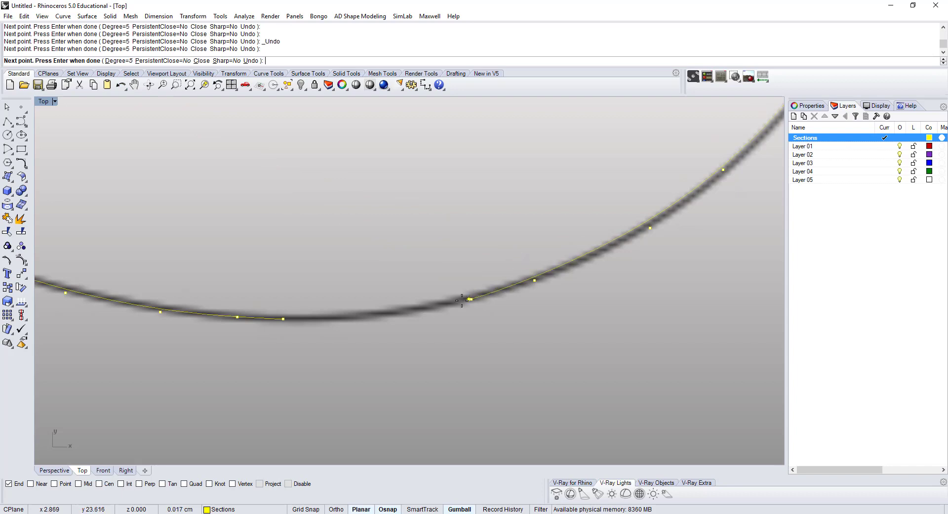
left_click(403, 315)
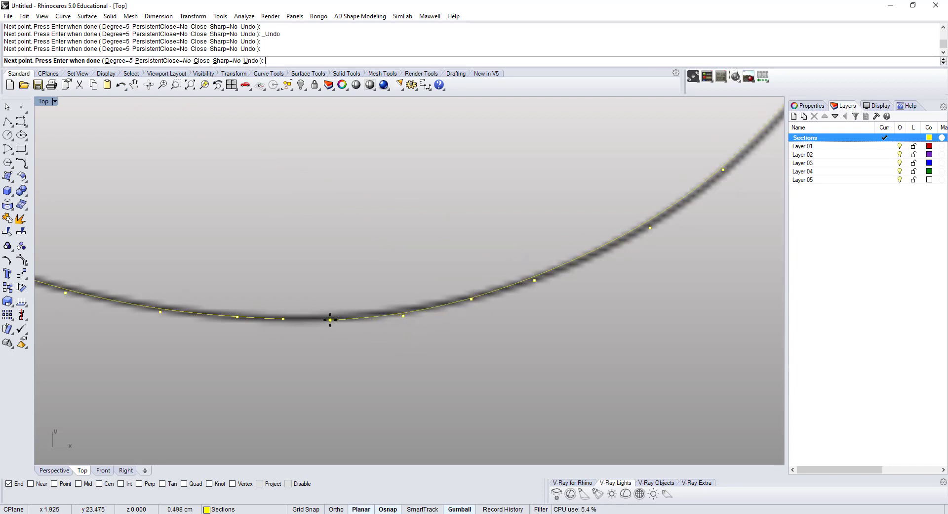
key("Return")
Select the lower-third curve and the ankle curve in turn and check in their object properties whether they are closed
left_click(284, 322)
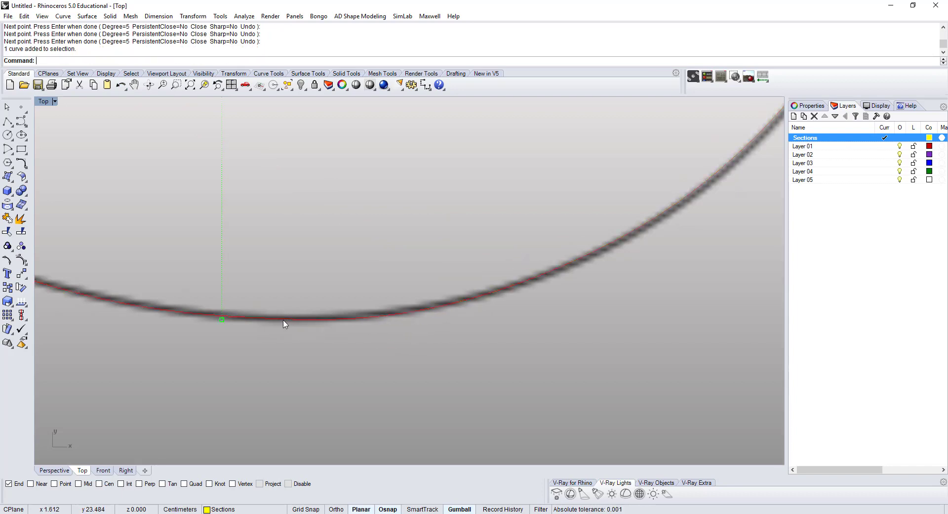
scroll(237, 328, "down", 4)
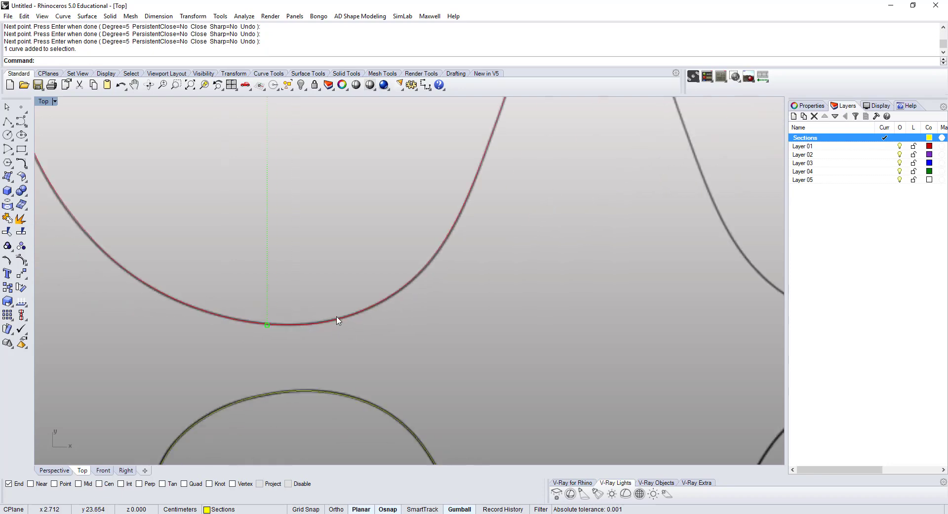
scroll(334, 321, "down", 3)
right_click_drag(391, 286, 419, 313)
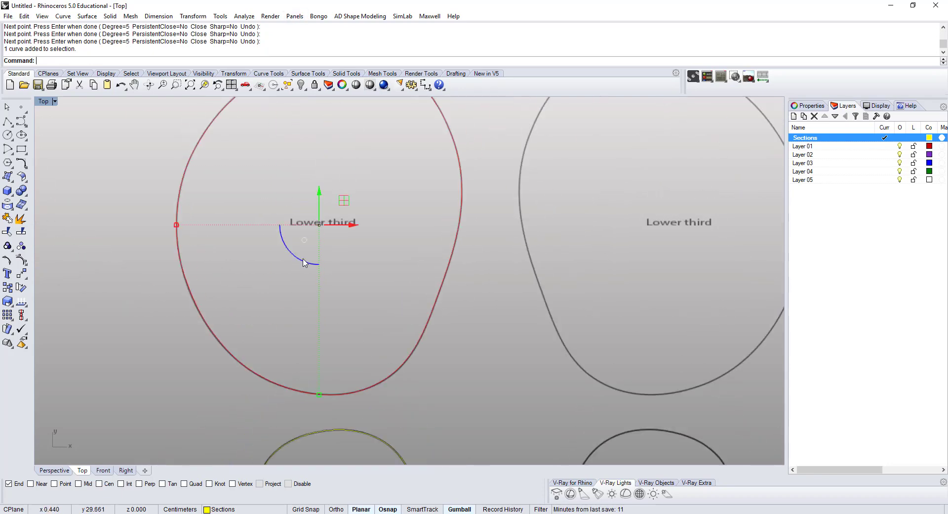
left_click(808, 105)
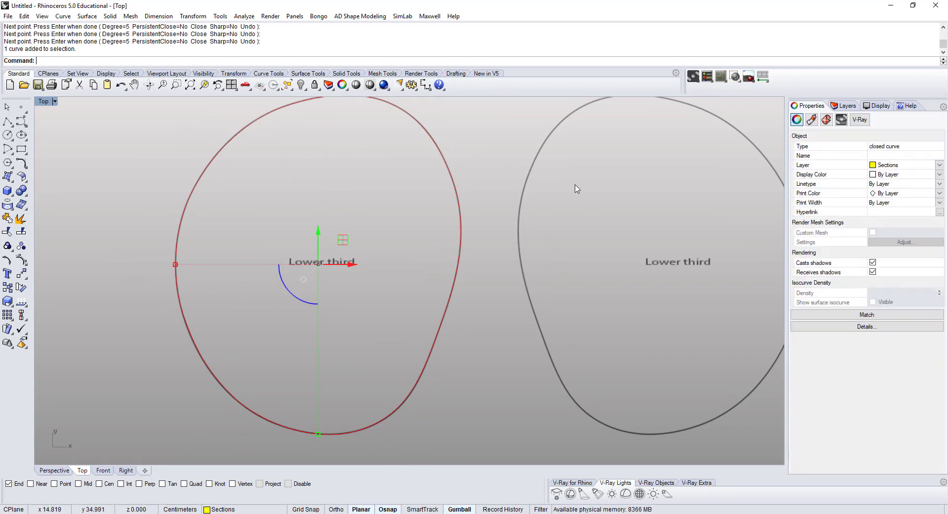
scroll(511, 300, "down", 3)
right_click_drag(469, 386, 451, 322)
left_click(448, 334)
Start a new curve at the bottom of the right leg's "2.5 inches under knee" outline and place its first points up the lower-left bend
right_click_drag(431, 266, 405, 385)
scroll(372, 212, "up", 4)
right_click_drag(314, 178, 265, 298)
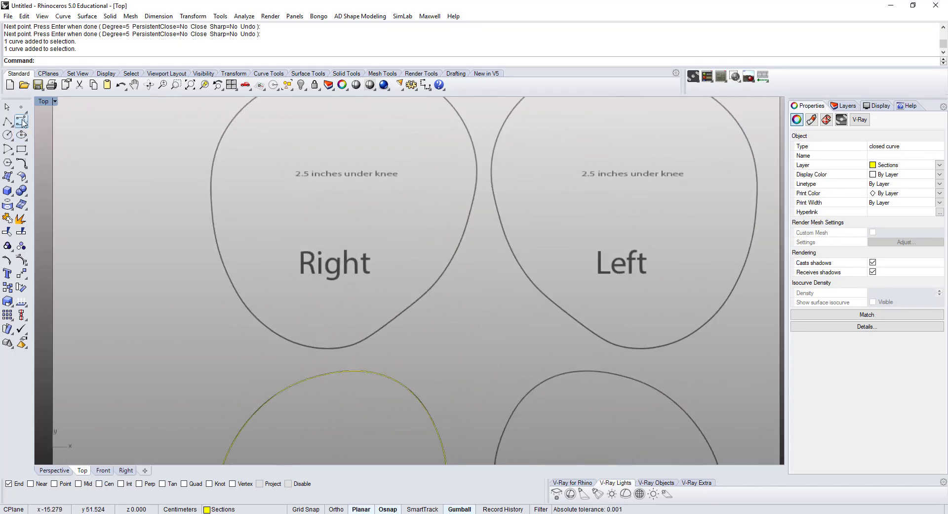
left_click(22, 121)
scroll(341, 370, "up", 4)
left_click(277, 316)
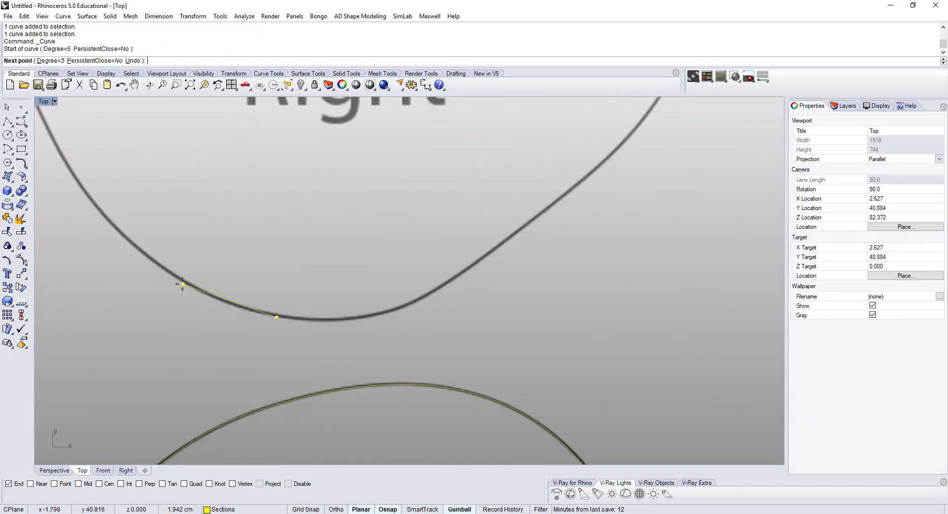
left_click(213, 297)
left_click(163, 270)
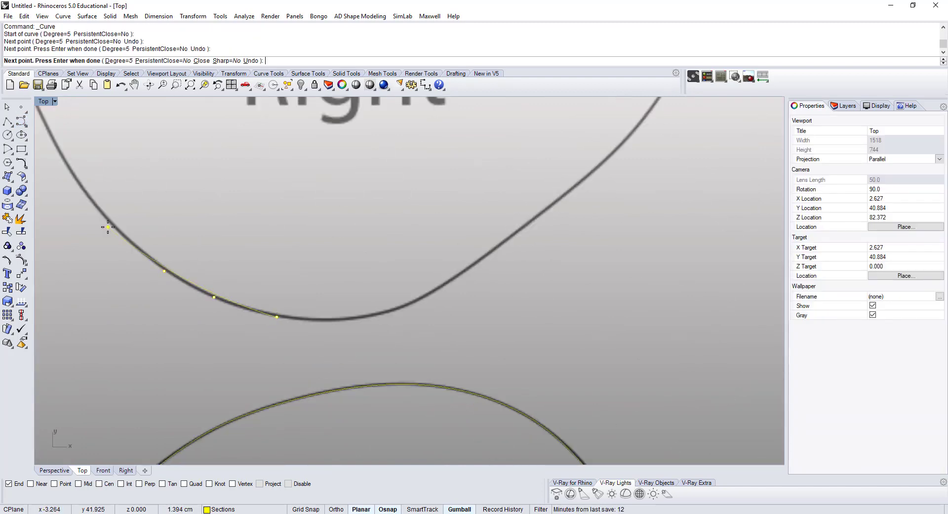
left_click(110, 227)
scroll(127, 237, "down", 5)
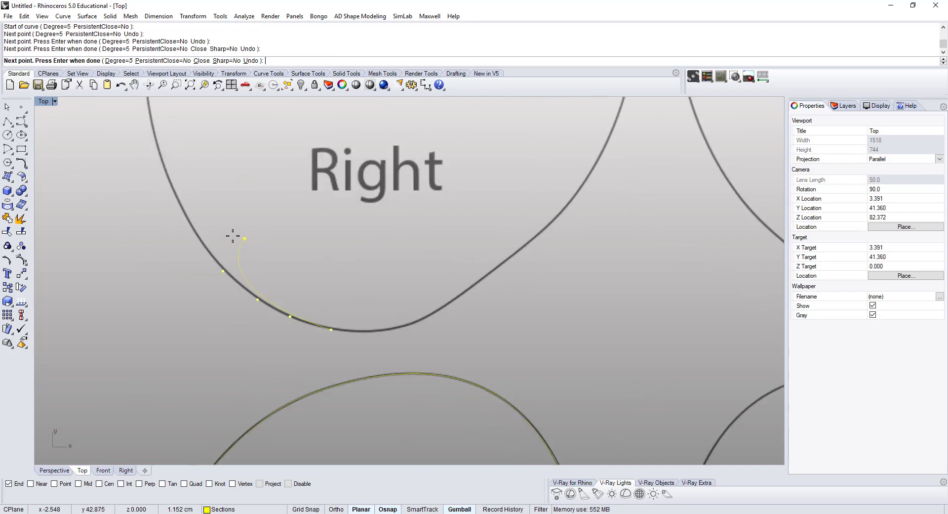
Trace the curve up the left side of the right leg's "2.5 inches under knee" outline
left_click(202, 247)
scroll(170, 196, "up", 3)
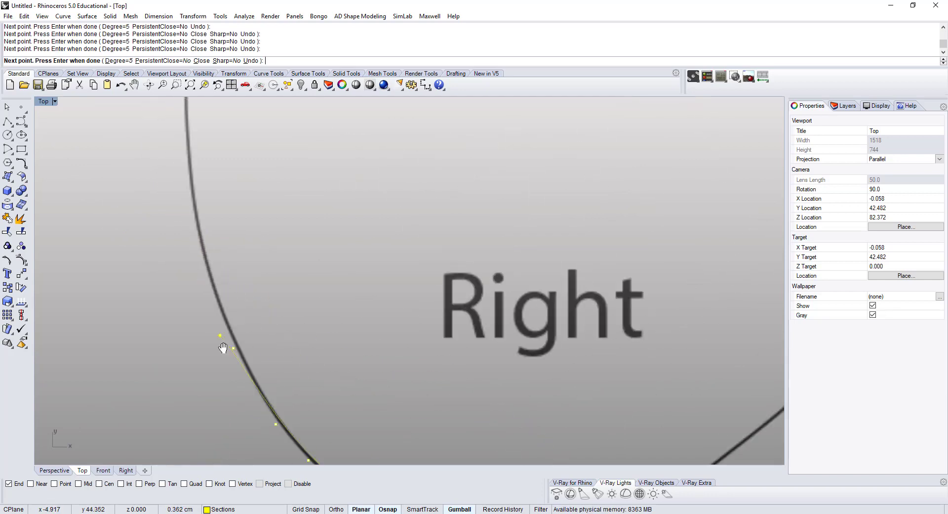
left_click(216, 296)
scroll(198, 241, "up", 3)
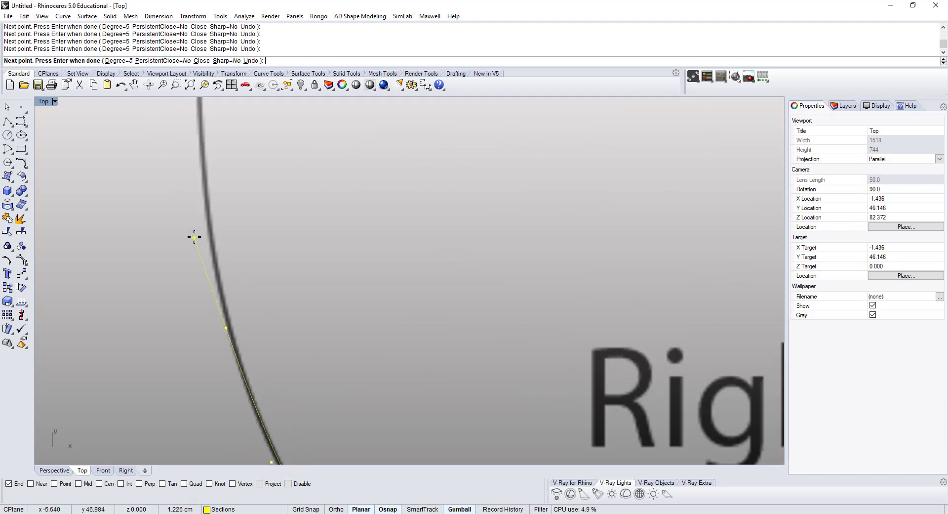
scroll(200, 170, "down", 1)
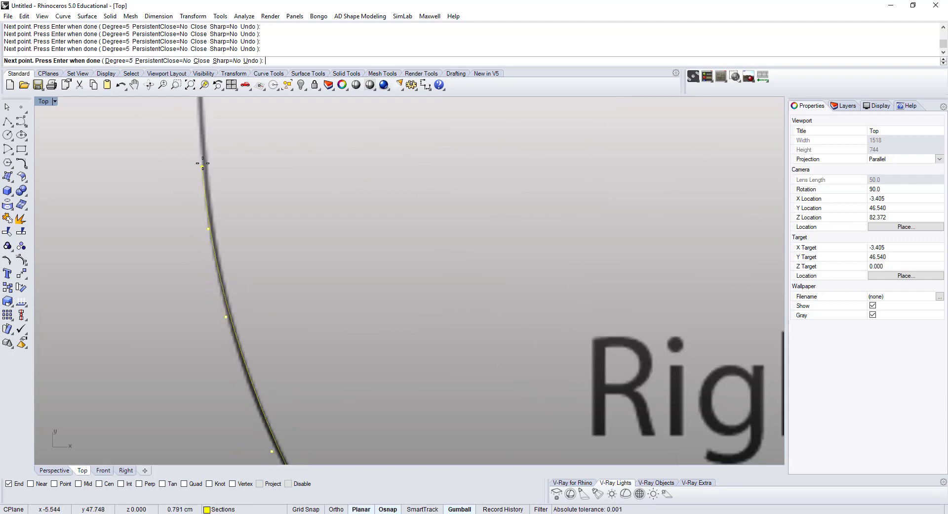
scroll(218, 222, "down", 2)
scroll(229, 237, "up", 2)
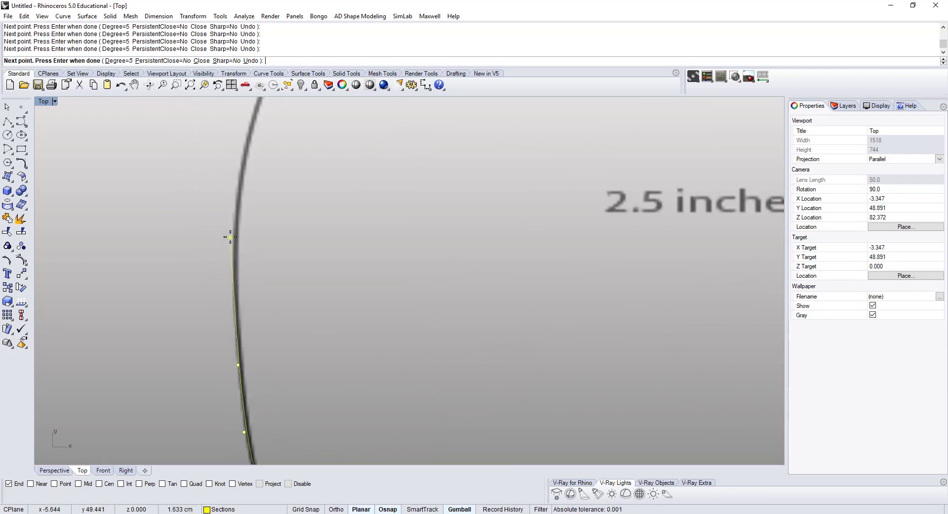
left_click(233, 241)
right_click_drag(239, 199, 244, 321)
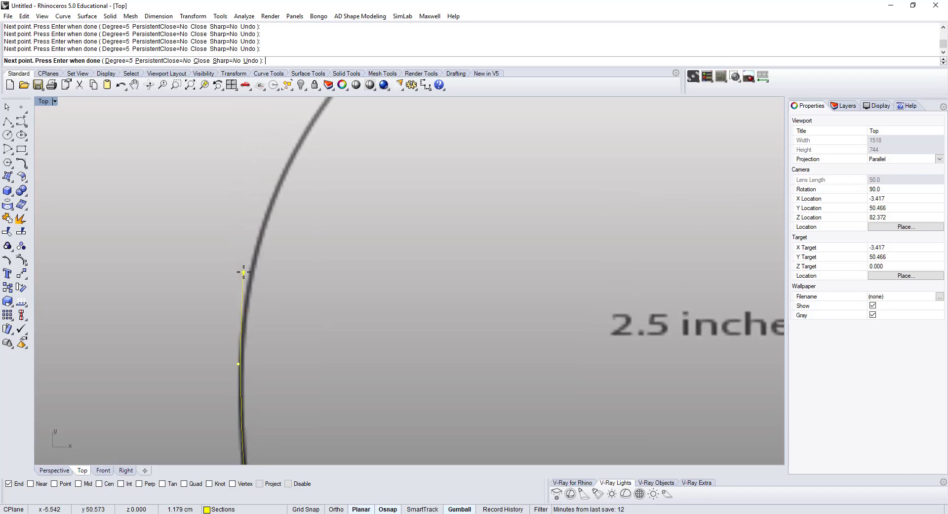
Continue the "2.5 inches under knee" curve around the outline's upper-left bend
left_click(262, 217)
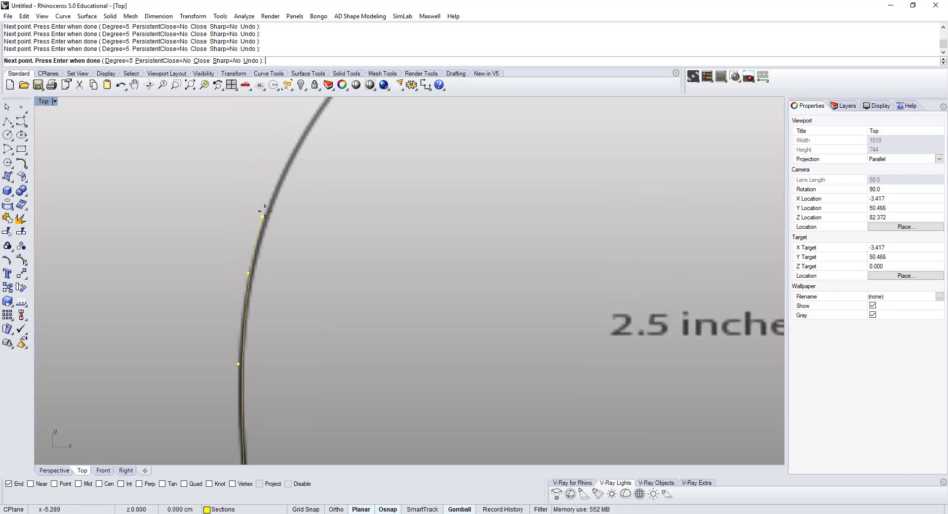
right_click_drag(293, 149, 215, 326)
left_click(257, 263)
left_click(306, 207)
right_click_drag(461, 135, 317, 281)
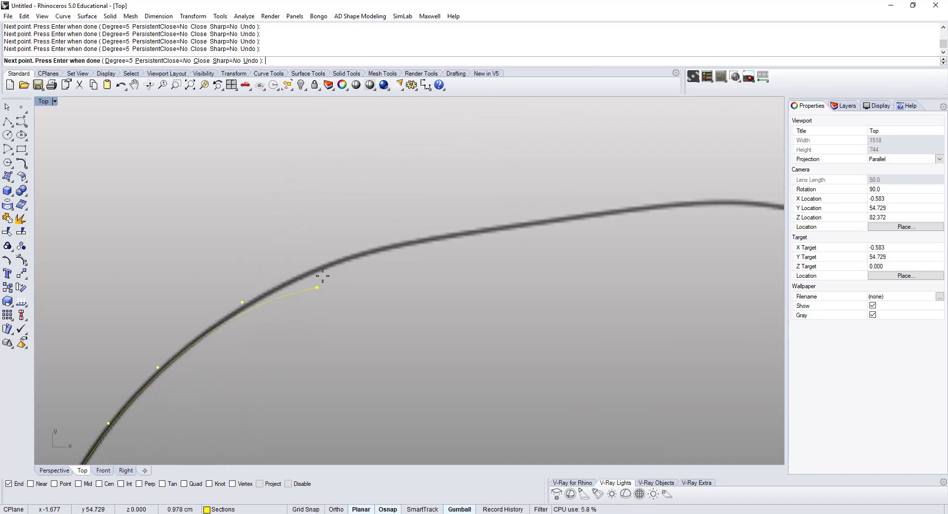
Place curve points along the gently rising top edge of the "2.5 inches under knee" outline
left_click(346, 256)
left_click(433, 237)
left_click(553, 220)
left_click(674, 203)
right_click_drag(674, 204, 271, 227)
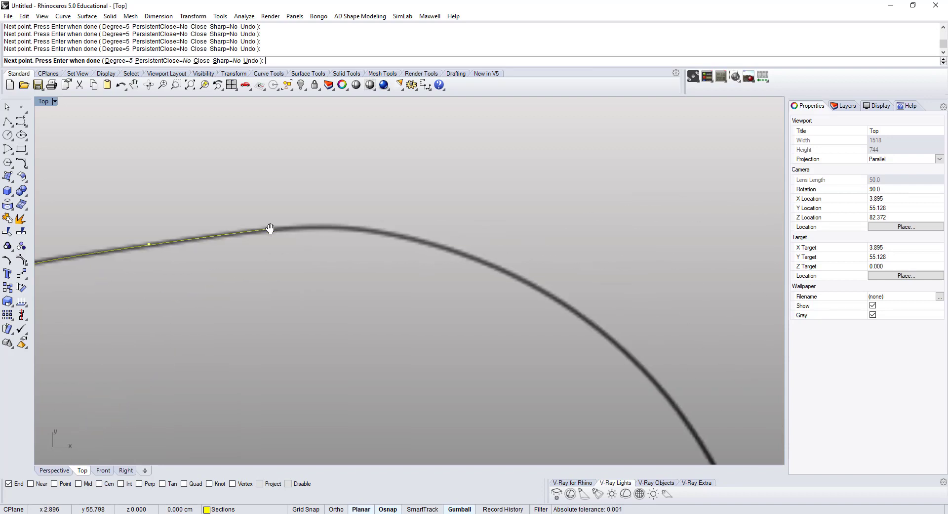
Trace the curve over the crest and around the upper-right bend of the "2.5 inches under knee" outline
left_click(351, 225)
left_click(408, 234)
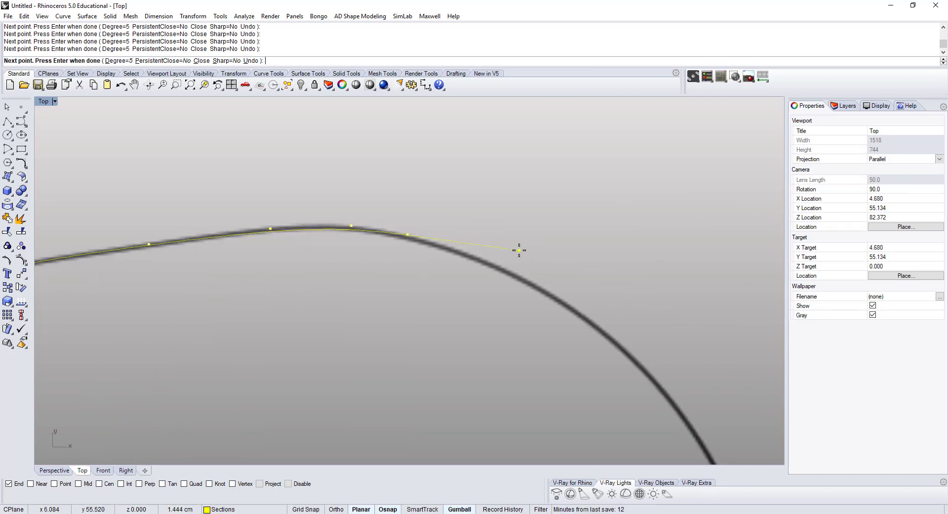
left_click(579, 309)
right_click_drag(580, 311, 465, 189)
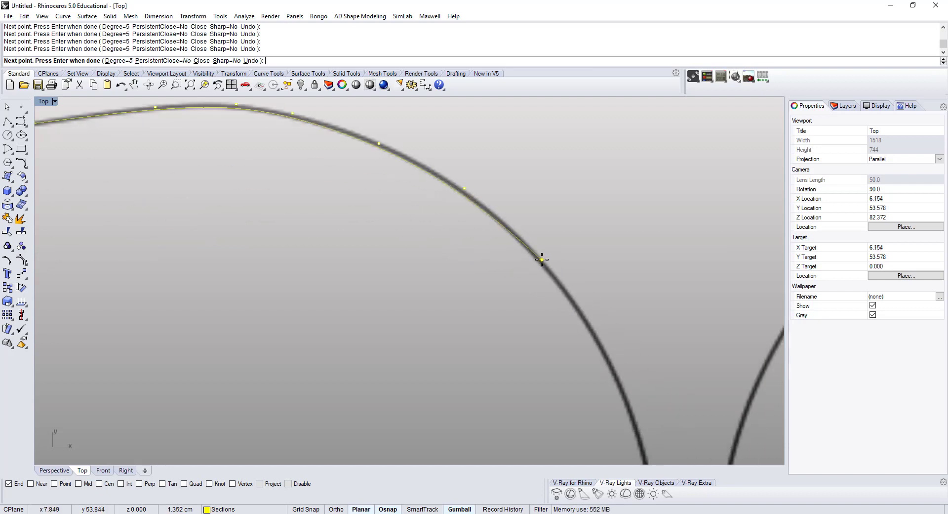
left_click(595, 334)
right_click_drag(620, 387, 593, 290)
Continue the curve down the right side of the "2.5 inches under knee" outline with closely spaced points
scroll(602, 315, "up", 4)
left_click(607, 311)
left_click(629, 382)
scroll(614, 344, "down", 3)
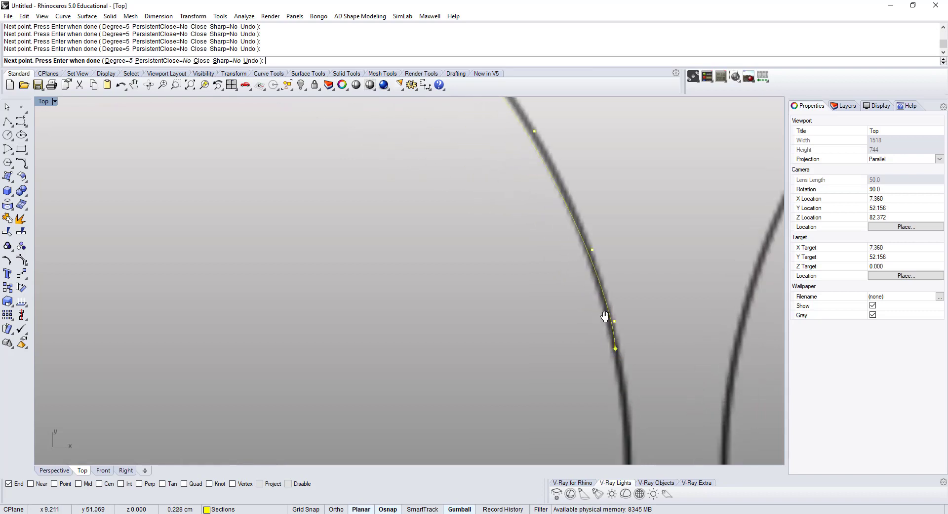
left_click(602, 385)
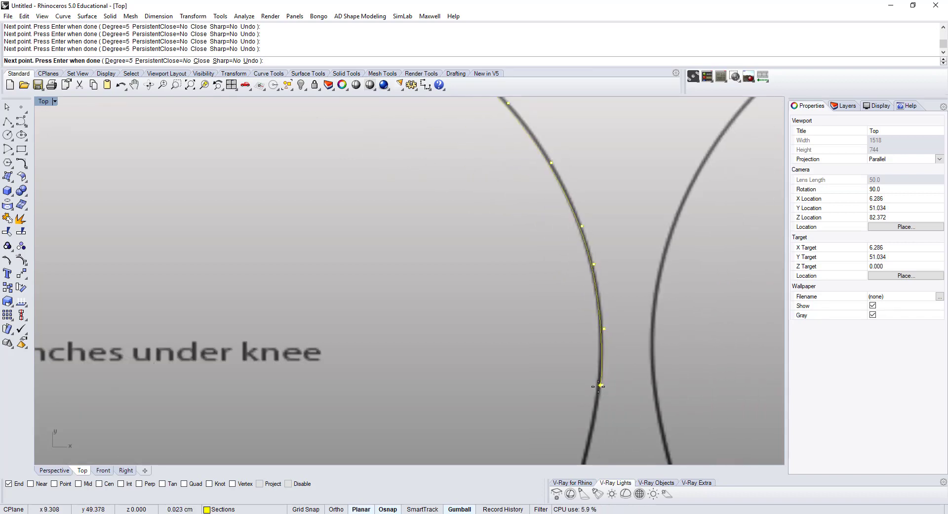
right_click_drag(602, 387, 604, 248)
scroll(594, 302, "up", 4)
left_click(589, 329)
Trace the curve from the right side into the lower-right bend of the "2.5 inches under knee" outline
scroll(576, 369, "down", 7)
right_click_drag(574, 374, 562, 239)
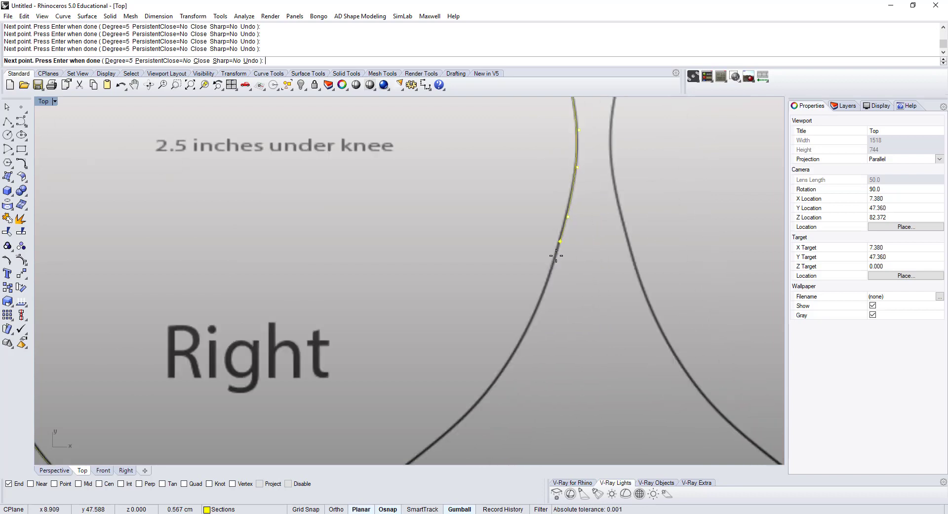
scroll(551, 295, "up", 4)
left_click(541, 297)
left_click(512, 362)
right_click_drag(490, 419, 539, 317)
scroll(538, 317, "up", 4)
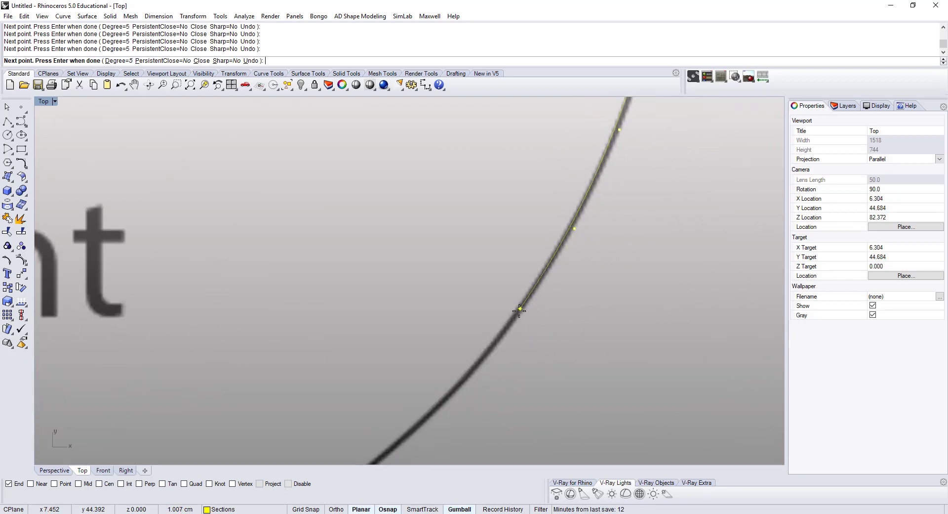
left_click(520, 315)
scroll(522, 378, "down", 2)
right_click_drag(498, 389, 600, 303)
scroll(596, 304, "up", 4)
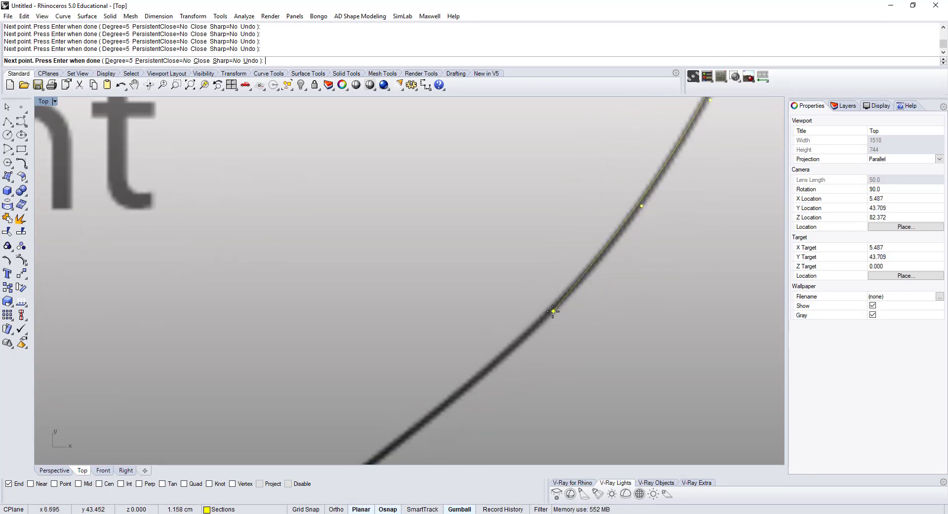
Place curve points down the nearly straight lower-right diagonal of the "2.5 inches under knee" outline
left_click(567, 298)
right_click_drag(515, 363, 582, 293)
left_click(566, 296)
right_click_drag(519, 365, 598, 296)
scroll(592, 307, "down", 4)
scroll(573, 321, "up", 3)
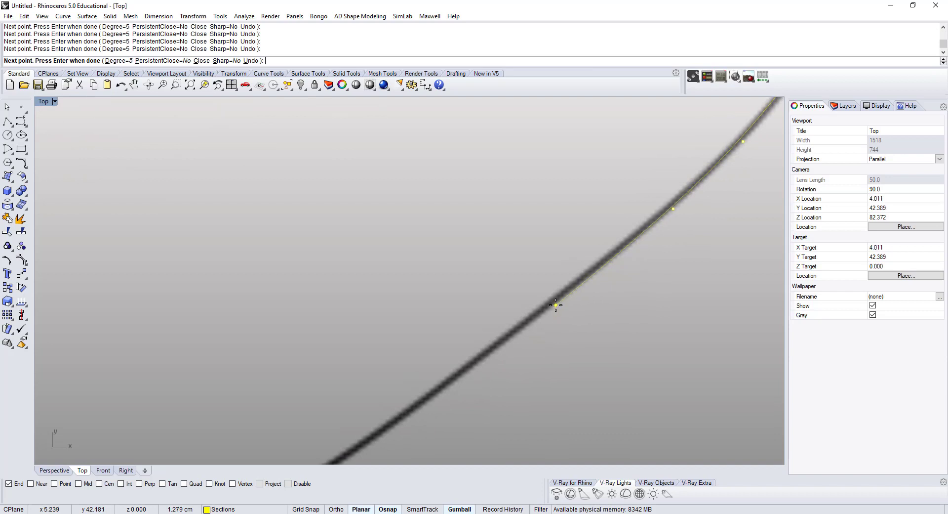
right_click_drag(492, 368, 569, 311)
scroll(565, 311, "down", 2)
left_click(536, 325)
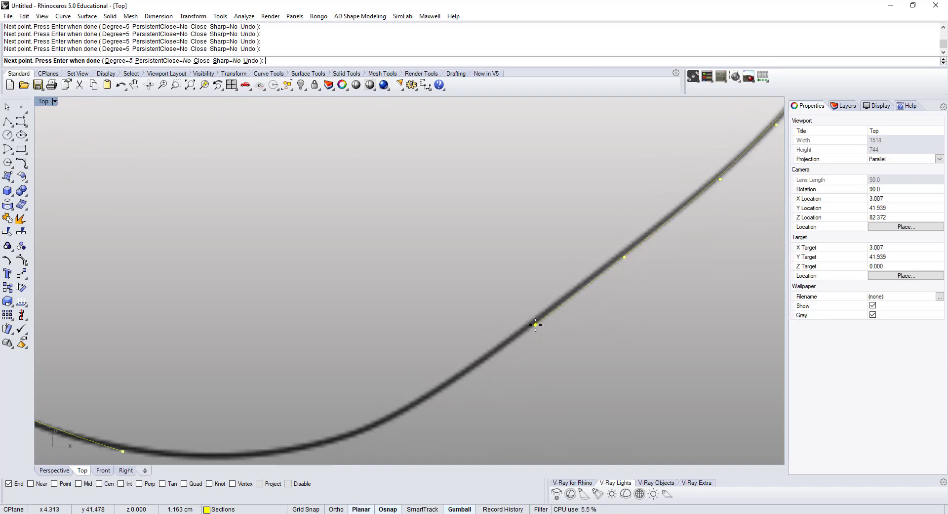
right_click_drag(493, 380, 594, 305)
scroll(563, 303, "up", 2)
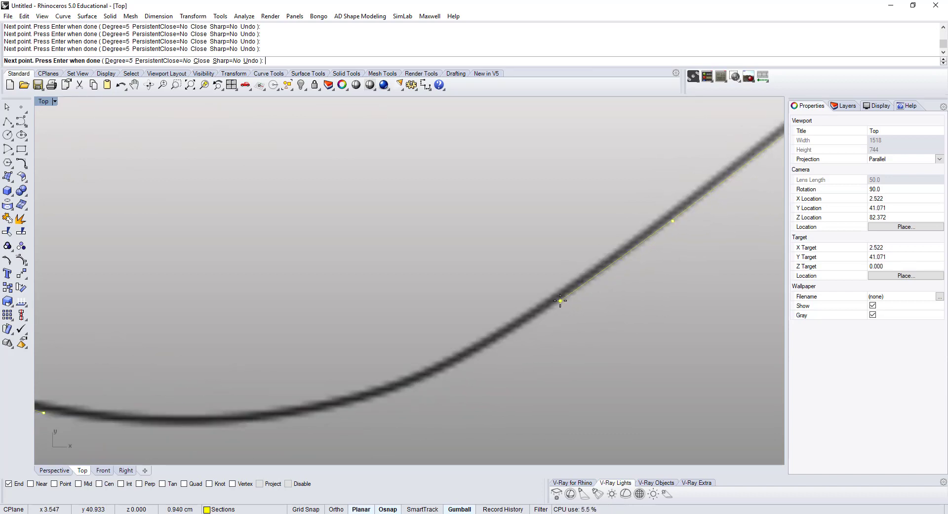
Trace the bottom of the "2.5 inches under knee" outline and close the curve at its start point
left_click(411, 383)
right_click_drag(361, 392, 421, 363)
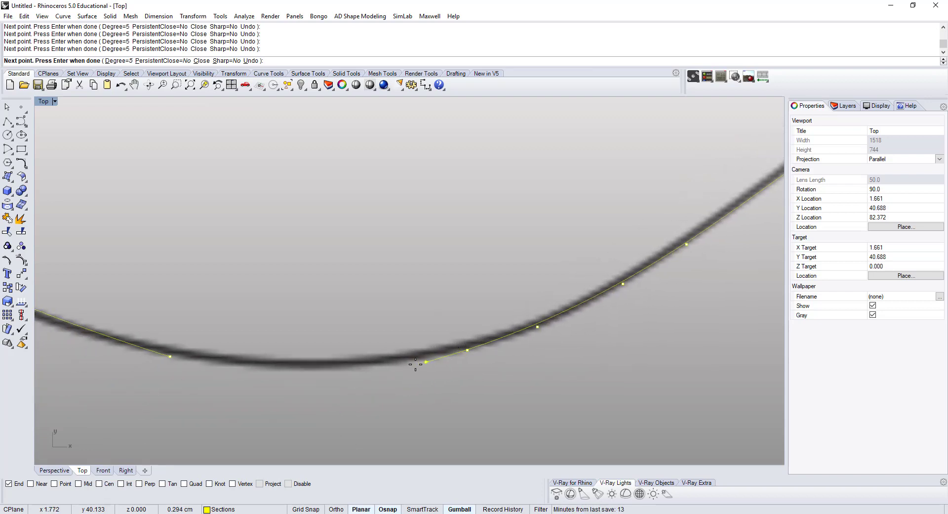
left_click(414, 360)
left_click(347, 368)
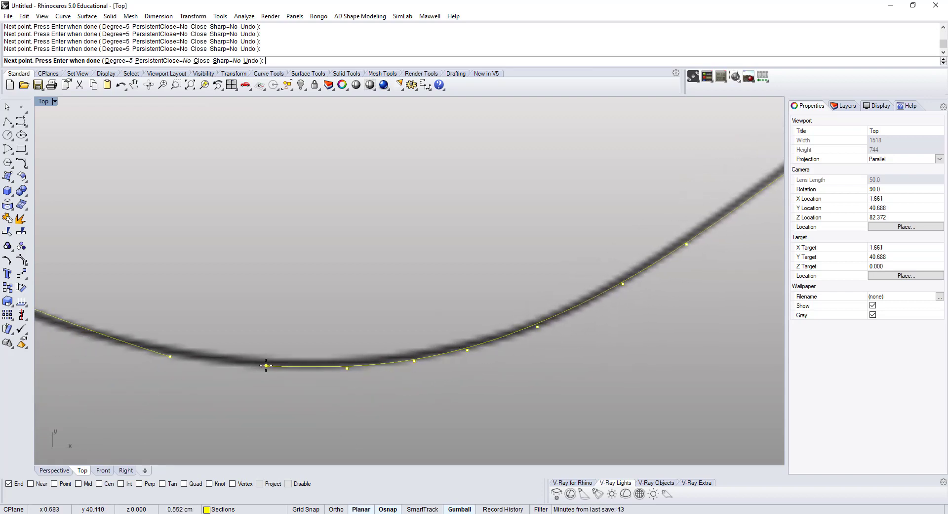
left_click(170, 356)
scroll(210, 364, "down", 20)
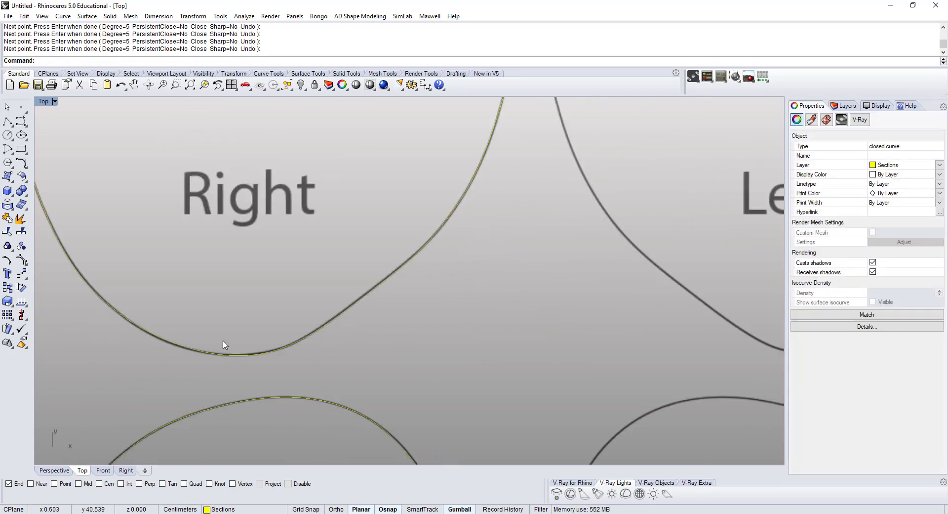
Start a new control point curve at the bottom of the right leg's "Bend of knee at point A" outline and place its first points leftward
right_click_drag(218, 267, 275, 360)
right_click_drag(295, 214, 351, 297)
scroll(318, 258, "up", 4)
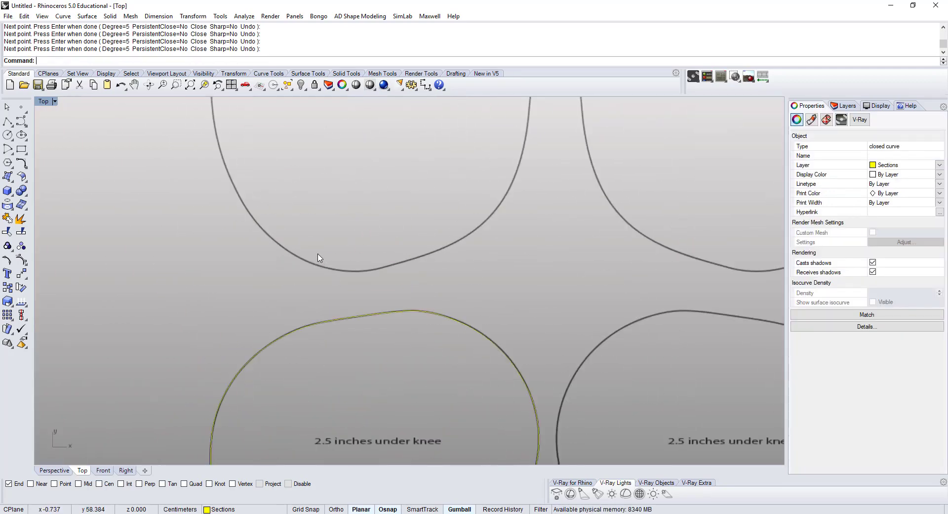
right_click_drag(336, 240, 330, 309)
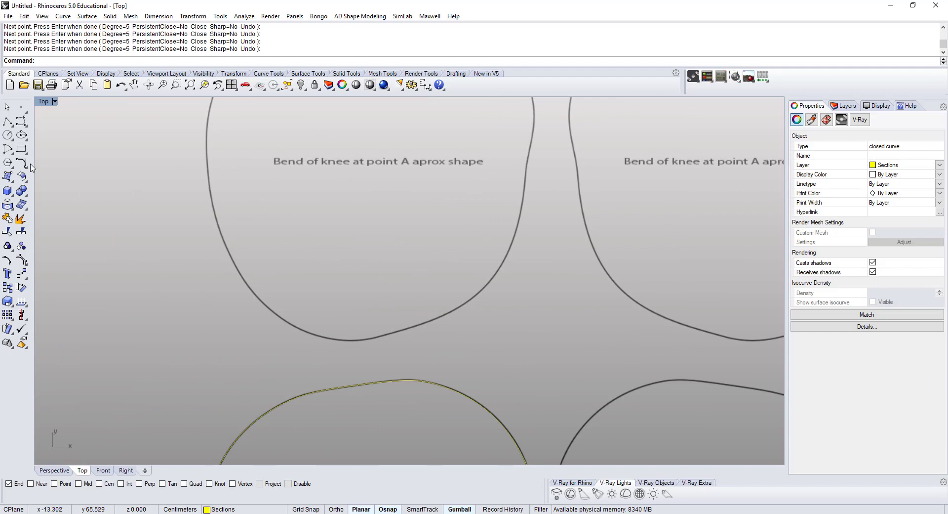
left_click(21, 121)
scroll(367, 308, "up", 3)
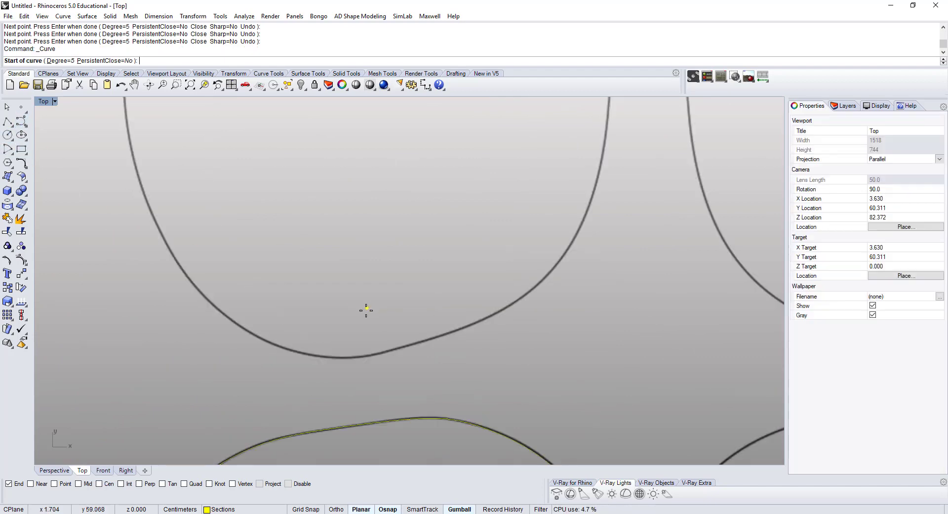
scroll(367, 309, "up", 1)
left_click(318, 370)
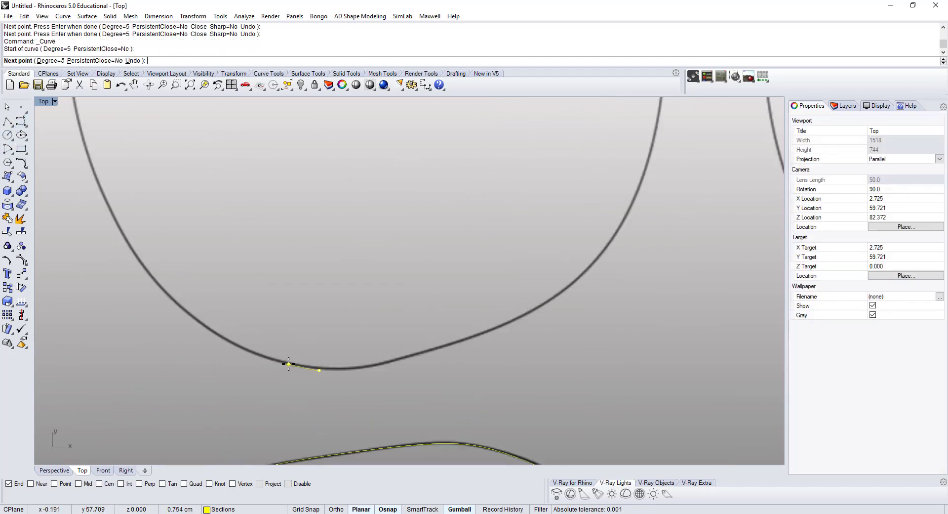
left_click(287, 363)
left_click(236, 347)
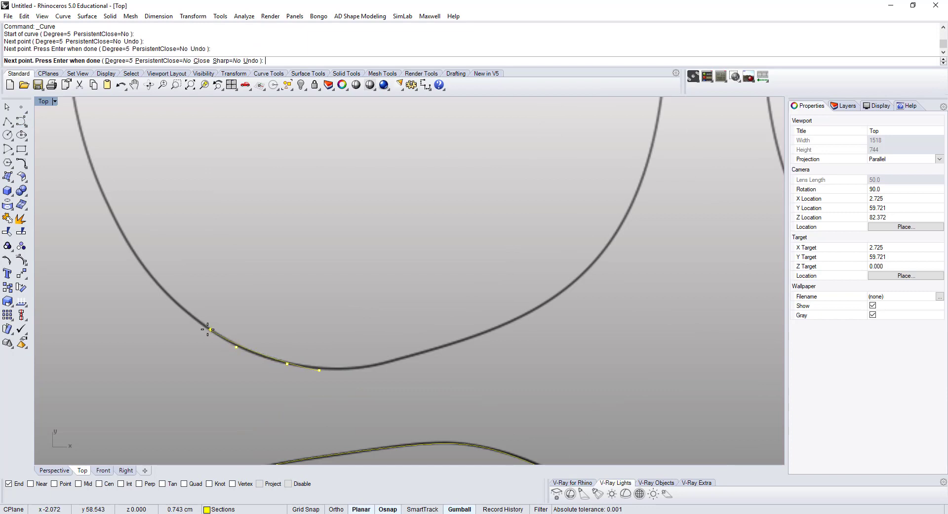
Trace the bend-of-knee curve up around the outline's lower-left bend
left_click(205, 328)
left_click(172, 300)
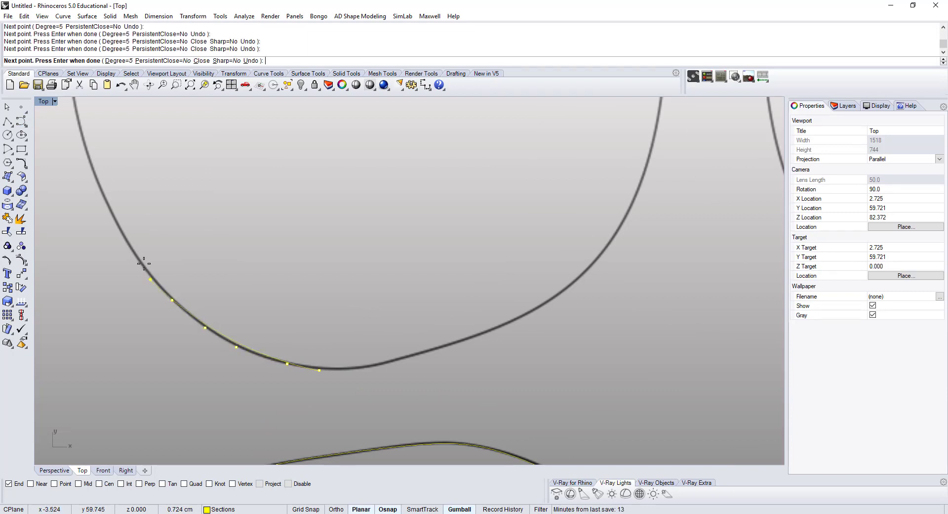
left_click(141, 266)
scroll(149, 247, "up", 5)
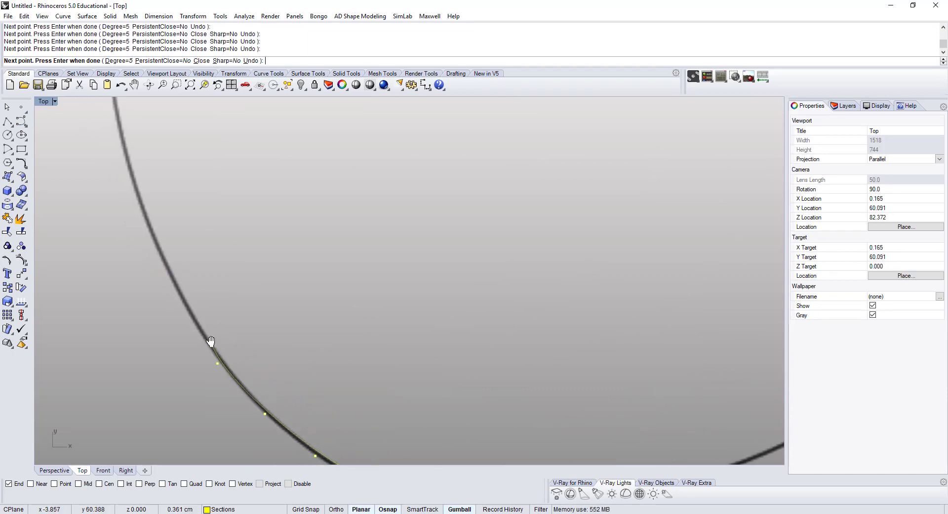
left_click(149, 249)
scroll(146, 237, "down", 4)
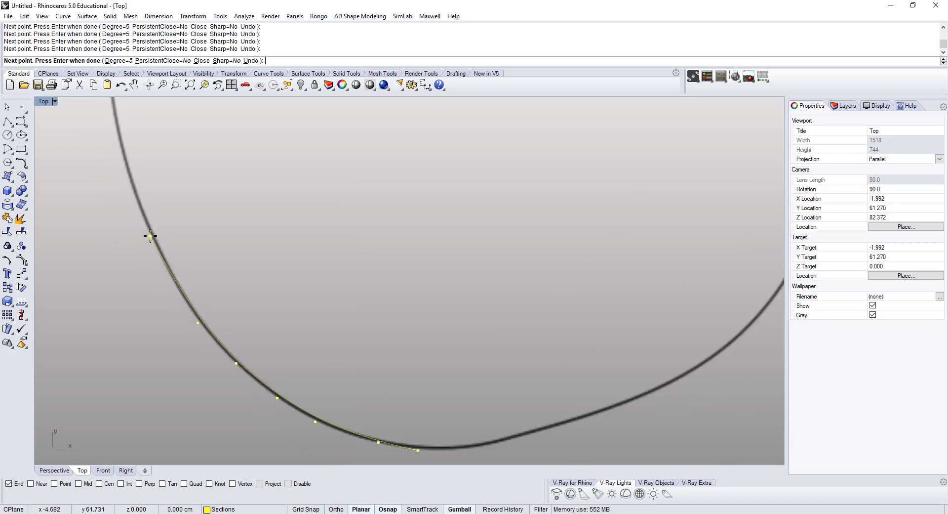
scroll(121, 143, "up", 4)
left_click(128, 175)
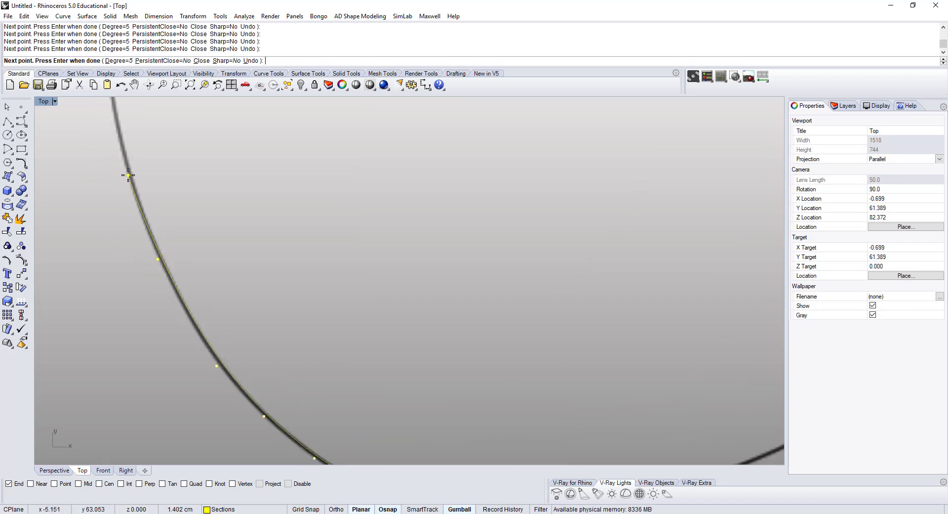
Continue the bend-of-knee curve up the outline's left side to the start of the upper-left bend
right_click_drag(140, 192, 255, 323)
left_click(224, 221)
right_click_drag(207, 197, 225, 370)
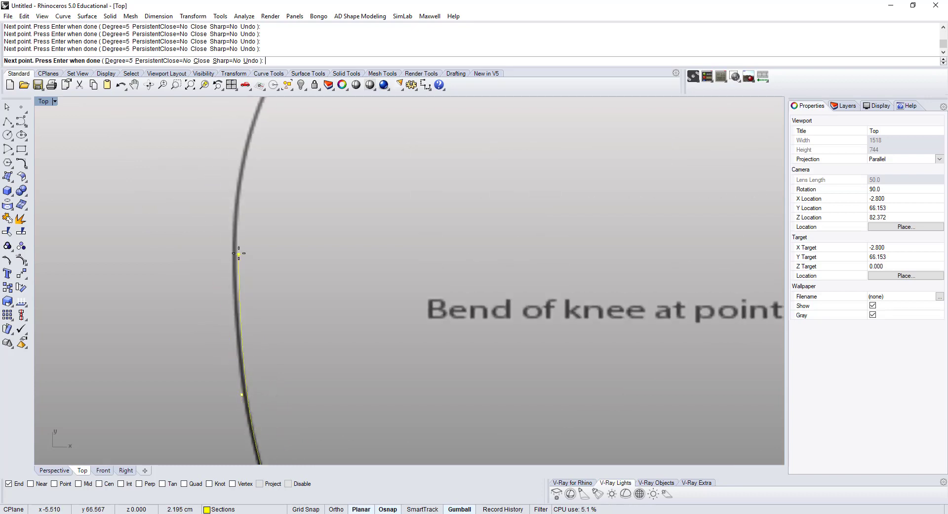
left_click(237, 180)
right_click_drag(246, 166, 217, 314)
left_click(231, 246)
left_click(269, 177)
Trace the bend-of-knee curve around the upper-left bend and onto the outline's top edge
right_click_drag(306, 148, 235, 286)
left_click(246, 260)
left_click(299, 215)
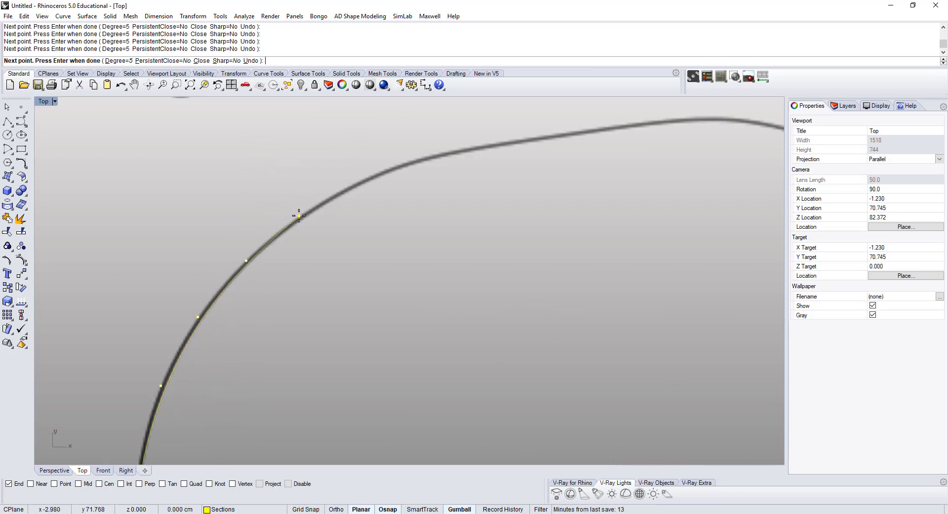
left_click(373, 176)
right_click_drag(450, 195, 311, 301)
left_click(385, 246)
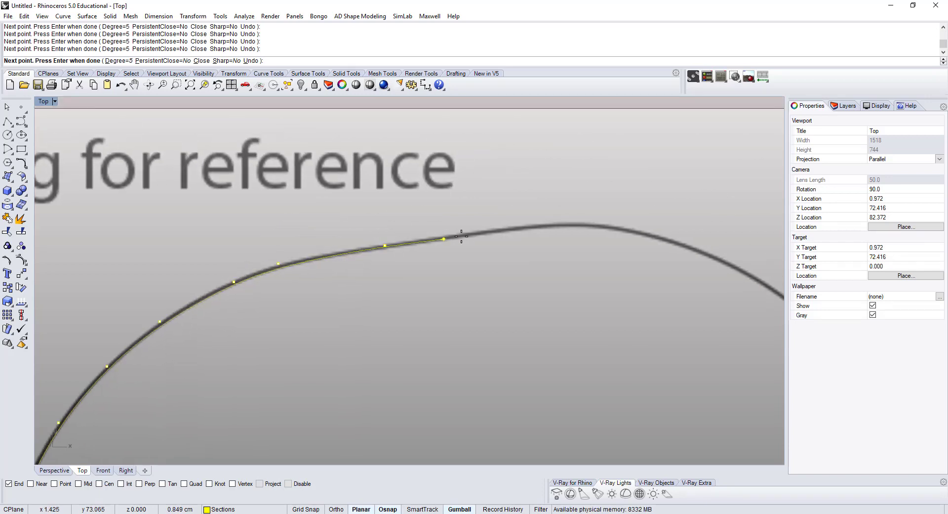
Continue the bend-of-knee curve along the outline's top edge, over the crest and down to the start of the upper-right bend
right_click_drag(613, 226, 328, 228)
scroll(327, 228, "up", 4)
left_click(327, 227)
left_click(410, 247)
right_click_drag(498, 278, 479, 247)
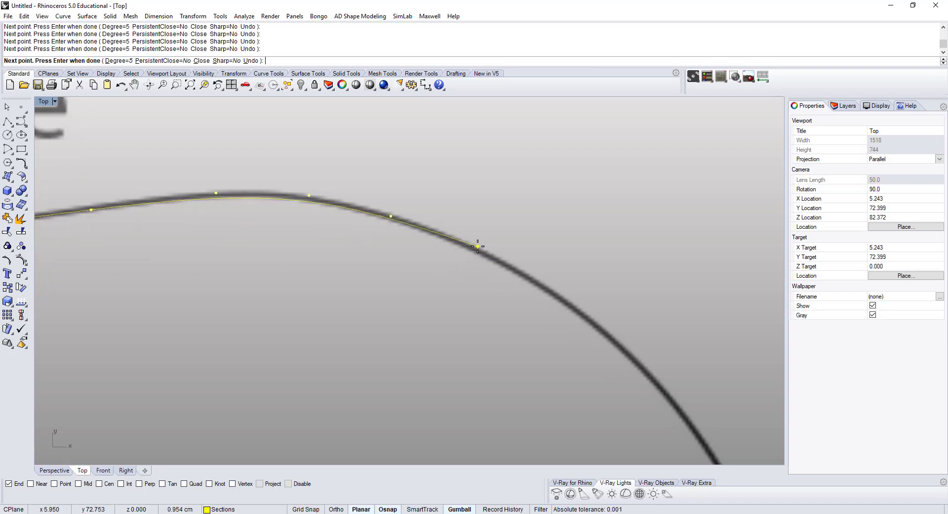
Trace the bend-of-knee curve around the outline's upper-right bend
left_click(482, 249)
left_click(568, 303)
right_click_drag(624, 339, 524, 221)
scroll(524, 221, "down", 4)
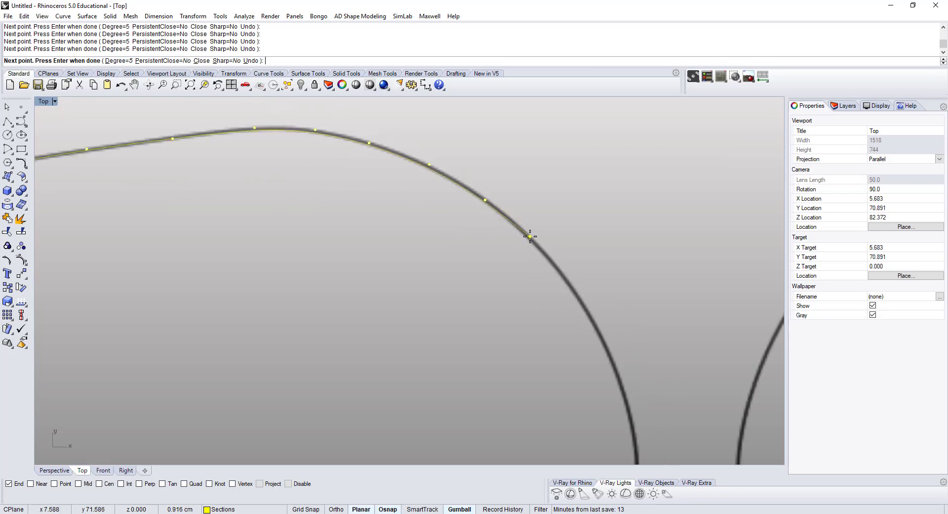
scroll(571, 291, "up", 4)
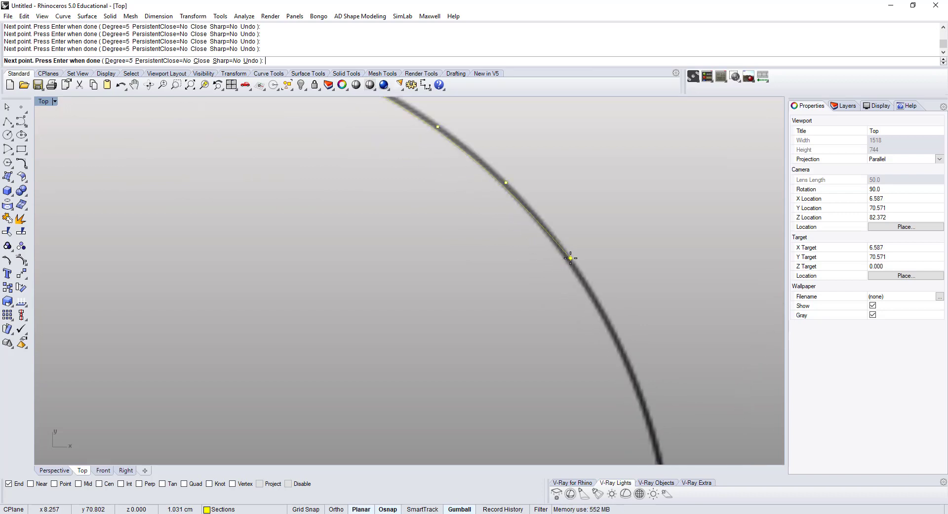
right_click_drag(580, 283, 549, 234)
Continue the bend-of-knee curve down the upper part of the outline's right side to its widest point
scroll(573, 275, "down", 2)
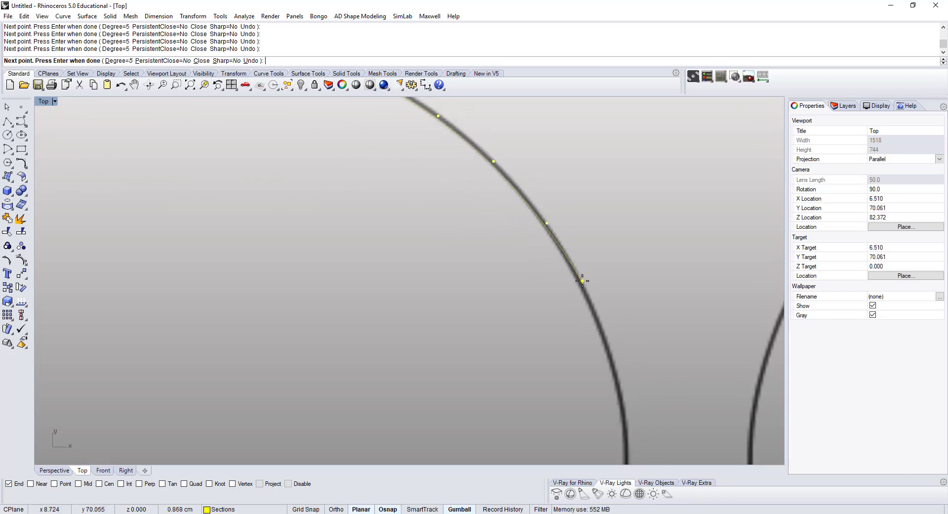
scroll(578, 258, "up", 2)
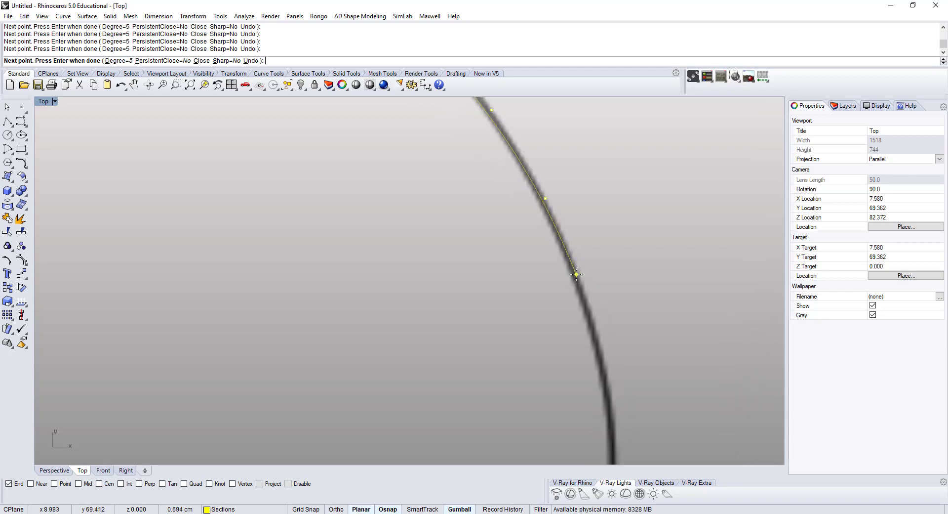
scroll(600, 297, "up", 2)
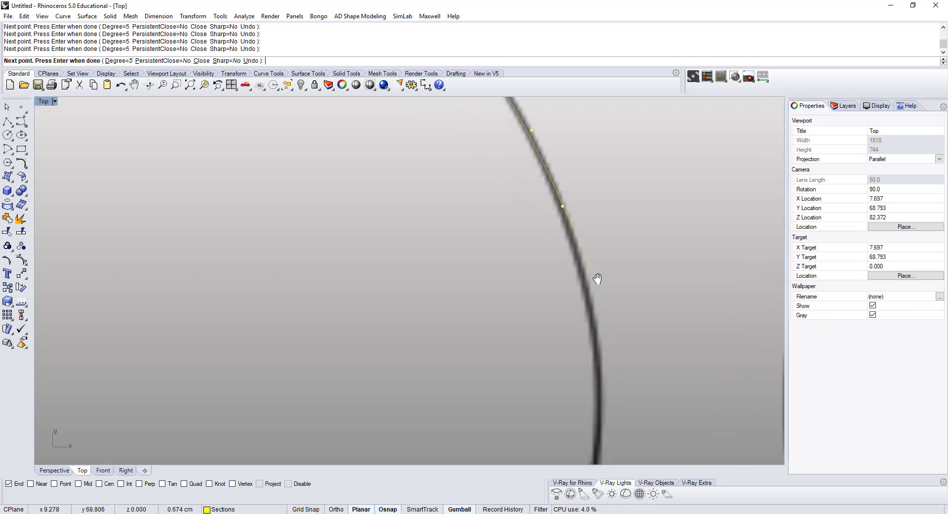
scroll(594, 296, "up", 2)
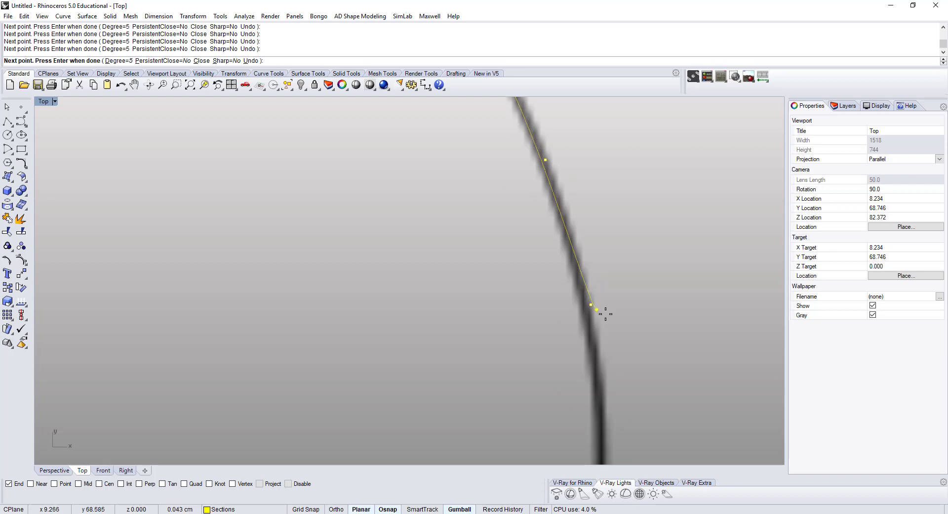
scroll(603, 312, "down", 2)
scroll(612, 282, "up", 2)
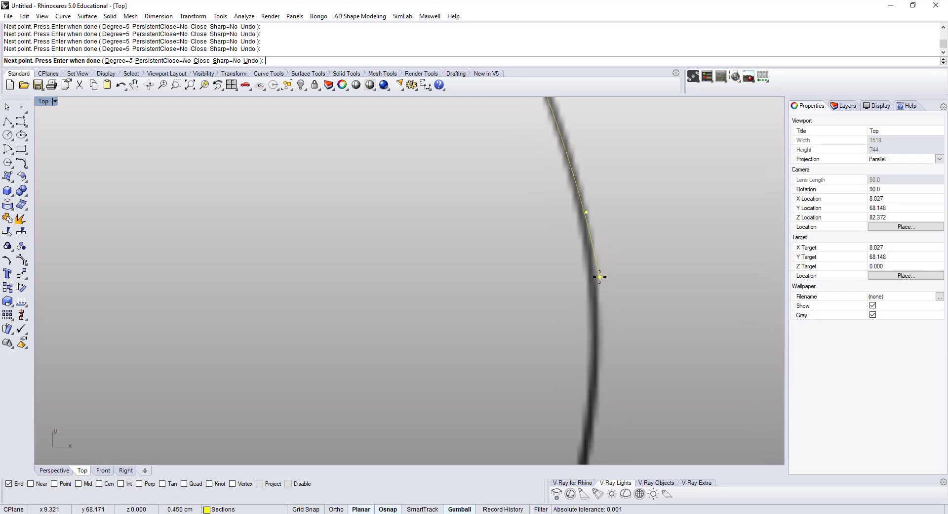
Trace the bend-of-knee curve past the widest point and into the inward dip on the outline's right side
scroll(609, 282, "down", 2)
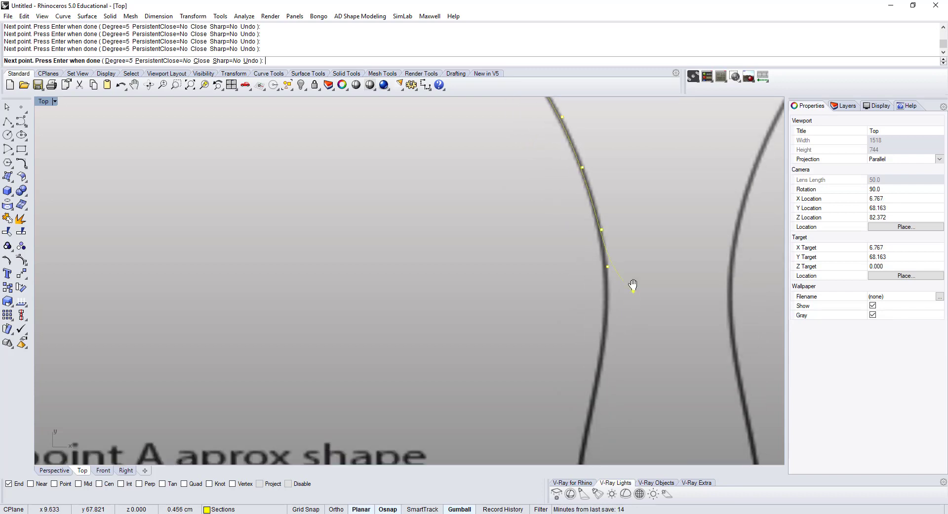
left_click(610, 290)
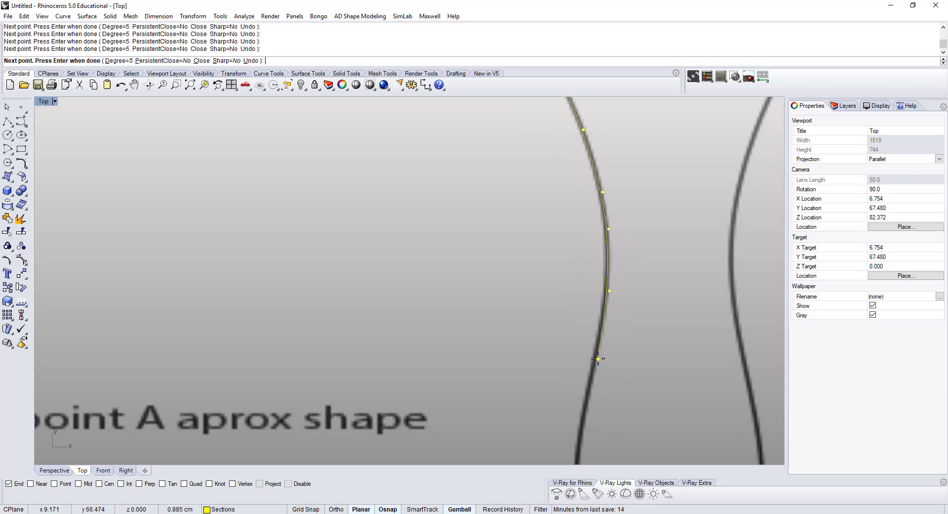
right_click_drag(598, 358, 586, 257)
scroll(566, 321, "up", 4)
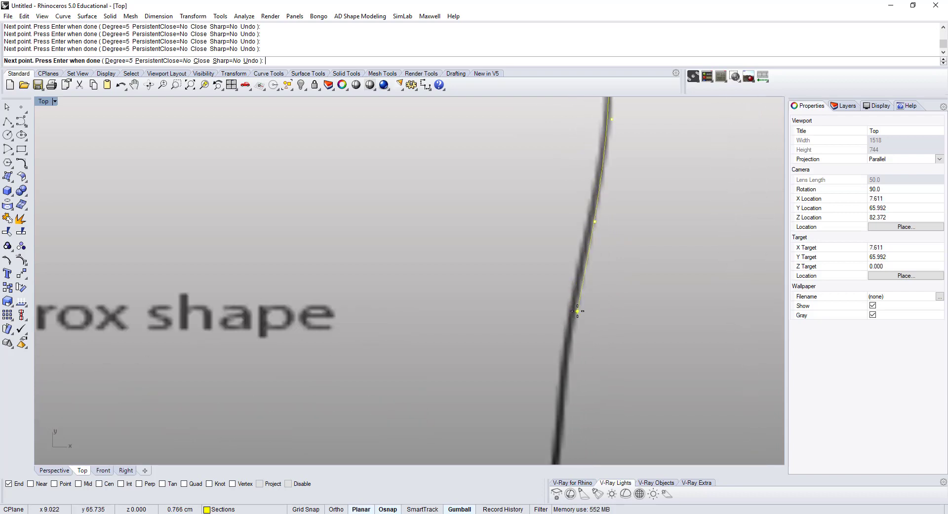
right_click_drag(583, 352, 590, 181)
Continue the bend-of-knee curve from the dip down the outline's right side to the lower-right bend
scroll(566, 287, "down", 6)
scroll(565, 288, "up", 6)
left_click(558, 286)
right_click_drag(577, 298, 630, 292)
right_click_drag(626, 364, 612, 290)
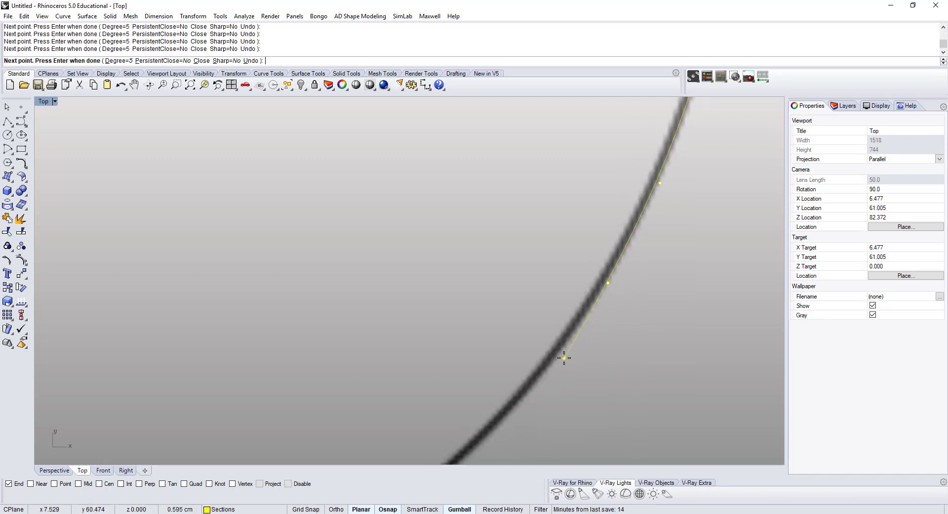
Trace the bend-of-knee curve around the lower-right bend and onto the outline's bottom edge
right_click_drag(559, 355, 612, 265)
left_click(611, 263)
left_click(511, 318)
right_click_drag(415, 376, 508, 308)
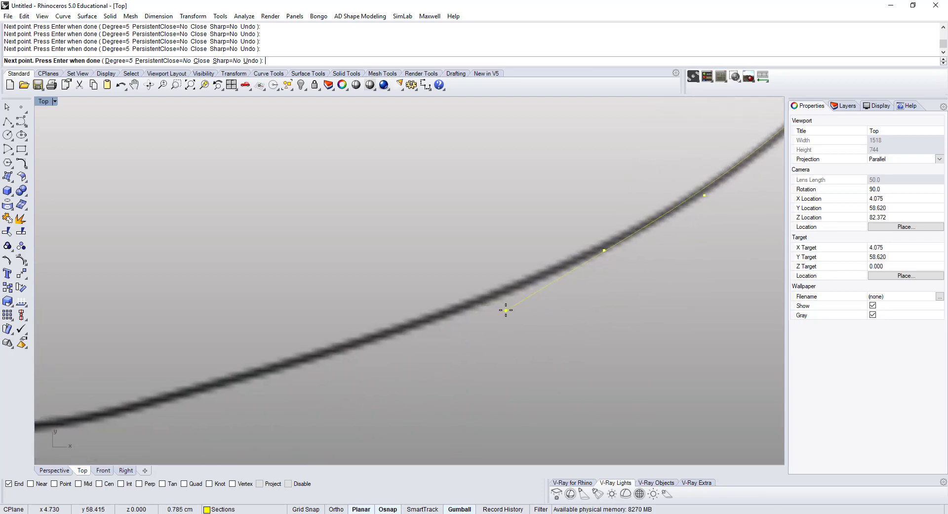
Finish the bend-of-knee curve along the bottom edge and close it at its starting point
left_click(375, 343)
right_click_drag(345, 357, 512, 299)
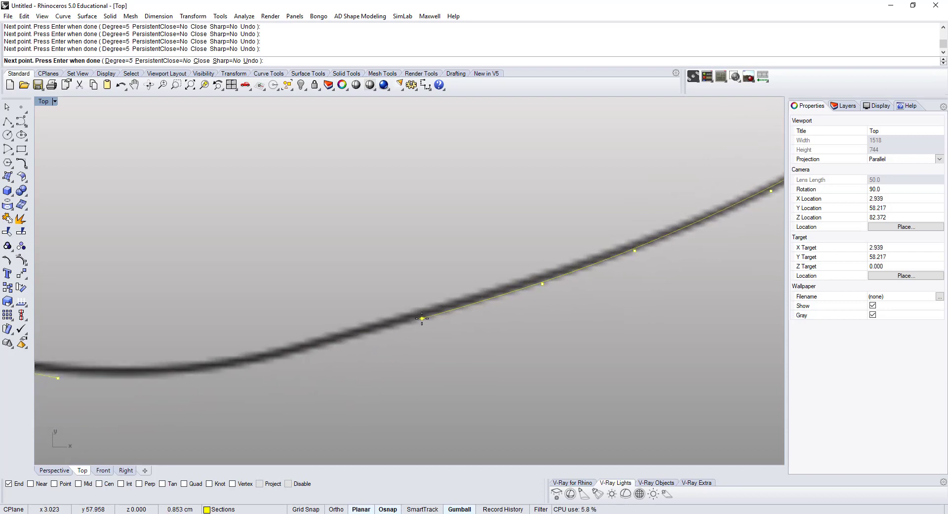
left_click(401, 321)
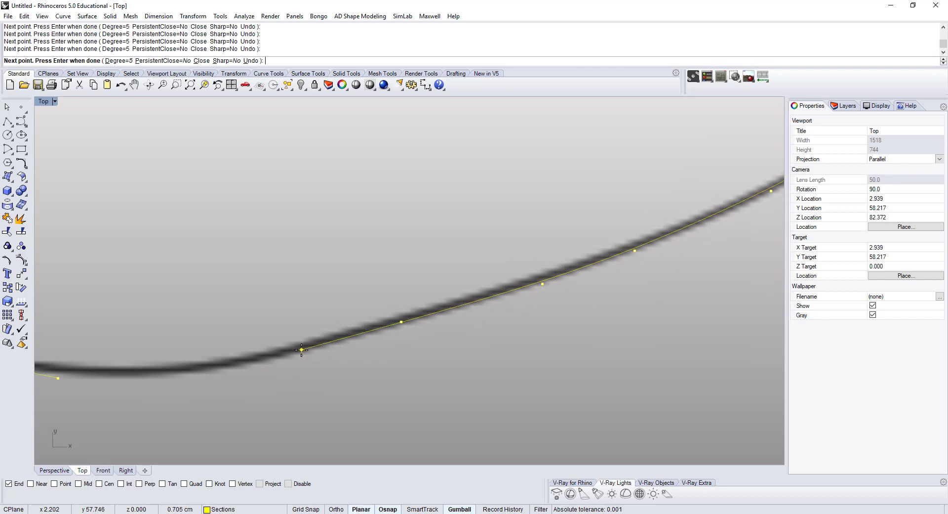
left_click(241, 363)
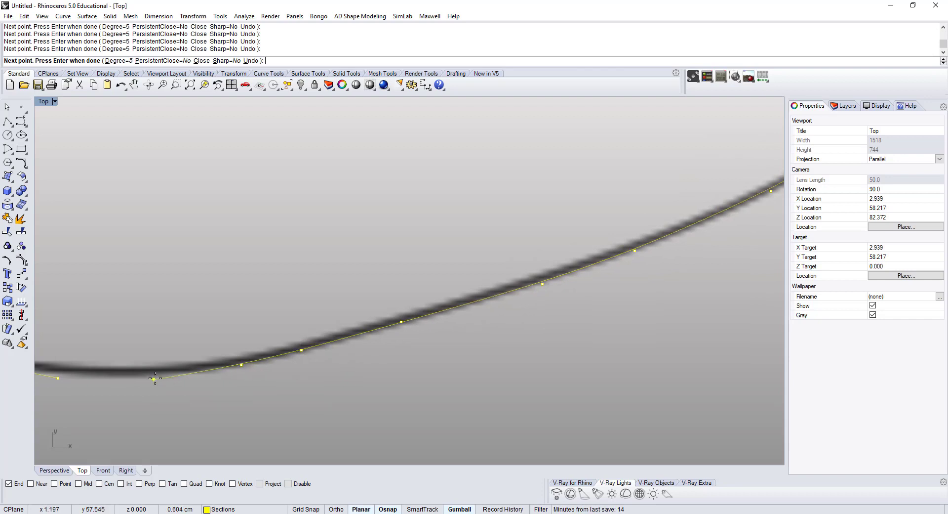
right_click_drag(160, 376, 257, 356)
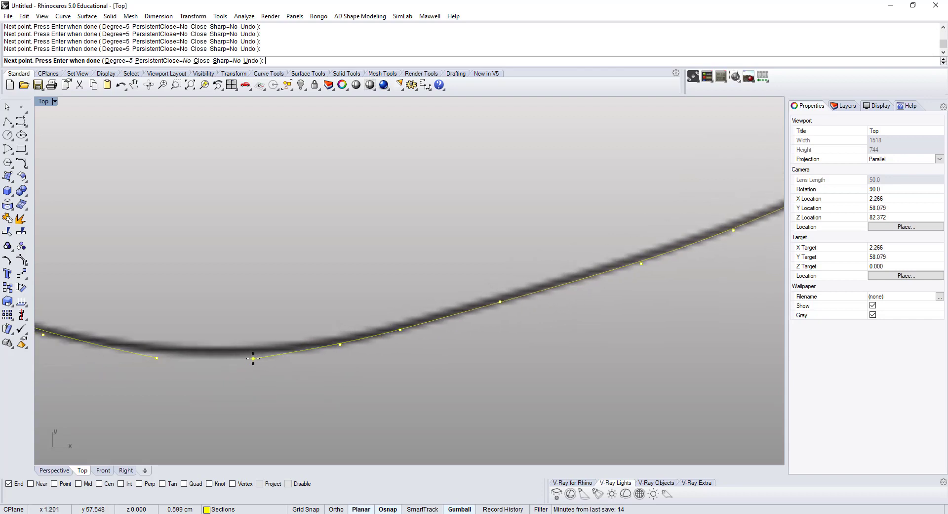
left_click(157, 357)
Show the whole leg reference sheet with the four traced right-leg sections and clear the curve selection
scroll(214, 372, "down", 15)
right_click_drag(213, 338, 270, 130)
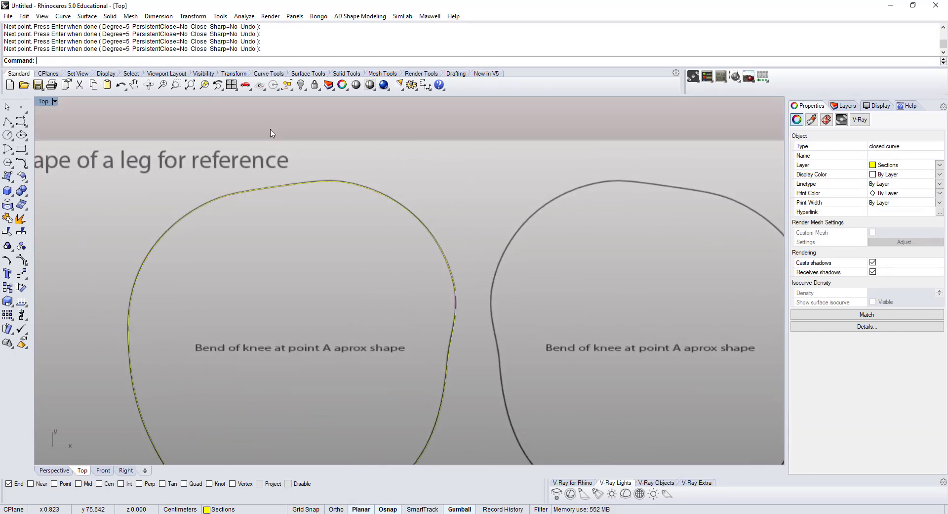
scroll(273, 124, "down", 5)
right_click_drag(220, 189, 314, 157)
scroll(314, 157, "down", 8)
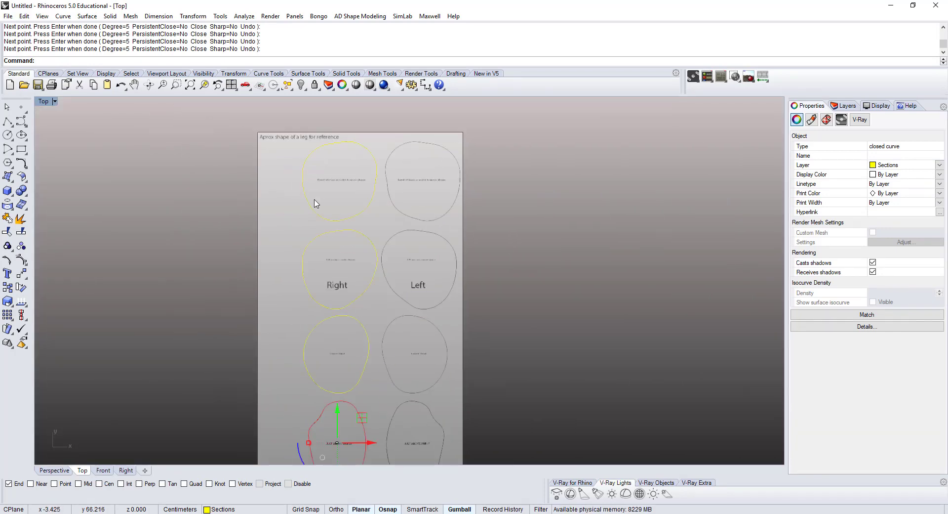
right_click_drag(309, 257, 318, 223)
left_click(207, 211)
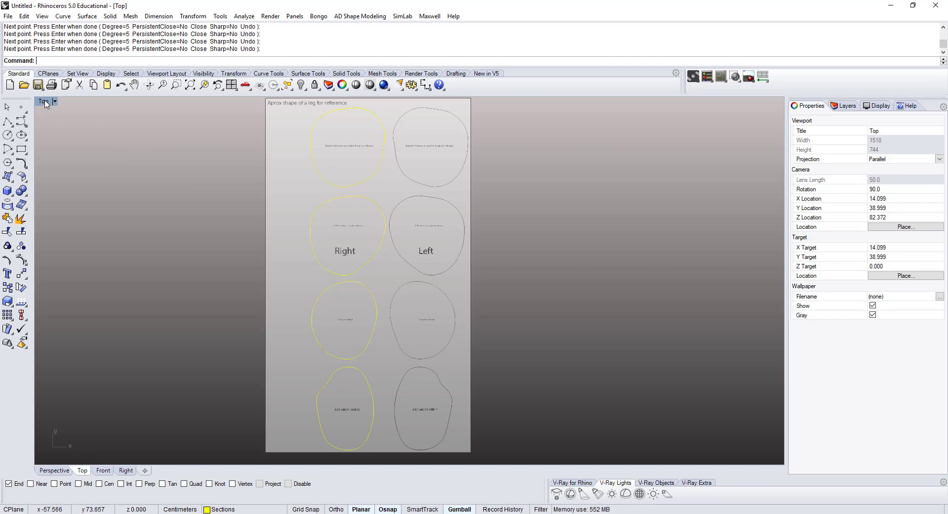
Open the Surface Tools palette as a floating window, close it again and return to the four-viewport layout
left_click(25, 175)
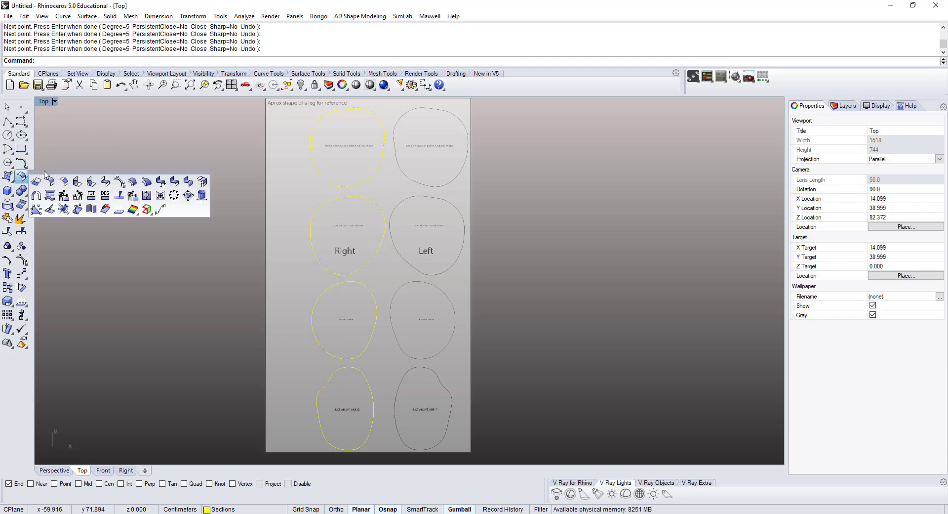
left_click_drag(42, 176, 54, 173)
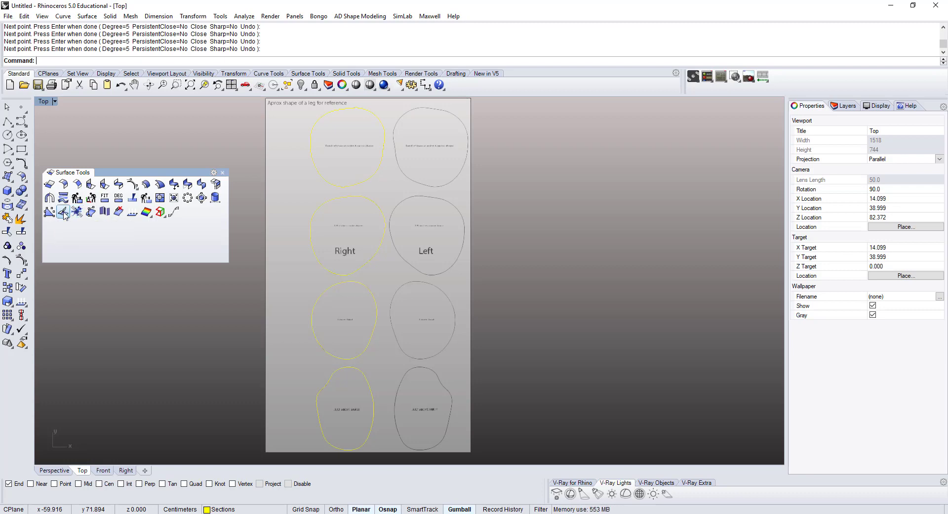
double_click(39, 101)
left_click(222, 172)
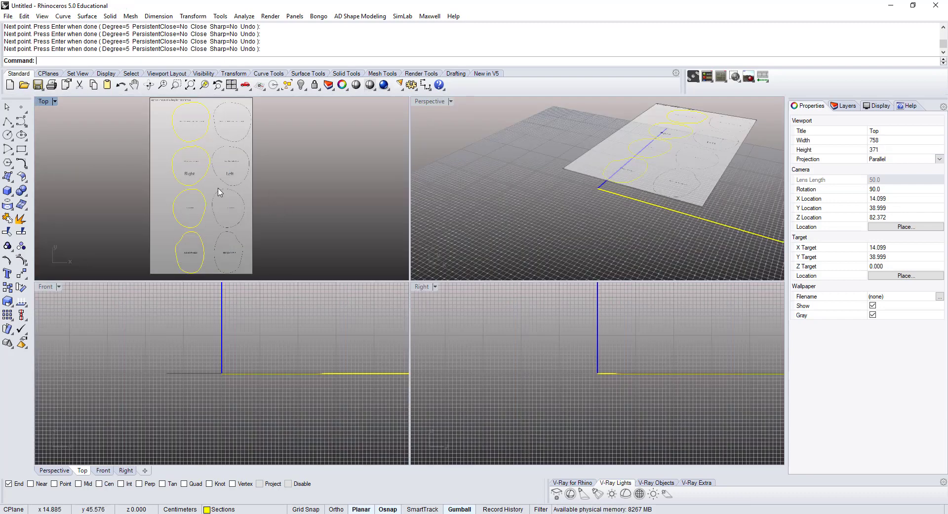
Maximize the Front viewport and hide its construction grid
left_click(172, 338)
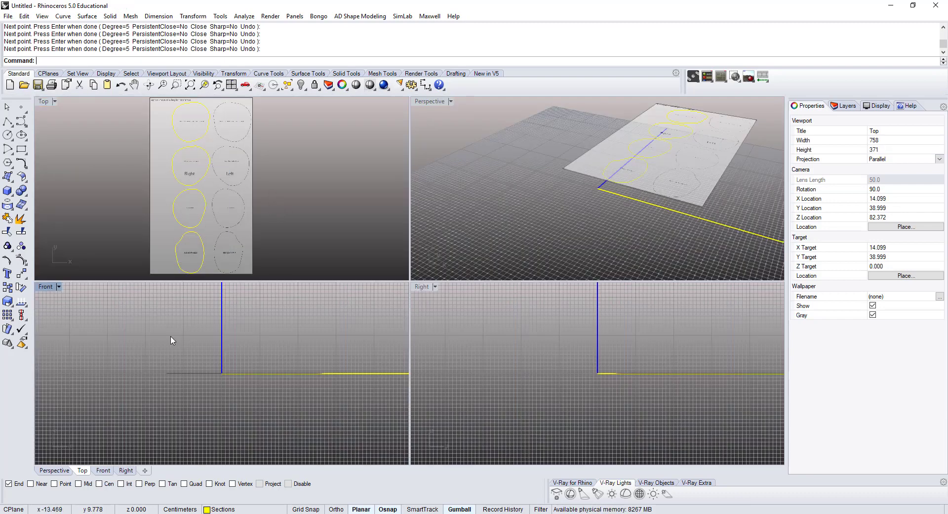
double_click(45, 286)
scroll(211, 250, "down", 3)
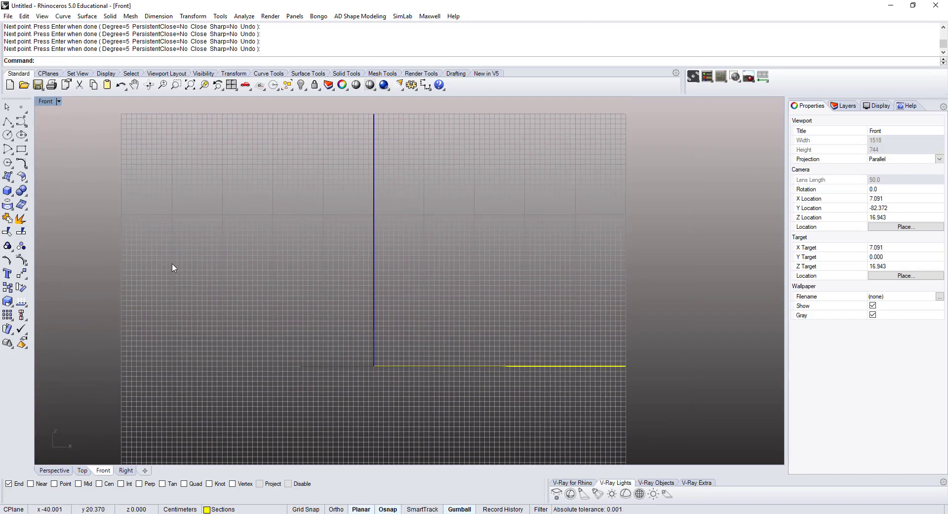
key("F7")
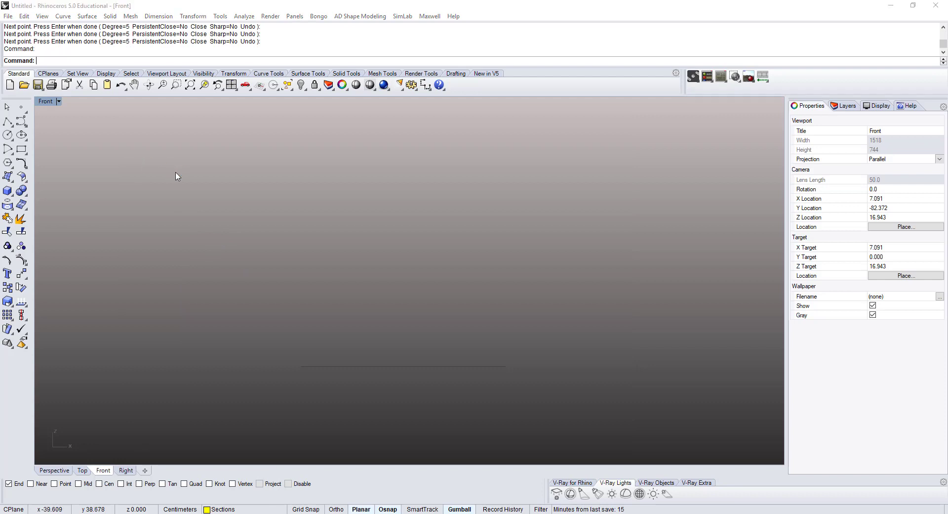
left_click(353, 222)
right_click_drag(308, 245, 319, 204)
Place the image "Chap-Measuring-and-petterning-logic-copy (1)-2" as an upright, horizontally aligned picture frame in the Front view
type("PictureFrame")
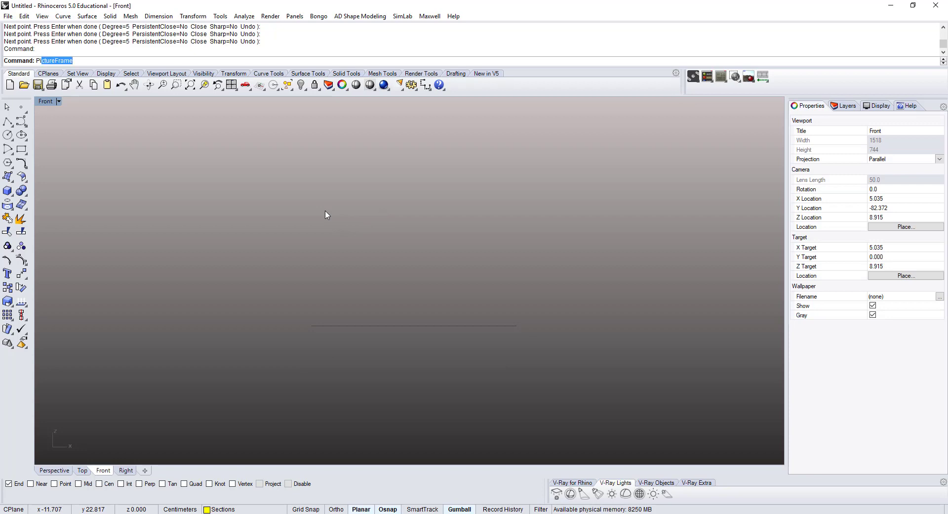
key("Return")
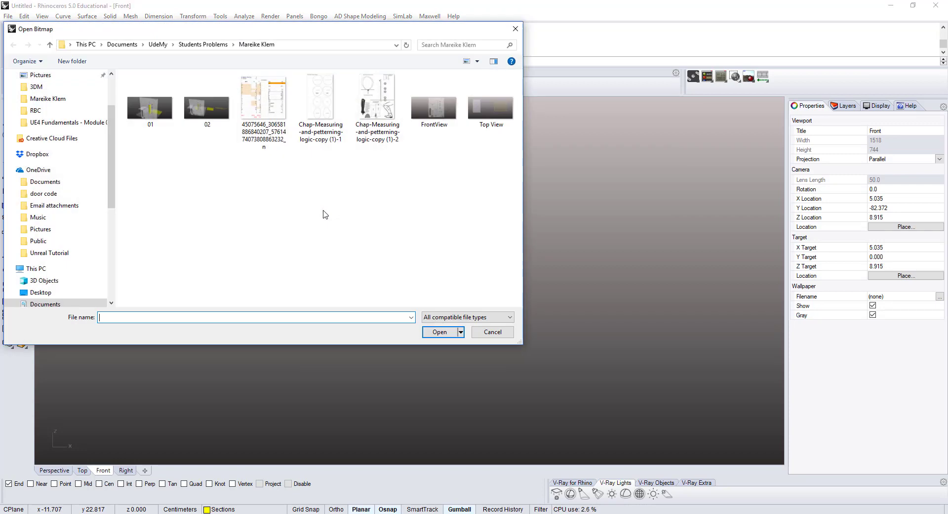
left_click(372, 109)
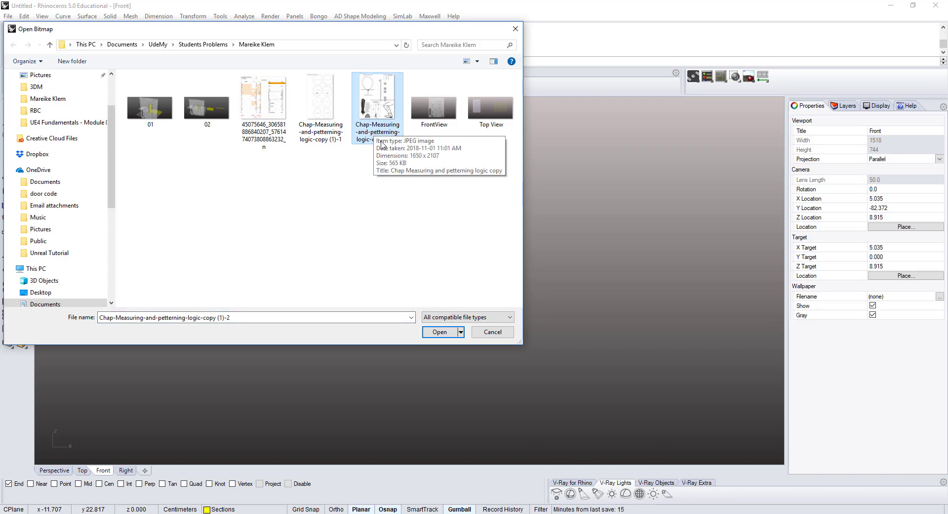
left_click(442, 336)
left_click(344, 363)
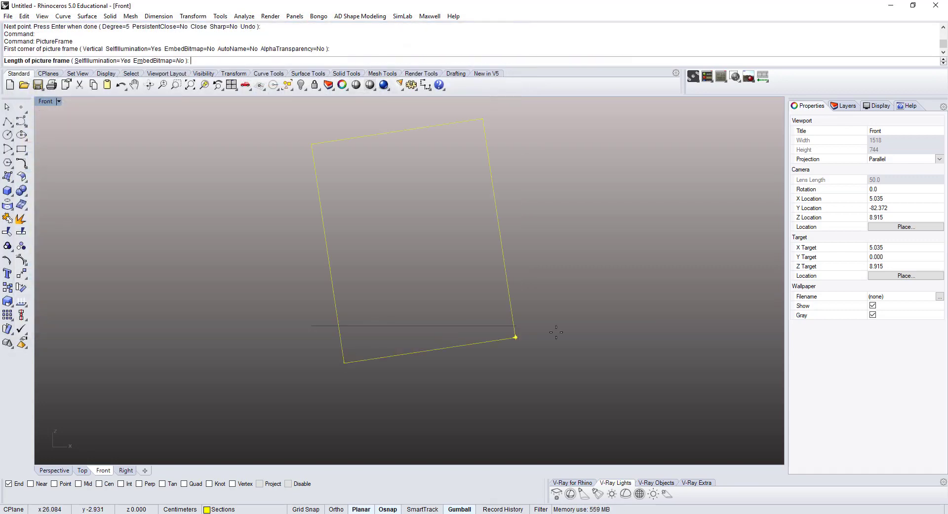
left_click(510, 361, "shift")
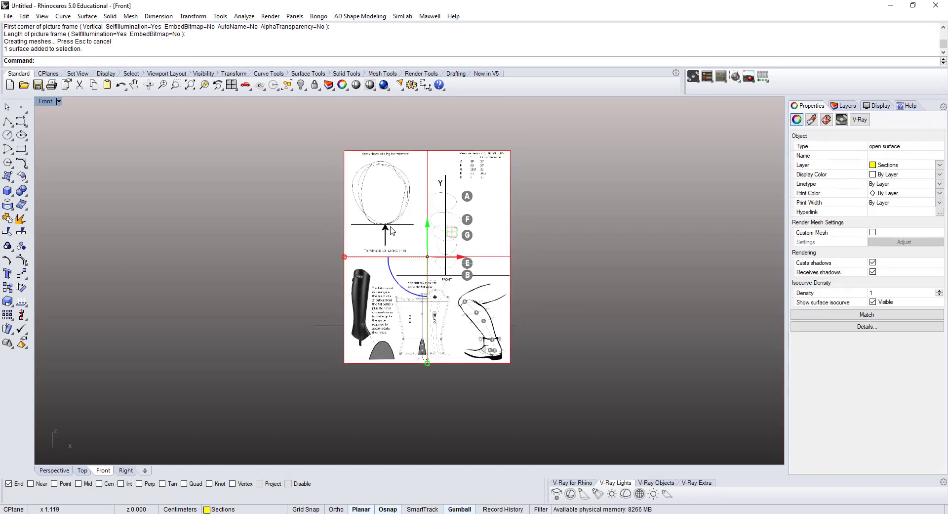
Set the new picture frame's material transparency to about three quarters and deselect the frame
left_click(812, 120)
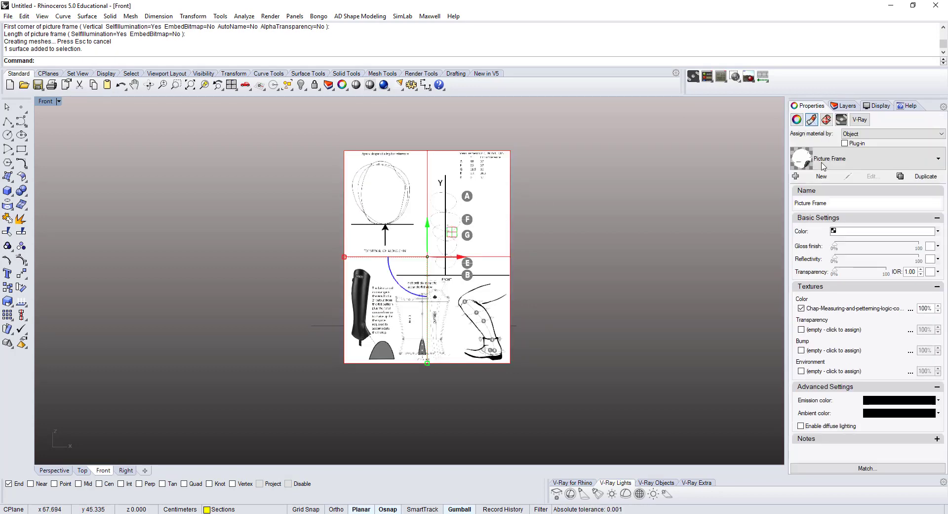
left_click_drag(835, 272, 873, 273)
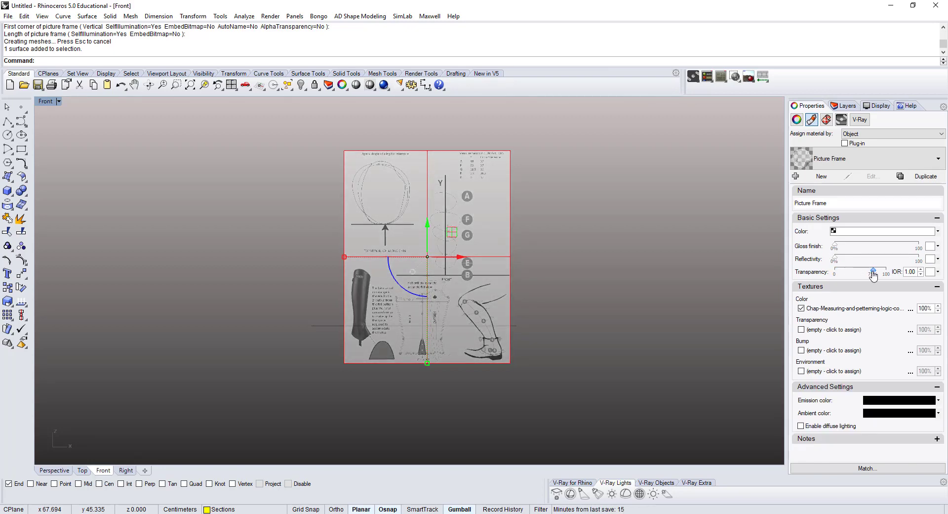
left_click(797, 119)
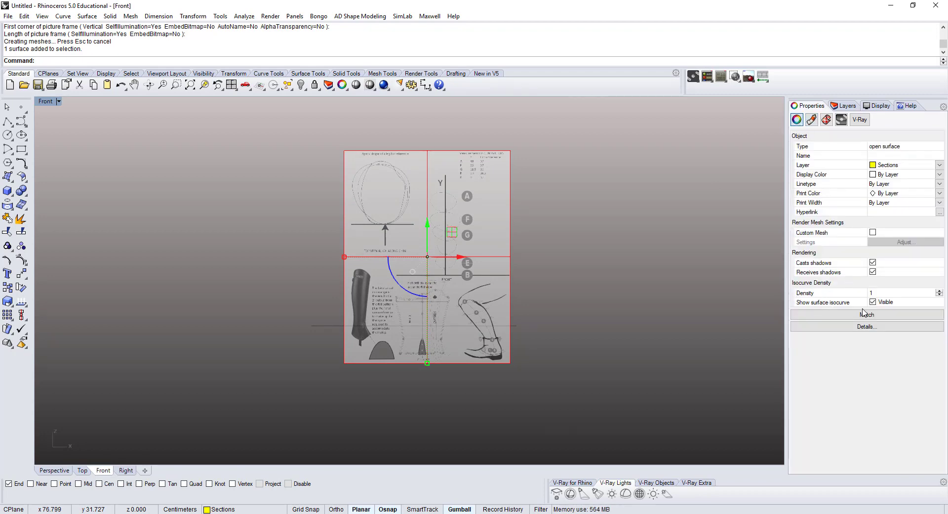
left_click(567, 175)
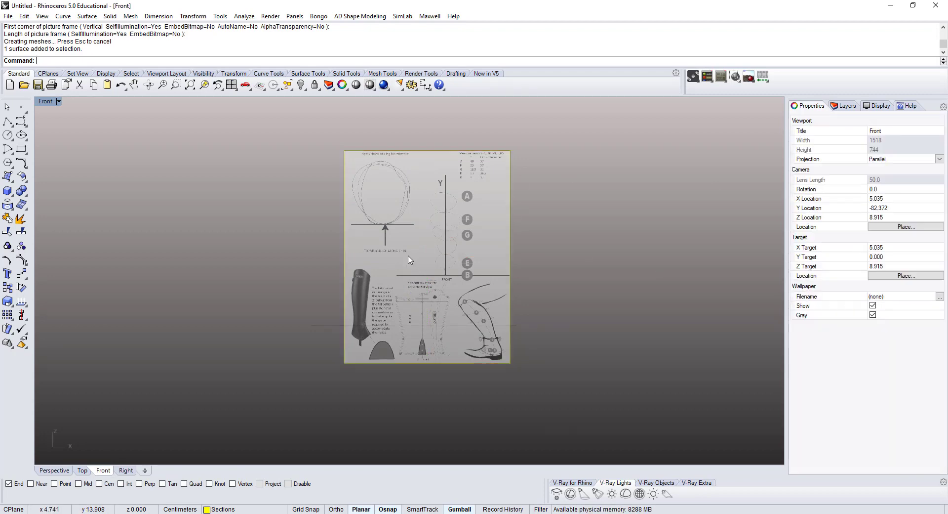
Examine the table of heights and circumferences on the measuring sheet in the Front view and return to the four-viewport layout
scroll(410, 258, "up", 4)
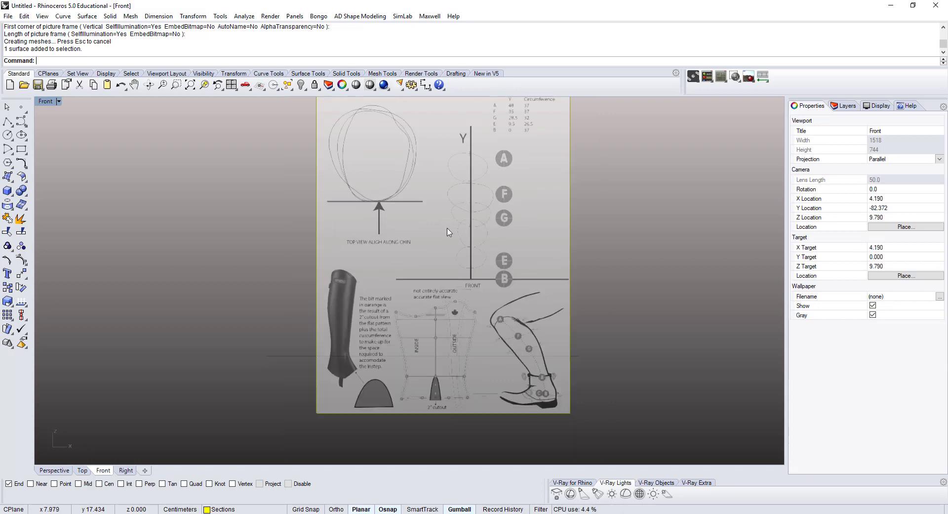
right_click_drag(479, 290, 459, 302)
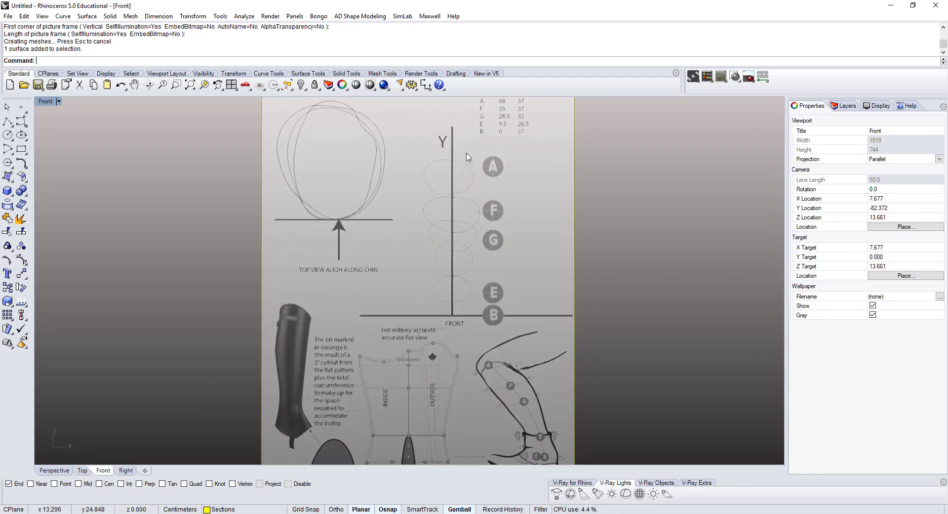
right_click_drag(464, 172, 451, 234)
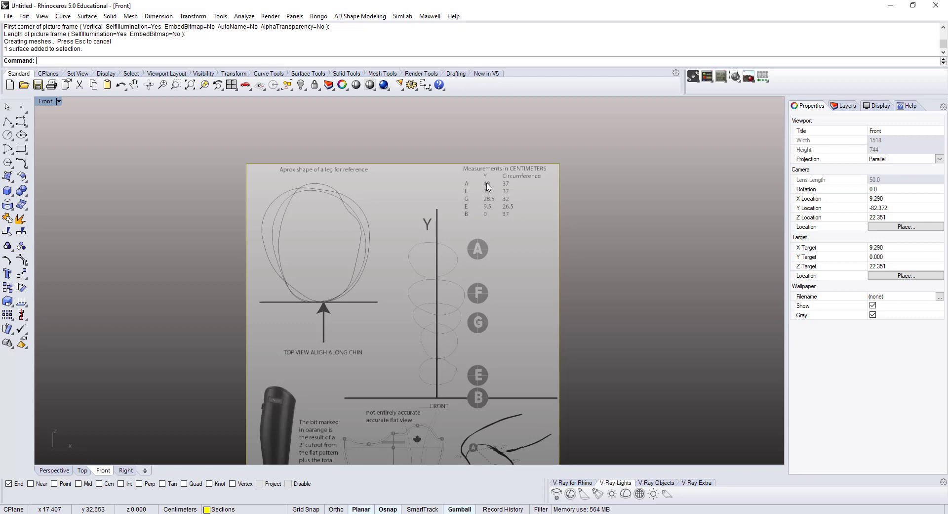
scroll(486, 183, "down", 4)
double_click(46, 101)
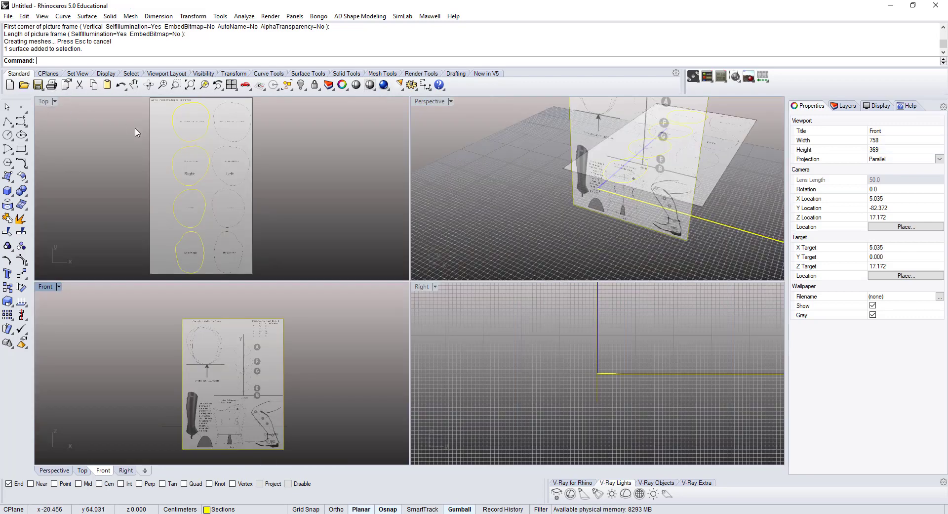
Maximize the Top viewport and open the Analyze tools as a floating palette
right_click_drag(137, 128, 168, 138)
double_click(46, 101)
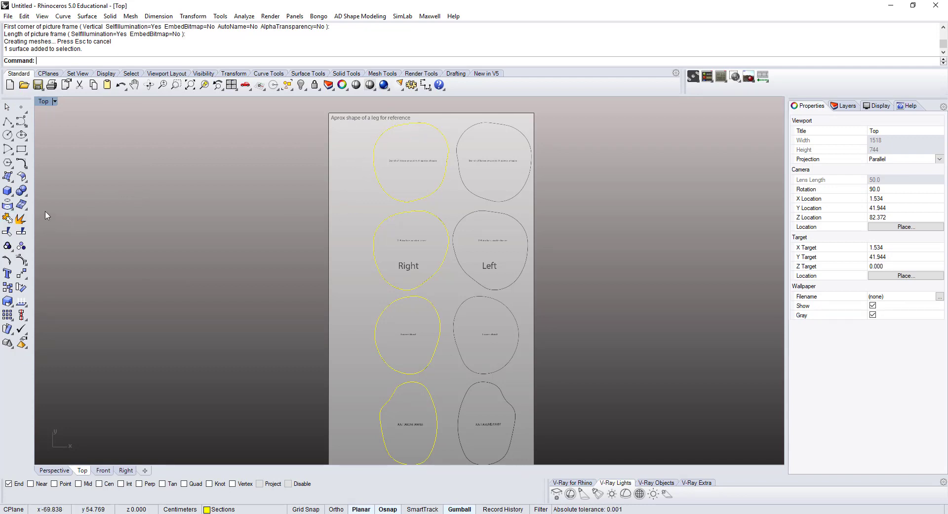
left_click(22, 305)
left_click_drag(42, 300, 110, 279)
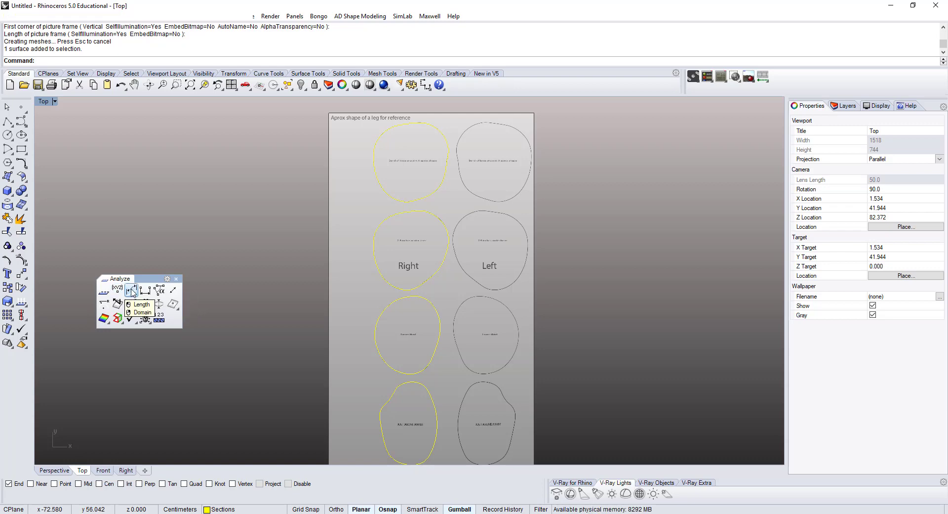
Measure the length of the right leg's section curve at the bend of the knee
left_click(132, 292)
scroll(343, 171, "up", 3)
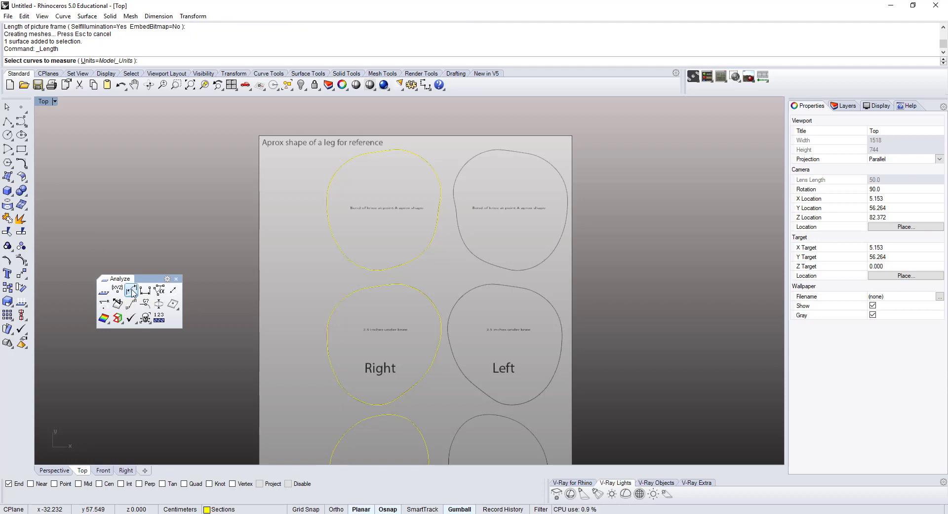
left_click(132, 292)
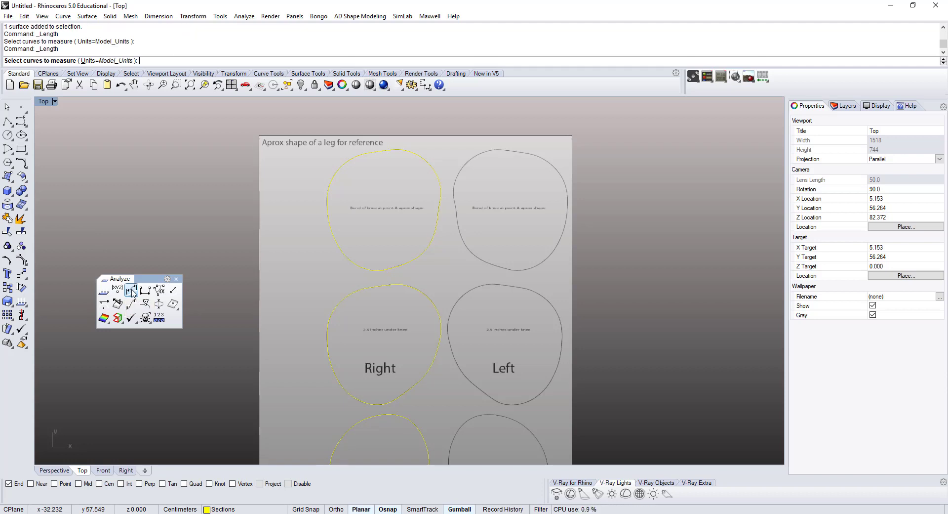
left_click(339, 170)
right_click(339, 170)
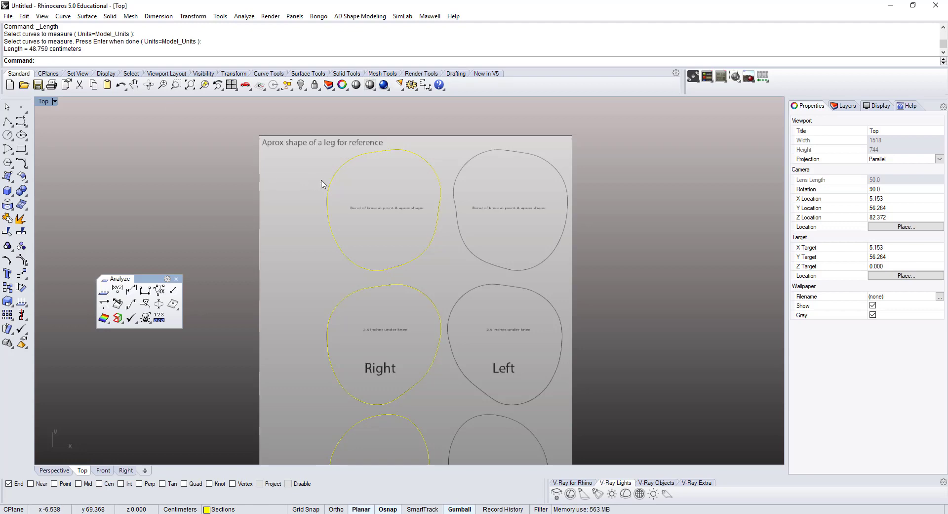
scroll(353, 202, "up", 2)
scroll(354, 202, "down", 5)
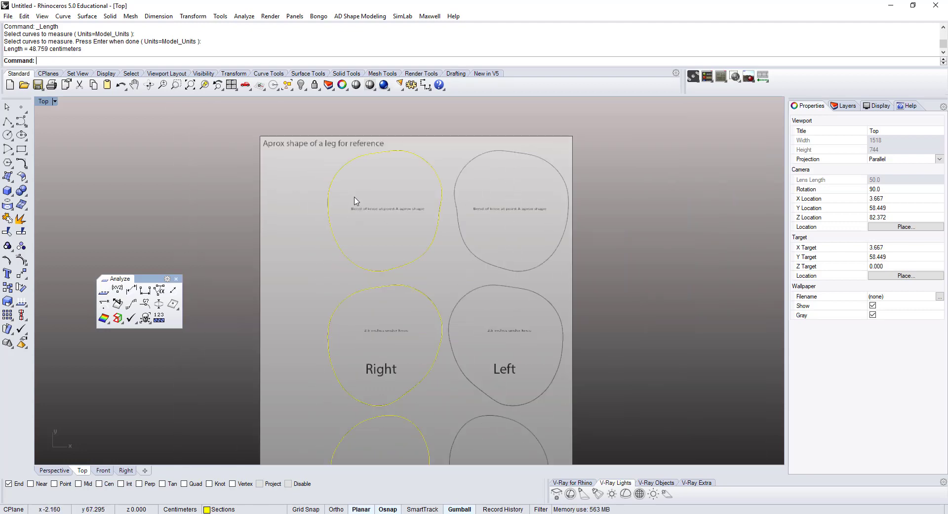
scroll(354, 201, "down", 2)
scroll(354, 202, "up", 2)
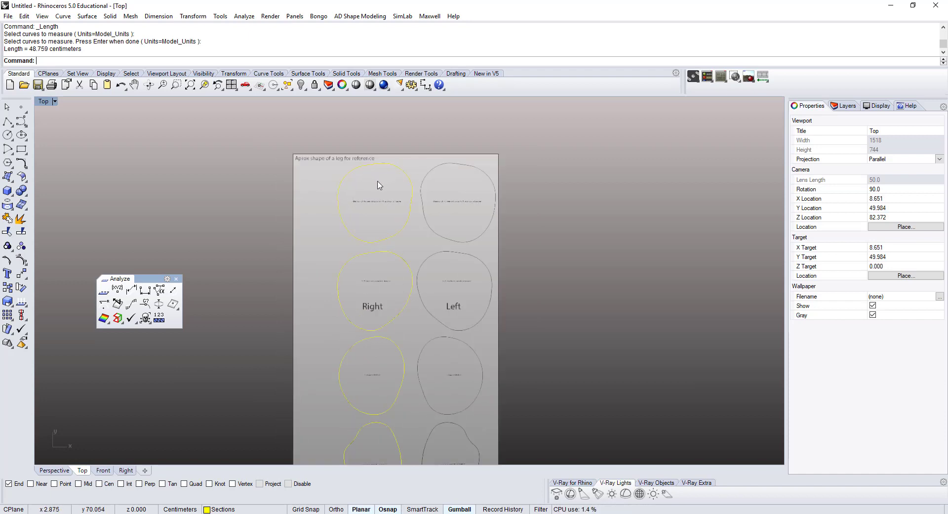
scroll(233, 156, "down", 3)
left_click_drag(260, 132, 447, 361)
scroll(408, 229, "up", 2)
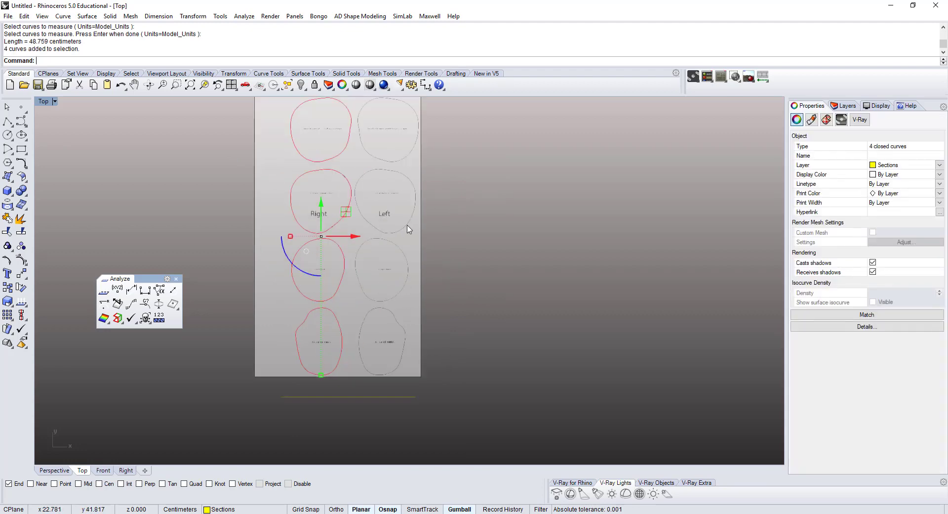
left_click(139, 110)
right_click_drag(220, 172, 289, 248)
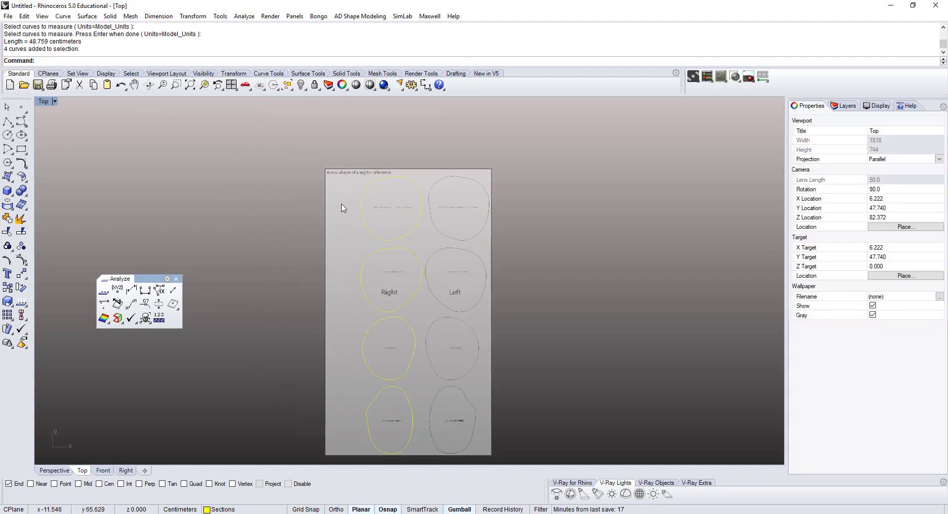
scroll(347, 181, "up", 2)
scroll(347, 185, "up", 3)
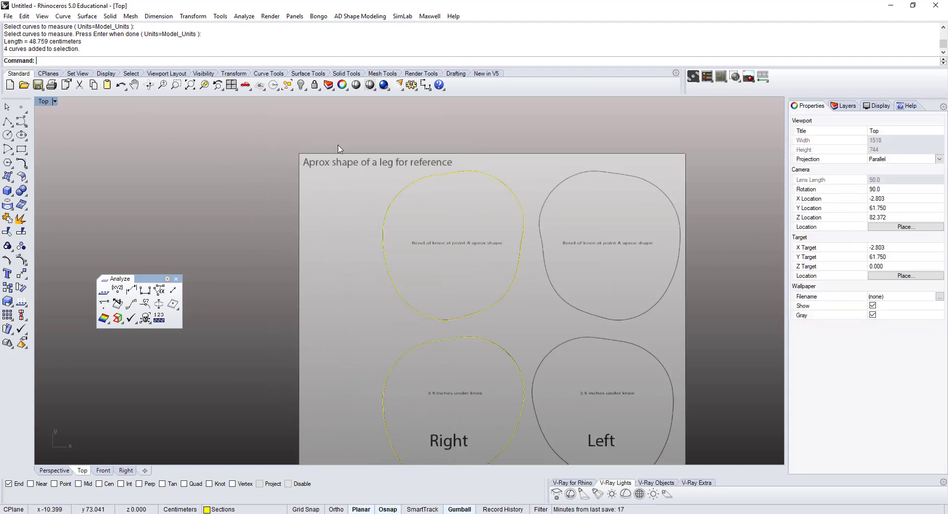
Unlock the leg-section picture and scale it uniformly with the four right-leg curves until the knee curve is about 44.8 cm long
right_click(314, 88)
left_click(320, 170)
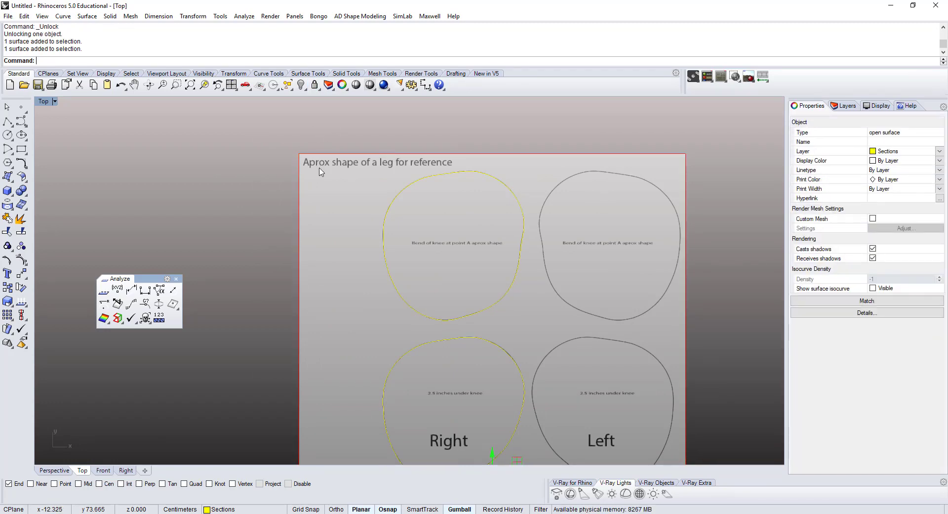
scroll(322, 144, "down", 5)
left_click(322, 143)
left_click_drag(281, 128, 491, 393)
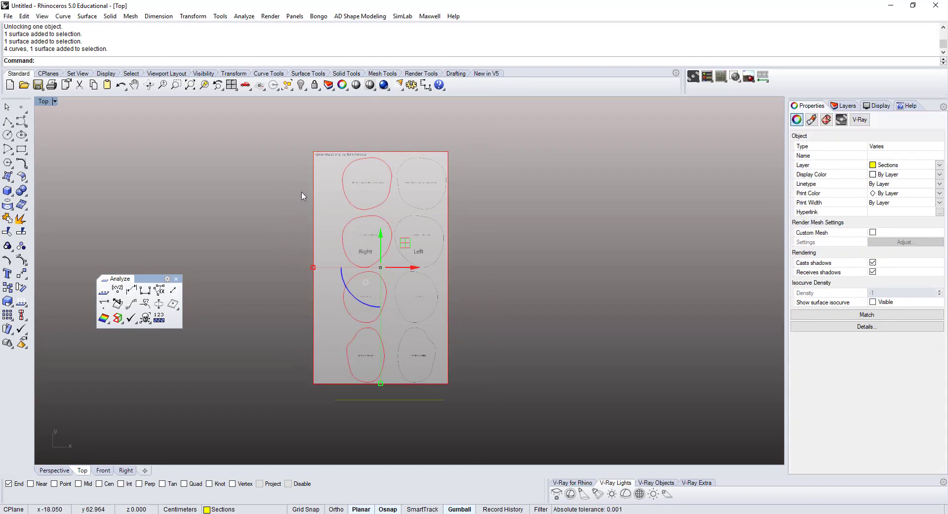
scroll(353, 247, "up", 2)
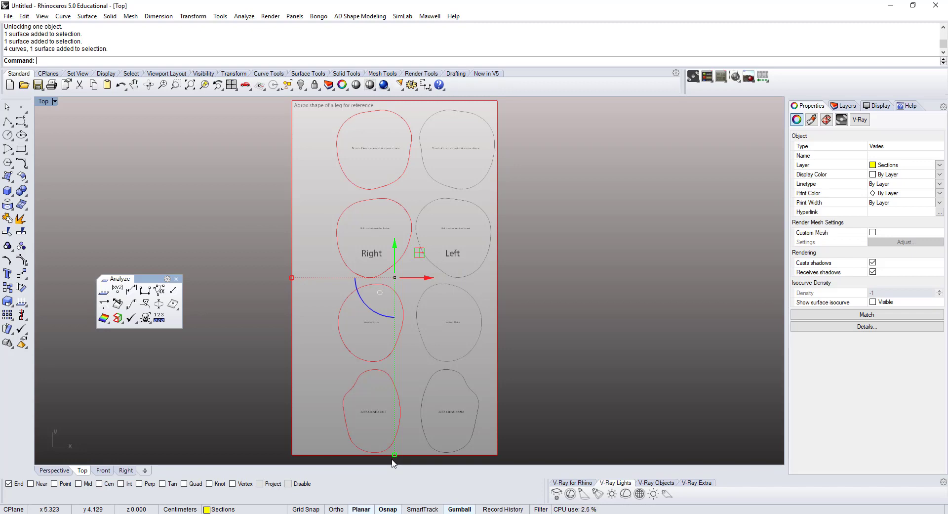
right_click_drag(369, 280, 388, 290)
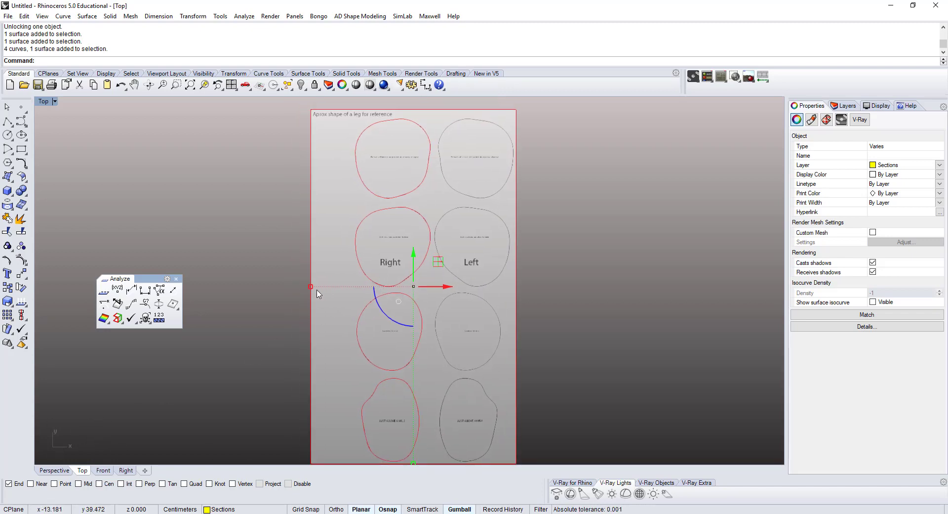
left_click_drag(310, 288, 319, 287, "shift")
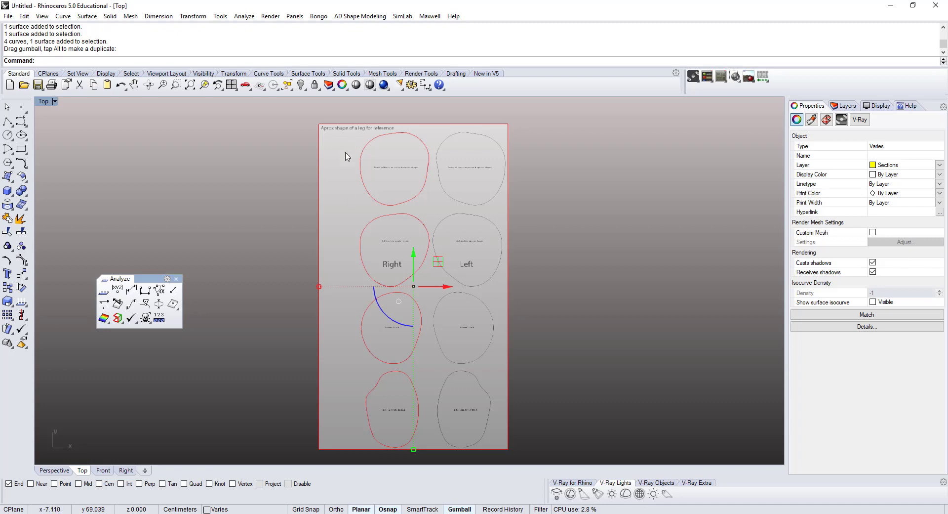
left_click(286, 148)
Measure the length of the scaled right-leg curve at the bend of the knee and deselect it
scroll(368, 152, "up", 2)
left_click(372, 144)
left_click(400, 166)
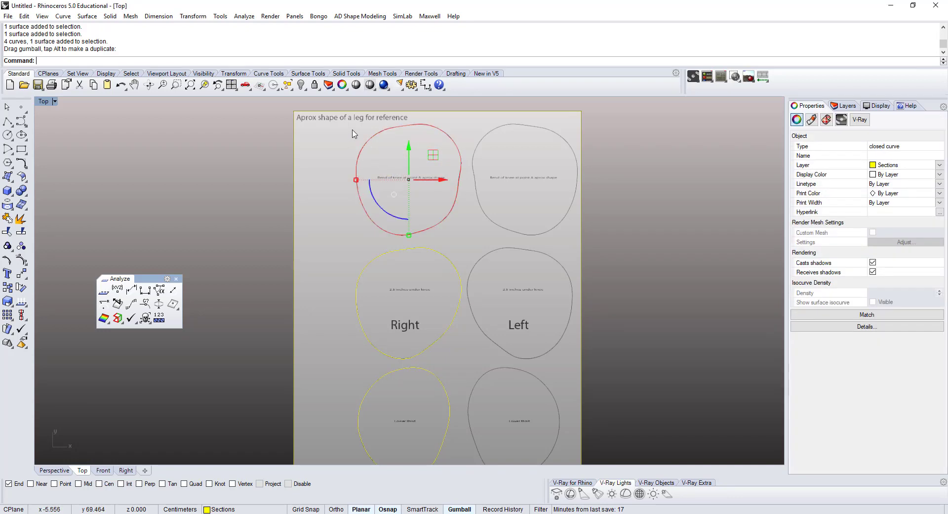
left_click(131, 289)
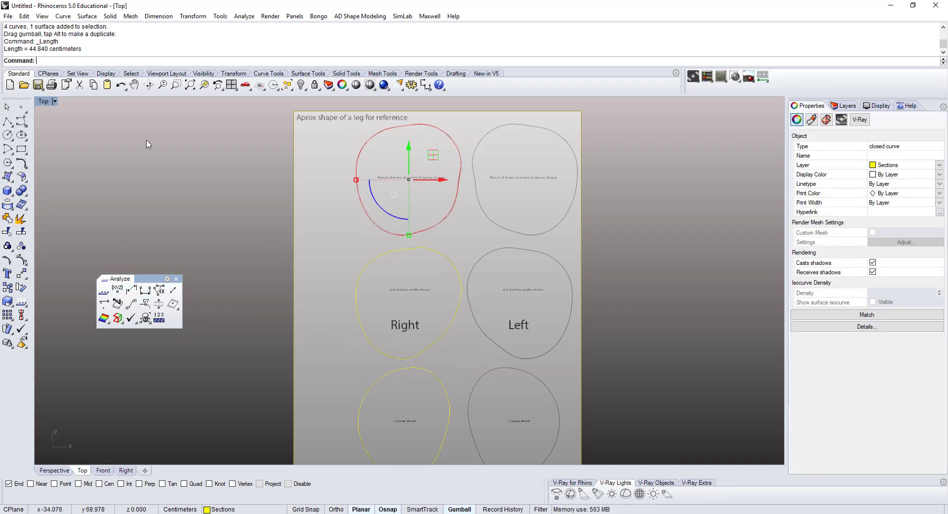
key("Escape")
Scale the section picture and the four right-leg curves down together until the knee curve is about 38.5 cm long
scroll(248, 144, "down", 3)
left_click_drag(245, 128, 438, 363)
scroll(302, 198, "up", 3)
scroll(296, 246, "down", 2)
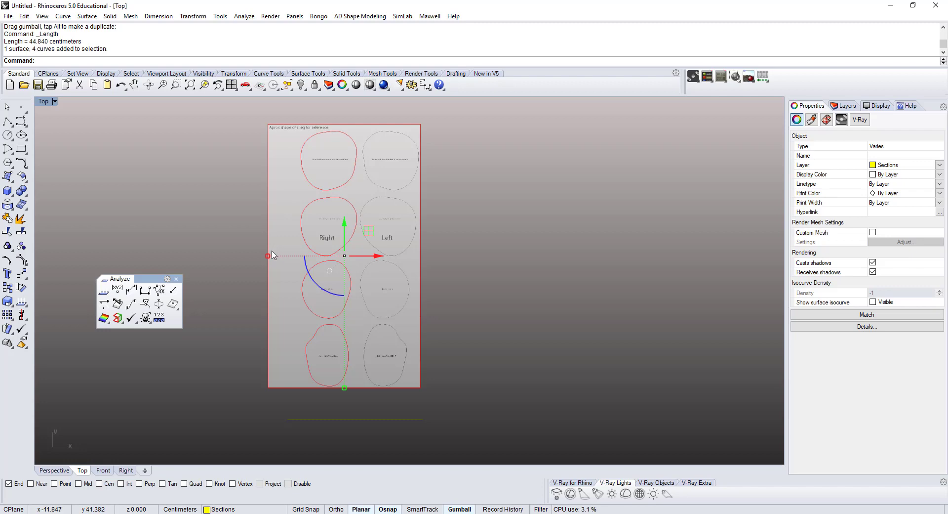
scroll(269, 257, "up", 2)
left_click_drag(267, 256, 284, 259)
left_click(216, 180)
Measure the right leg's knee-bend curve again to check its circumference
right_click_drag(279, 151, 279, 210)
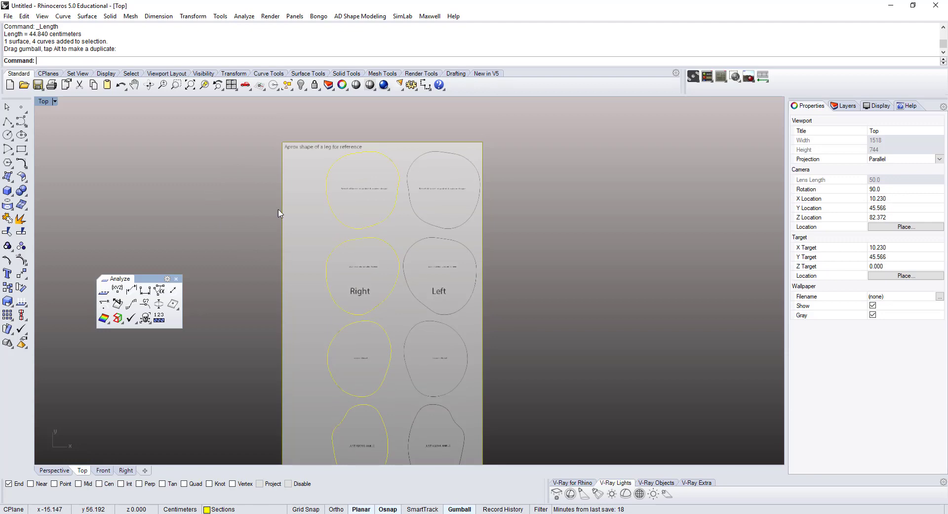
left_click(328, 197)
left_click(354, 222)
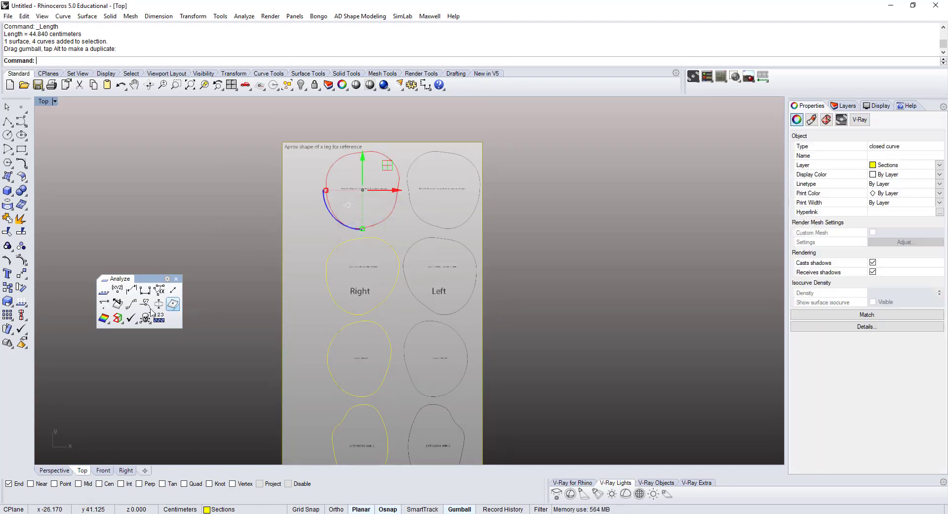
left_click(131, 290)
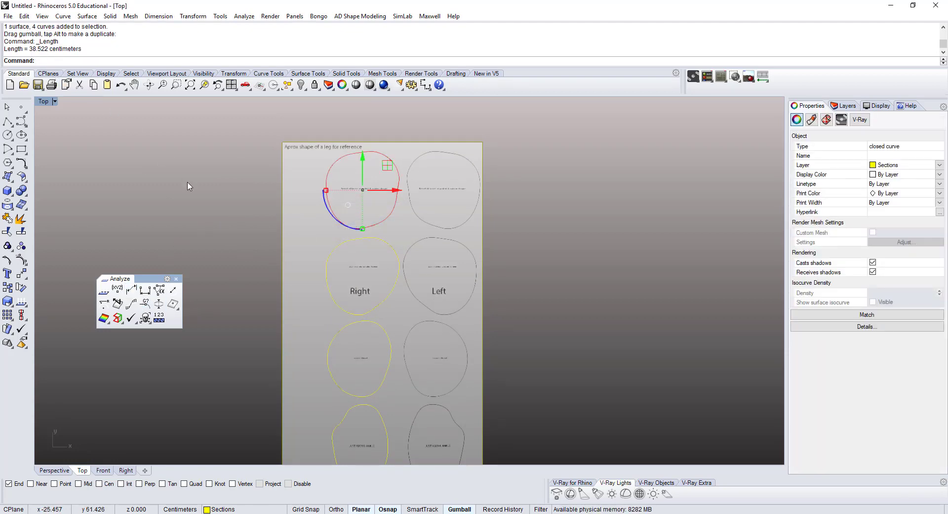
scroll(251, 184, "down", 3)
key("Escape")
Uniformly scale the section picture and the four right-leg curves slightly smaller, bringing the knee curve to about 37.2 cm
left_click_drag(237, 118, 402, 360)
scroll(296, 276, "up", 5)
scroll(309, 258, "up", 4)
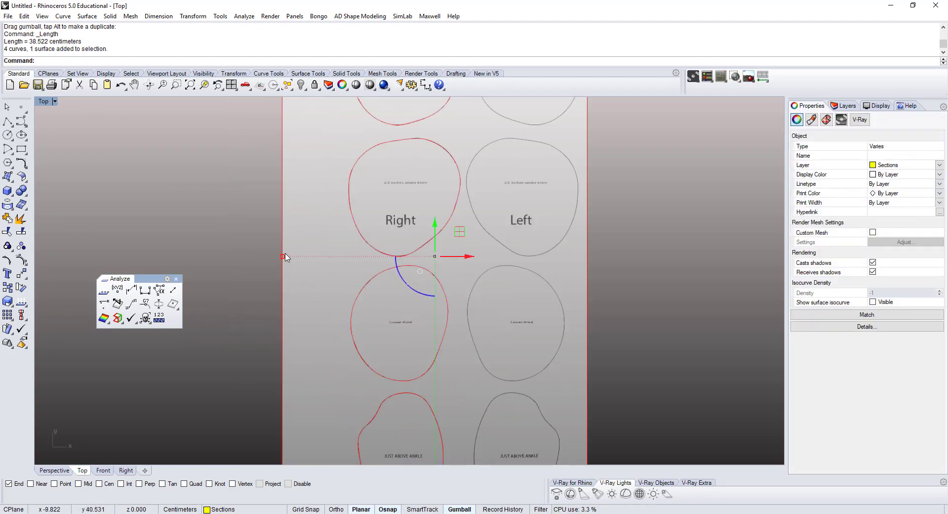
left_click_drag(283, 258, 288, 256, "shift")
left_click(257, 230)
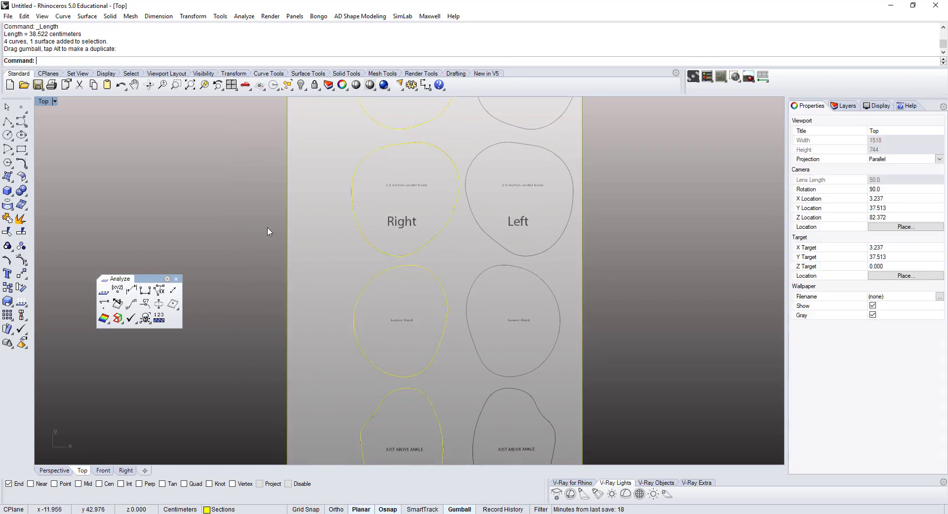
Check the length of the resized knee-bend curve on the right leg and clear the selection
left_click(365, 159)
left_click(249, 122)
right_click_drag(289, 107, 289, 168)
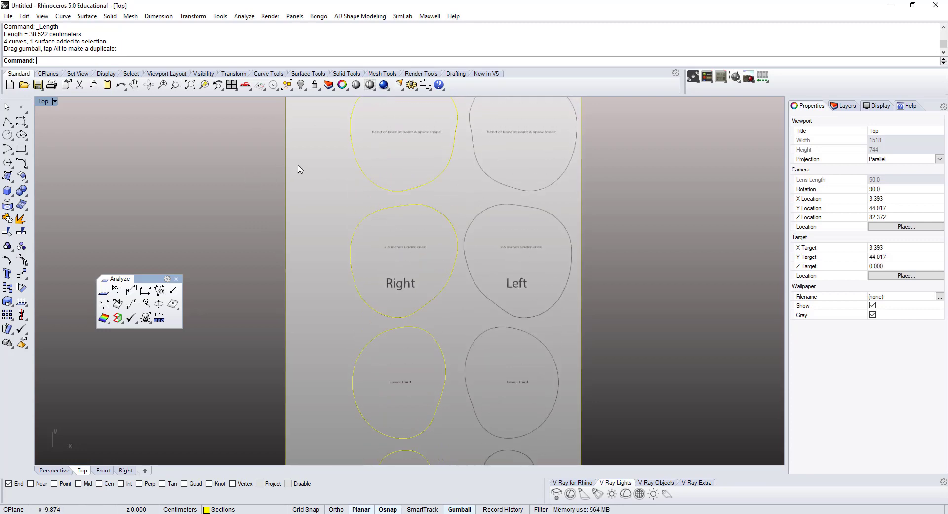
left_click(352, 141)
left_click(379, 170)
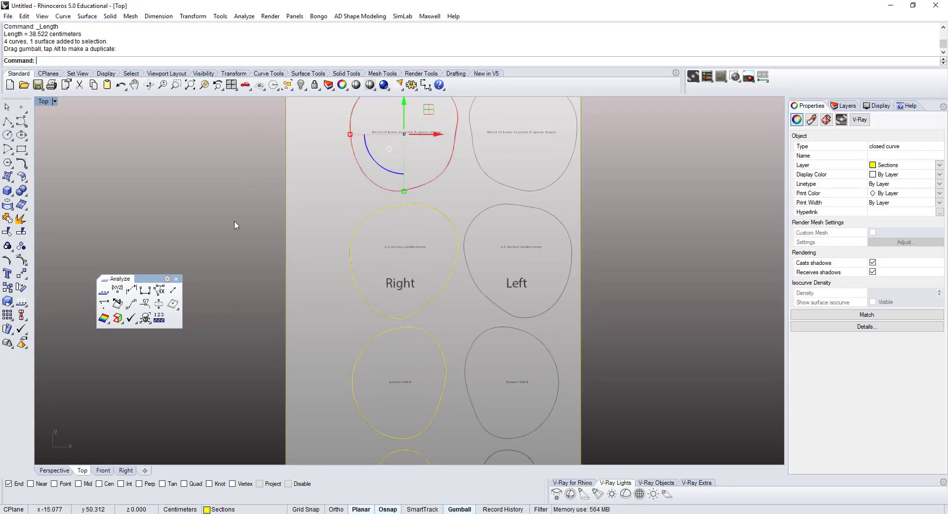
left_click(131, 291)
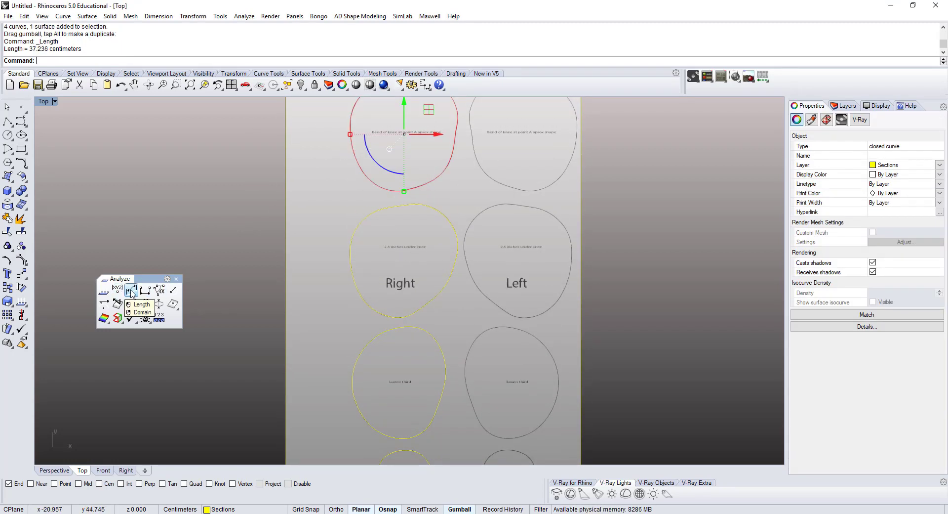
key("Escape")
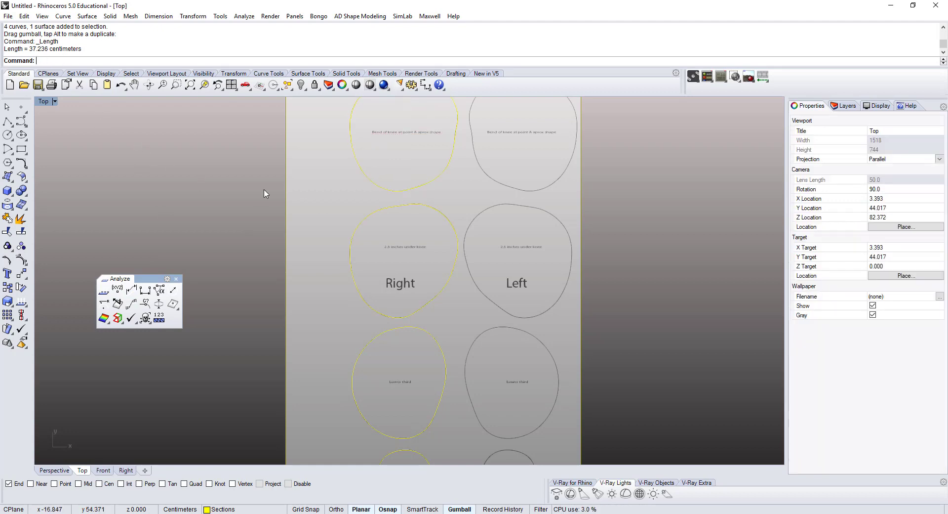
Lock the section picture and its four right-leg curves, and restore the four-viewport layout with Perspective active
scroll(263, 175, "down", 3)
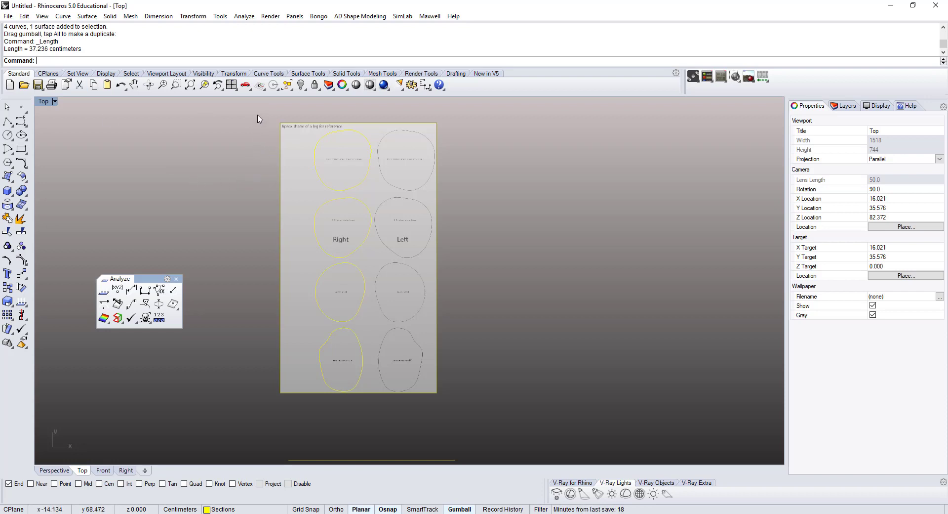
left_click_drag(257, 115, 476, 403)
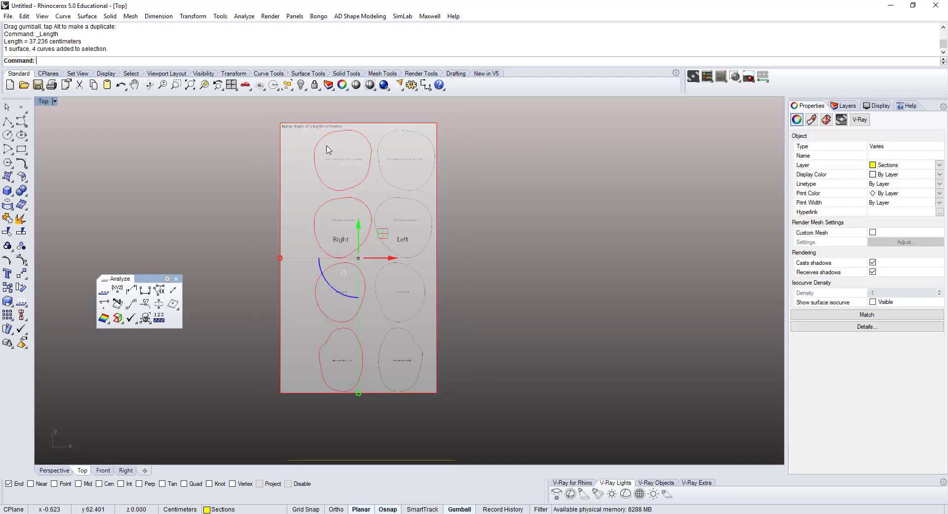
left_click(315, 86)
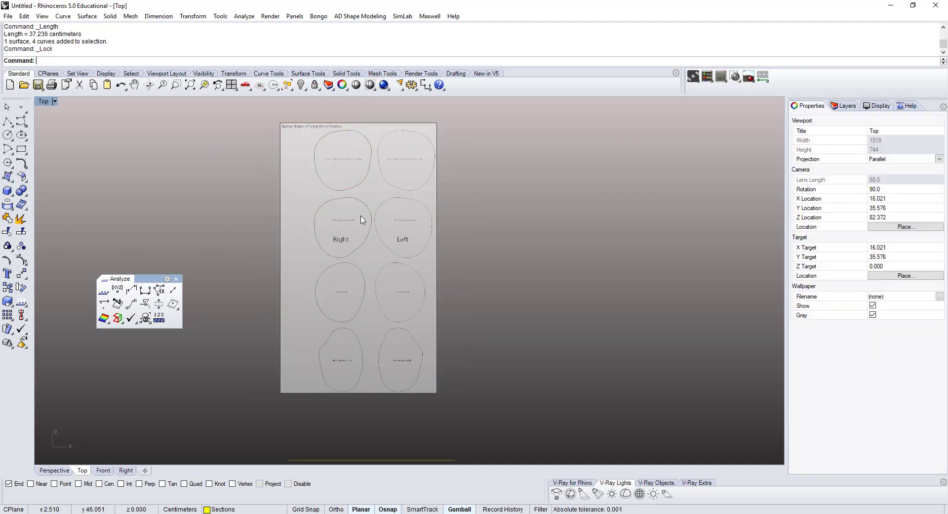
double_click(43, 102)
left_click(455, 141)
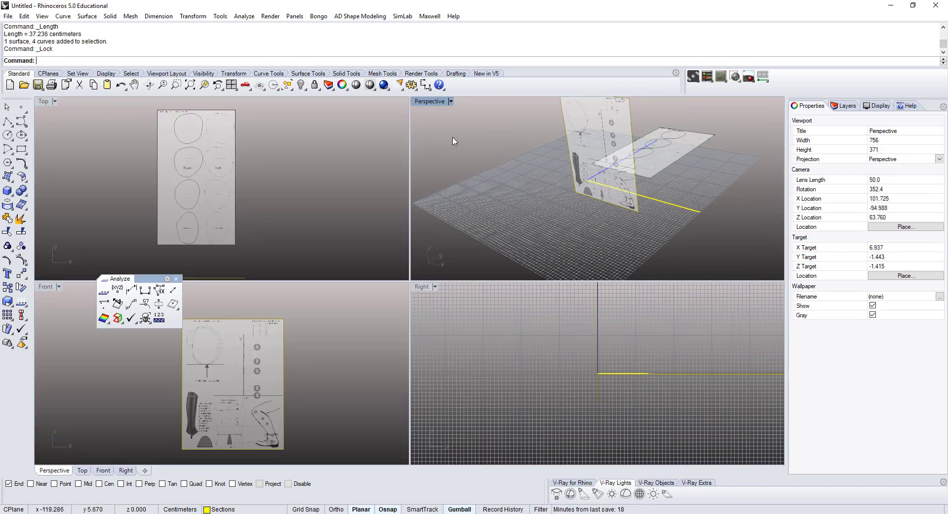
Examine where the front-view sheet's centre line and baseline junction lies relative to the world origin
left_click(256, 359)
left_click(328, 345)
scroll(266, 394, "up", 5)
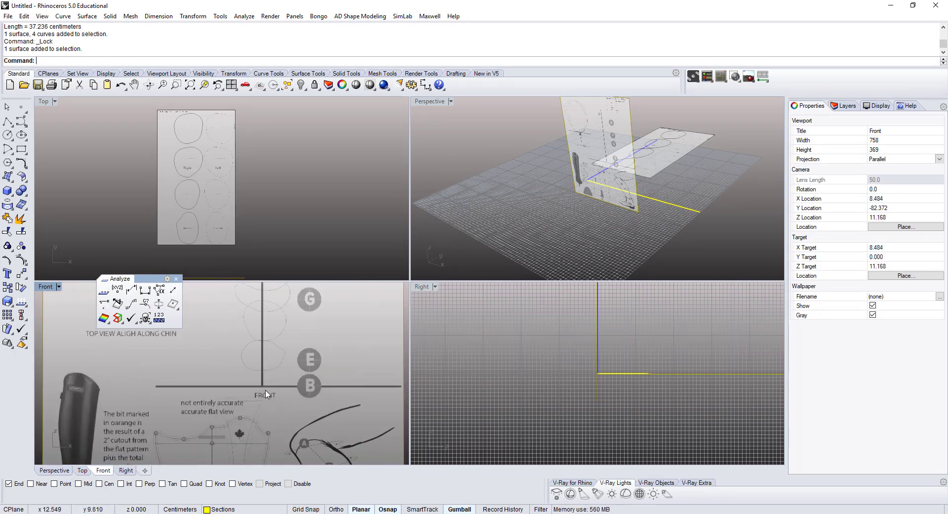
scroll(262, 392, "up", 4)
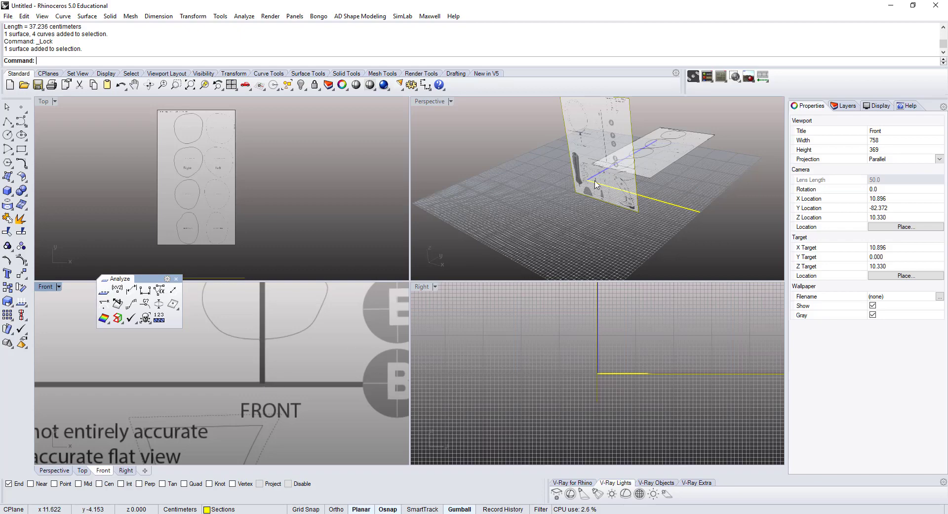
scroll(597, 190, "up", 10)
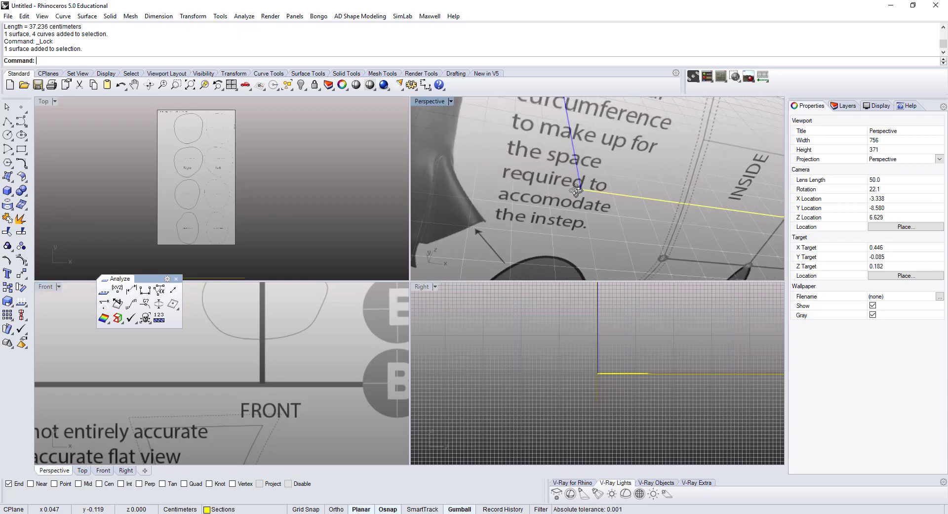
right_click_drag(580, 191, 533, 194)
scroll(594, 192, "up", 6)
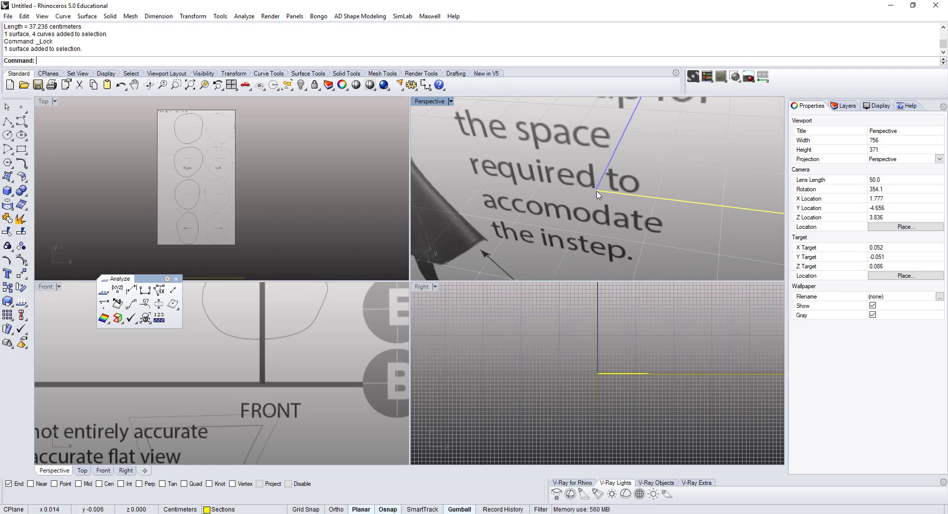
Move the front-view sheet from the junction of its vertical centre line and baseline above FRONT to the origin, 0
left_click(22, 273)
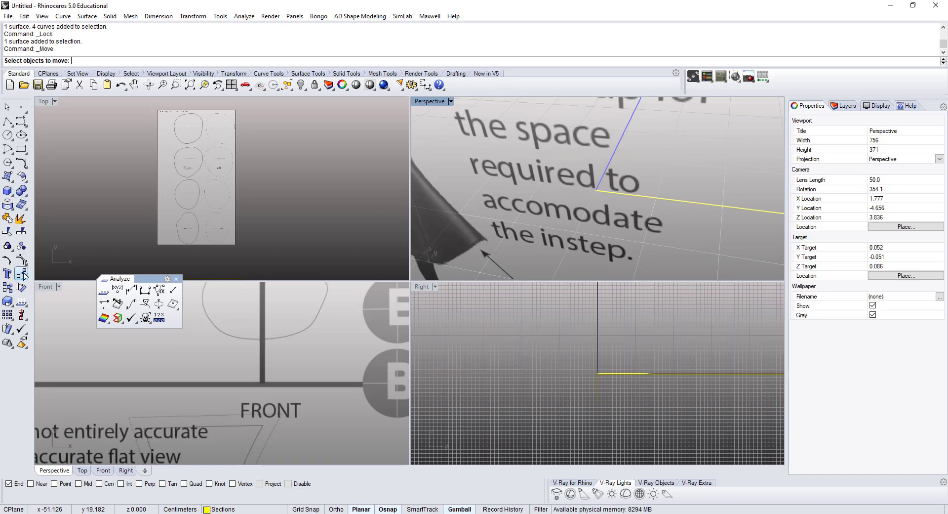
scroll(190, 340, "down", 15)
left_click(222, 338)
right_click_drag(241, 337, 294, 358)
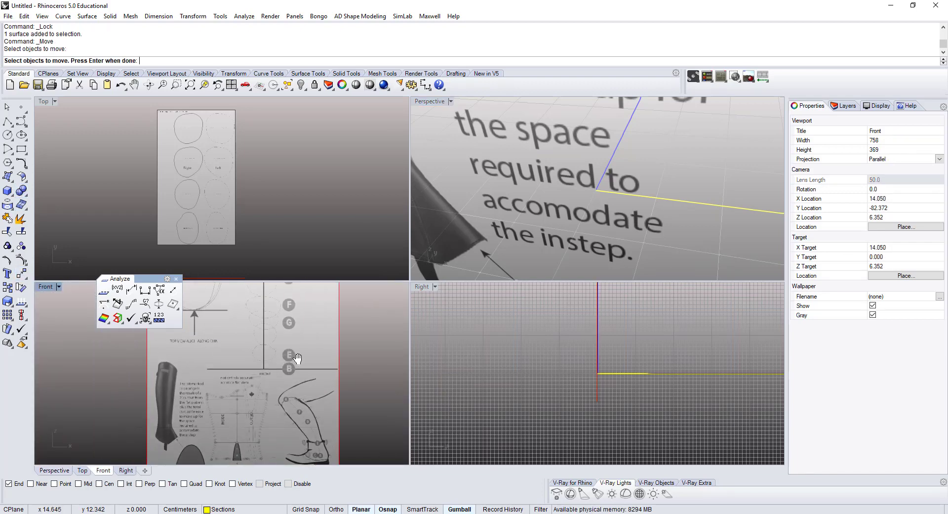
key("Return")
scroll(291, 353, "up", 8)
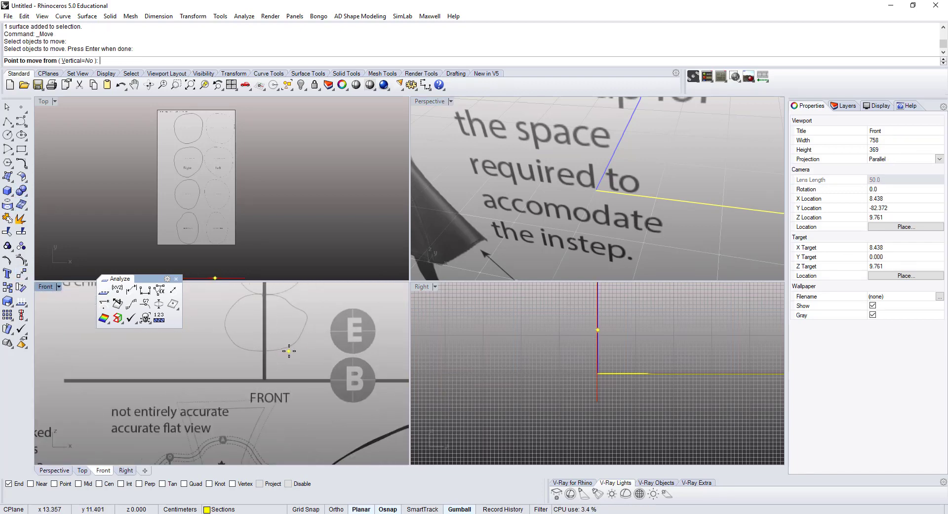
scroll(300, 348, "up", 3)
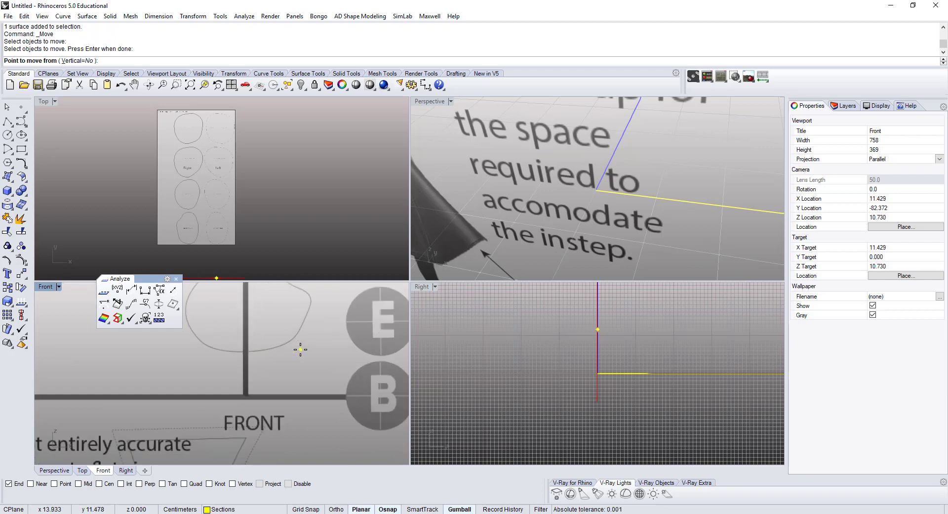
left_click(44, 101)
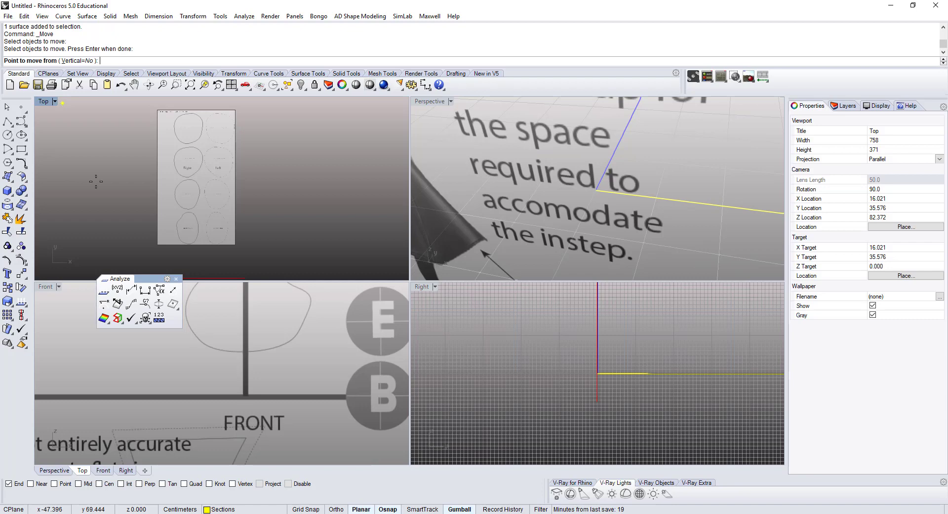
scroll(219, 394, "up", 5)
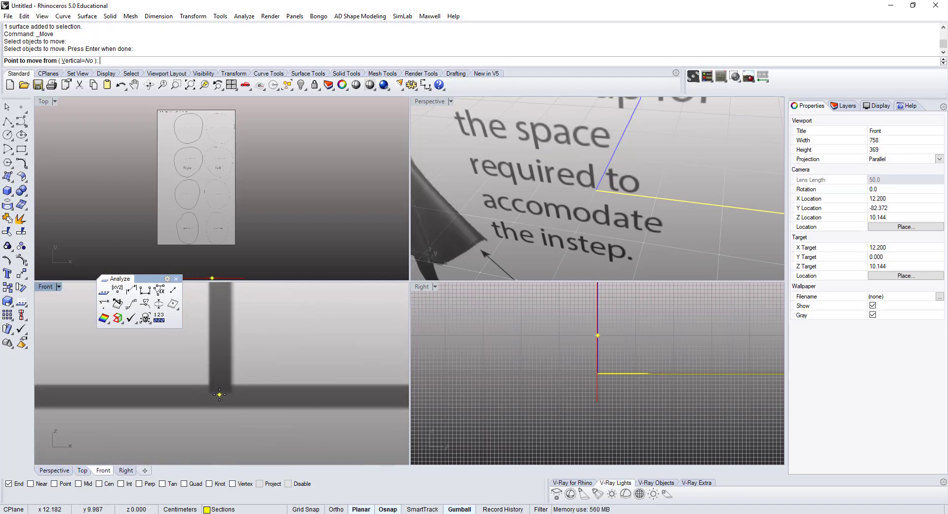
scroll(220, 394, "down", 5)
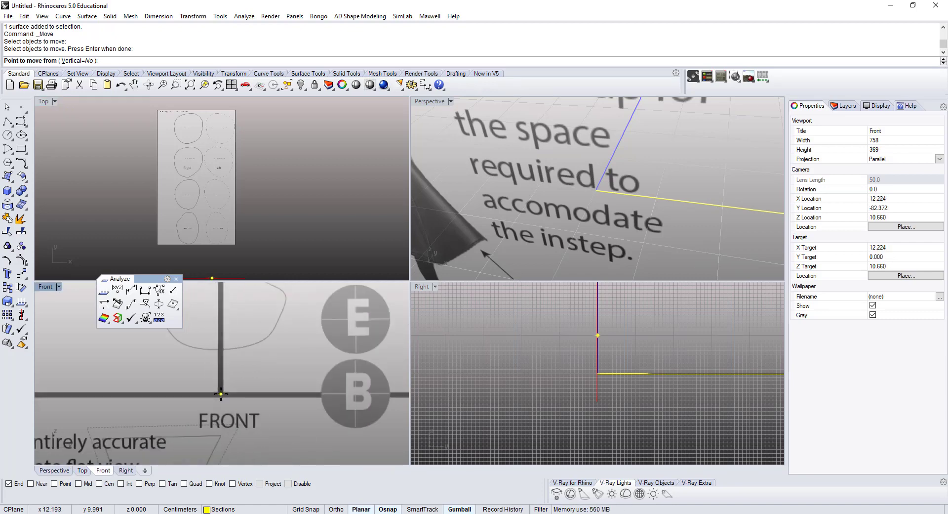
left_click(221, 394)
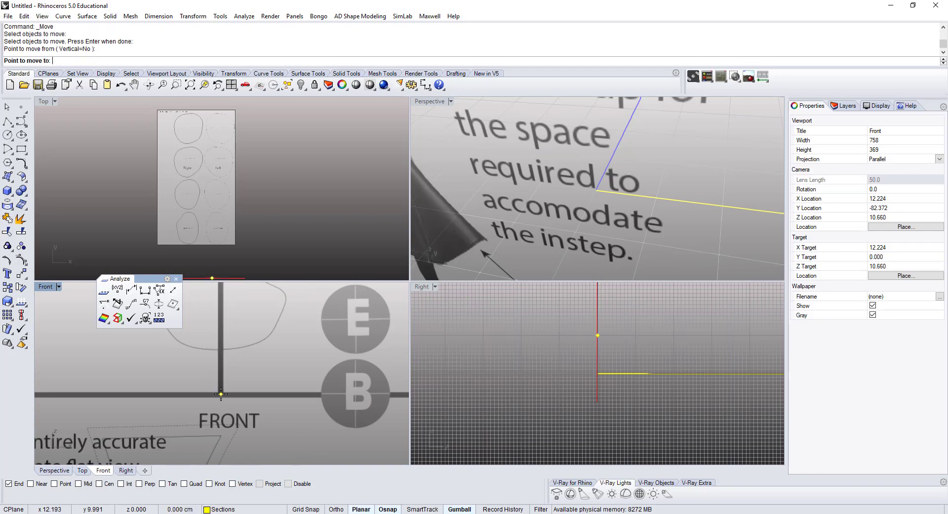
scroll(233, 395, "down", 2)
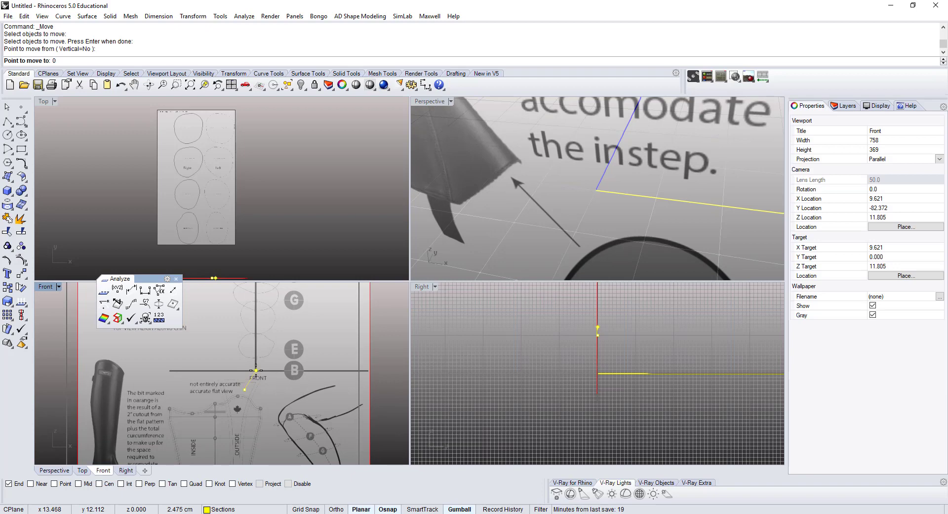
key("Return")
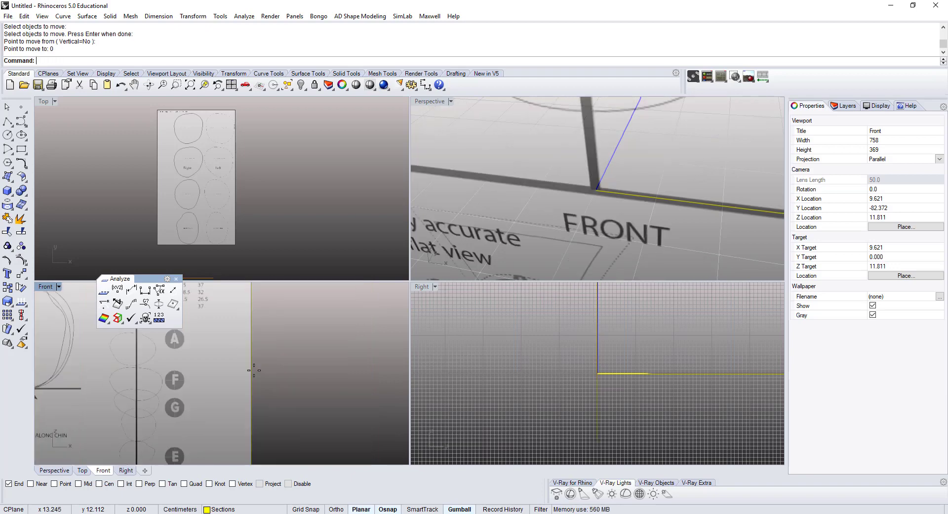
Inspect the moved front-view sheet's alignment with the origin and the section picture in a maximized Perspective view
right_click_drag(632, 177, 582, 203)
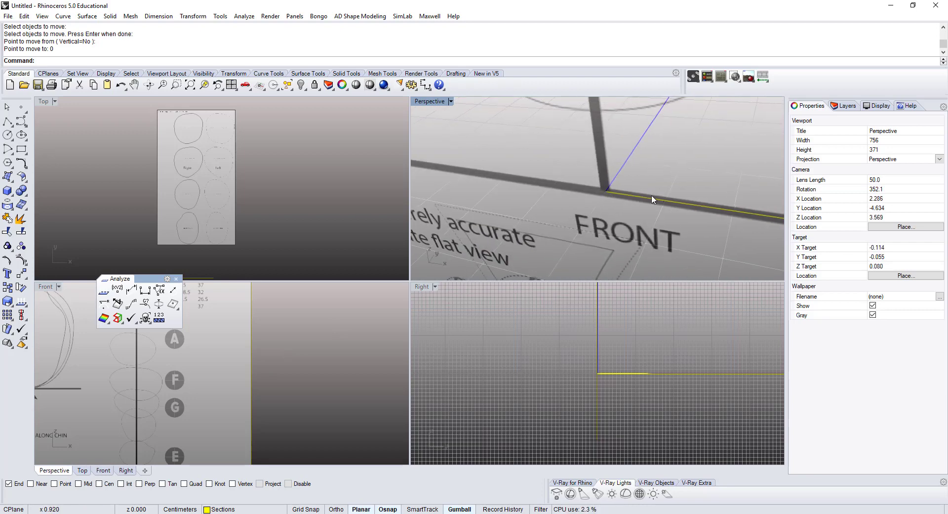
scroll(601, 194, "down", 5)
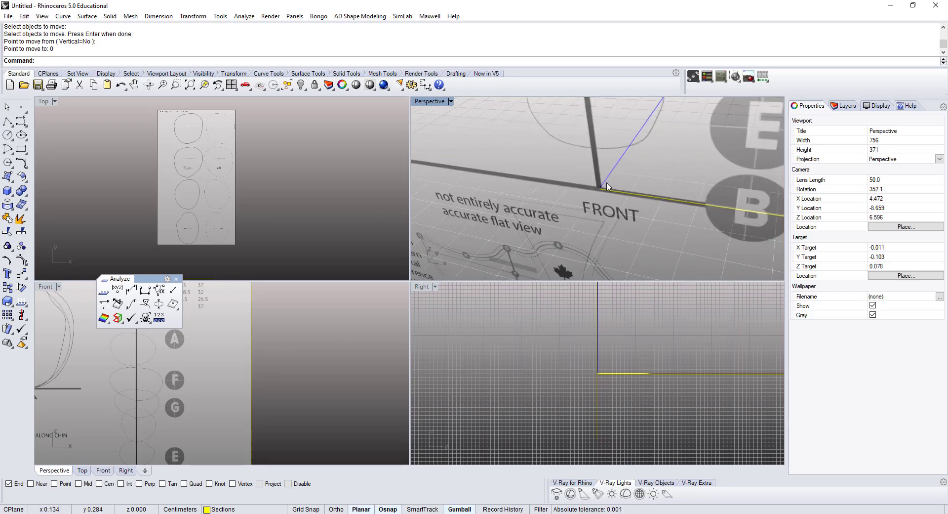
double_click(430, 101)
scroll(385, 291, "down", 5)
scroll(385, 291, "down", 5)
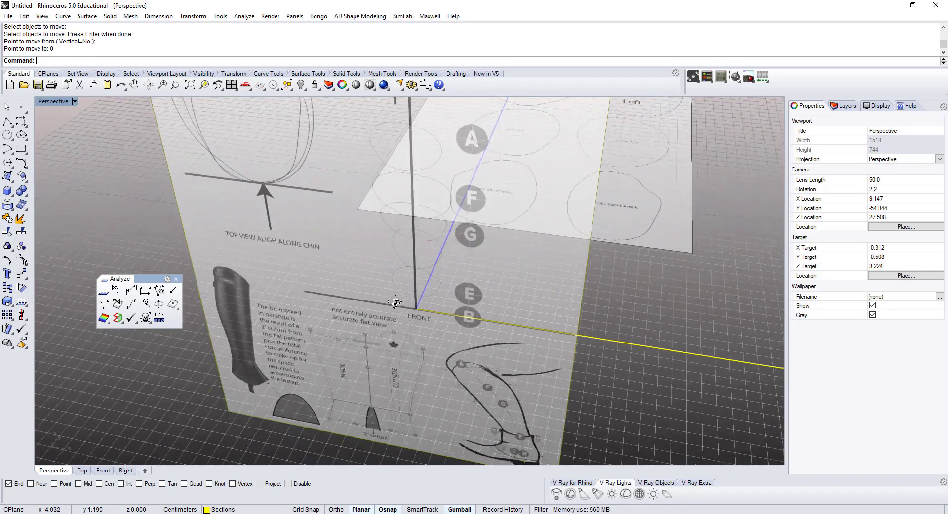
right_click_drag(194, 152, 196, 170)
right_click_drag(247, 130, 191, 221, "shift")
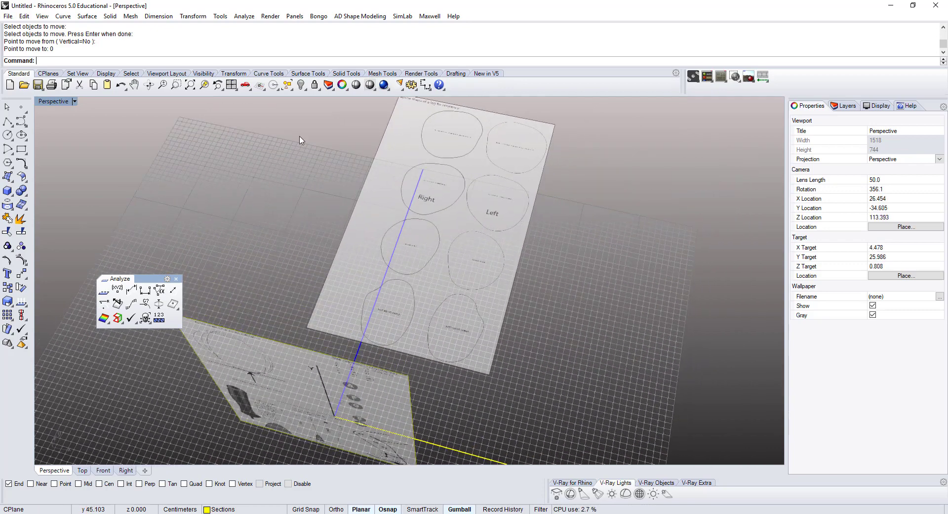
Unlock the section picture and the four right-leg curves, and maximize the Top view
right_click(314, 88)
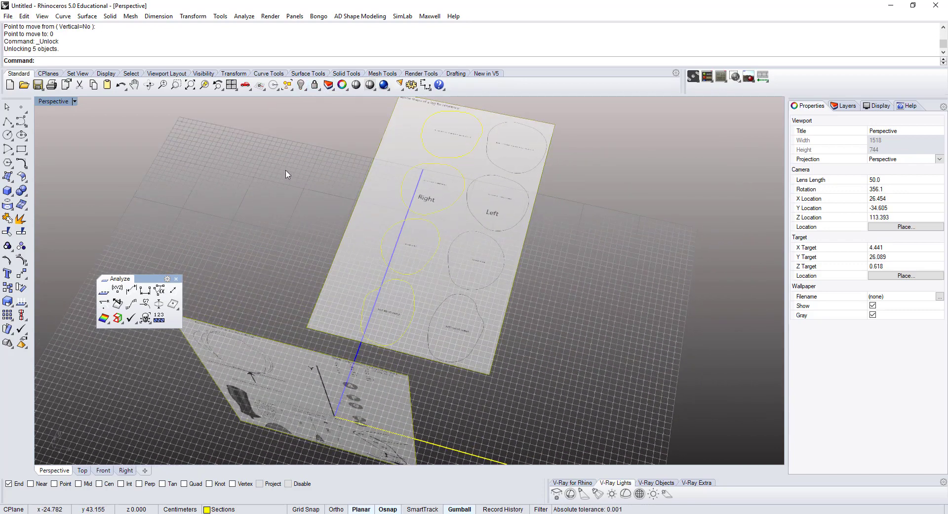
double_click(50, 102)
double_click(43, 102)
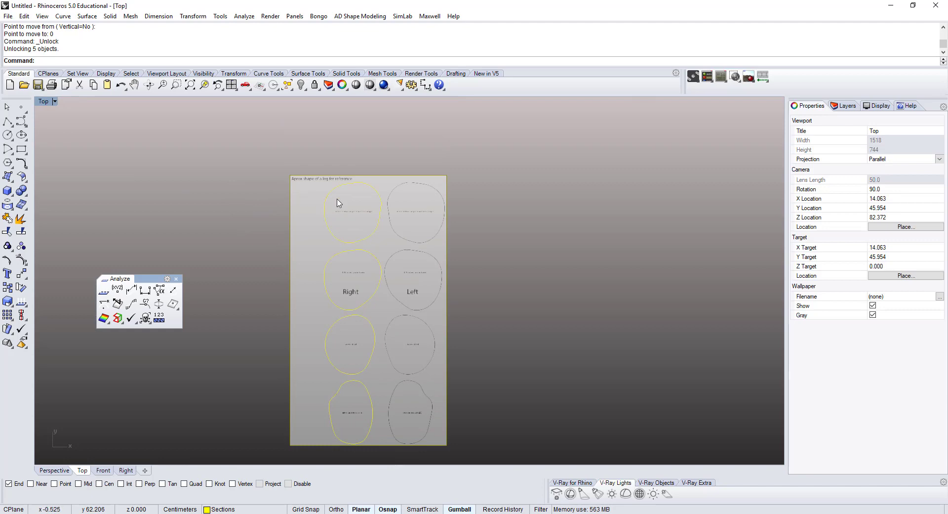
Mark the area centroid of the right leg's knee-bend curve, reopening the floating Analyze tools
scroll(339, 204, "up", 2)
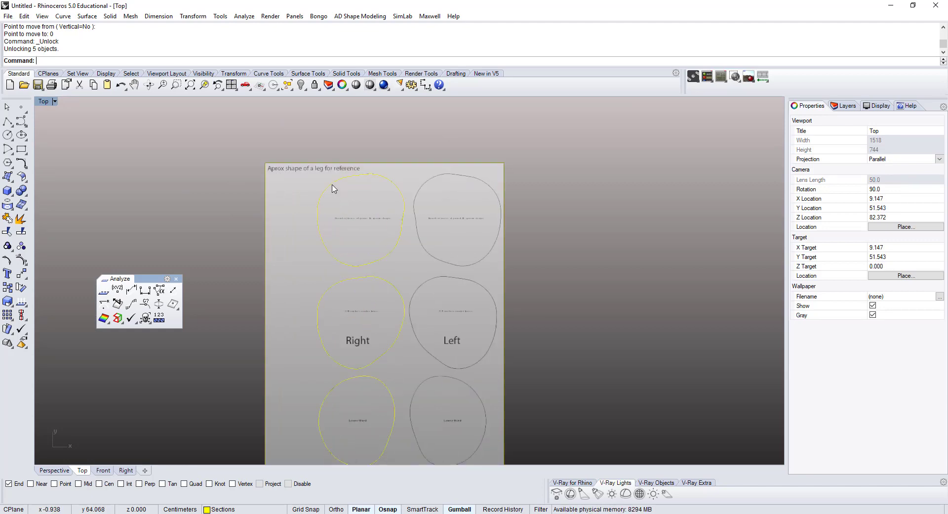
left_click(333, 187)
left_click(360, 211)
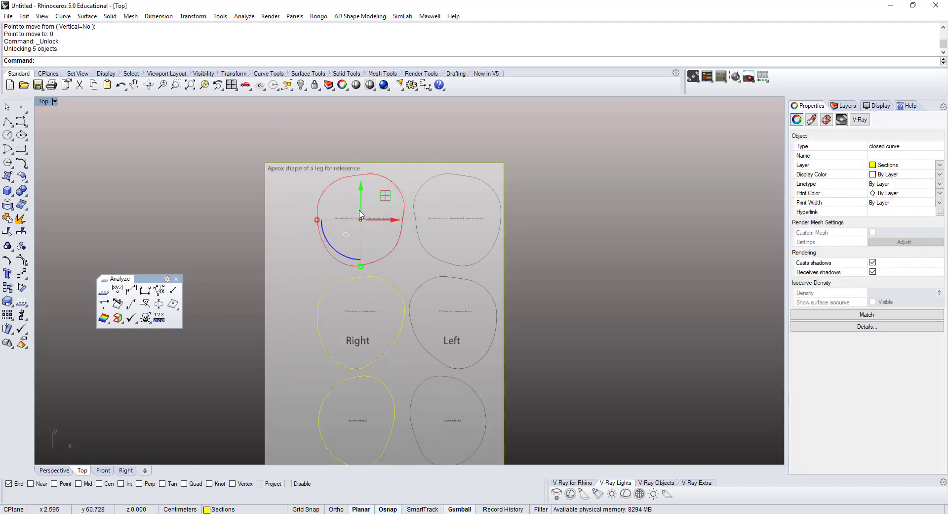
left_click(176, 278)
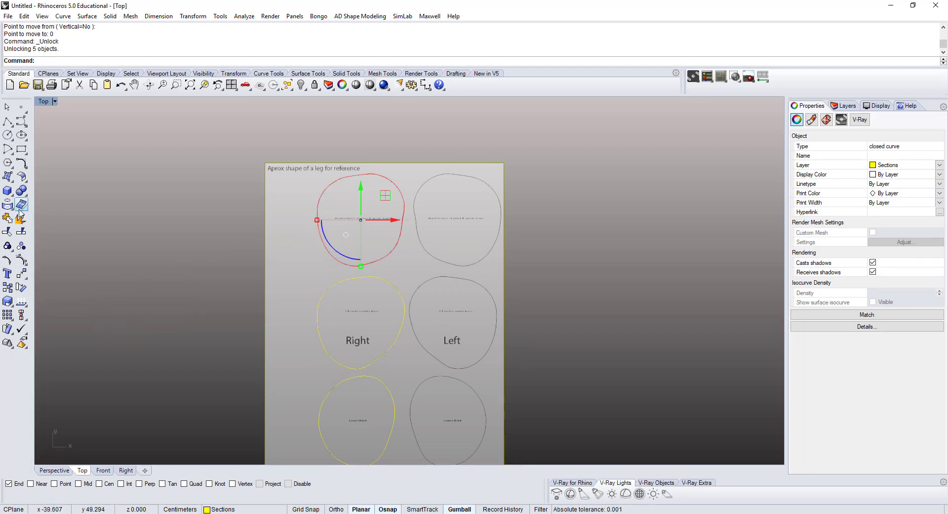
left_click(23, 305)
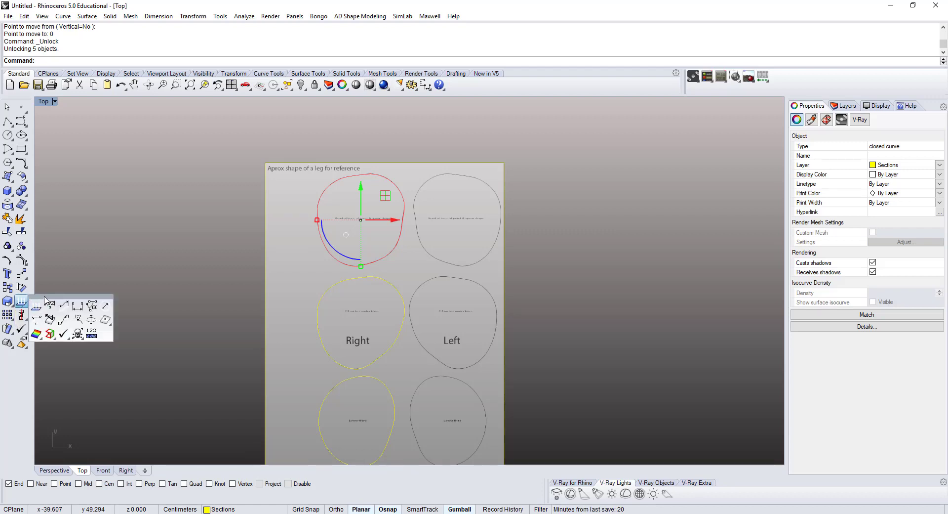
left_click_drag(61, 294, 103, 286)
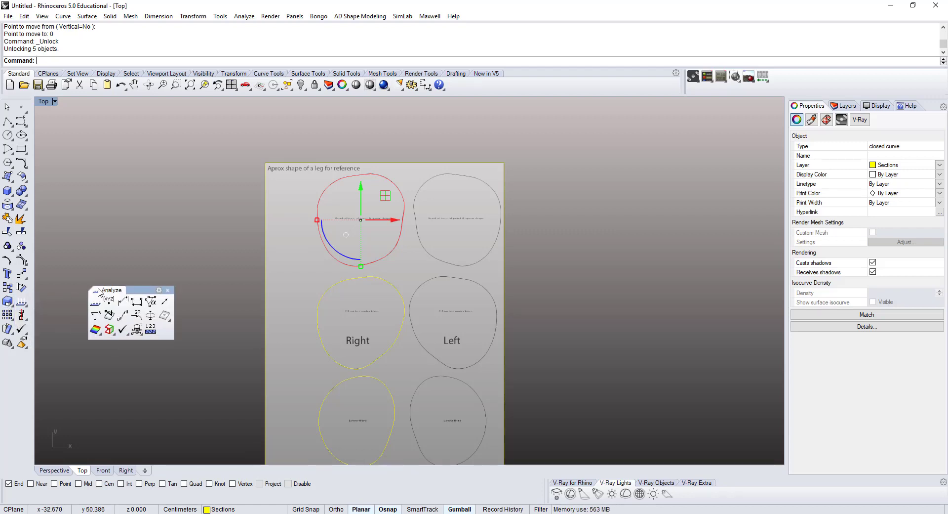
left_click_drag(134, 287, 131, 278)
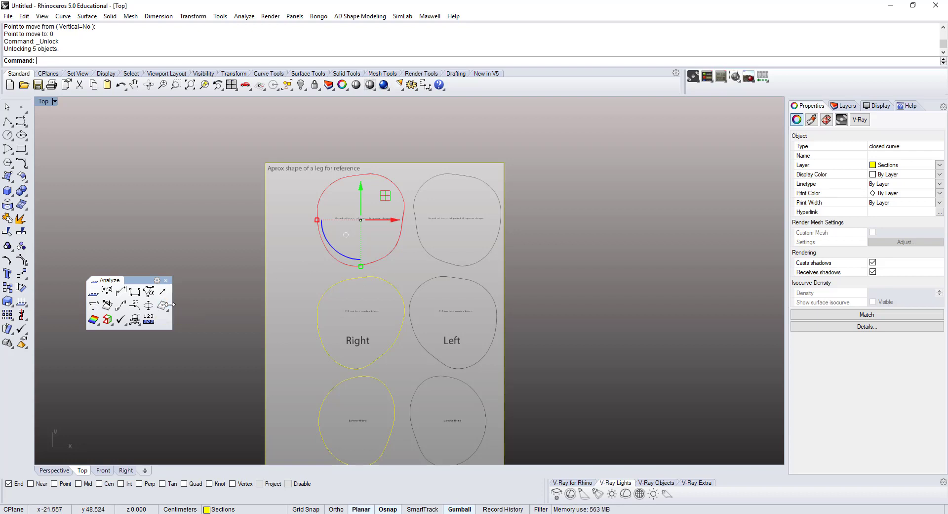
left_click(163, 303)
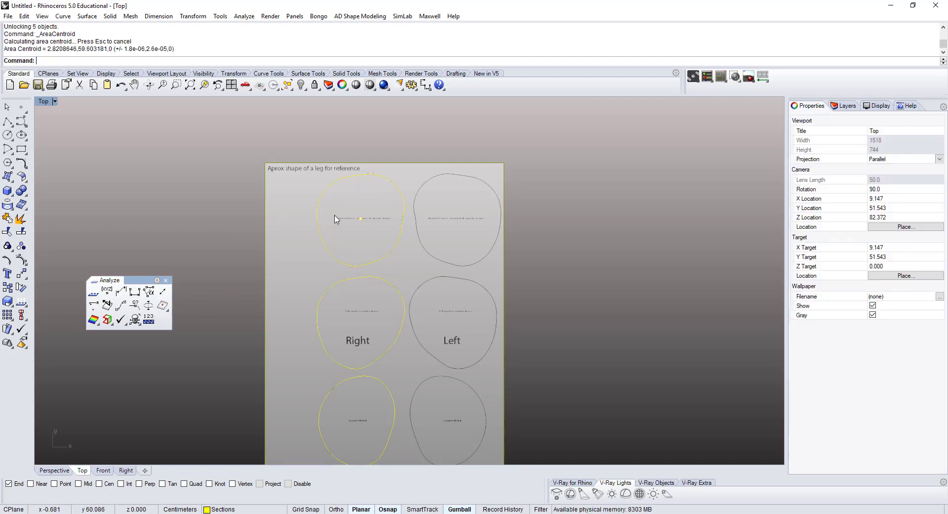
Mark the area centroid of the right leg's curve labelled 2.5 inches under knee
scroll(362, 217, "up", 4)
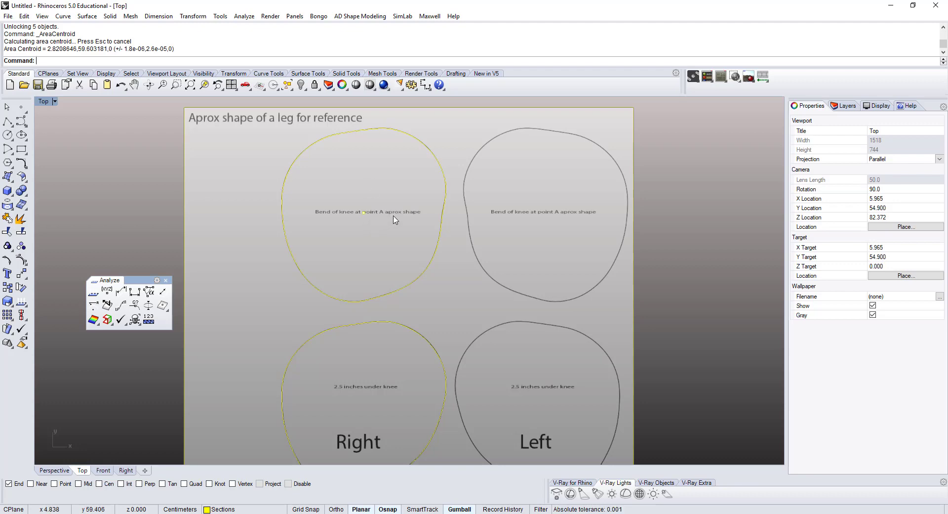
scroll(395, 220, "down", 2)
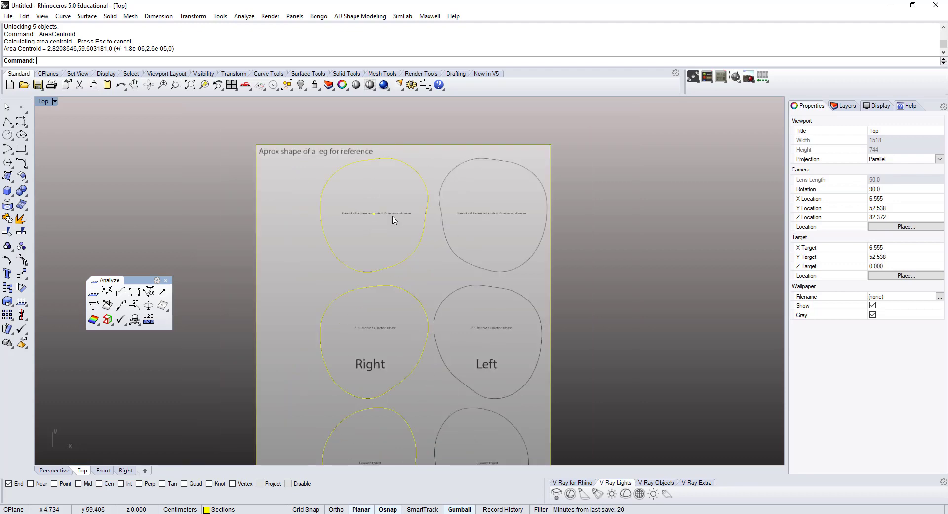
right_click_drag(326, 234, 332, 209)
right_click_drag(220, 273, 235, 213)
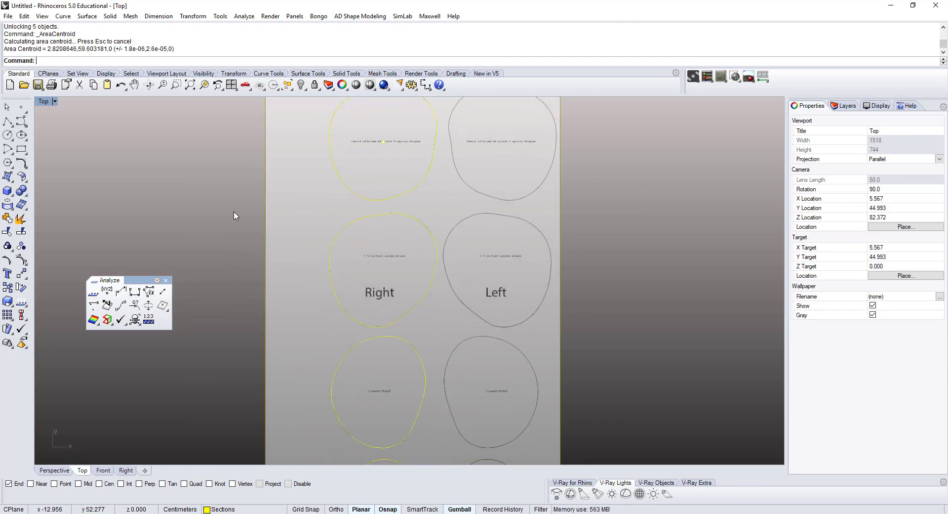
scroll(364, 232, "up", 3)
left_click(367, 223)
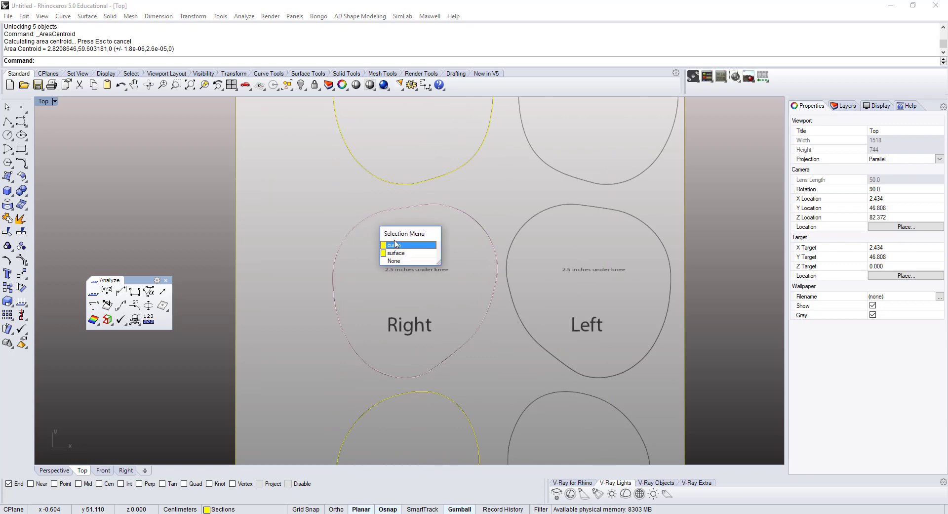
left_click(395, 247)
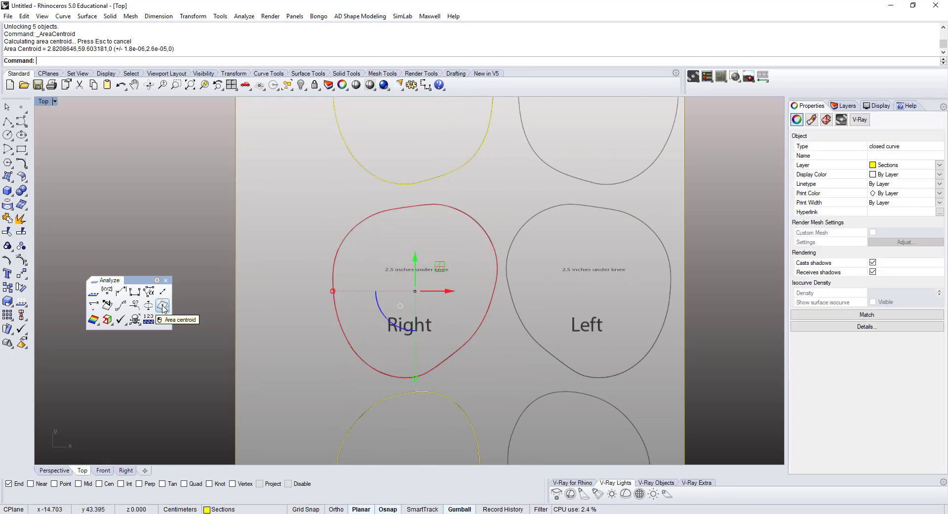
left_click(163, 306)
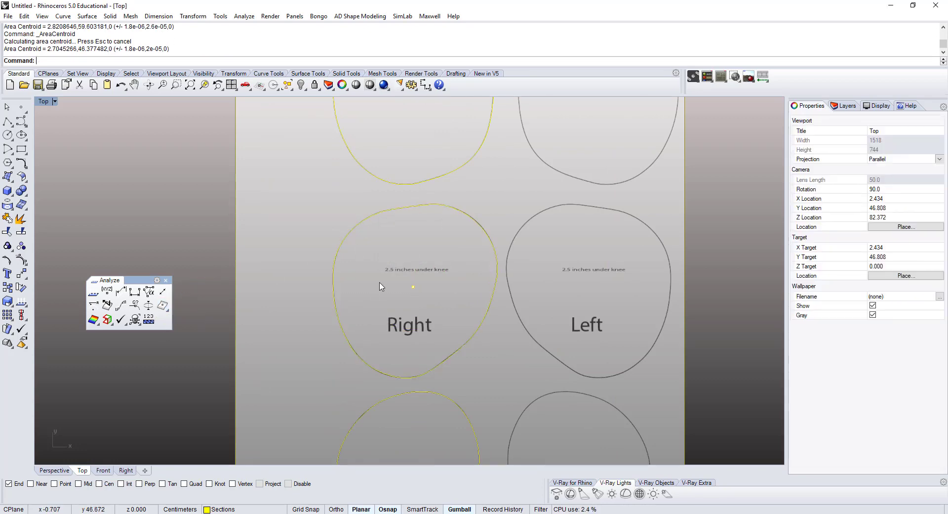
Mark the area centroid of the right leg's curve labelled Lower third
scroll(355, 310, "down", 5)
scroll(326, 245, "up", 4)
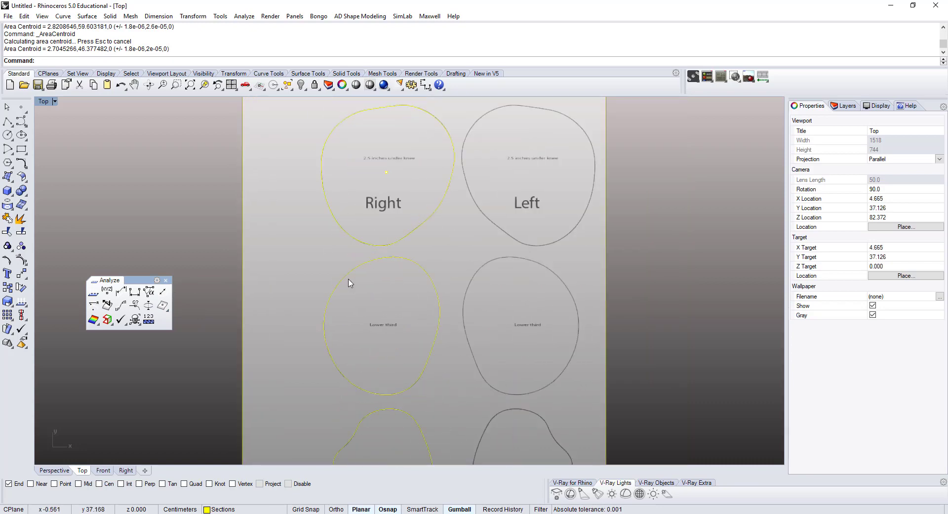
left_click(349, 279)
left_click(374, 303)
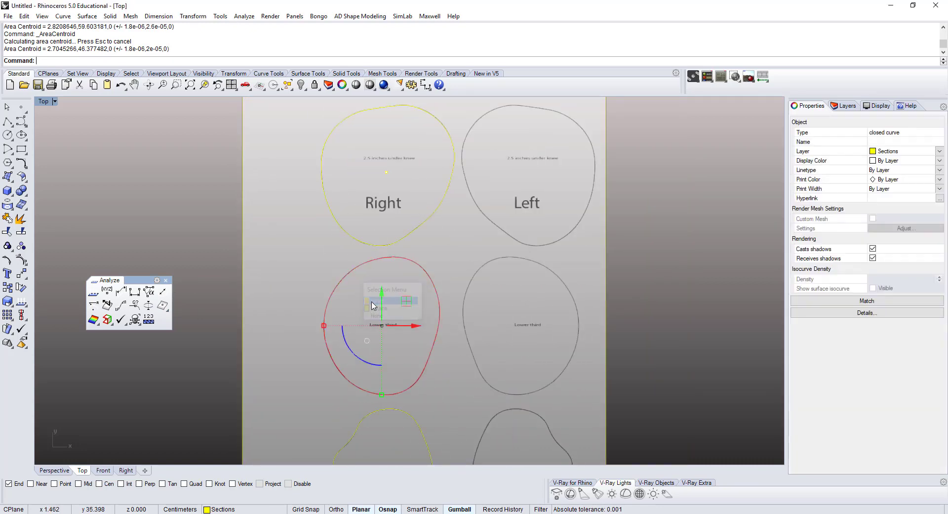
left_click(163, 295)
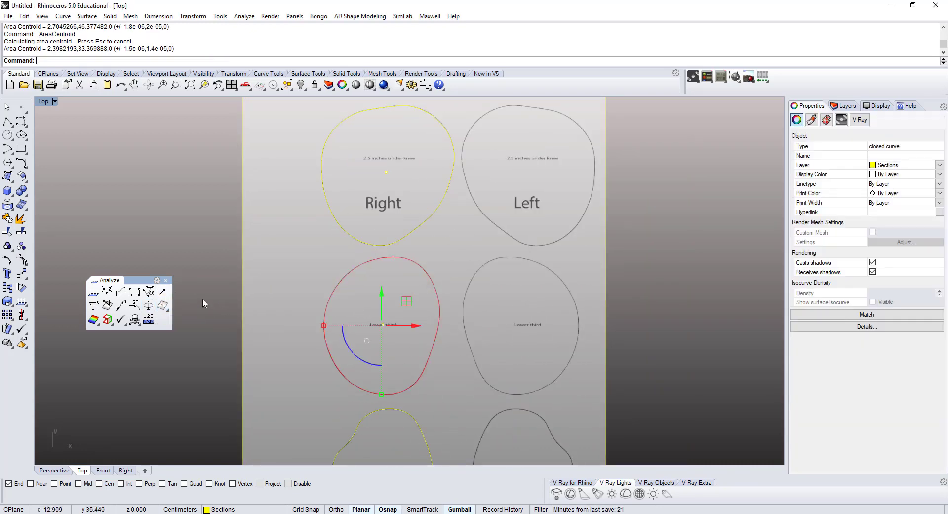
Mark the area centroid of the right leg's curve labelled Just above ankle
scroll(242, 346, "down", 3)
scroll(364, 297, "up", 2)
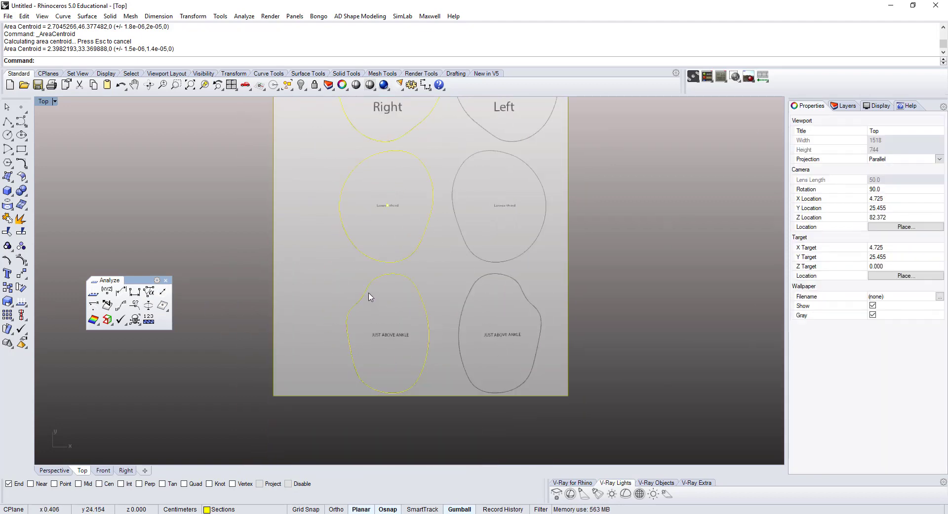
left_click(368, 296)
left_click(397, 318)
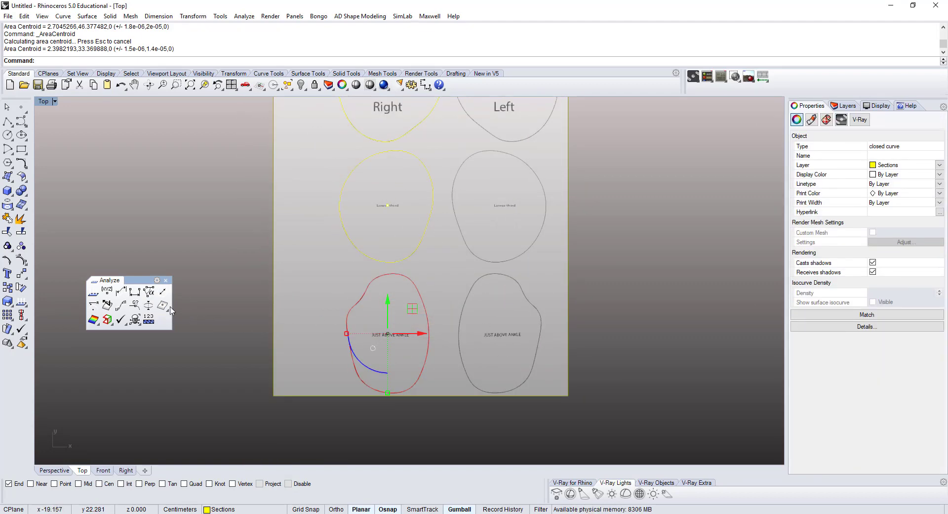
left_click(162, 306)
scroll(227, 296, "down", 4)
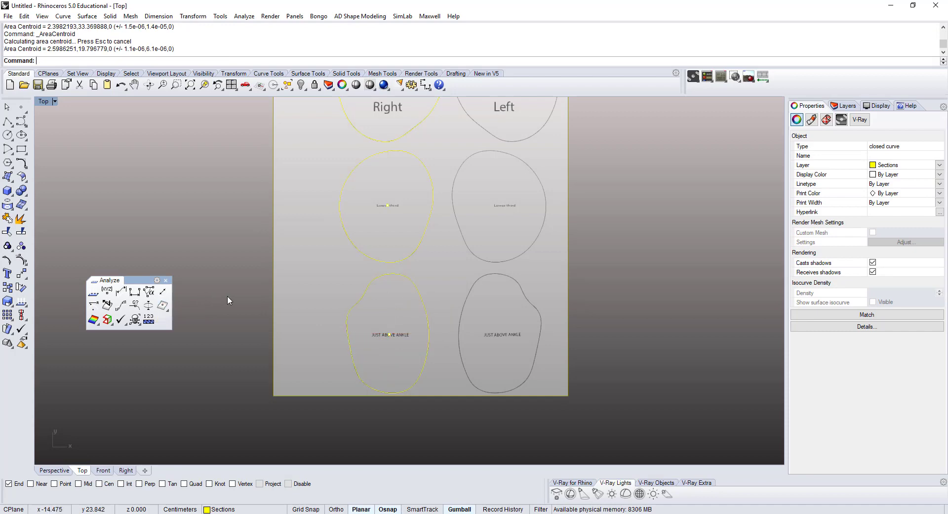
right_click_drag(244, 301, 307, 354)
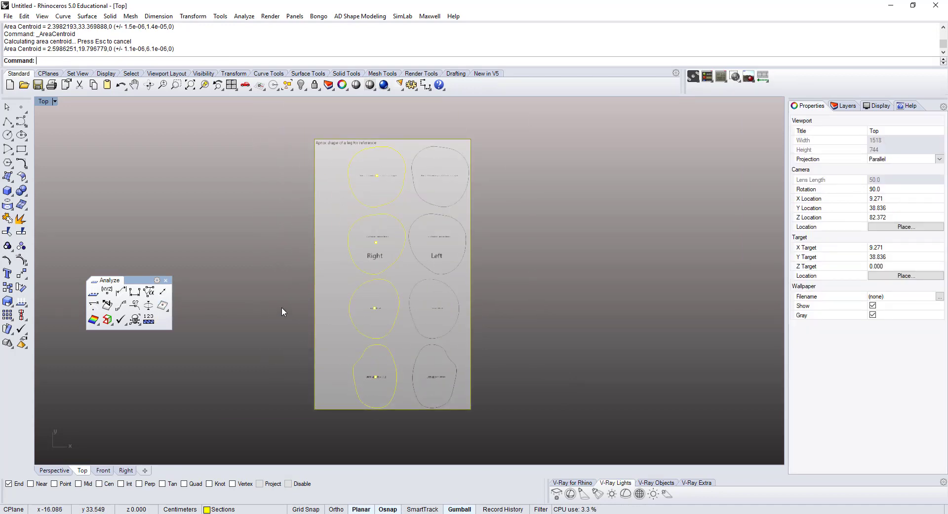
Restore the four-view layout, check the upright measuring sheet in Perspective, and maximize the Front view
double_click(49, 103)
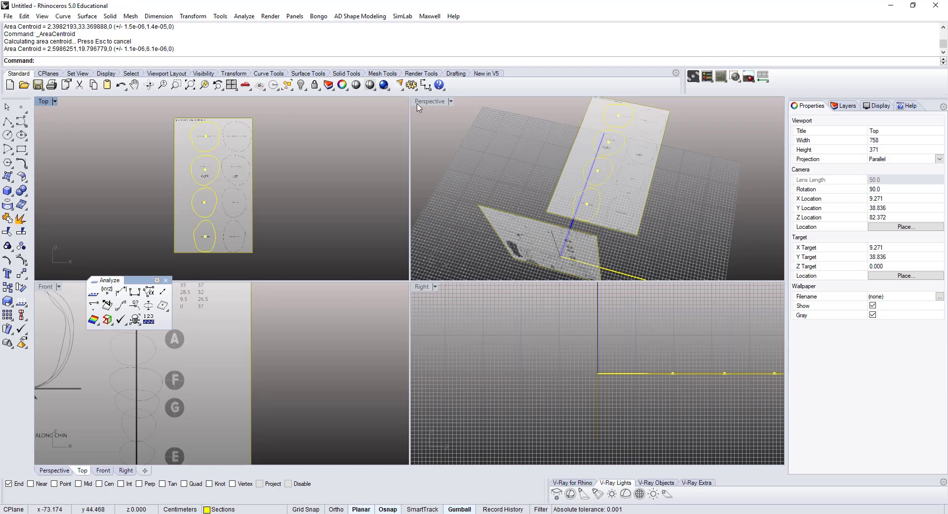
right_click_drag(483, 150, 517, 201)
left_click(517, 201)
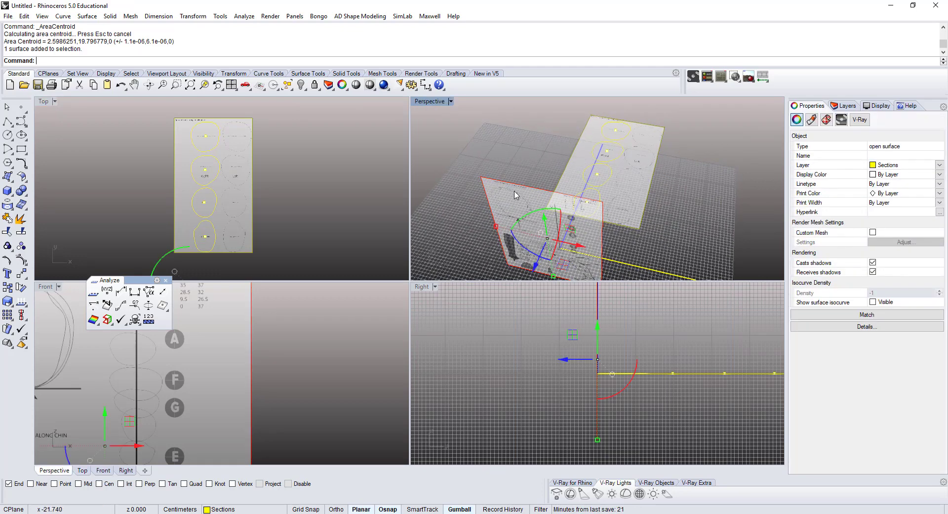
left_click(485, 152)
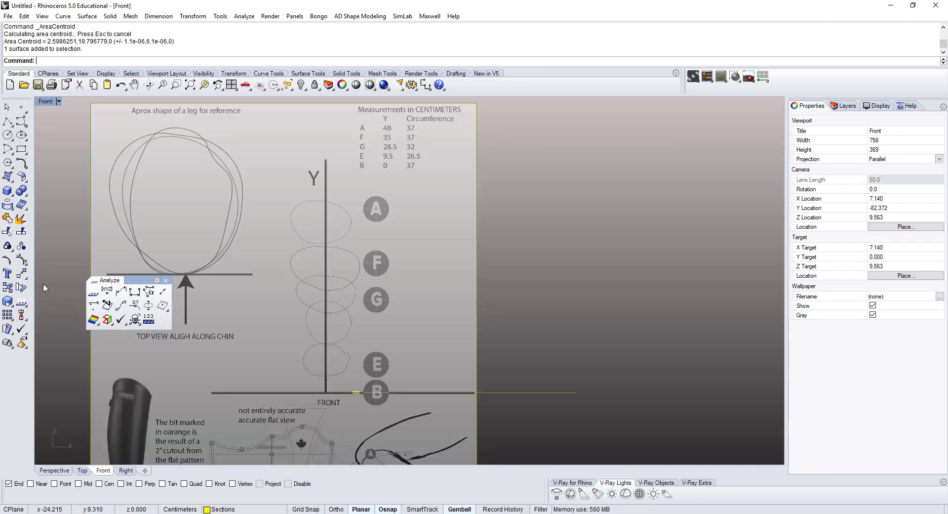
double_click(45, 287)
Examine the front-view sheet's Y axis, measurement table and lettered section markers from B up to A
scroll(352, 380, "up", 1)
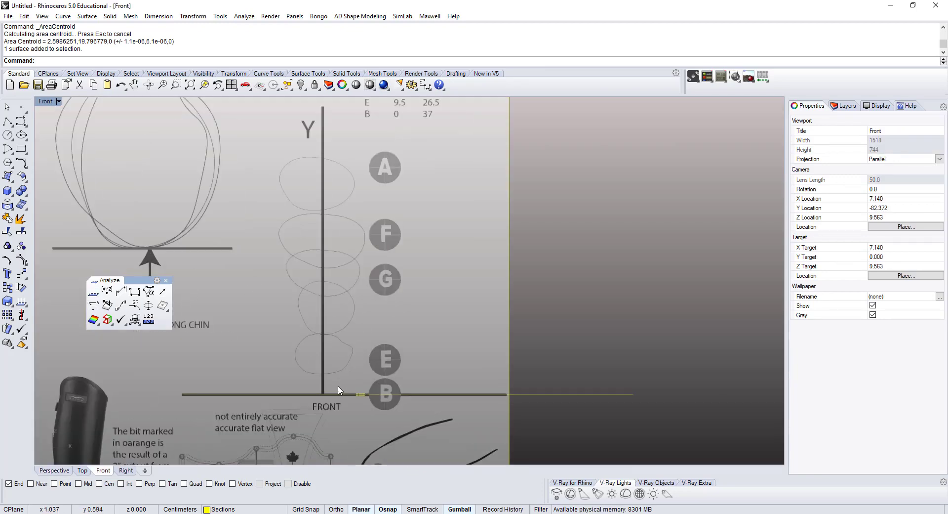
scroll(378, 367, "up", 1)
scroll(376, 363, "down", 1)
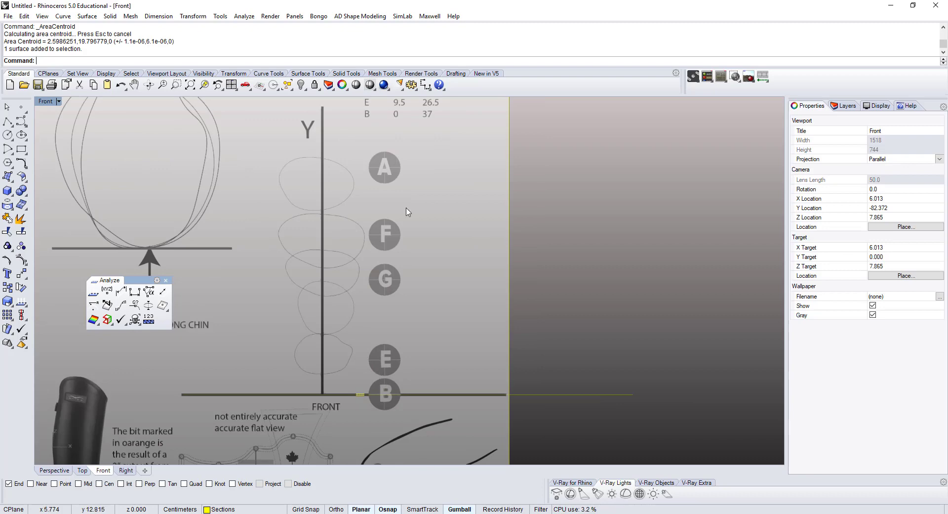
right_click_drag(385, 172, 407, 316)
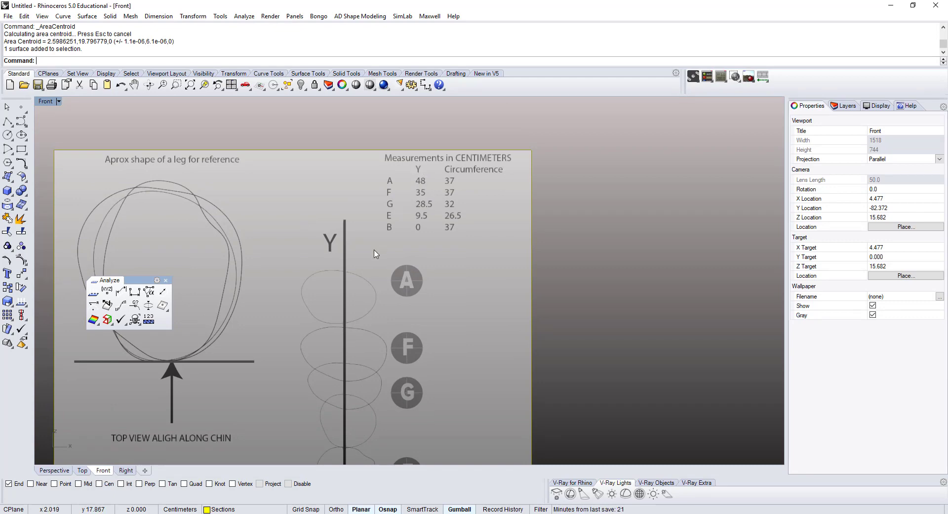
scroll(374, 250, "down", 5)
scroll(359, 391, "up", 5)
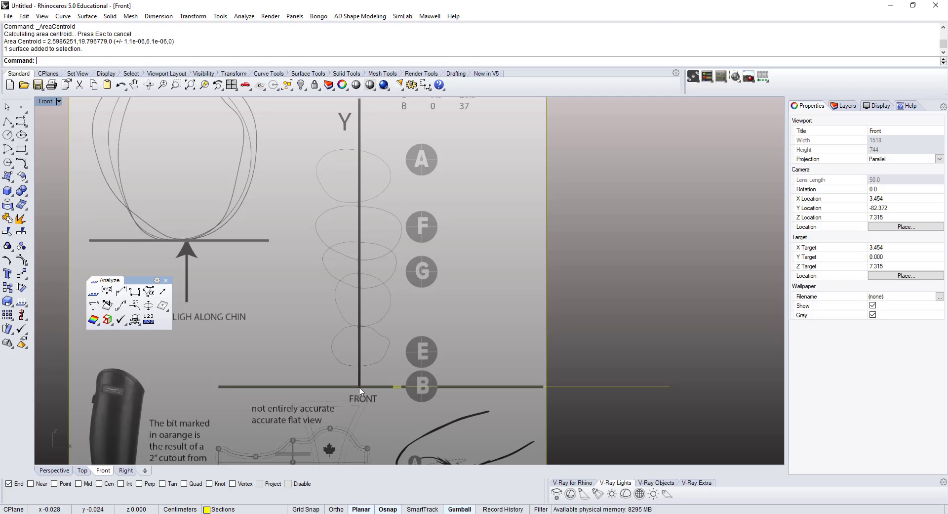
scroll(360, 345, "down", 3)
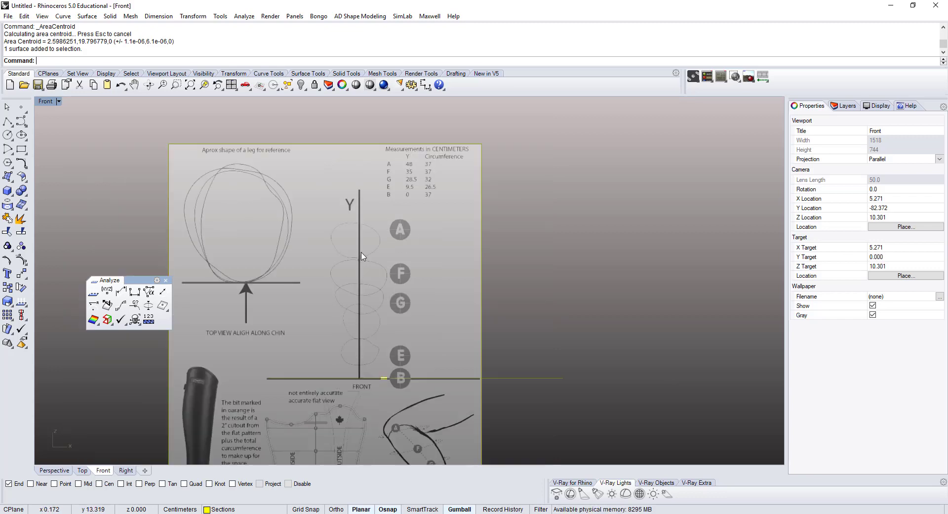
scroll(412, 232, "up", 5)
scroll(440, 232, "up", 4)
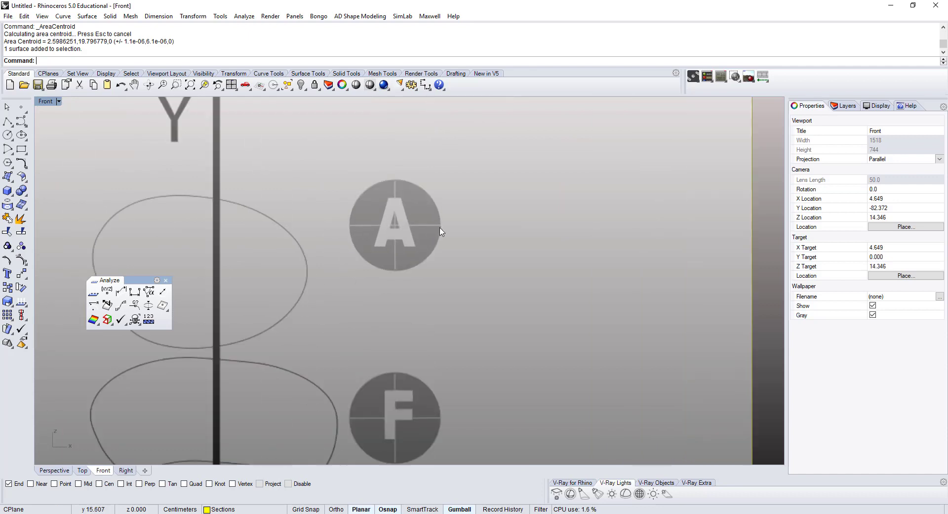
left_click(7, 121)
scroll(445, 232, "up", 5)
scroll(482, 254, "up", 2)
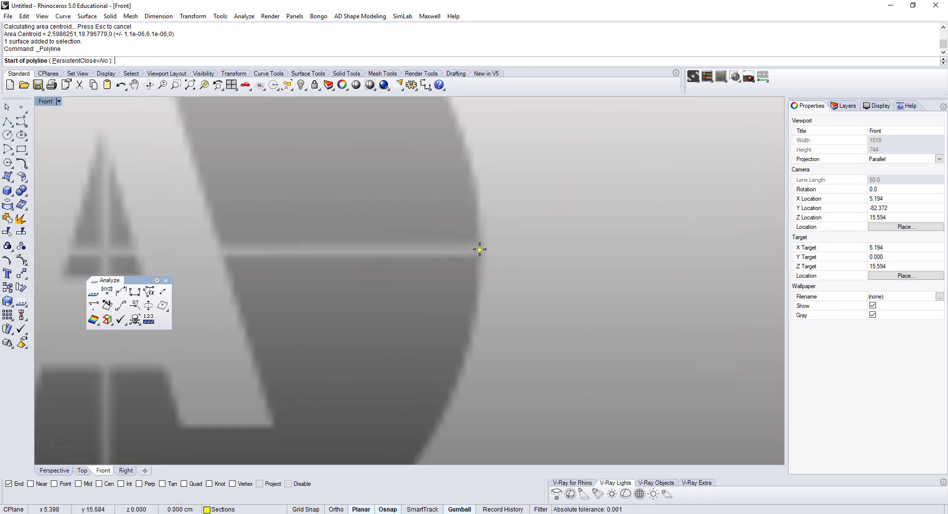
scroll(486, 250, "down", 4)
key("Escape")
scroll(487, 252, "down", 6)
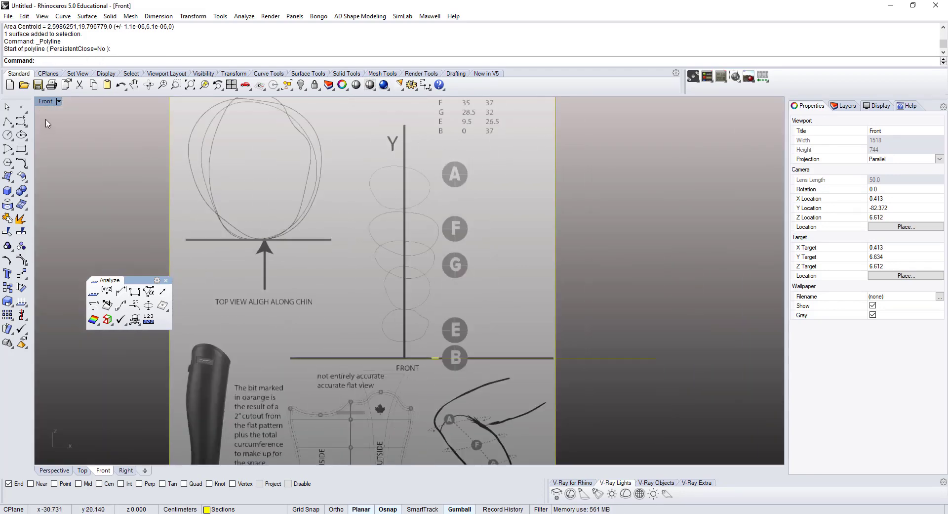
Place a point object at the origin, coordinate 0
left_click(22, 109)
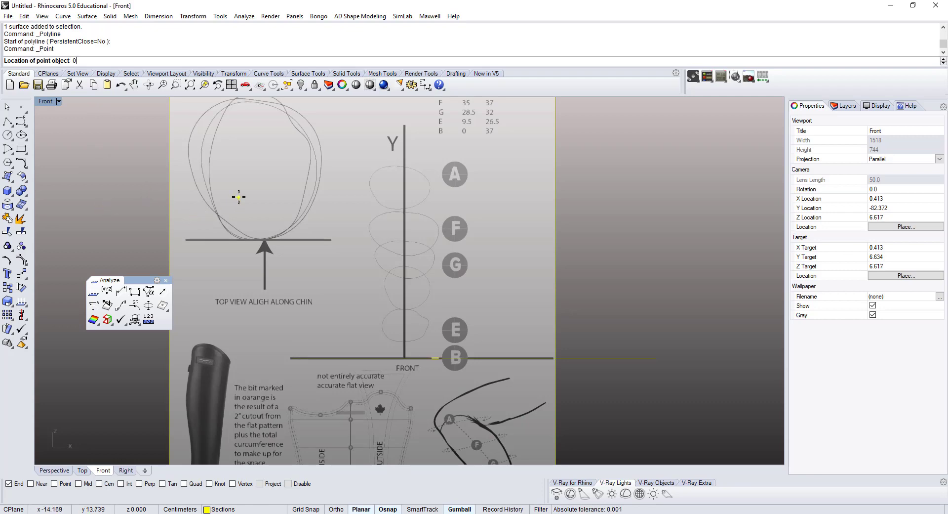
type("0")
key("Return")
Compare the measurement table's Y values with the lettered markers along the sheet's Y axis, starting from B
scroll(400, 368, "up", 5)
scroll(400, 368, "down", 5)
right_click_drag(465, 184, 464, 231)
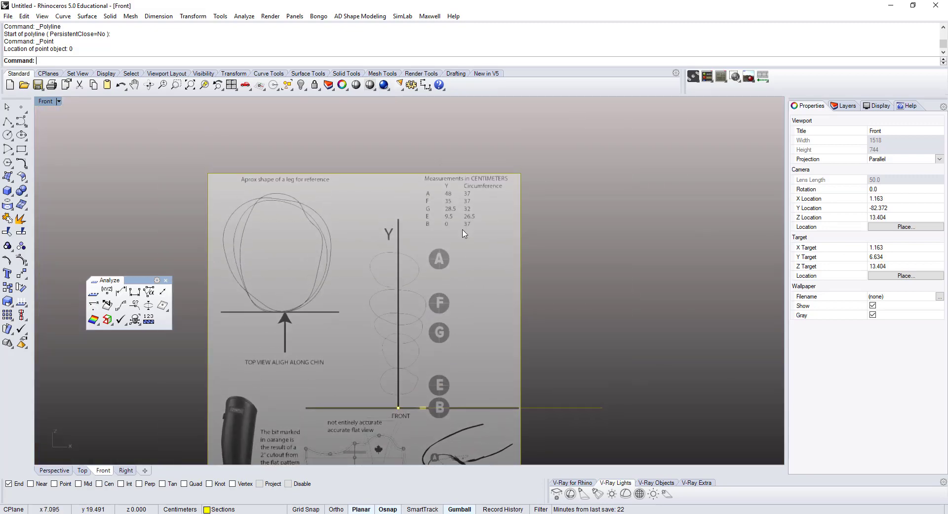
scroll(464, 231, "up", 5)
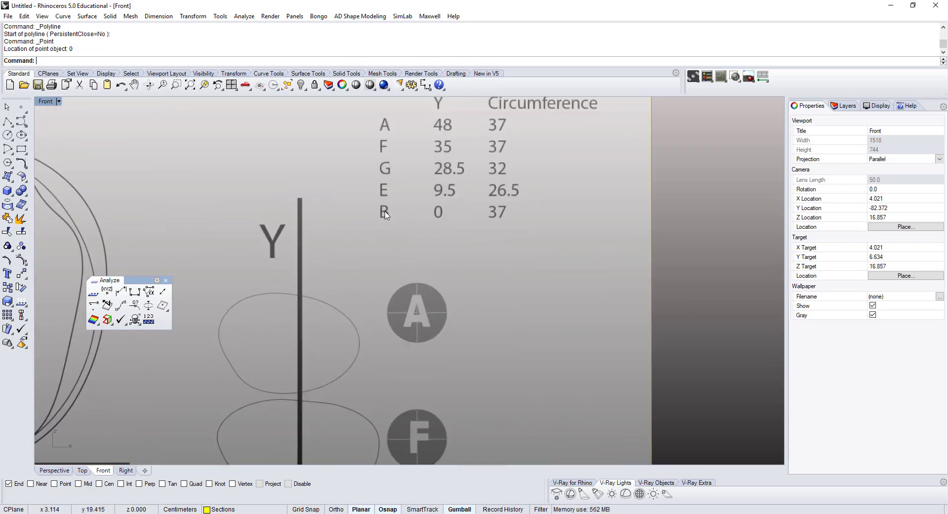
scroll(442, 215, "down", 5)
scroll(430, 309, "up", 4)
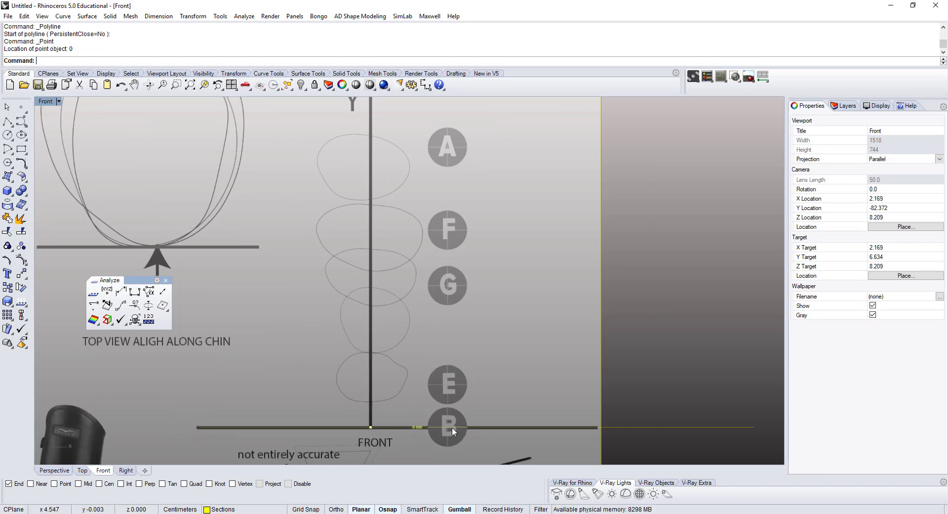
scroll(447, 370, "down", 3)
scroll(421, 238, "up", 5)
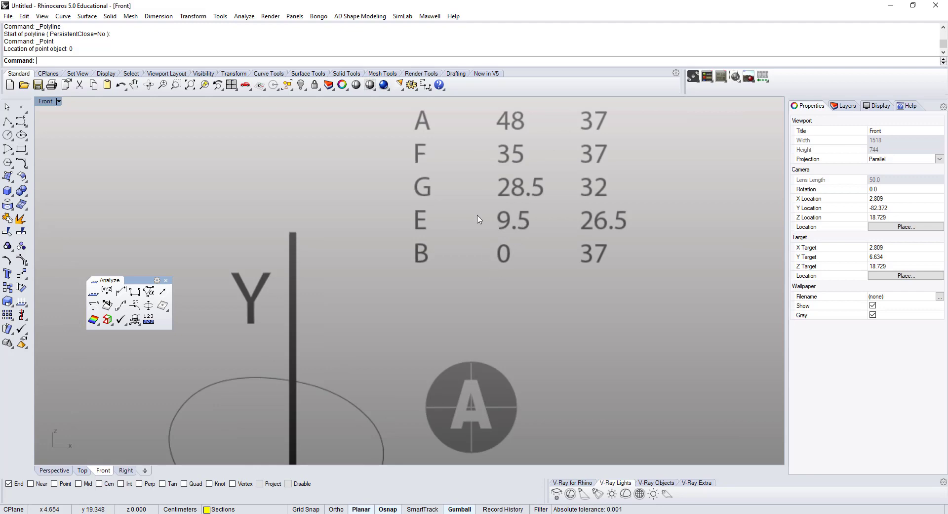
scroll(422, 230, "down", 3)
scroll(378, 326, "up", 4)
Copy the origin point 9.5 cm upward along the sheet's Y axis
left_click(379, 322)
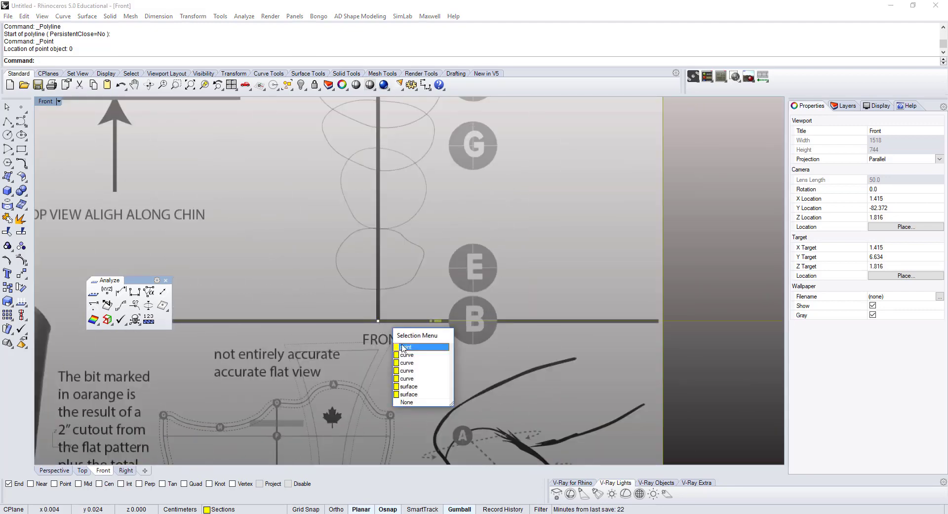
left_click(404, 347)
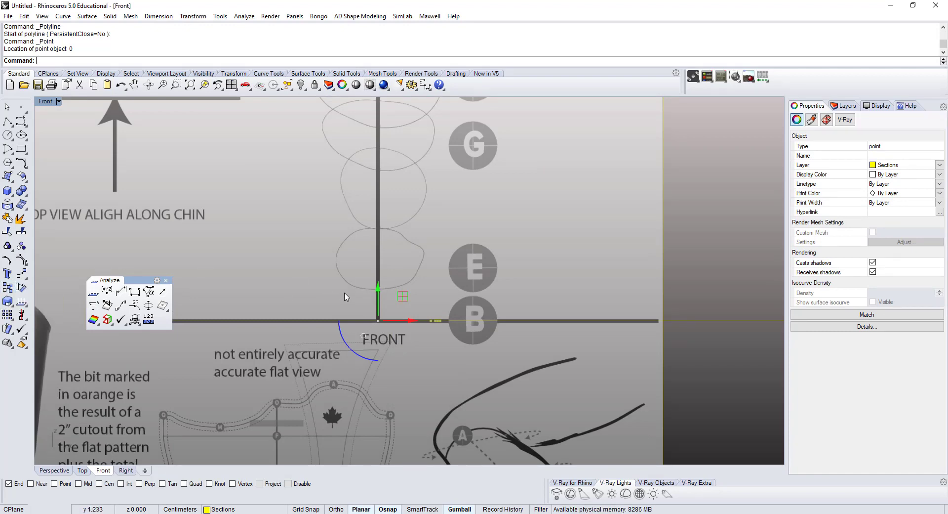
left_click(379, 291)
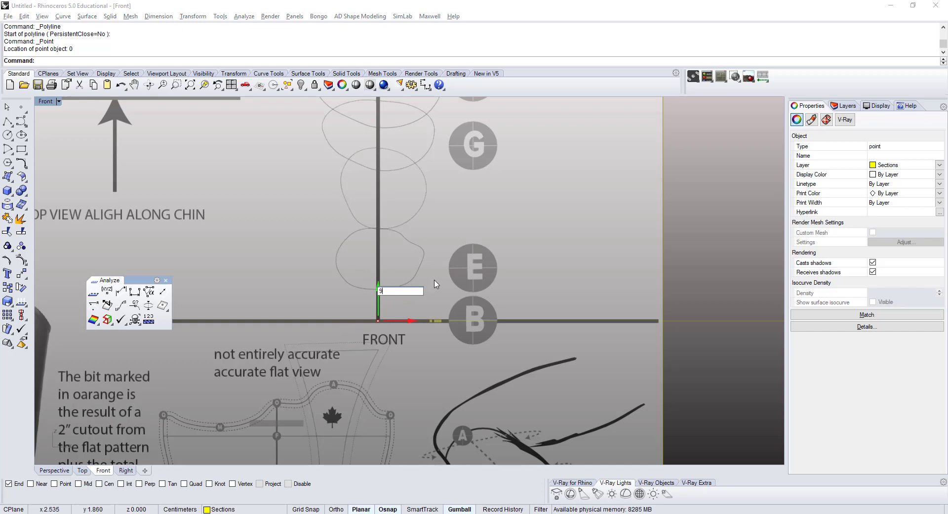
key("Return")
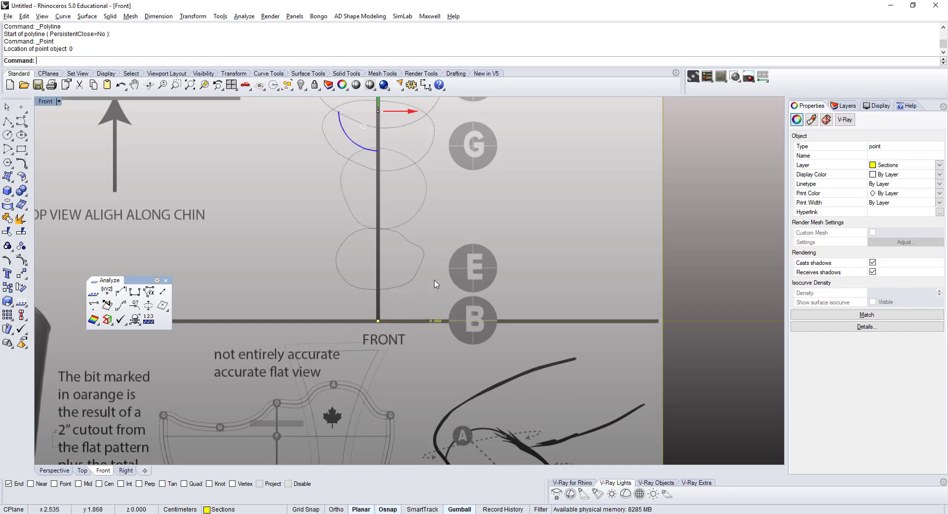
scroll(653, 248, "down", 2)
left_click(654, 249)
Check the copied point's height against the sheet's markers and measurement table, and view both sheets in a maximized Perspective view
scroll(406, 227, "up", 6)
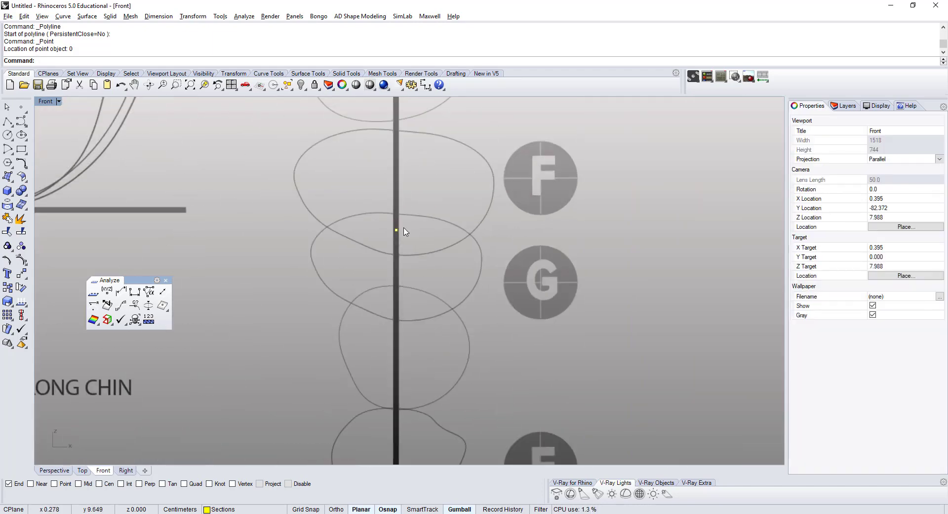
scroll(390, 233, "down", 4)
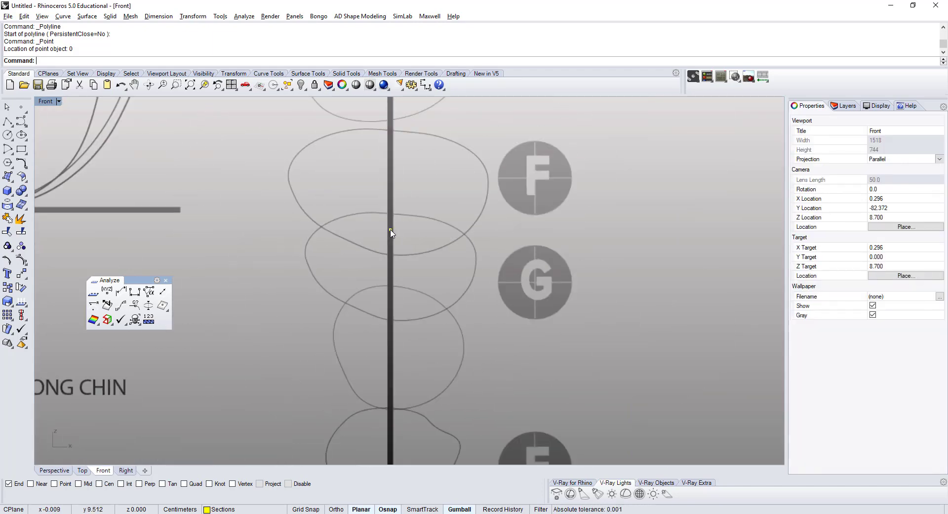
scroll(391, 233, "down", 3)
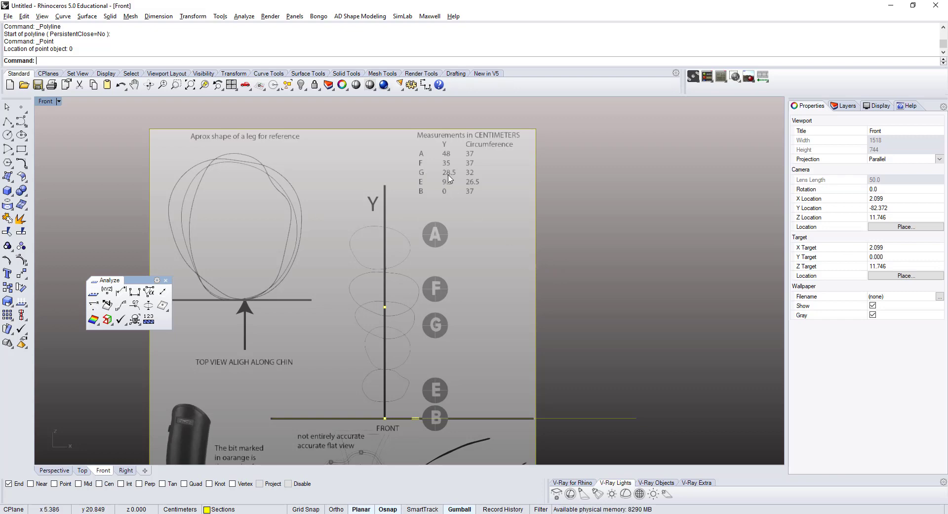
scroll(427, 192, "up", 3)
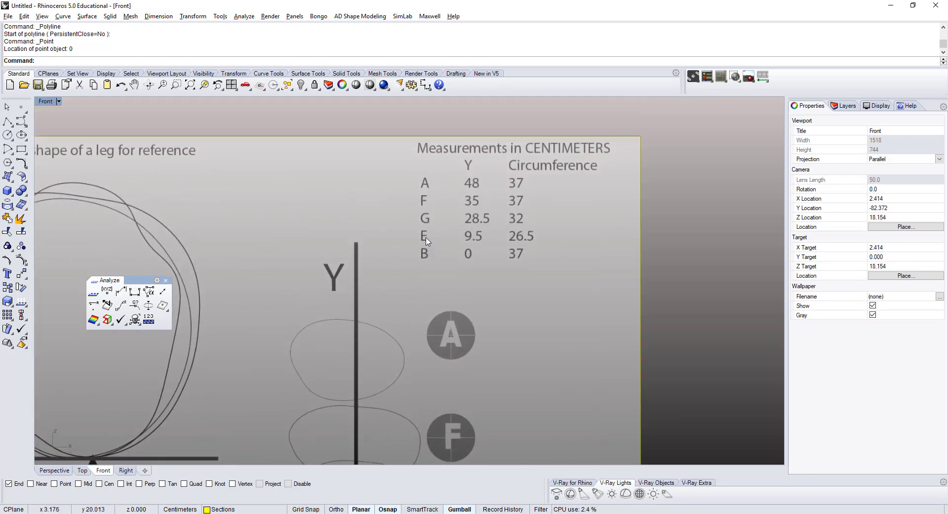
scroll(435, 235, "down", 4)
double_click(44, 102)
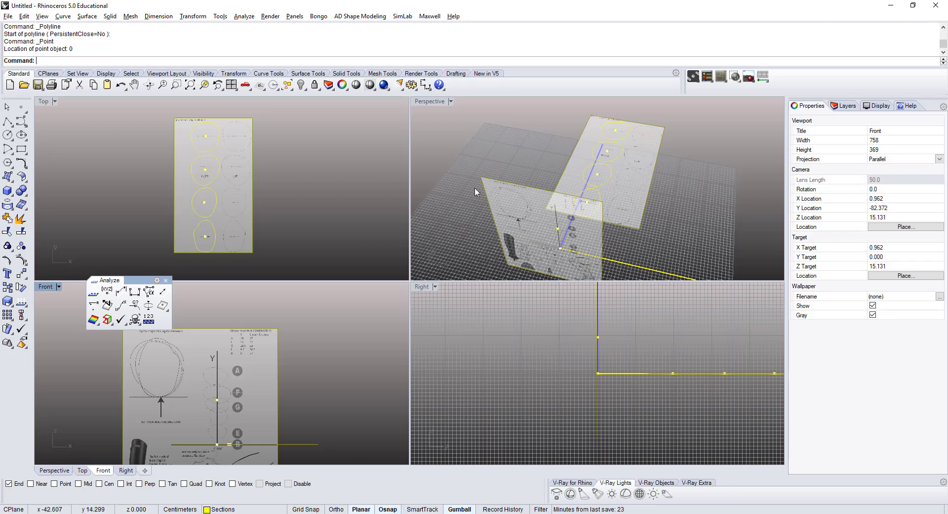
double_click(429, 101)
right_click_drag(389, 239, 278, 223)
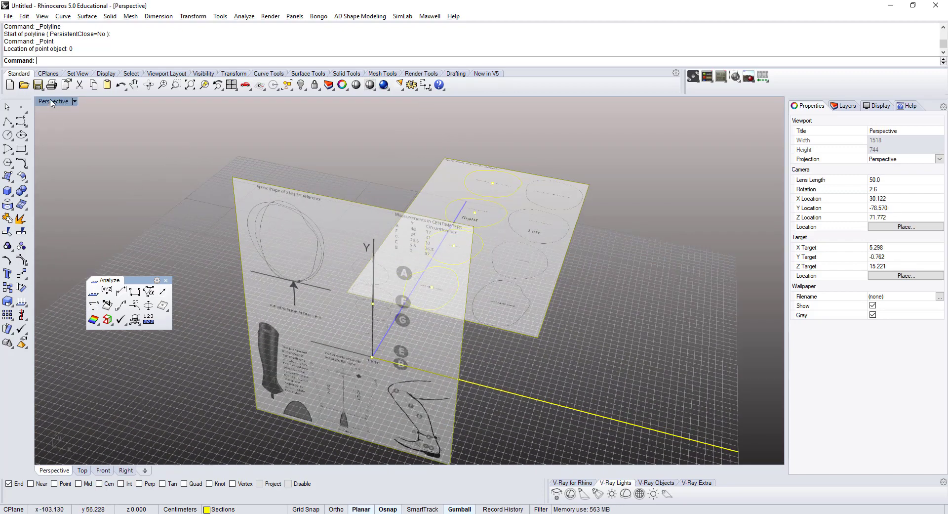
Return to a maximized Front view framing the leg outlines, measurement table and Y axis with its two points
double_click(52, 101)
scroll(228, 384, "up", 4)
right_click_drag(229, 385, 281, 313)
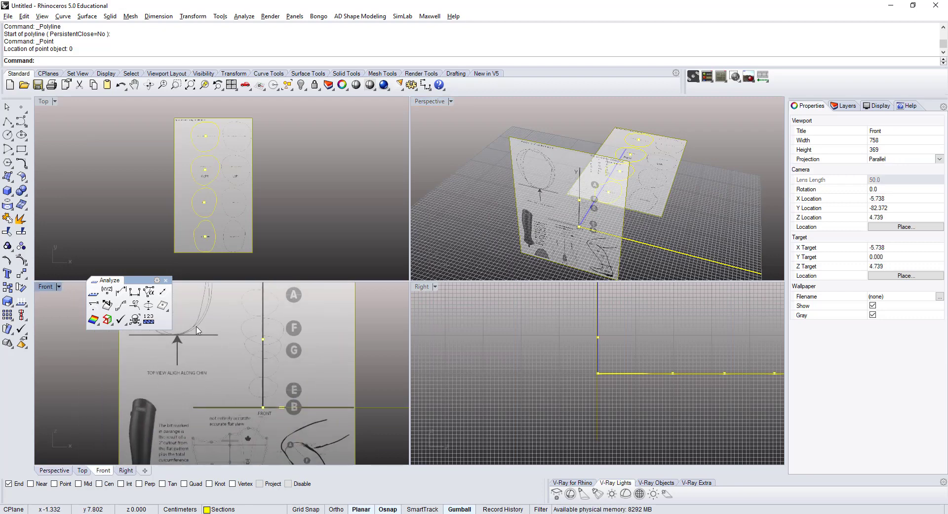
double_click(40, 287)
scroll(484, 222, "down", 2)
right_click_drag(485, 222, 414, 345)
scroll(431, 395, "up", 2)
scroll(405, 291, "down", 2)
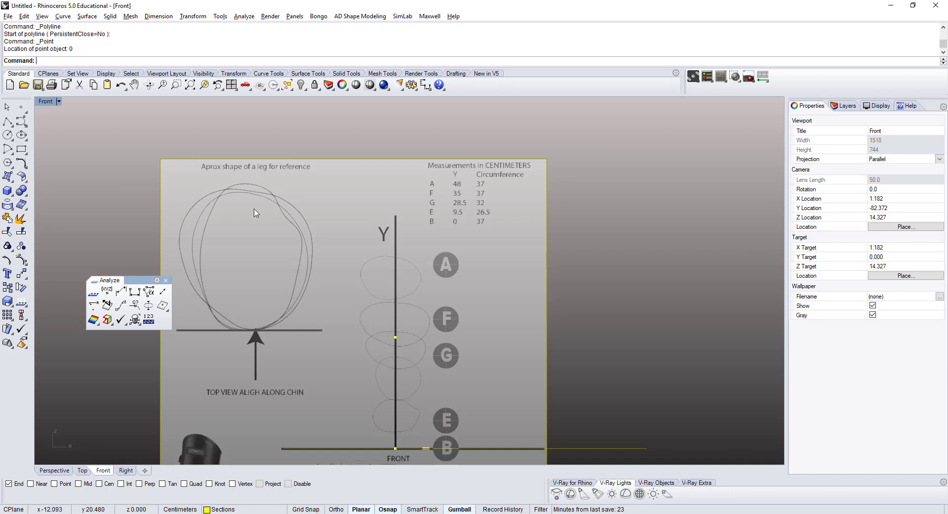
Restrict object snapping to Point only, turning off End snapping
left_click(8, 288)
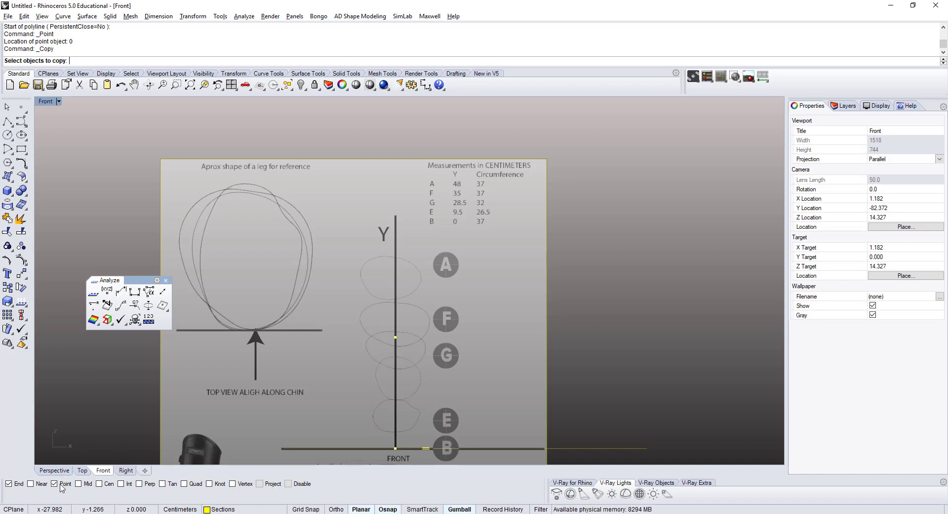
left_click(18, 484)
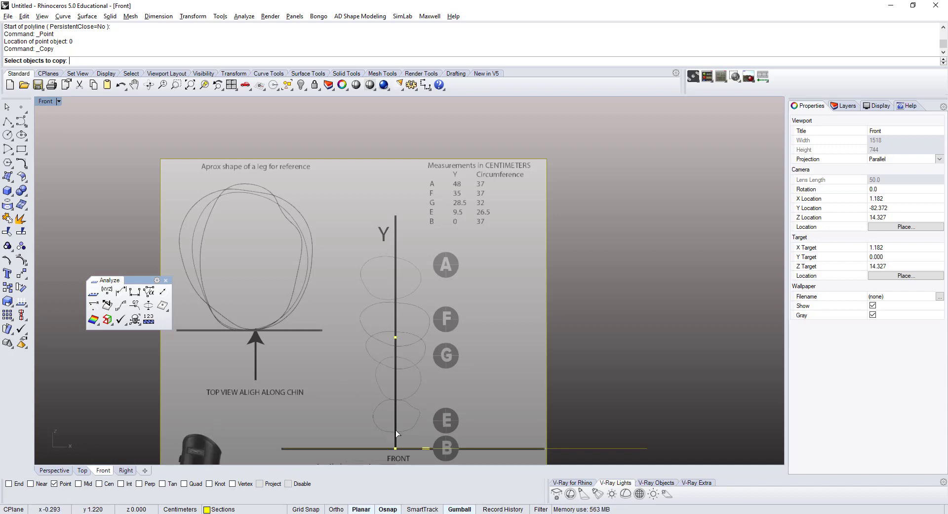
key("Escape")
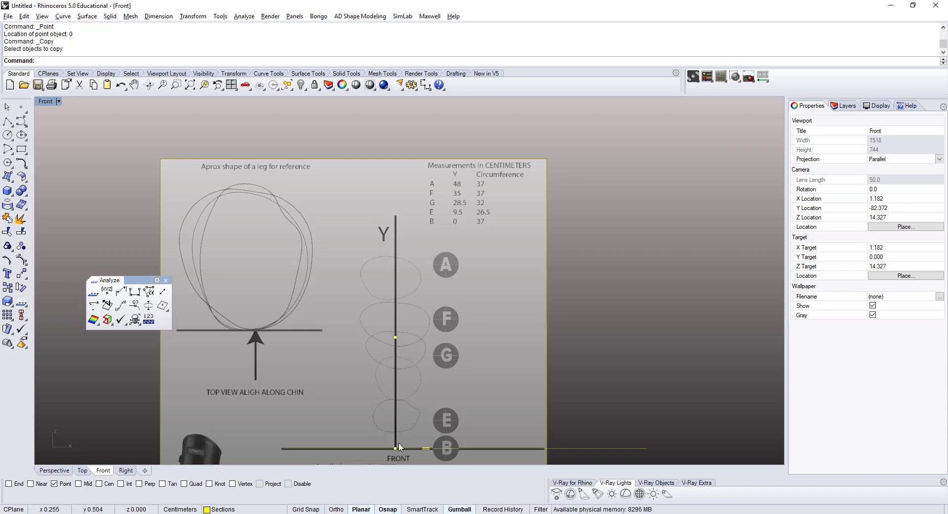
Copy the origin point 28.5 cm upward along the sheet's Y axis for height G
left_click(6, 287)
left_click(395, 448)
left_click(429, 455)
key("Return")
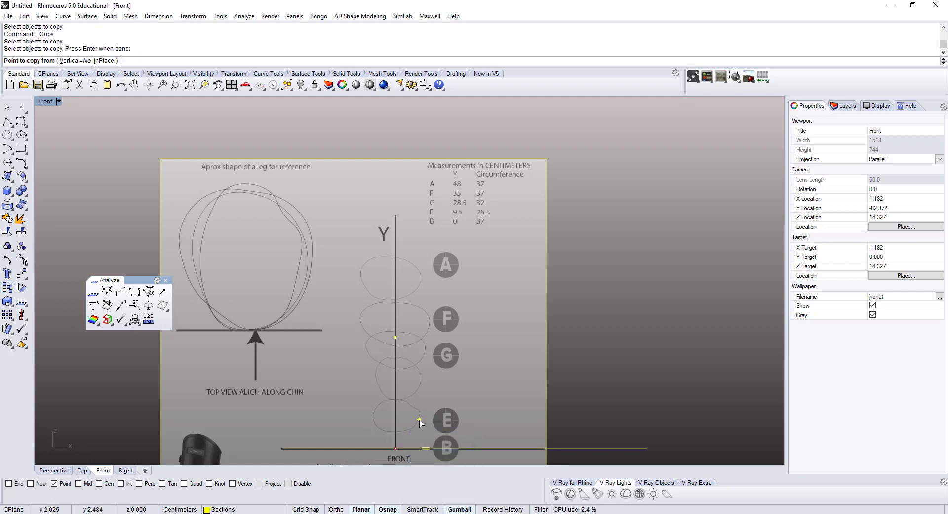
left_click(395, 448)
left_click(395, 448)
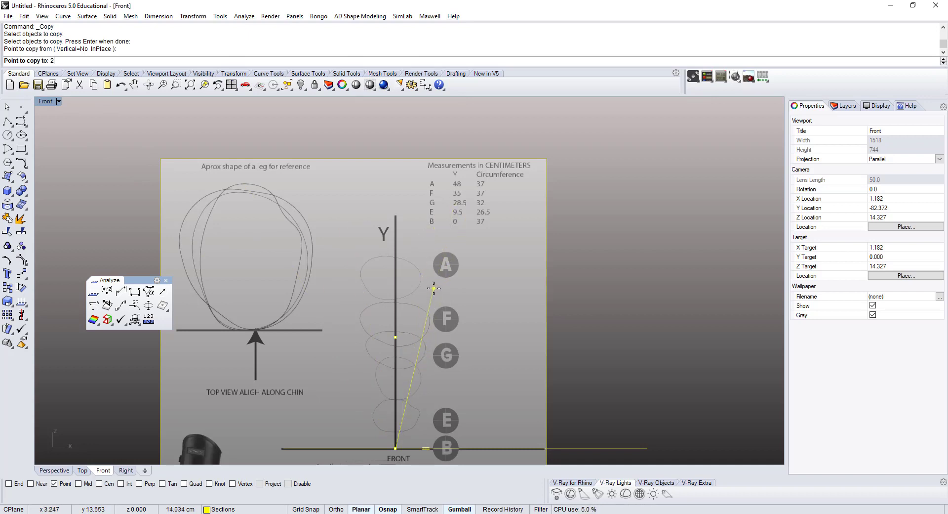
key("Return")
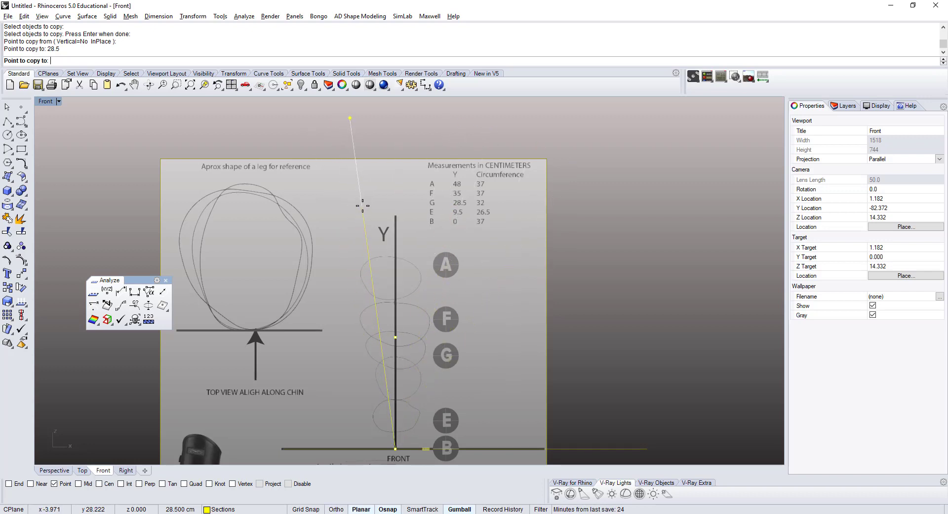
left_click(381, 163)
key("Escape")
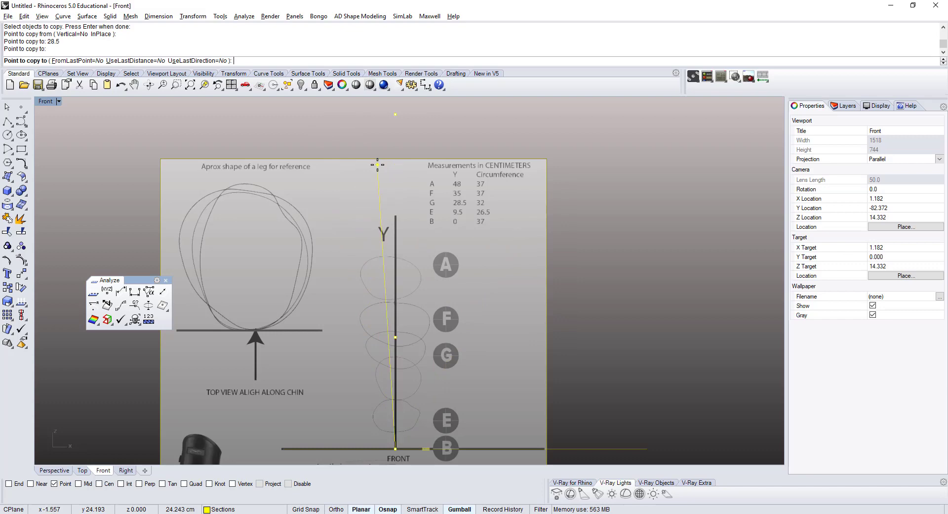
left_click(396, 114)
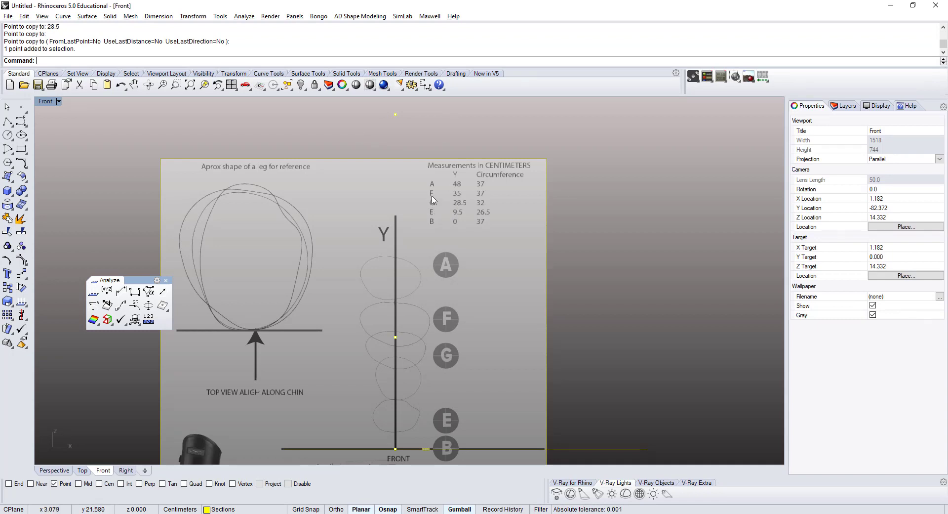
Try to copy the origin point 35 cm upward along the Y axis using the gumball
left_click(395, 449)
left_click(419, 451)
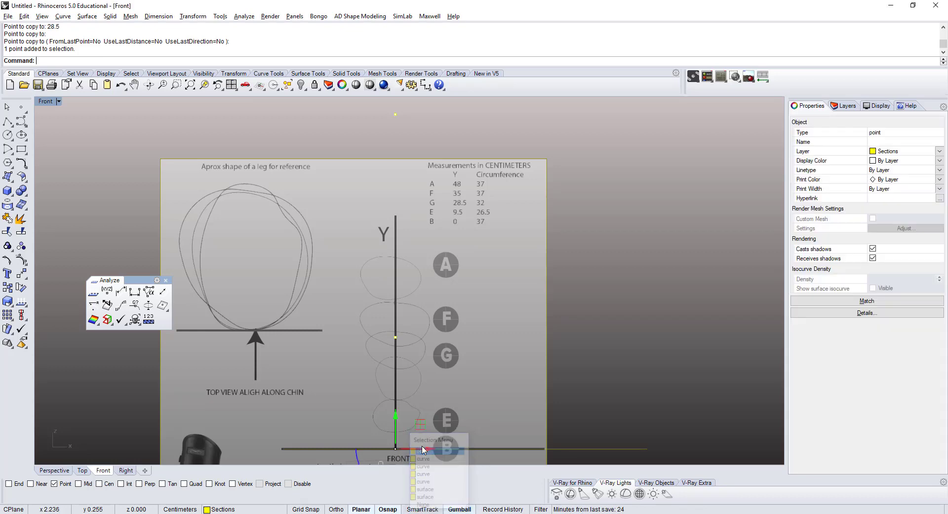
left_click(395, 421)
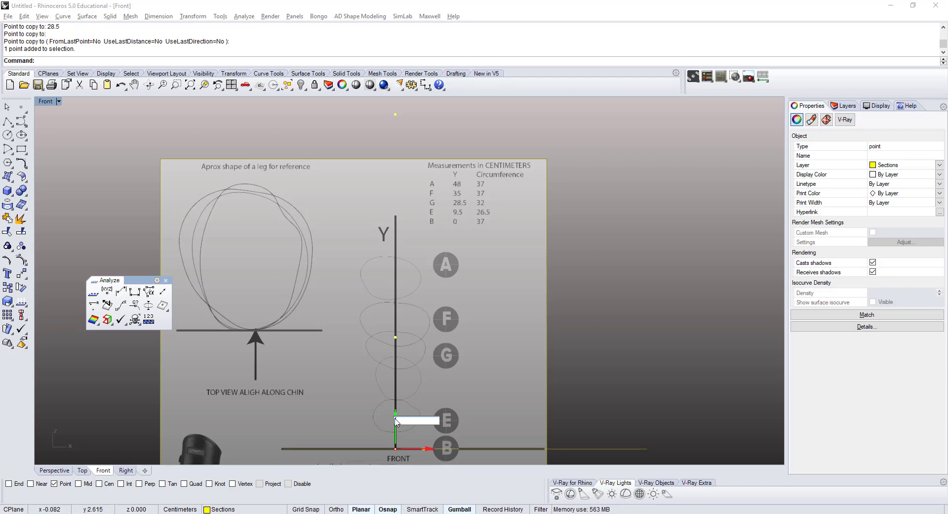
key("Return")
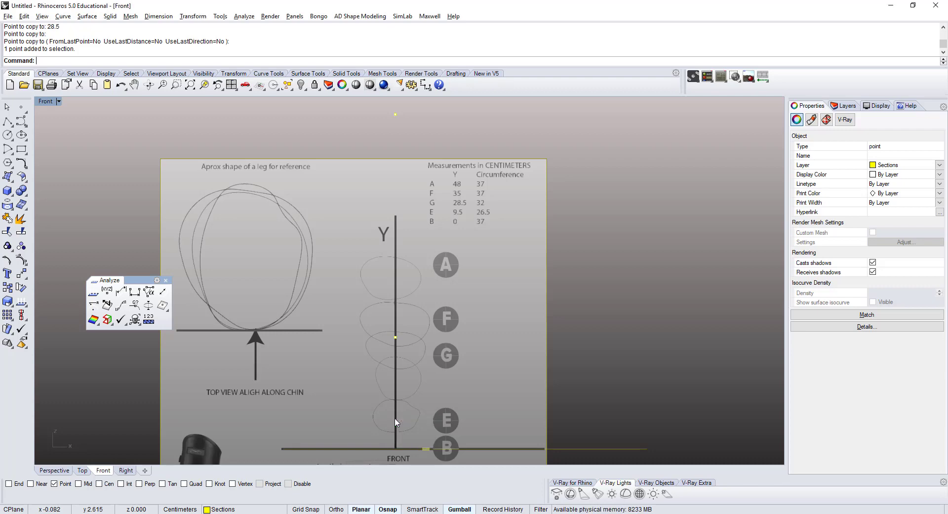
Compare the upper points with the Y values in the measurement table and undo the last gumball copy
scroll(428, 403, "down", 5)
left_click(525, 238)
scroll(450, 326, "up", 5)
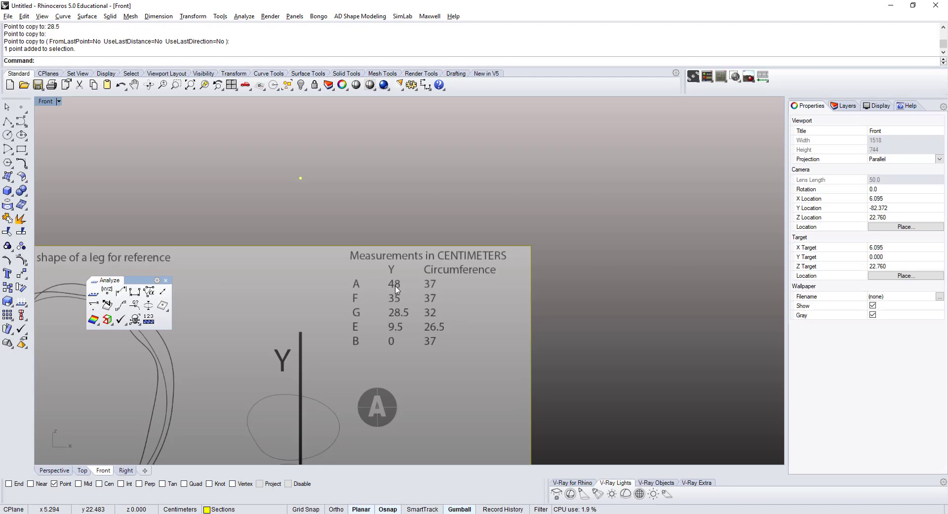
scroll(385, 312, "down", 5)
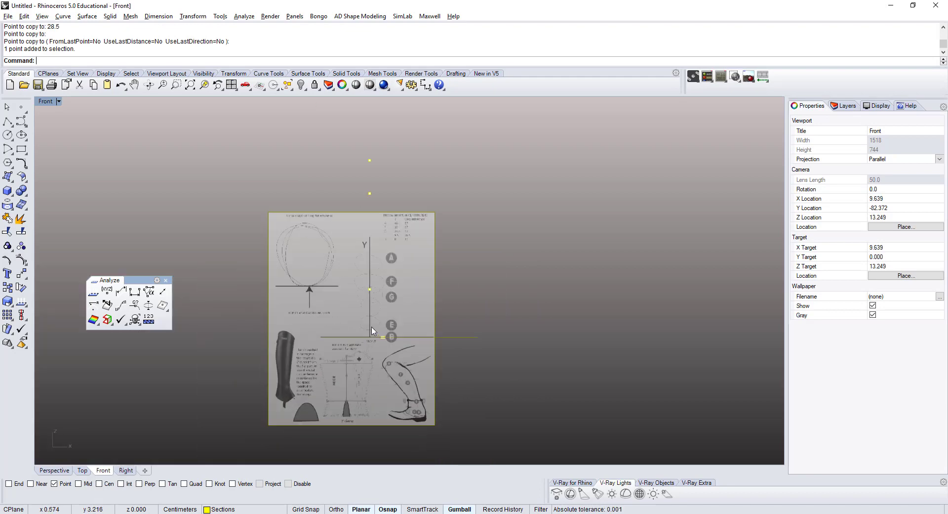
scroll(372, 330, "up", 5)
scroll(373, 342, "down", 5)
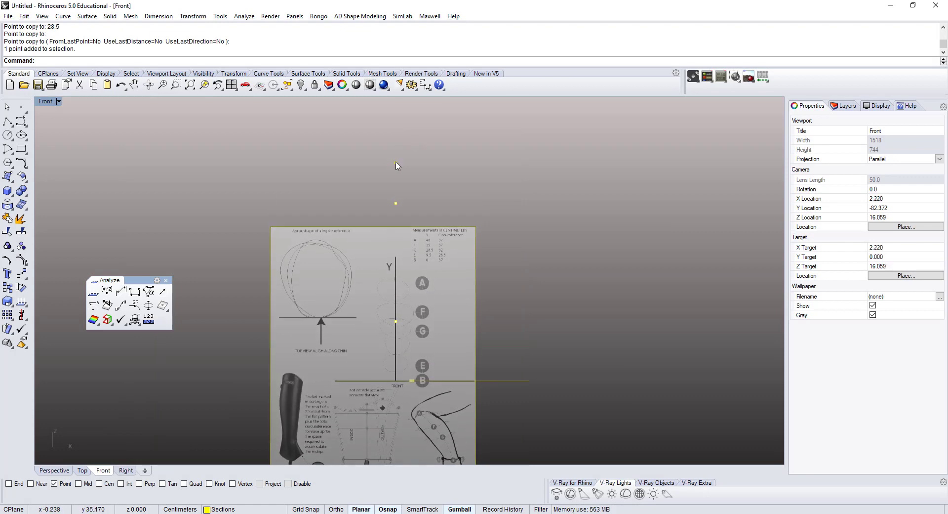
scroll(432, 244, "up", 3)
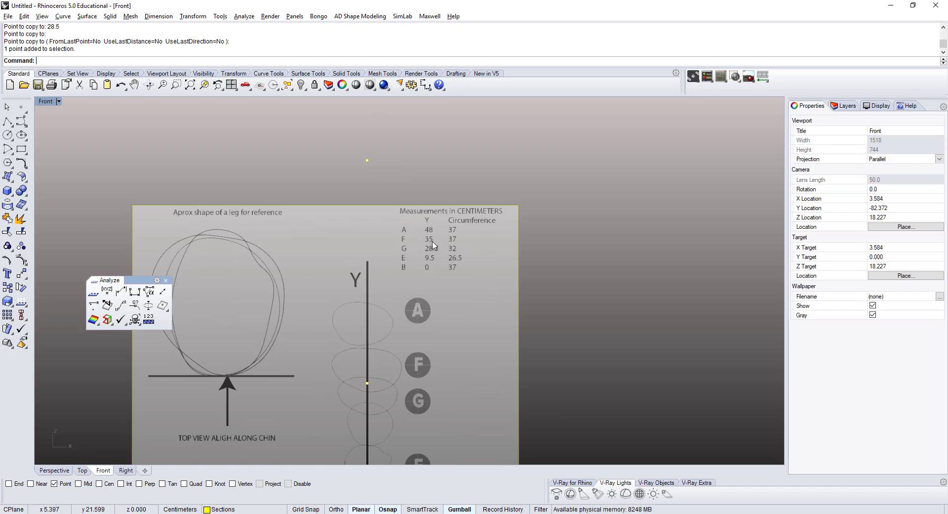
scroll(432, 243, "down", 3)
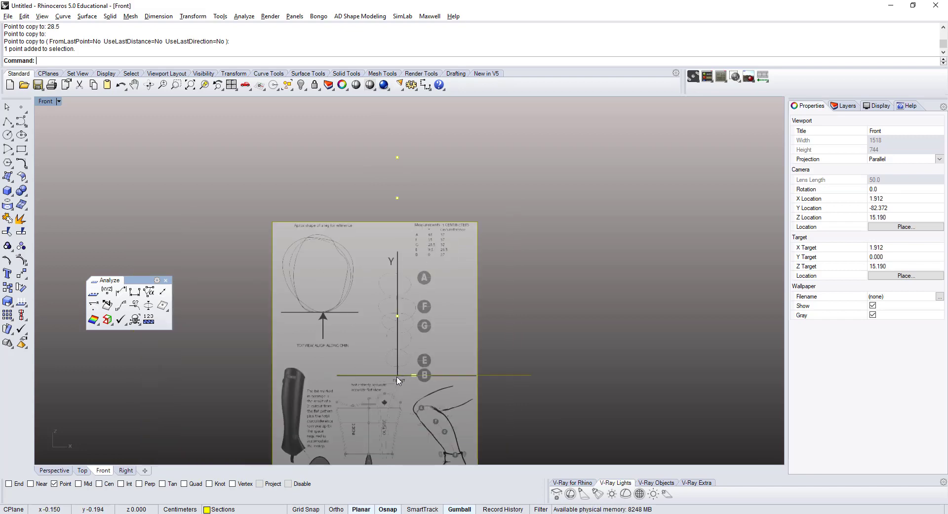
key("ctrl+z")
key("Escape")
Copy the origin point 35 cm straight up with the gumball for height F, checking it against the measurement table
scroll(406, 349, "up", 4)
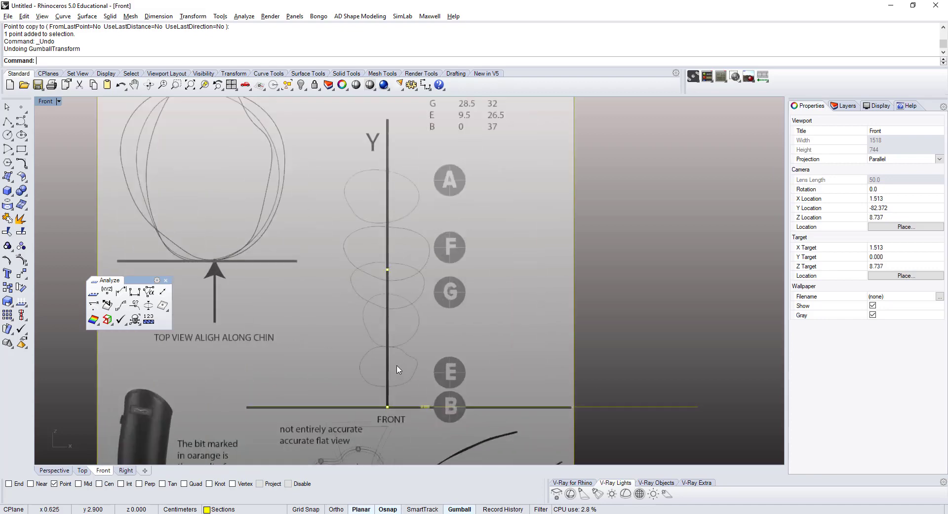
left_click(388, 408)
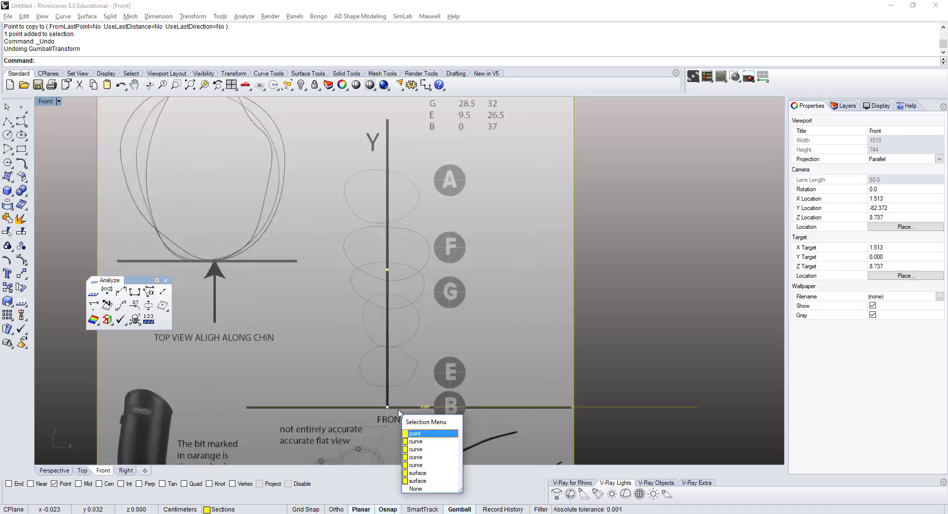
left_click(413, 434)
right_click_drag(415, 383, 425, 330)
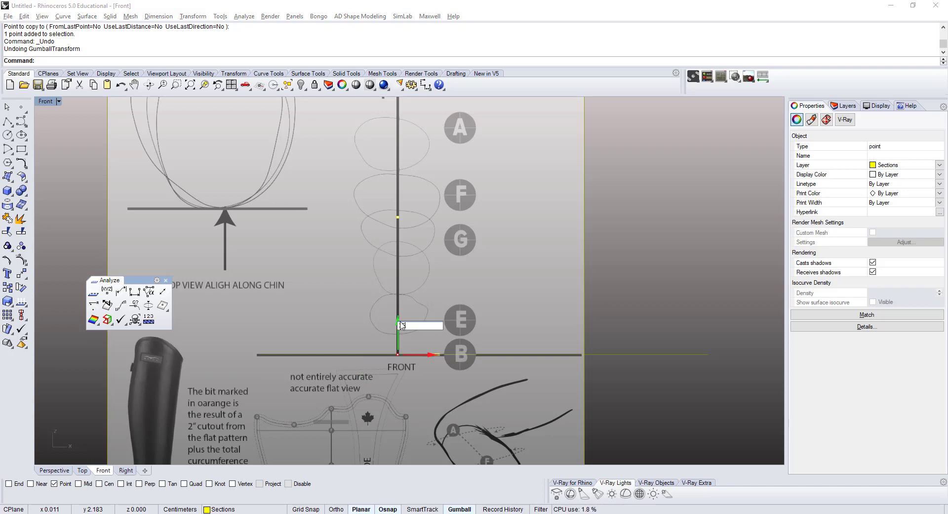
scroll(401, 326, "down", 3)
scroll(439, 177, "up", 8)
scroll(445, 181, "down", 4)
right_click_drag(445, 180, 441, 238)
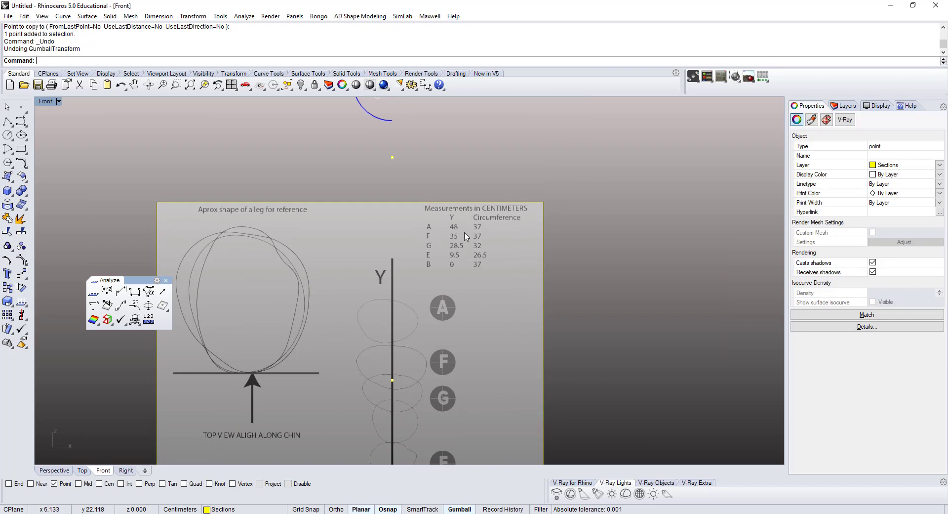
scroll(464, 237, "down", 2)
left_click(464, 195)
right_click_drag(443, 171, 432, 194)
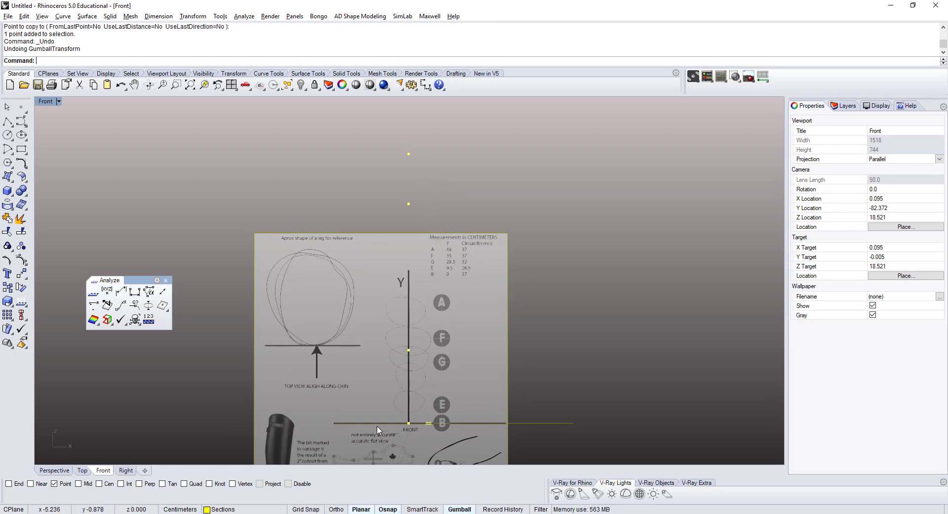
Copy the origin point 48 cm straight up with the gumball for height A and bring all height points into view
left_click(409, 426)
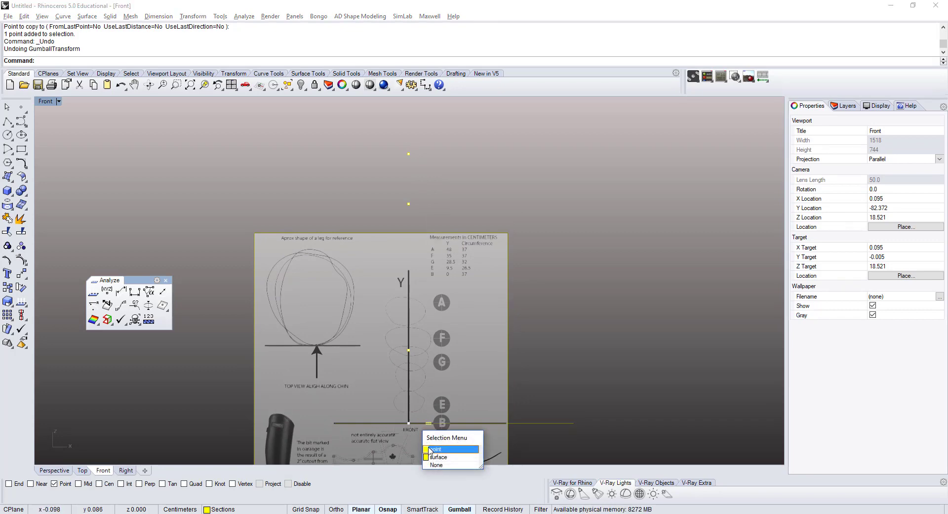
left_click(427, 447)
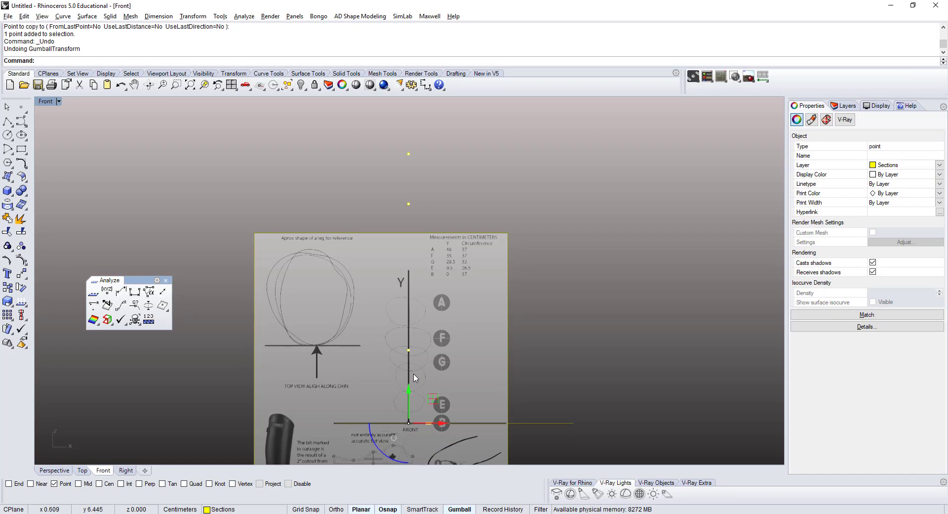
left_click(410, 393)
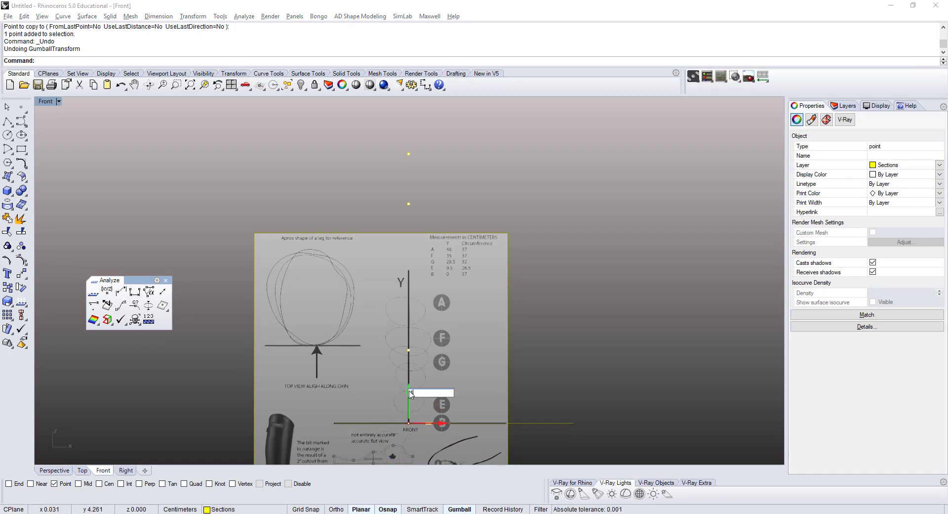
key("Return")
scroll(431, 345, "down", 8)
right_click_drag(441, 298, 427, 282)
left_click(459, 250)
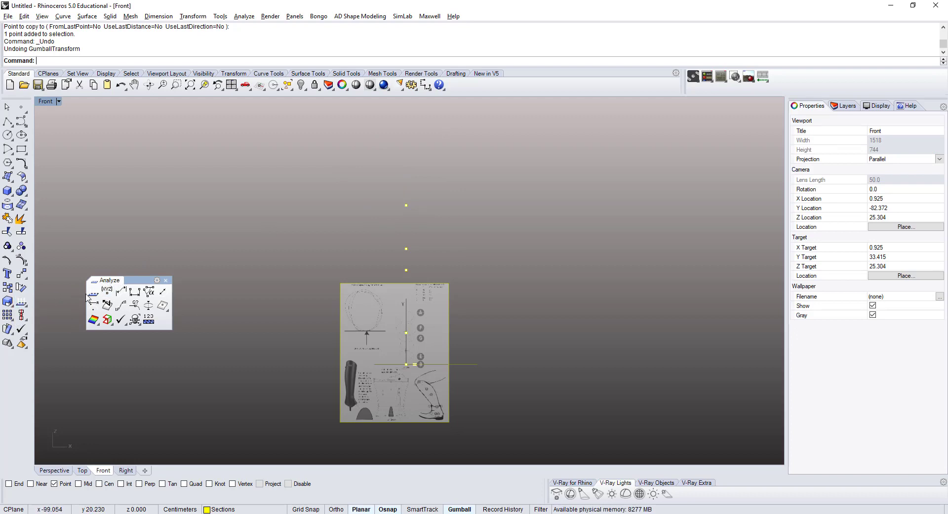
Measure the distances from the origin point to the E and G height points above it on the Y axis
left_click(135, 292)
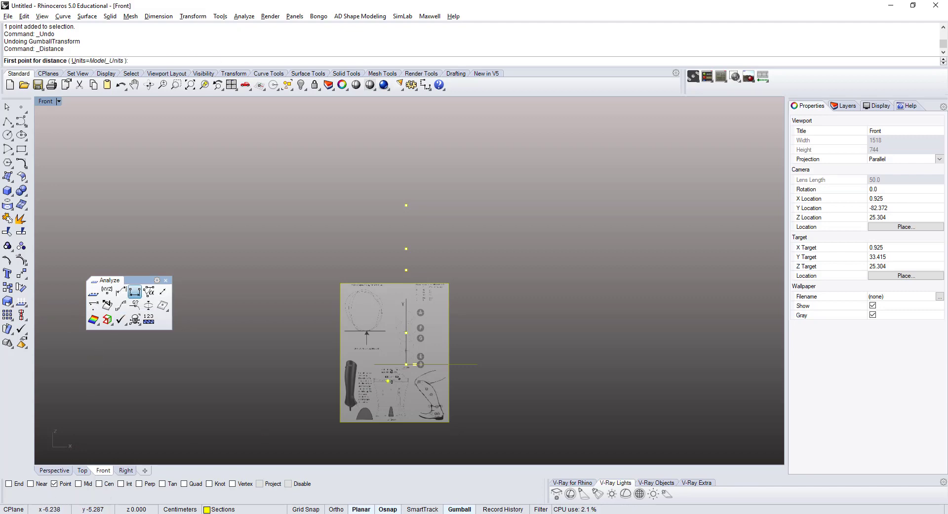
scroll(412, 363, "up", 4)
left_click(408, 359)
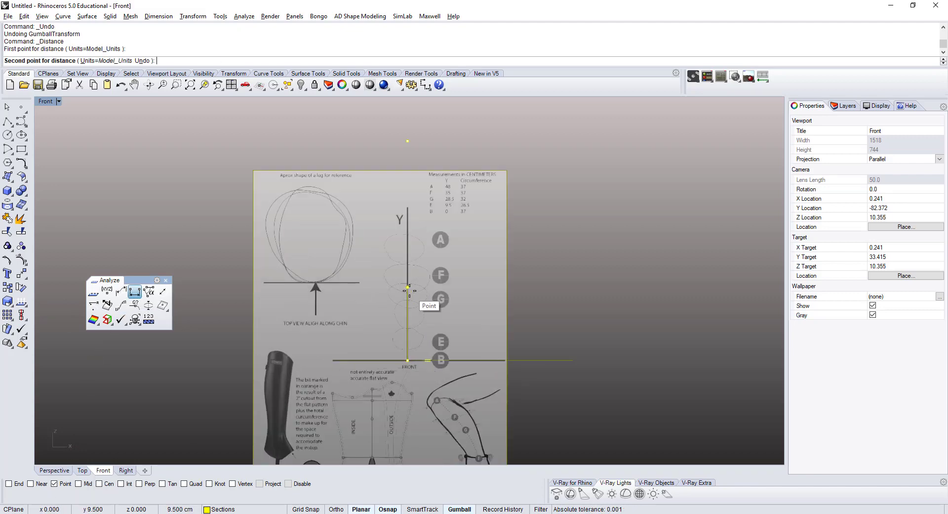
left_click(410, 299)
key("Return")
left_click(408, 360)
left_click(408, 287)
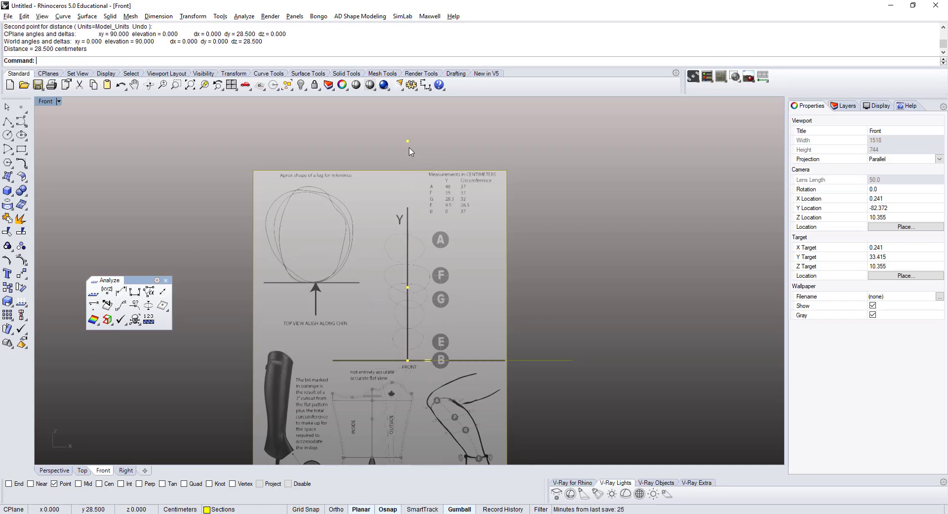
Measure the distance from the base point at B up to the point marking the height of section F
scroll(444, 201, "up", 3)
right_click_drag(456, 210, 449, 254)
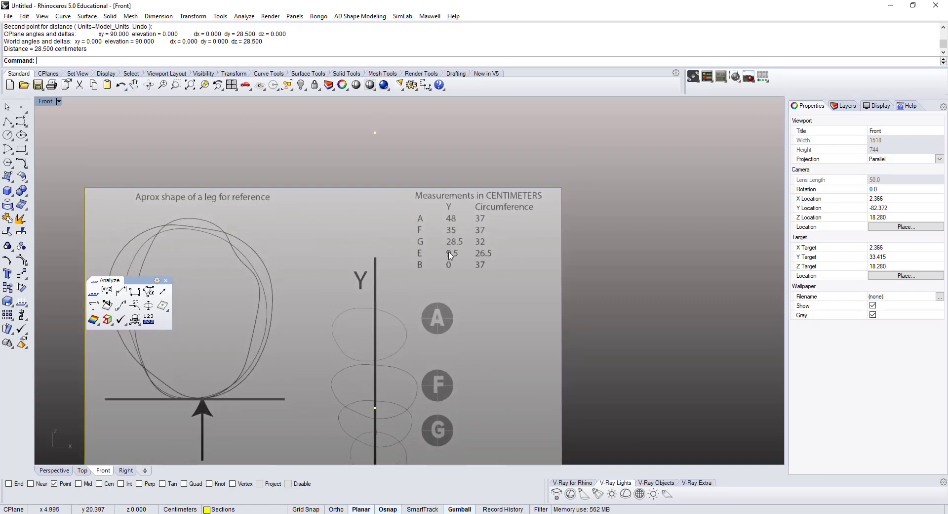
scroll(449, 247, "down", 4)
key("Return")
left_click(422, 374)
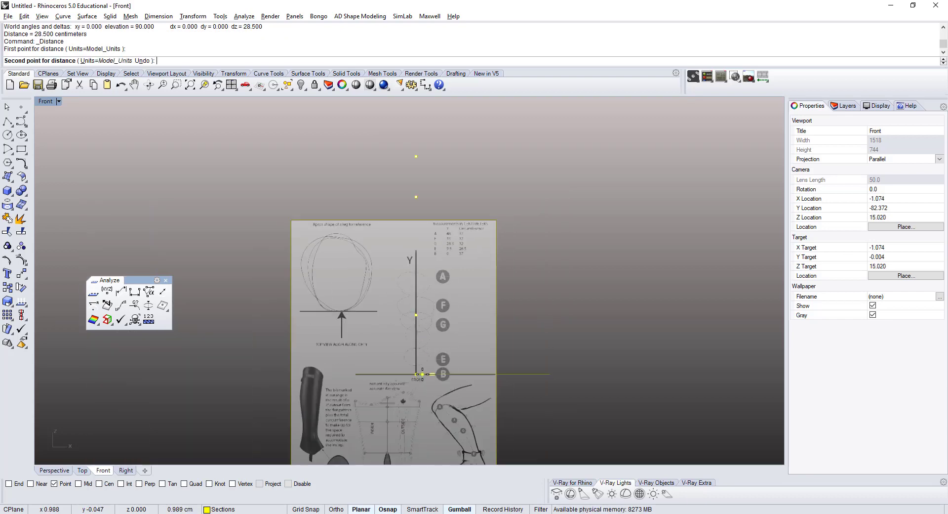
left_click(413, 159)
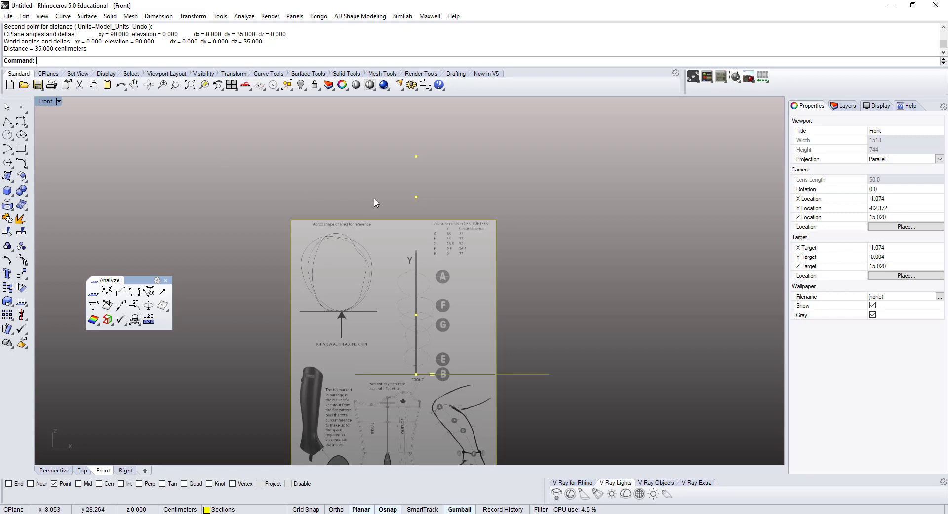
Measure the distance from the base point at B up to the topmost point, which marks section A
scroll(470, 275, "up", 4)
scroll(483, 279, "down", 4)
key("Return")
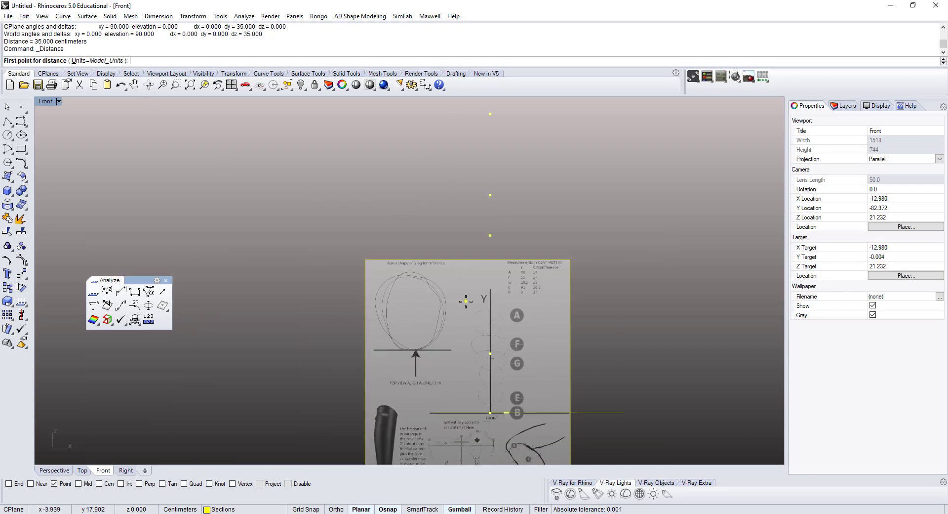
left_click(490, 412)
right_click_drag(455, 183, 394, 260)
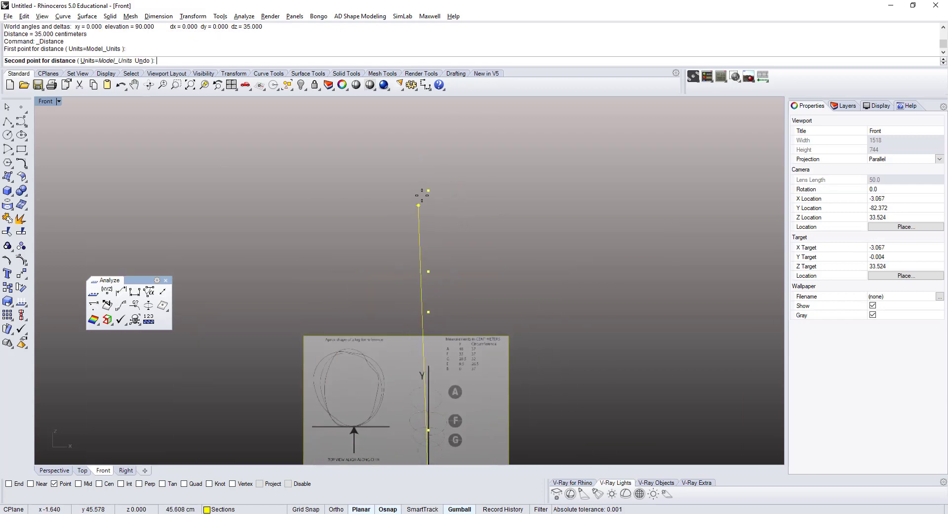
left_click(428, 191)
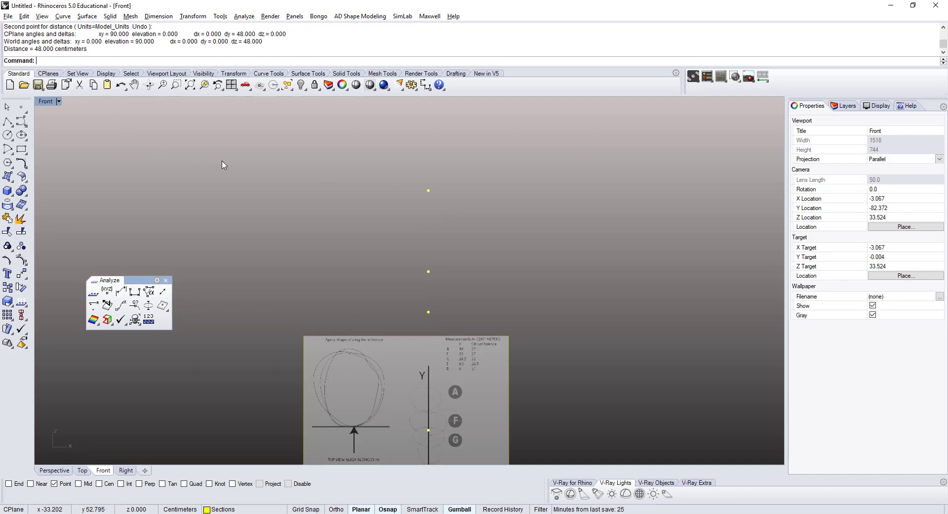
Bring up the dimension tools and add a vertical dimension from the base point at B to the section E point
left_click(426, 87)
left_click_drag(426, 95, 562, 118)
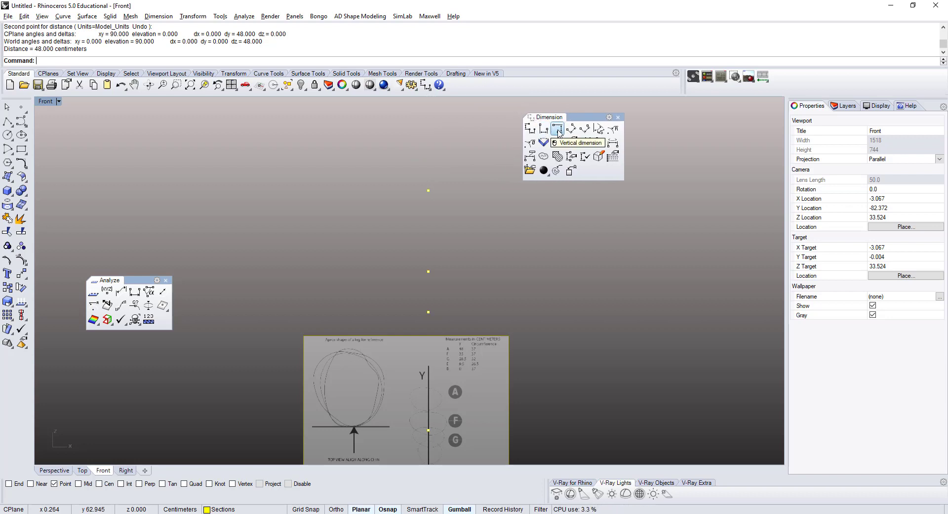
left_click(558, 131)
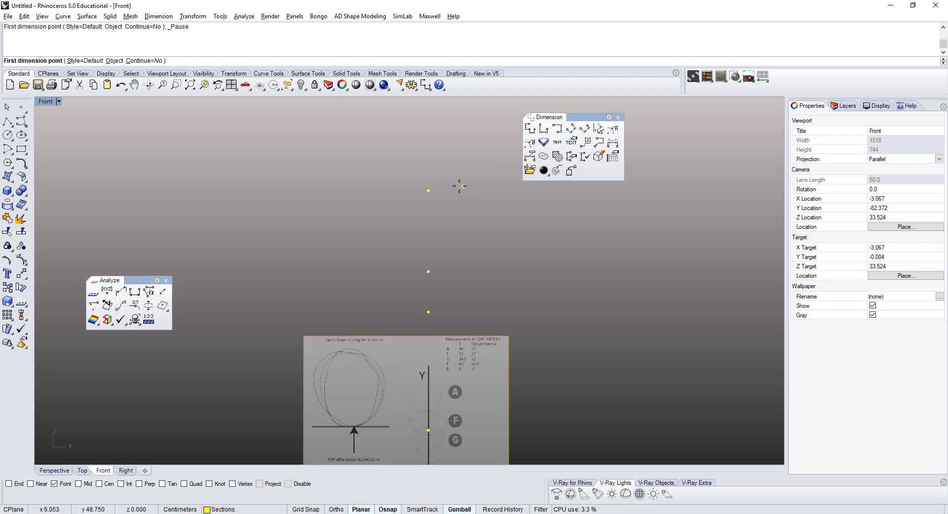
scroll(457, 183, "down", 6)
scroll(444, 353, "up", 8)
left_click(436, 335)
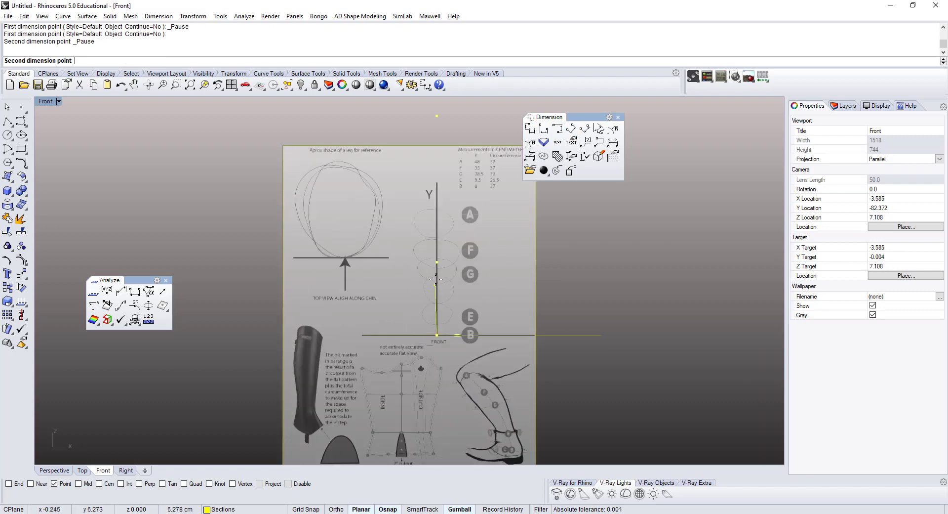
left_click(437, 262)
left_click(503, 277)
Add a vertical dimension from the base point to the section G point, placed outside the first dimension
right_click(462, 292)
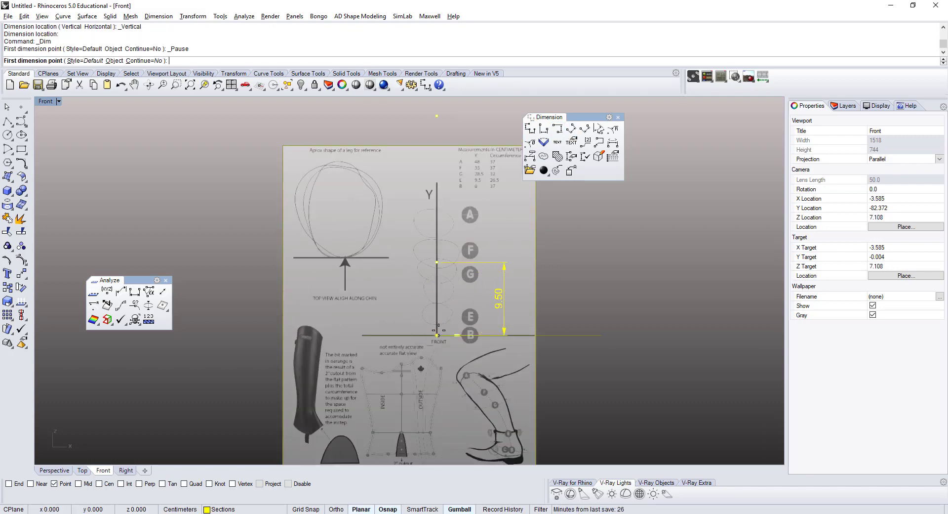
left_click(436, 335)
right_click_drag(421, 227, 400, 326)
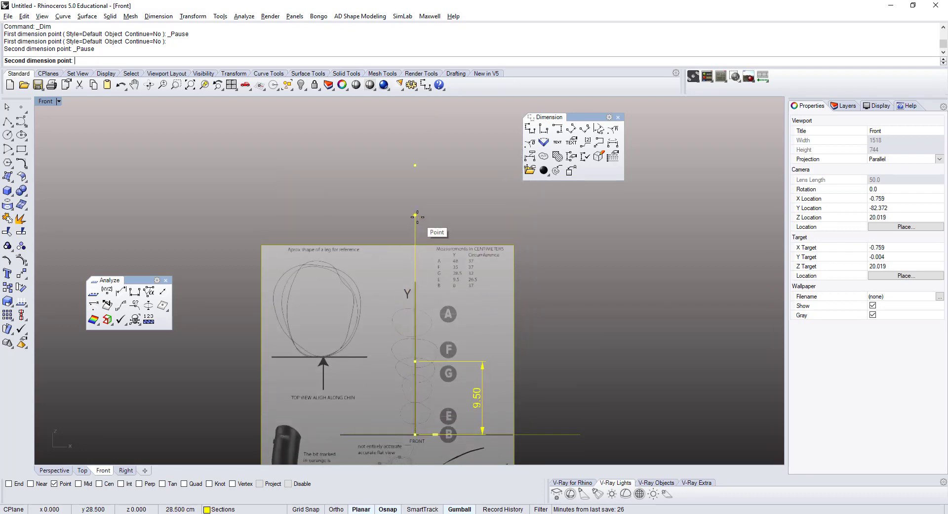
left_click(415, 216)
left_click(531, 251)
Add a vertical dimension from the base point to the section F point, outside the section G dimension
right_click(427, 293)
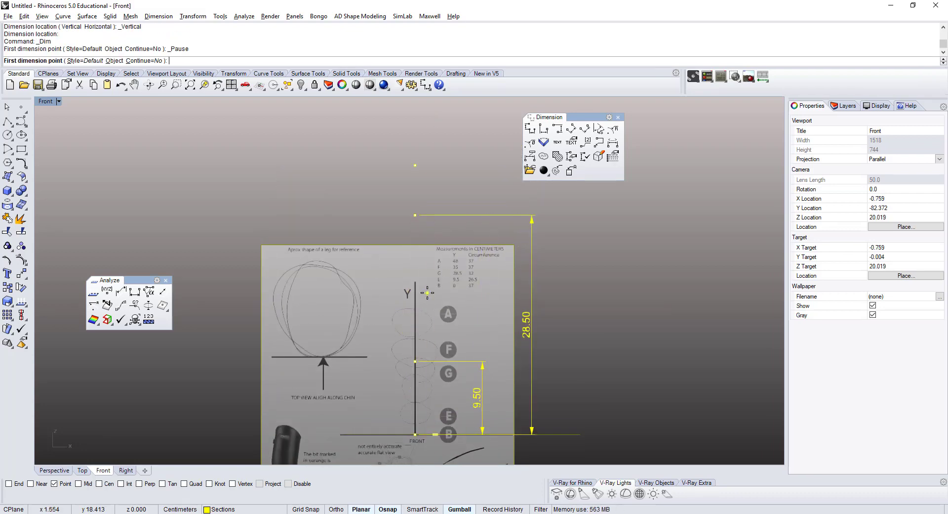
left_click(415, 434)
right_click_drag(346, 236, 337, 327)
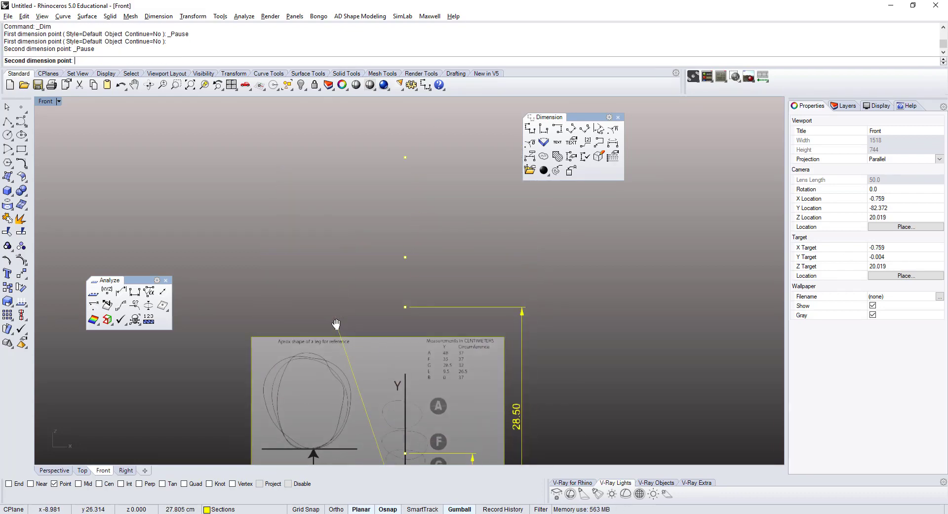
left_click(405, 256)
left_click(567, 275)
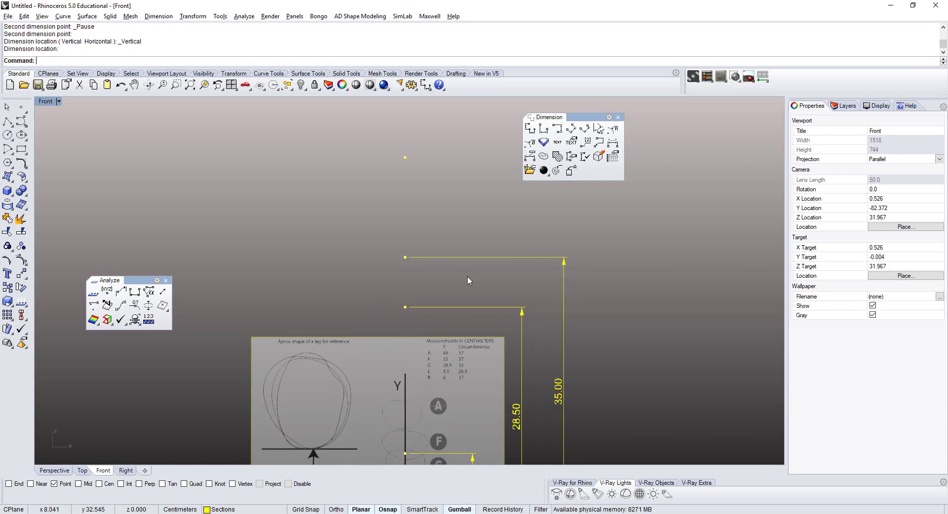
Add a vertical dimension from the base point to the topmost section A point, as the outermost dimension
right_click(470, 277)
scroll(474, 281, "down", 3)
left_click(435, 385)
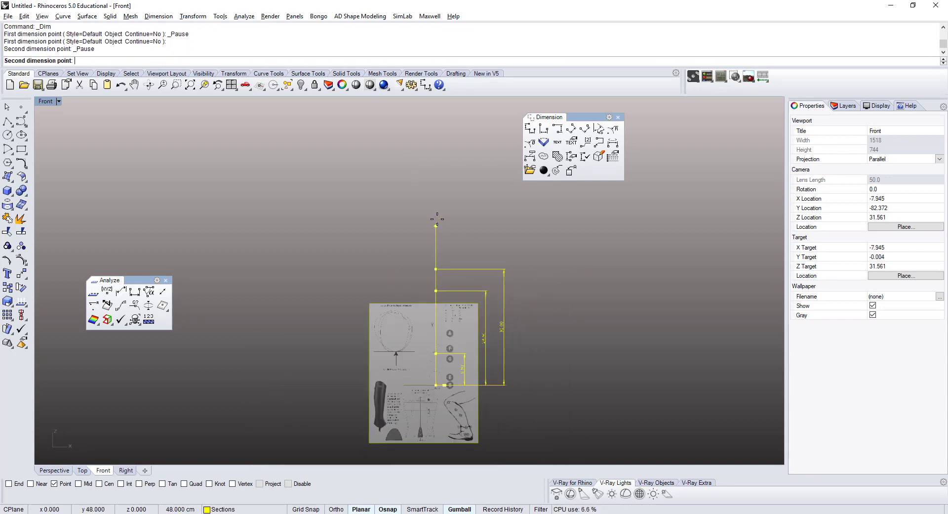
left_click(435, 225)
left_click(525, 247)
scroll(534, 297, "up", 4)
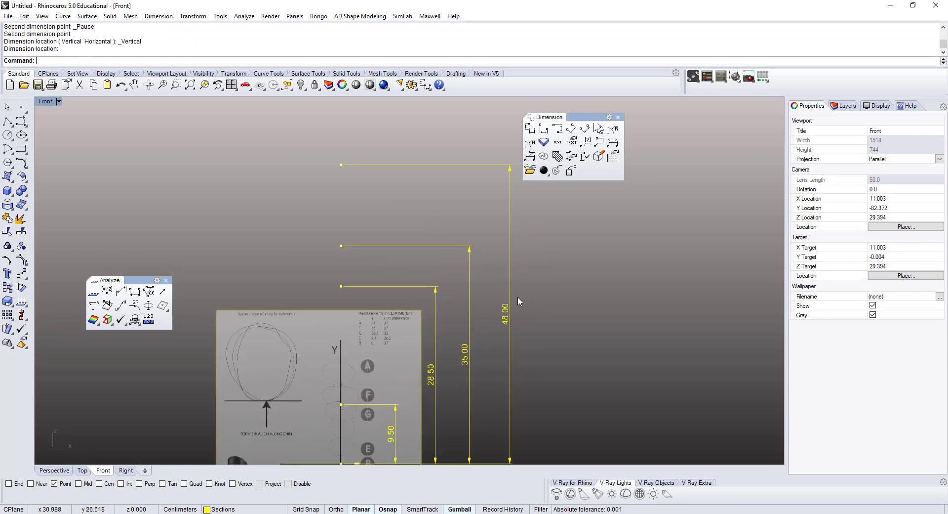
Place a point on the reference image's Y axis inside outline A, about 14.6 cm above the base line
scroll(392, 260, "down", 2)
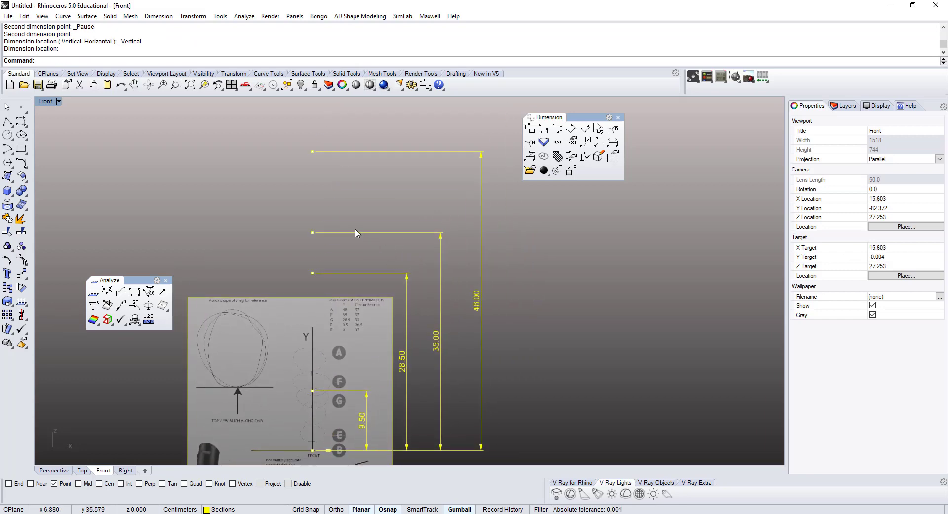
scroll(346, 257, "down", 2)
scroll(343, 266, "up", 3)
left_click(347, 277)
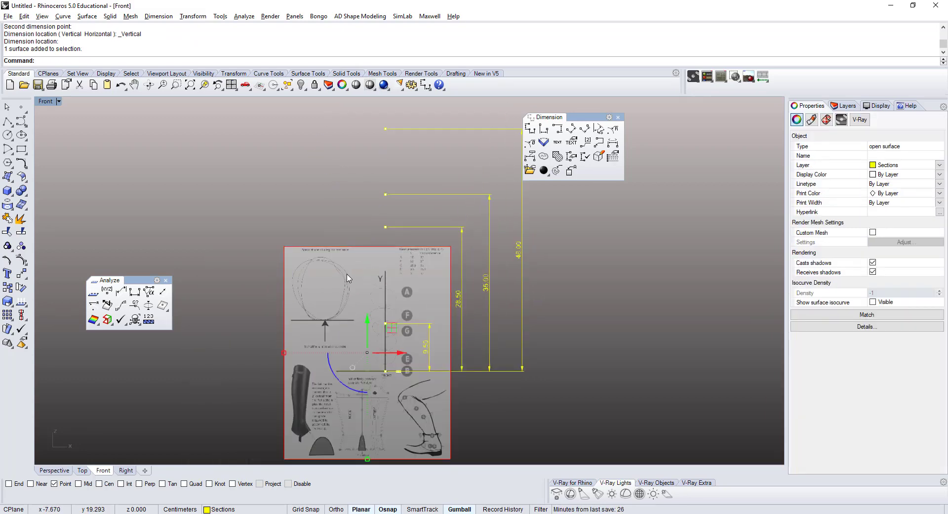
scroll(399, 291, "up", 6)
scroll(368, 292, "up", 2)
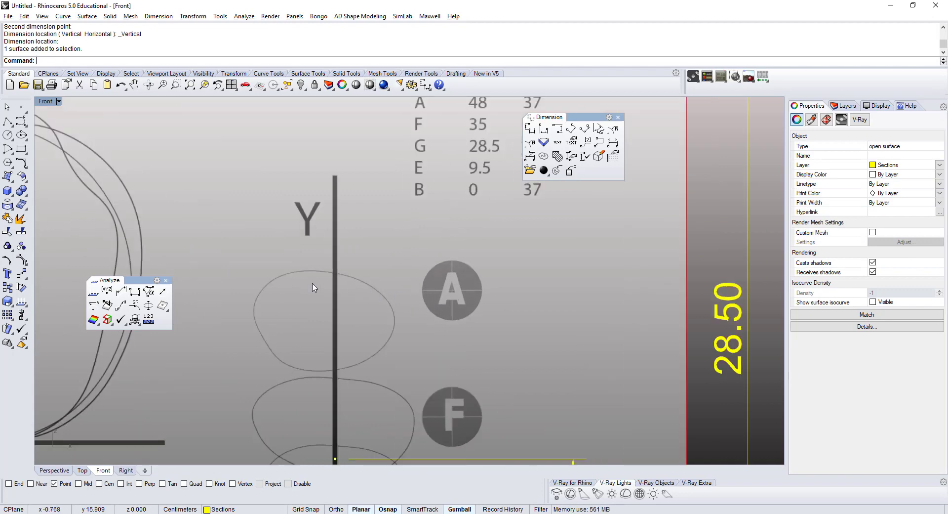
scroll(363, 308, "up", 2)
scroll(327, 312, "down", 8)
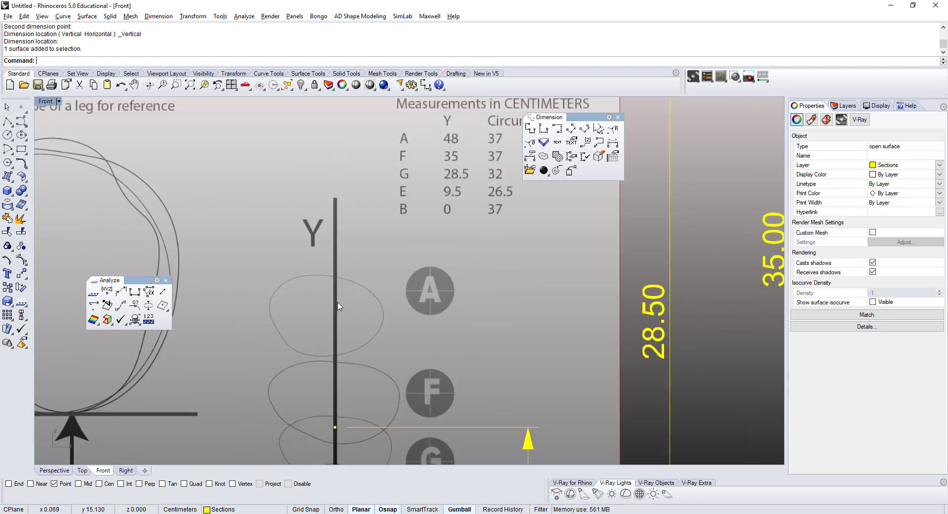
scroll(370, 271, "up", 3)
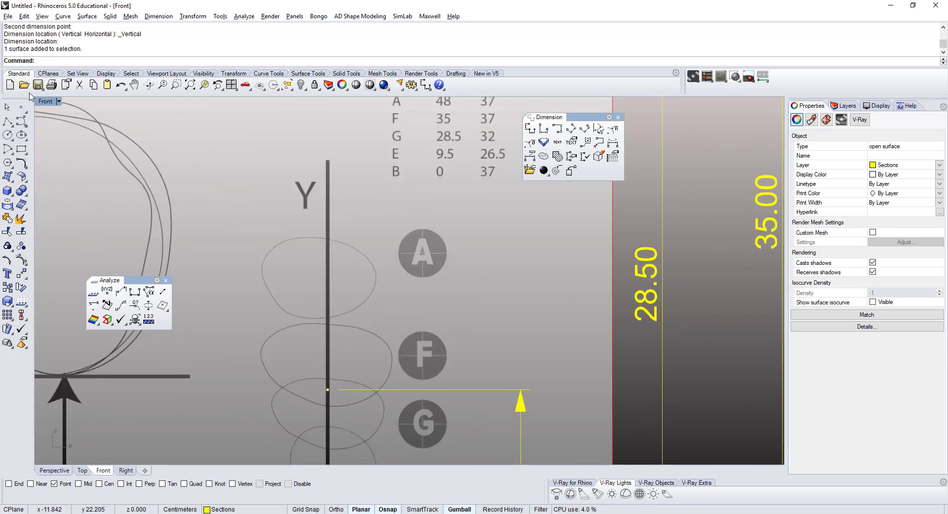
left_click(21, 107)
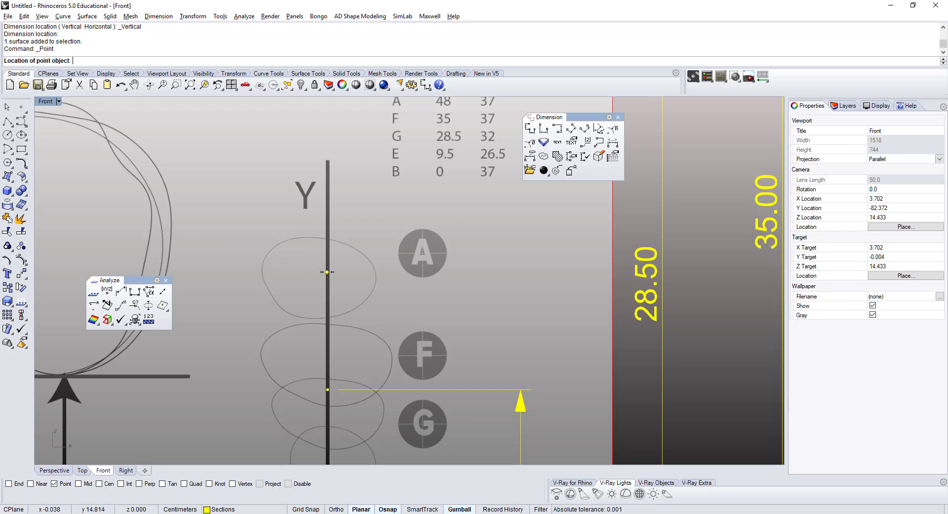
scroll(327, 272, "up", 2)
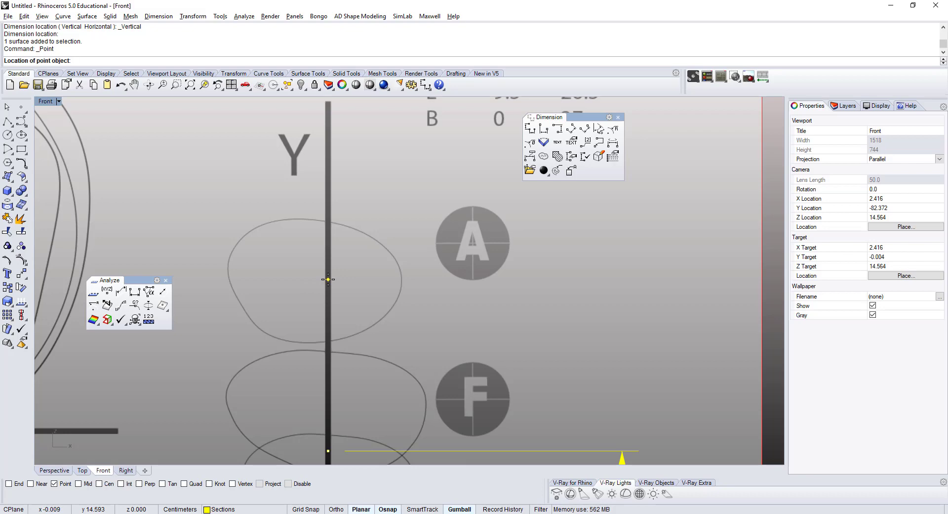
left_click(328, 279)
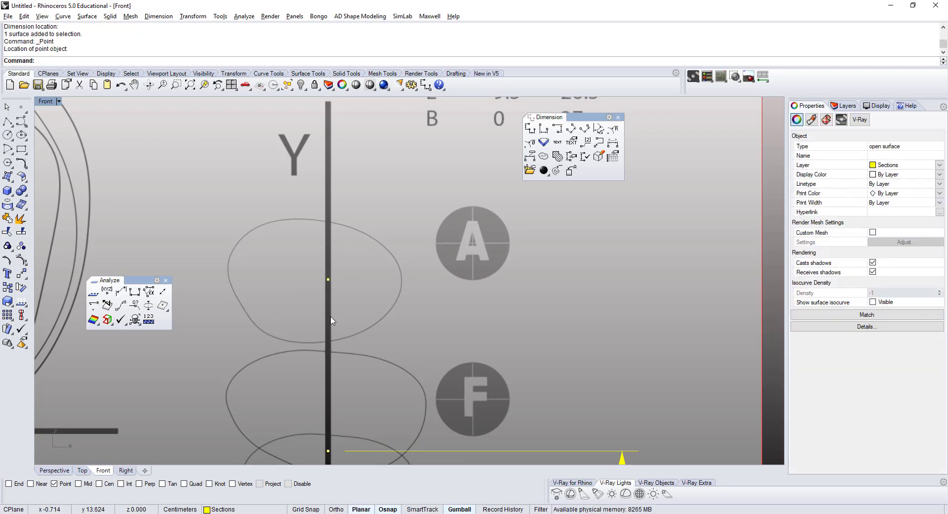
scroll(303, 234, "down", 6)
scroll(339, 237, "up", 3)
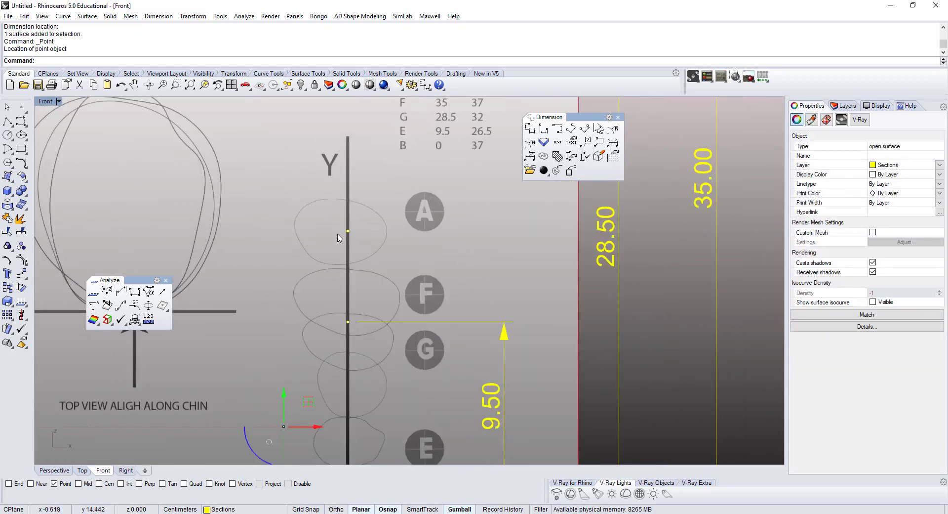
scroll(345, 234, "down", 3)
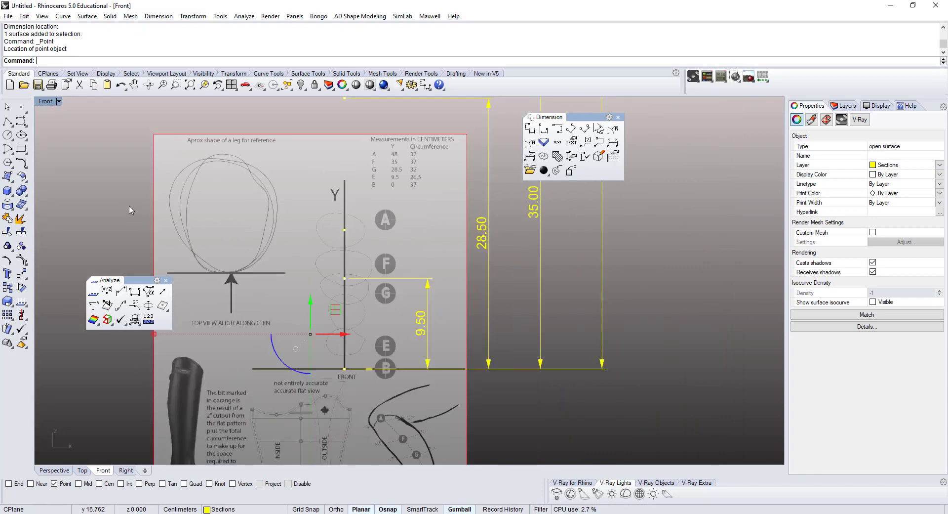
right_click(10, 302)
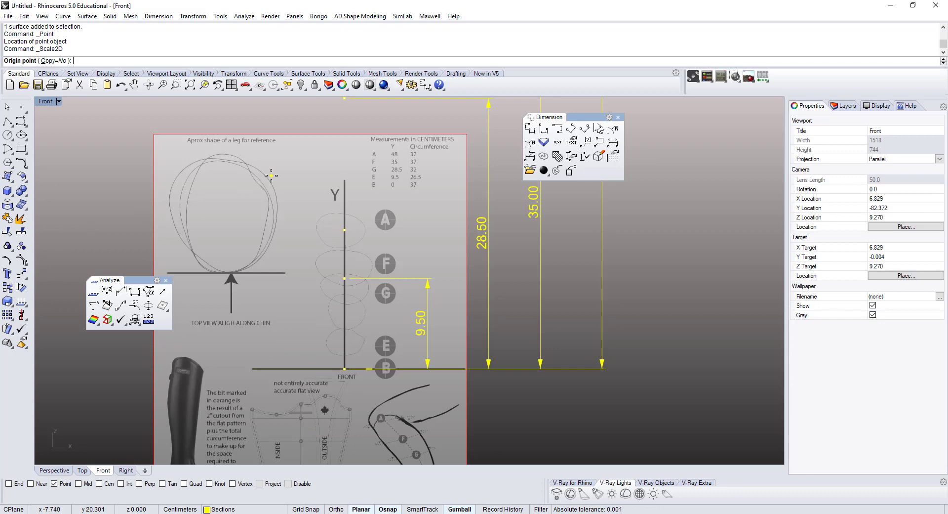
key("Escape")
key("Escape")
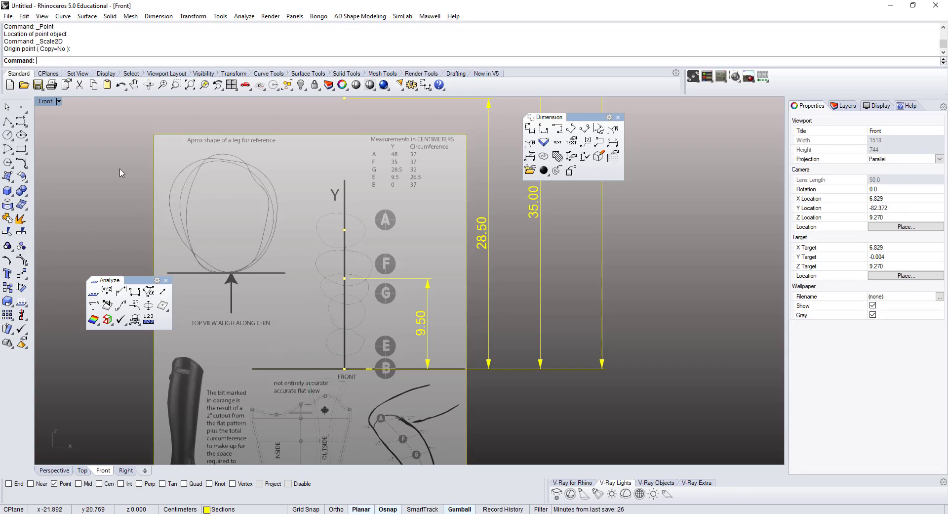
Try a 2D scale of the reference image together with the point inside outline A, using the base point as origin
right_click(8, 302)
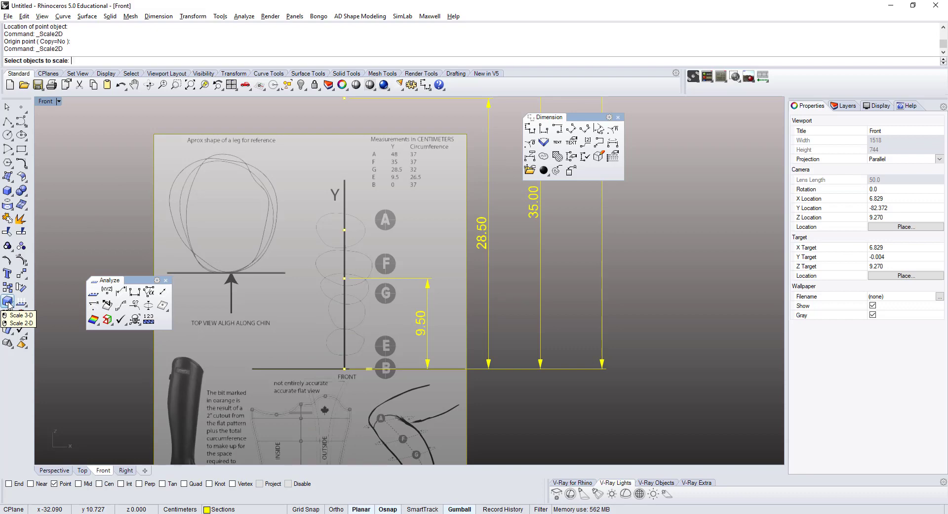
left_click(302, 231)
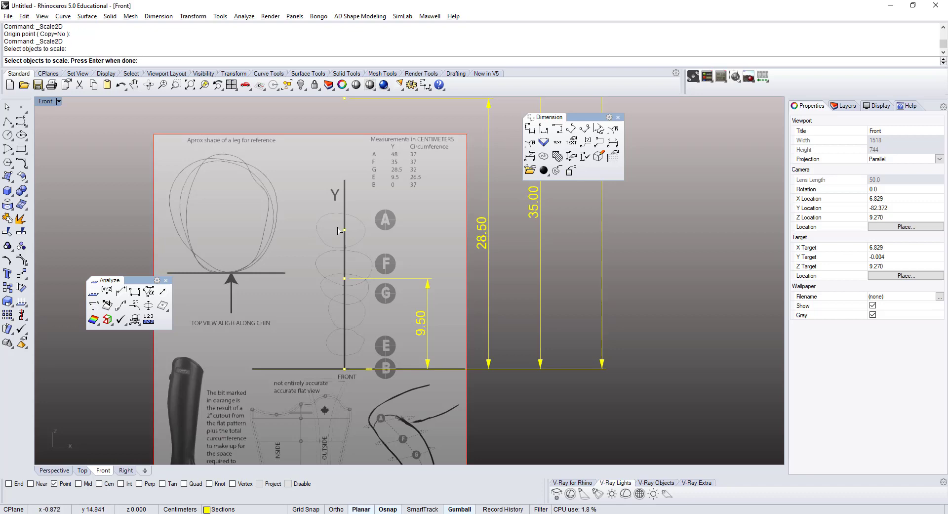
scroll(345, 229, "up", 10)
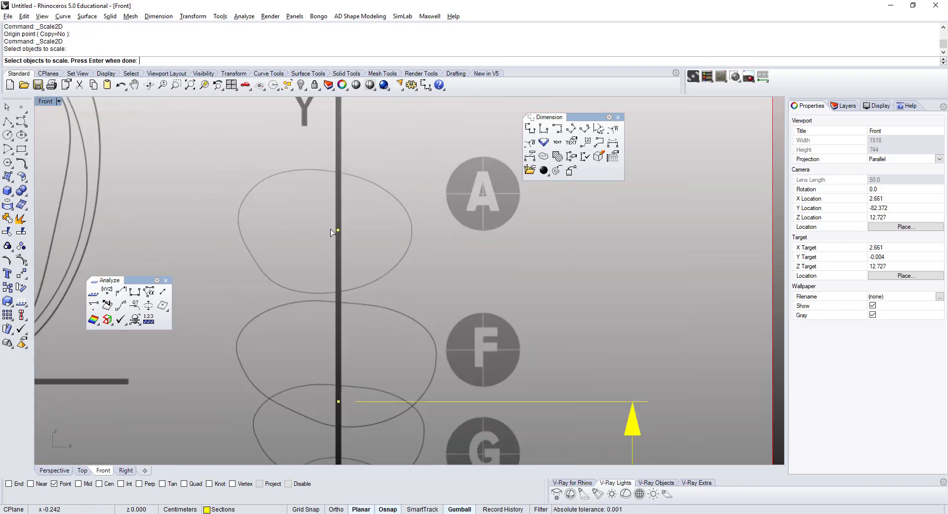
left_click(340, 231)
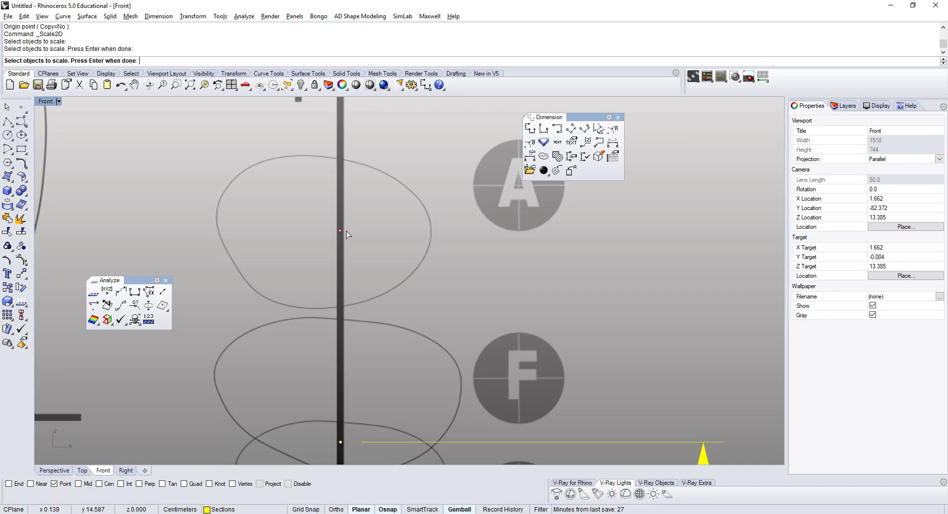
key("Return")
scroll(372, 237, "down", 8)
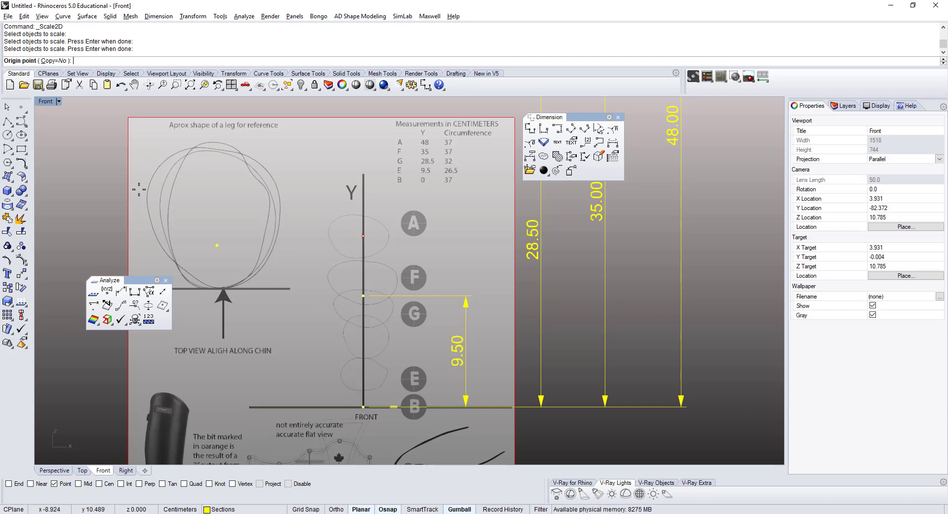
left_click(363, 406)
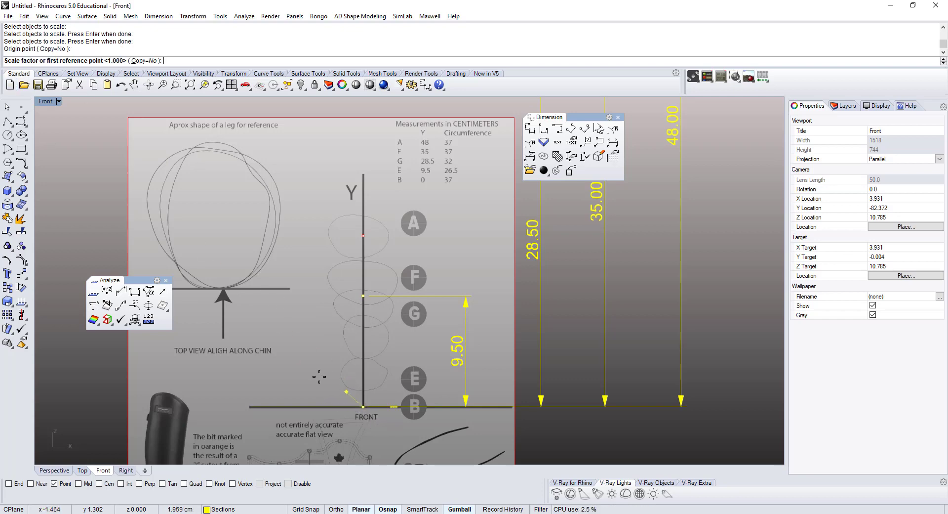
Try scaling from the point inside outline A as first reference to the 48 cm section A point as second reference
scroll(324, 368, "down", 2)
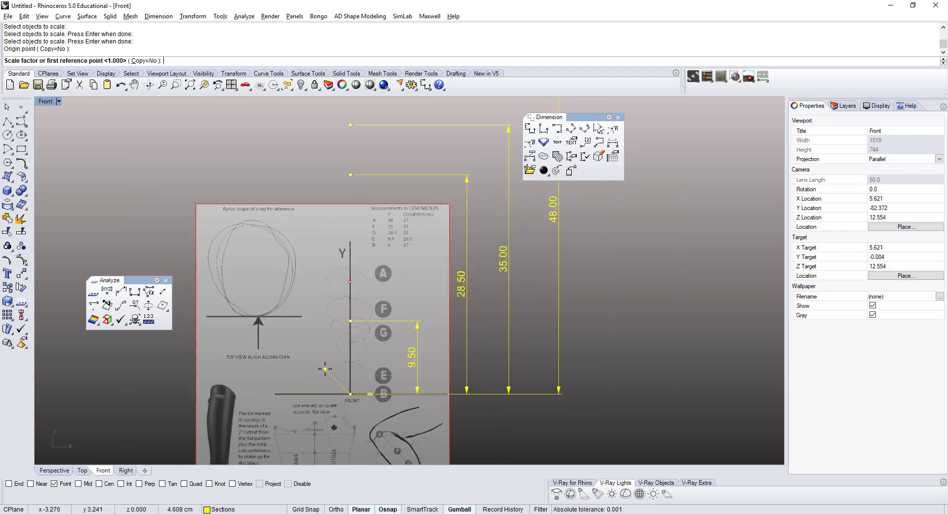
scroll(316, 332, "up", 4)
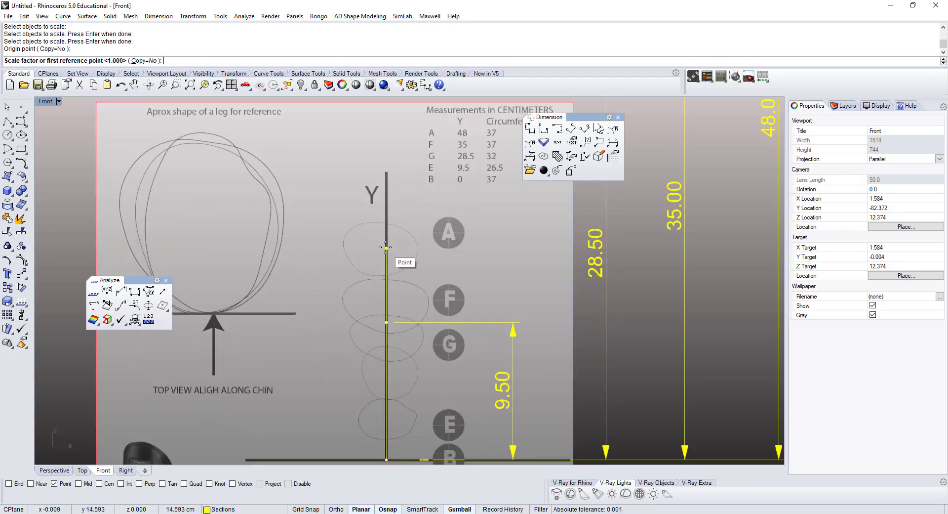
scroll(391, 249, "up", 3)
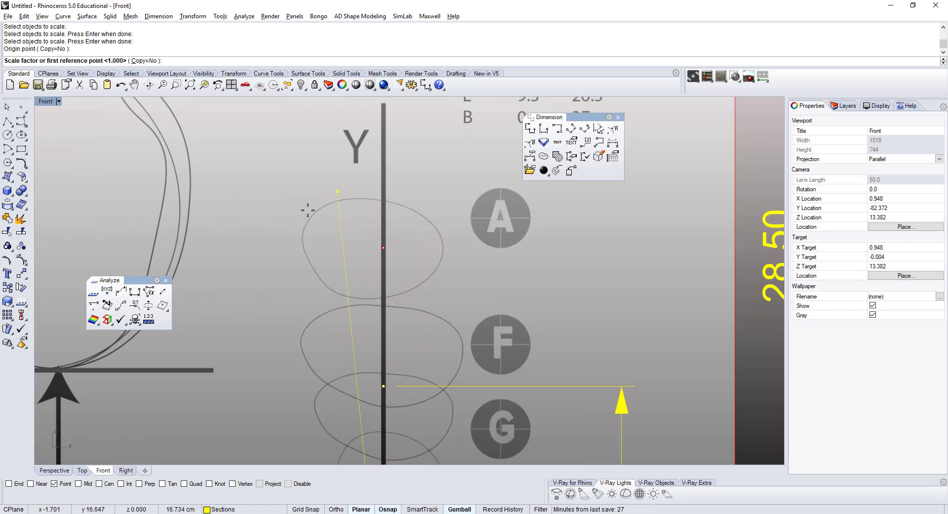
left_click(383, 247)
scroll(383, 247, "down", 5)
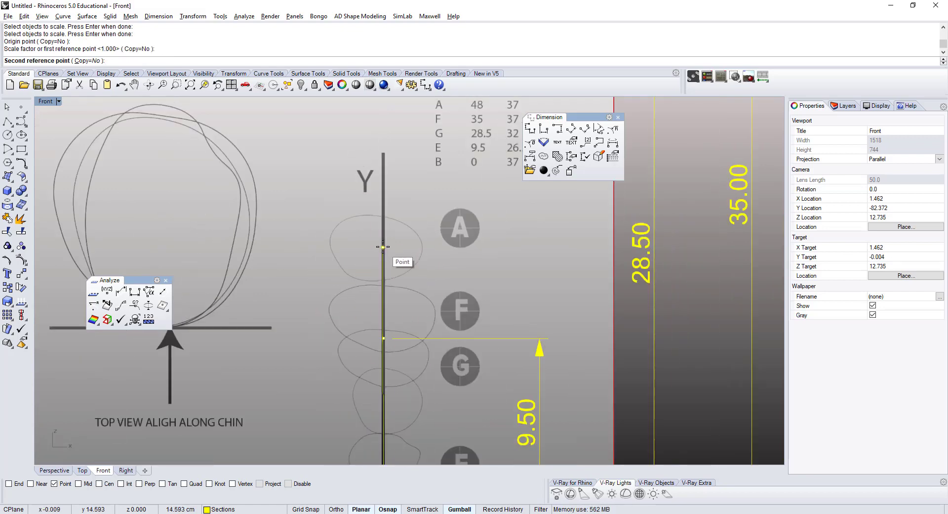
scroll(383, 246, "down", 5)
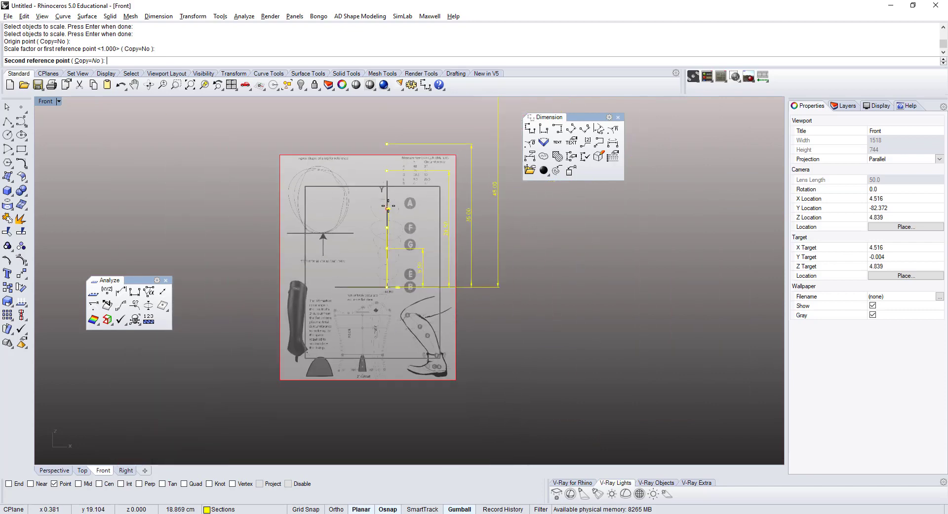
scroll(384, 191, "up", 5)
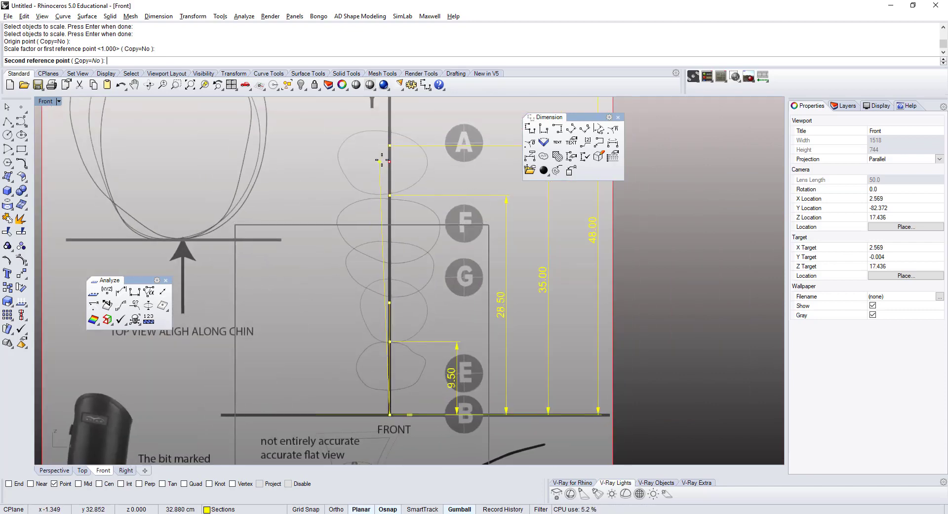
scroll(339, 277, "down", 3)
scroll(343, 203, "up", 5)
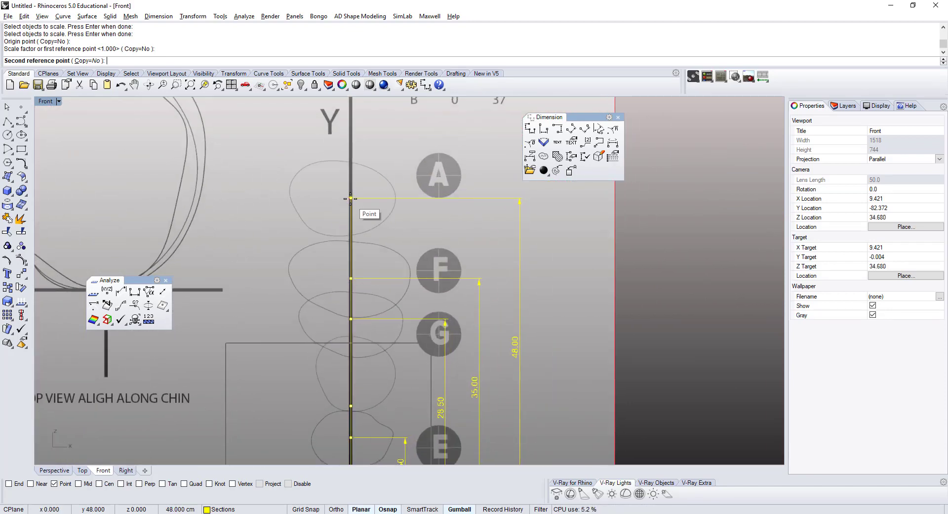
left_click(350, 198)
scroll(343, 232, "down", 2)
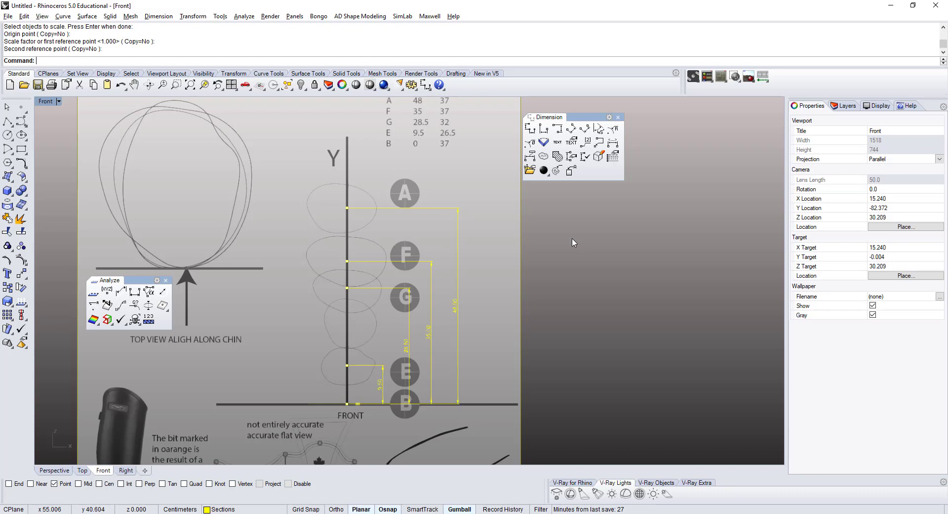
Undo the 2D scaling of the reference image and clear the selection
key("ctrl+x")
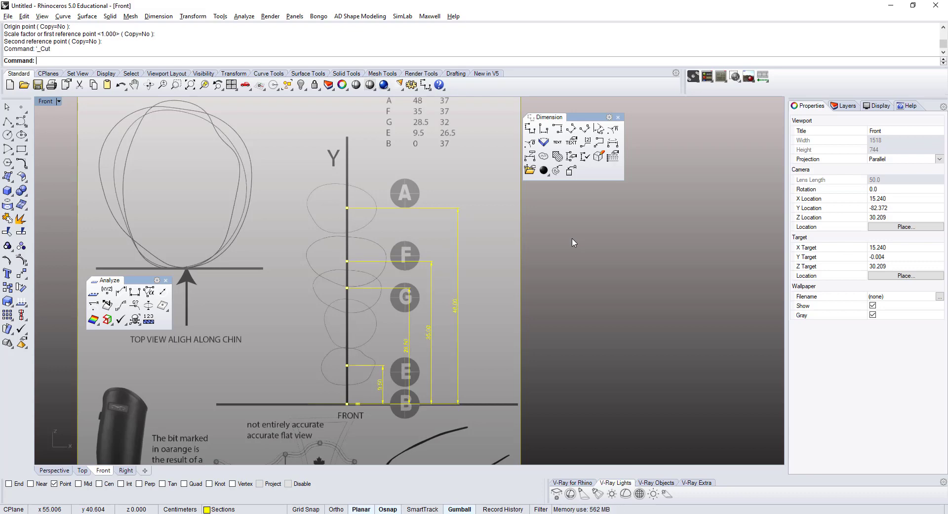
key("ctrl+z")
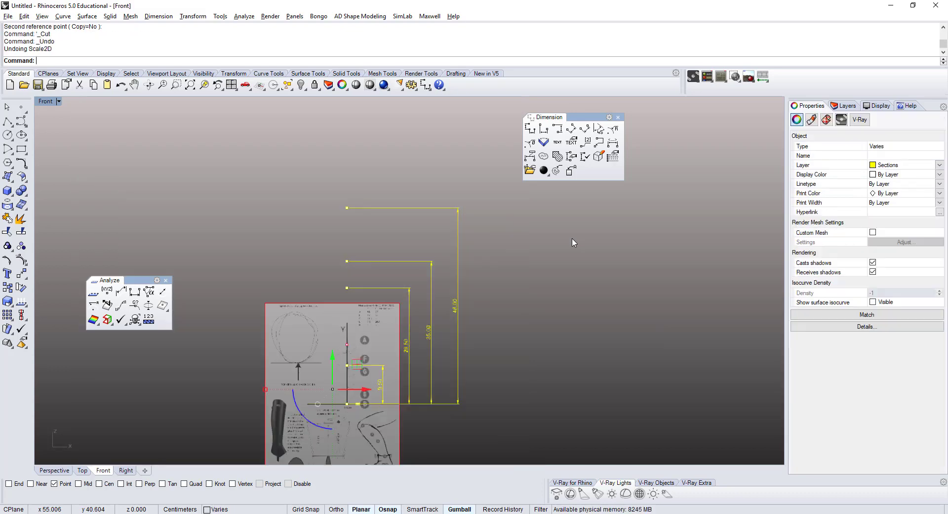
key("Escape")
Delete the point on the Y axis inside outline A of the reference image
scroll(390, 370, "up", 5)
left_click(312, 338)
left_click(316, 340)
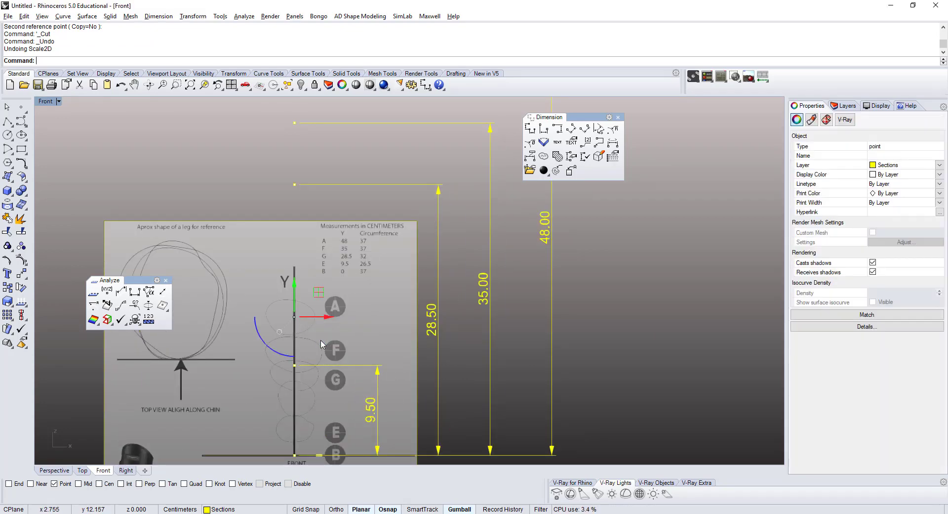
key("Delete")
Place a new point on the image's Y axis inside outline A, about 14.6 cm above the base line
scroll(308, 322, "up", 6)
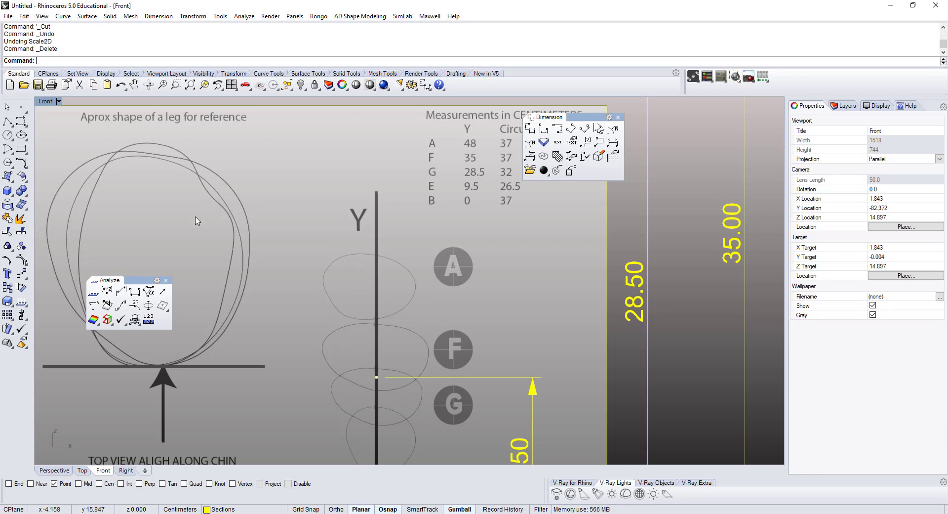
left_click(21, 107)
scroll(360, 319, "up", 3)
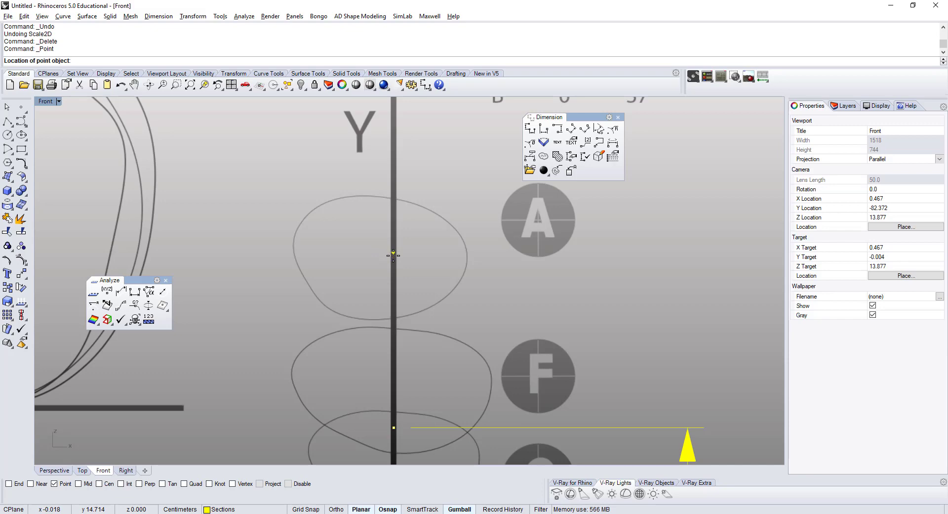
scroll(398, 410, "down", 5)
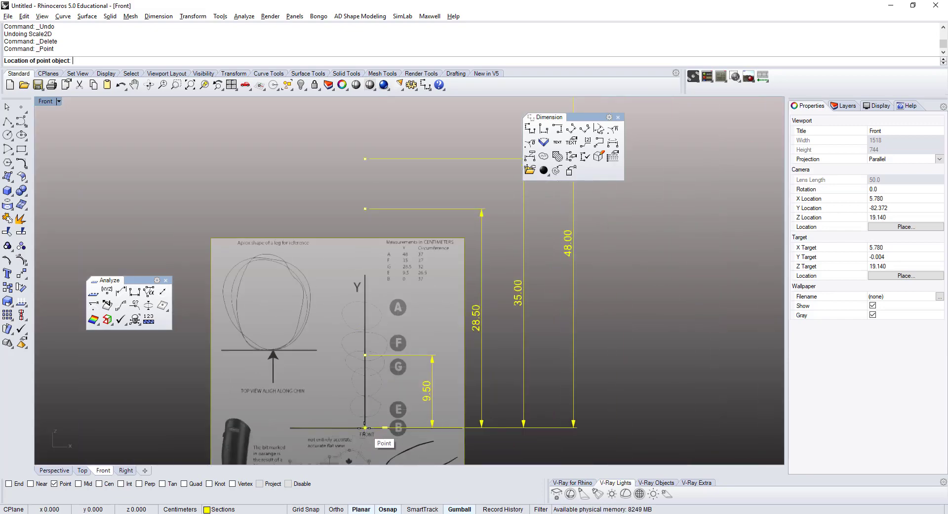
scroll(360, 295, "up", 7)
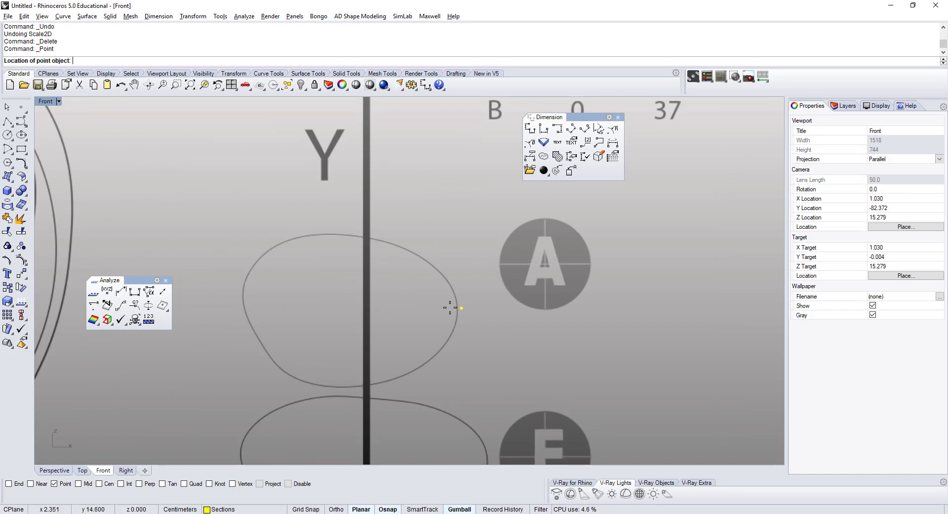
left_click(366, 310)
scroll(346, 301, "down", 7)
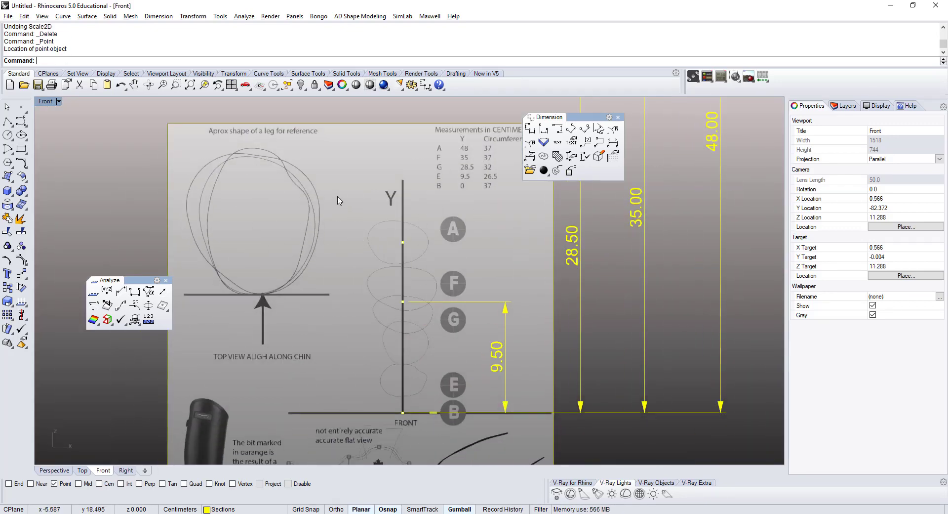
Start a 2D scale of the reference image and its new outline A point, with the base point as origin
left_click(183, 123)
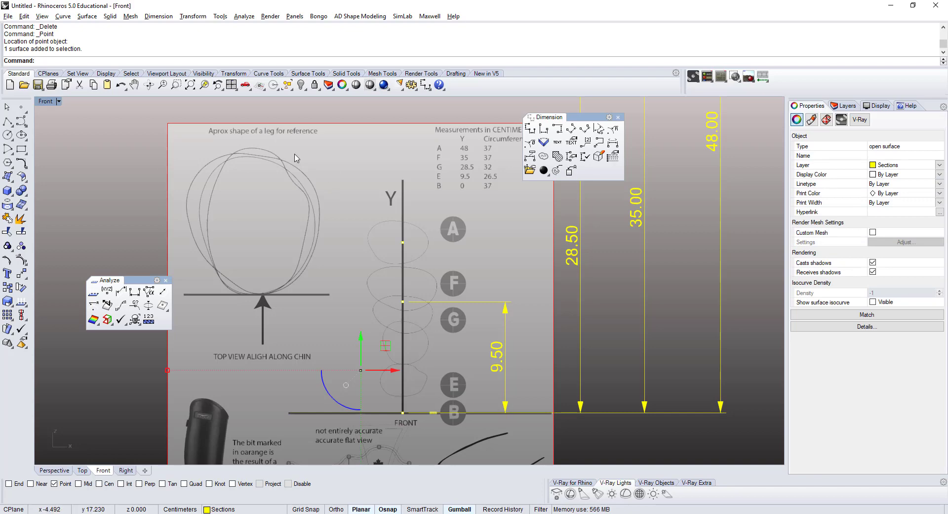
scroll(380, 214, "up", 3)
scroll(423, 270, "up", 2)
left_click(420, 265, "shift")
scroll(433, 280, "down", 2)
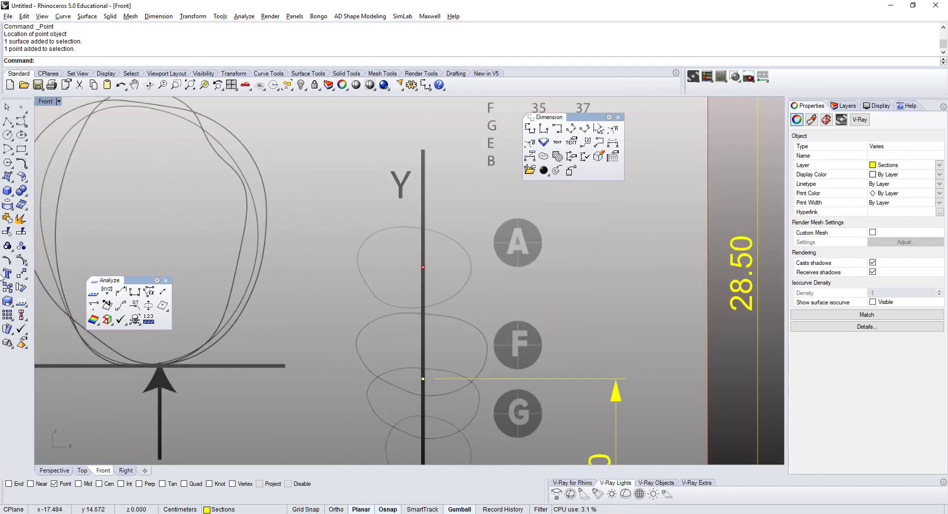
right_click(10, 305)
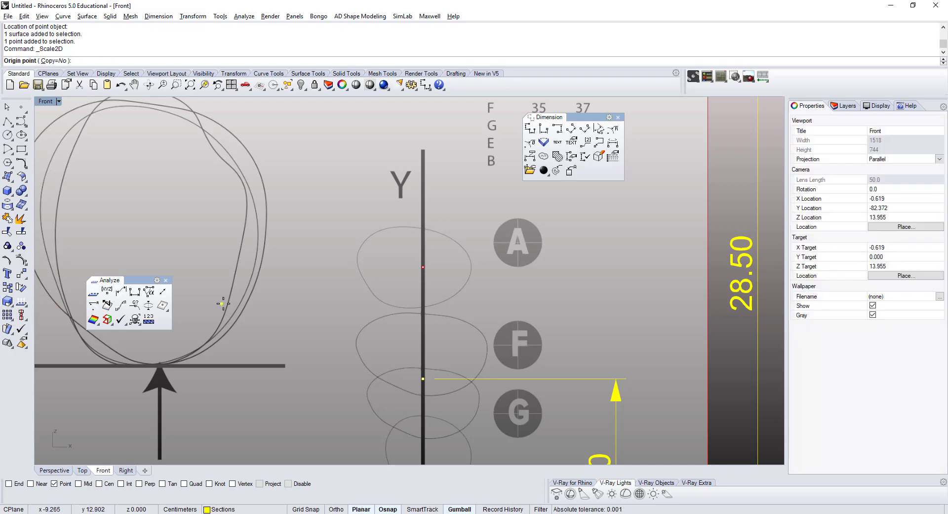
scroll(234, 302, "down", 1)
scroll(291, 235, "down", 2)
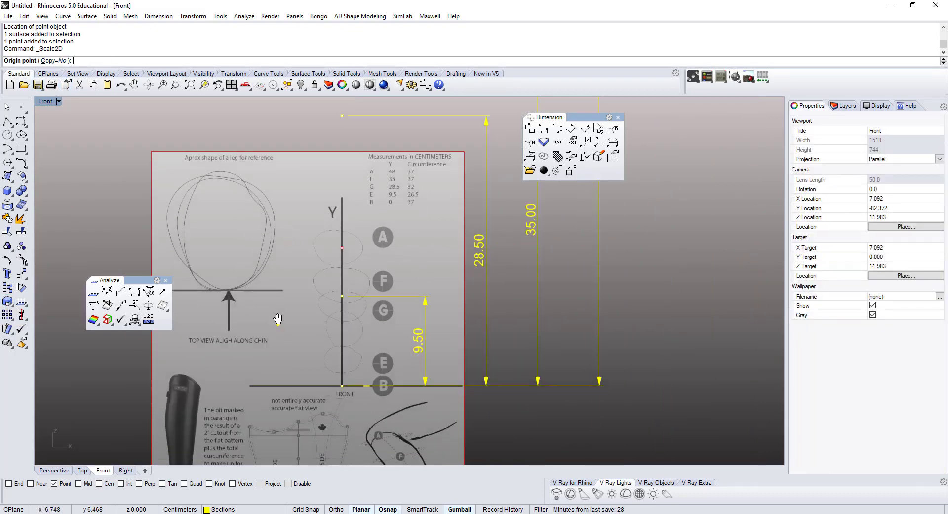
scroll(348, 319, "up", 3)
scroll(366, 329, "up", 3)
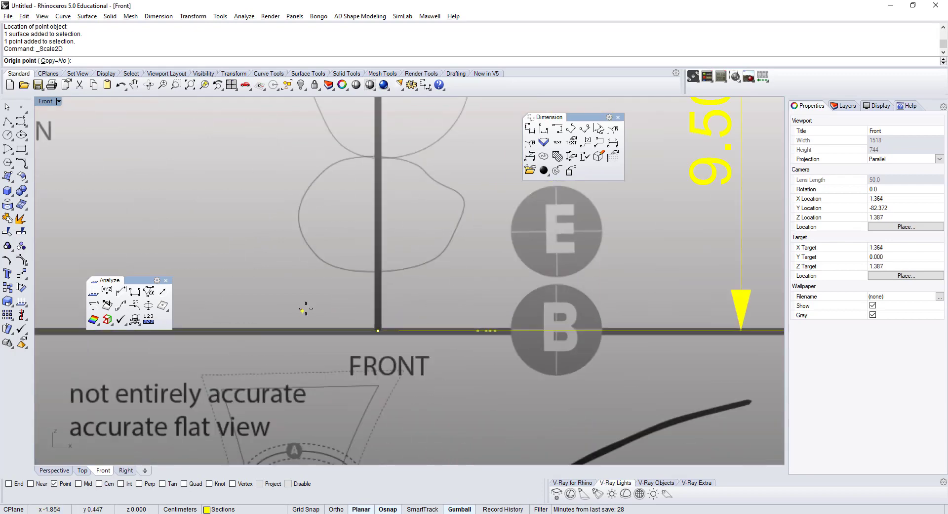
left_click(396, 336)
scroll(293, 296, "down", 6)
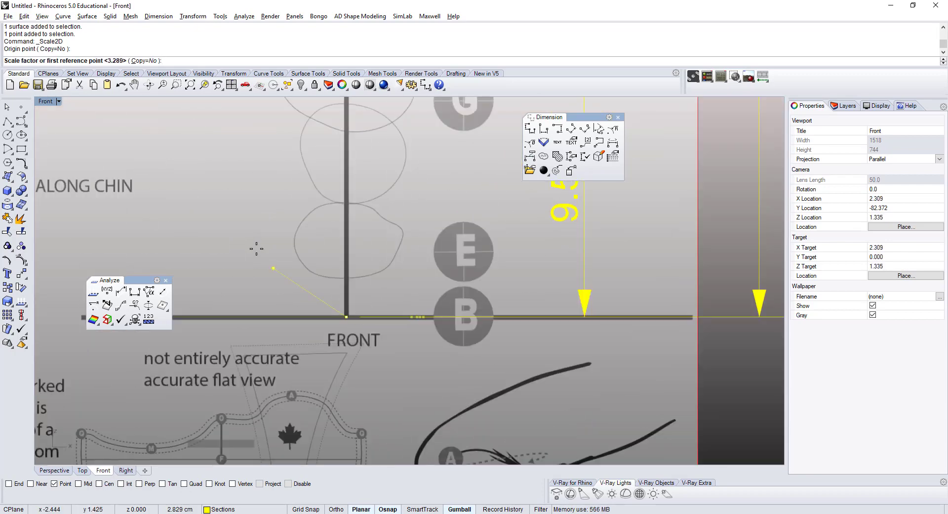
Scale the image so that its outline A point moves onto the section A point 48 cm above the base
right_click_drag(226, 188, 245, 287)
scroll(251, 150, "down", 2)
right_click_drag(252, 150, 250, 243)
scroll(250, 243, "up", 3)
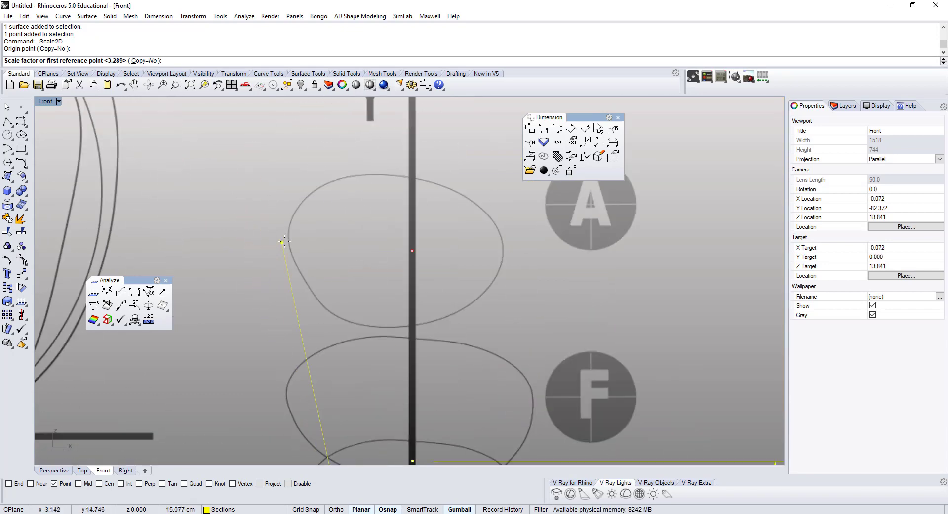
left_click(413, 250)
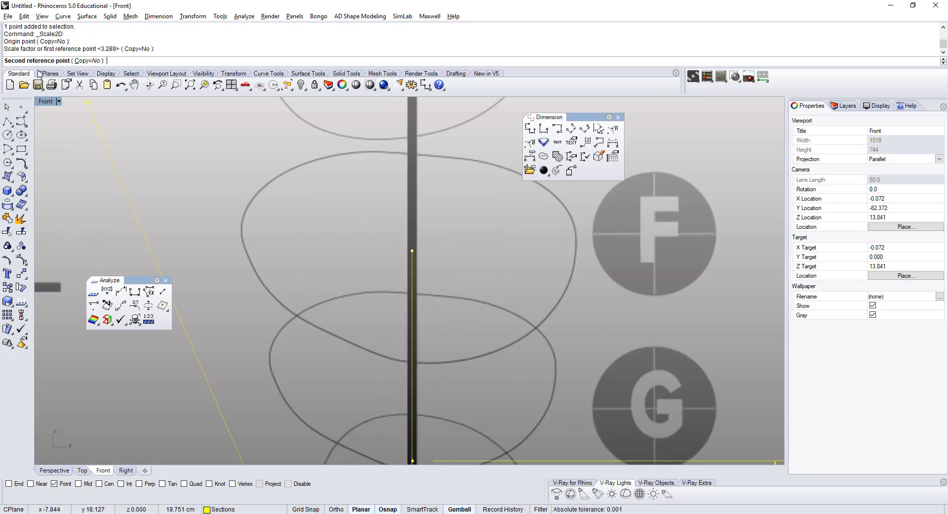
scroll(262, 240, "down", 12)
right_click_drag(253, 220, 288, 331)
scroll(291, 334, "down", 4)
scroll(312, 296, "up", 8)
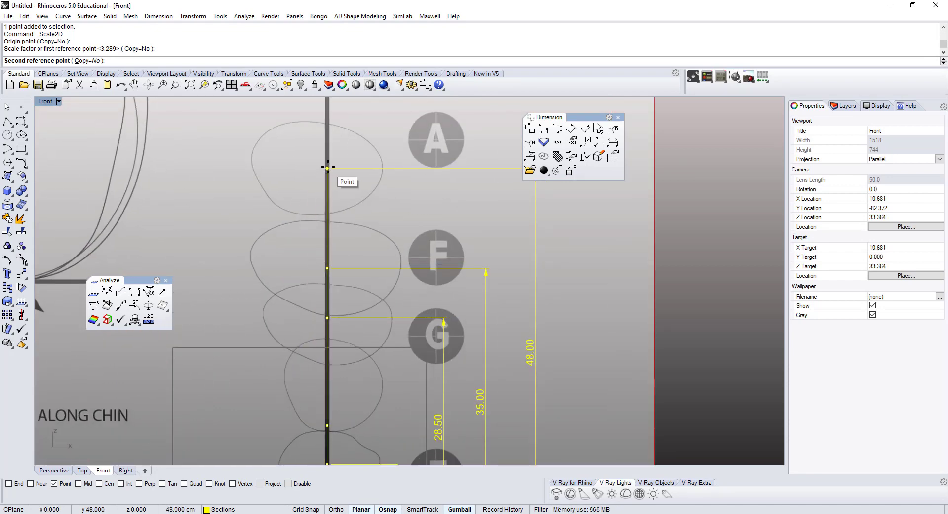
left_click(326, 168)
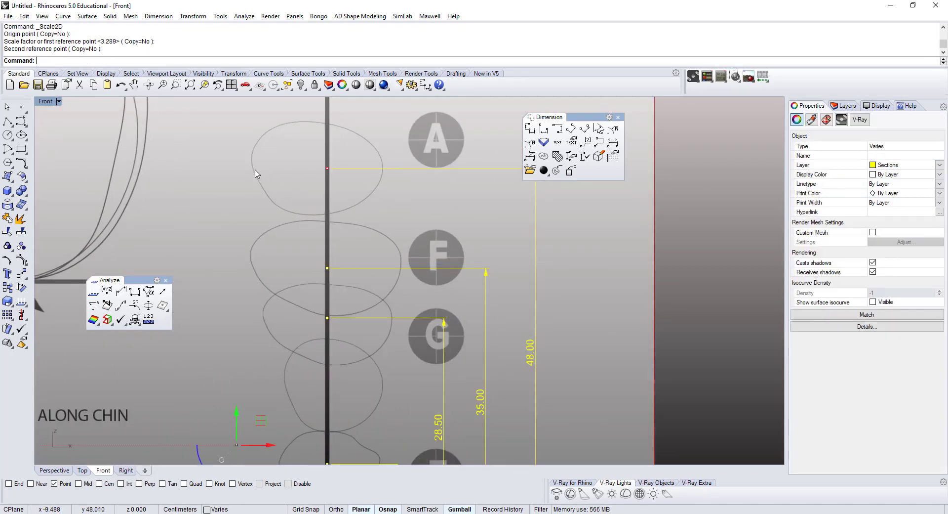
scroll(261, 172, "down", 4)
key("Escape")
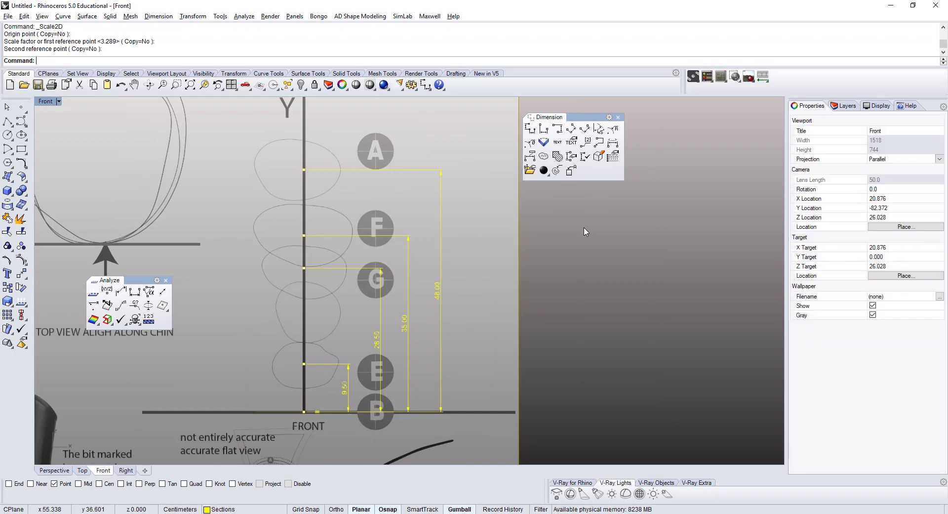
right_click_drag(312, 193, 318, 221)
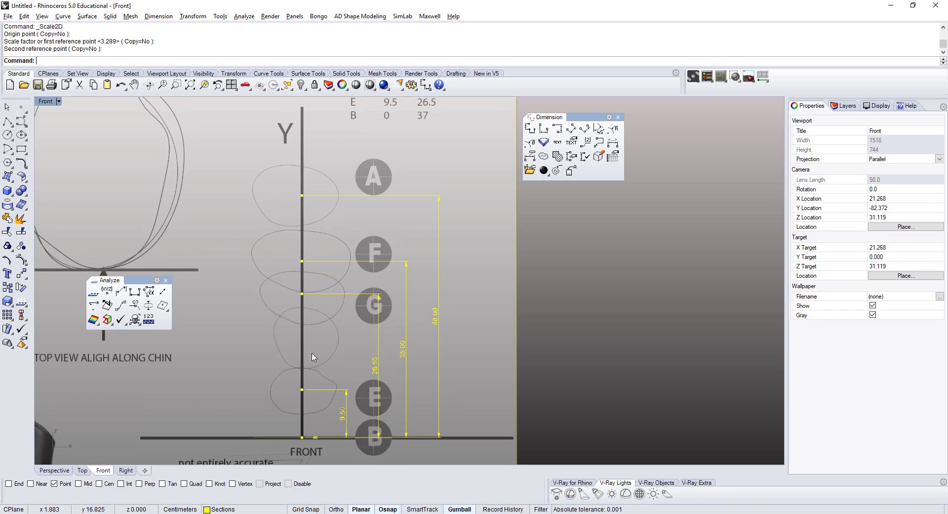
scroll(322, 324, "down", 3)
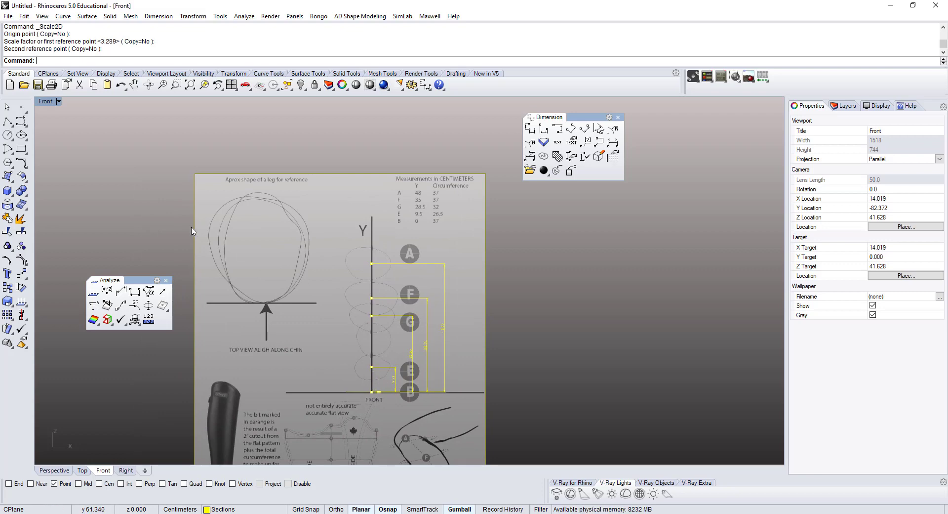
Switch from the Front view to a maximized Perspective view showing both reference images and the section outlines
scroll(194, 232, "down", 4)
double_click(43, 102)
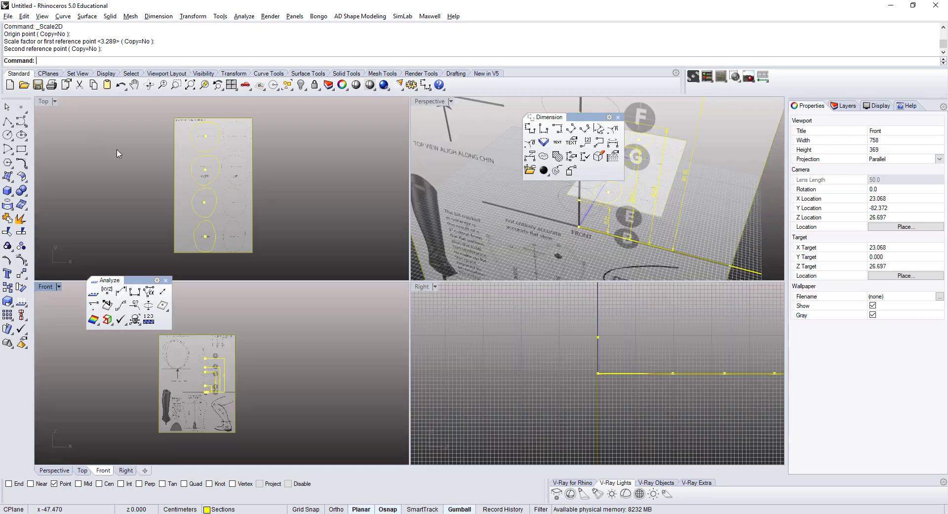
double_click(425, 102)
right_click_drag(421, 106, 276, 333)
scroll(296, 321, "up", 3)
right_click_drag(318, 301, 352, 327)
scroll(358, 268, "up", 8)
right_click_drag(366, 264, 386, 282)
scroll(384, 281, "down", 2)
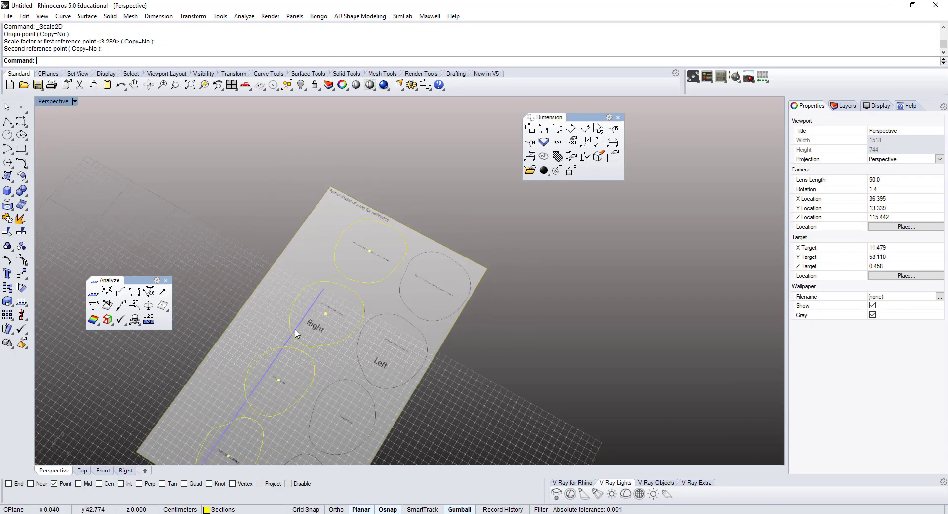
right_click_drag(305, 316, 330, 228, "shift")
scroll(275, 395, "down", 2)
right_click_drag(280, 359, 319, 327)
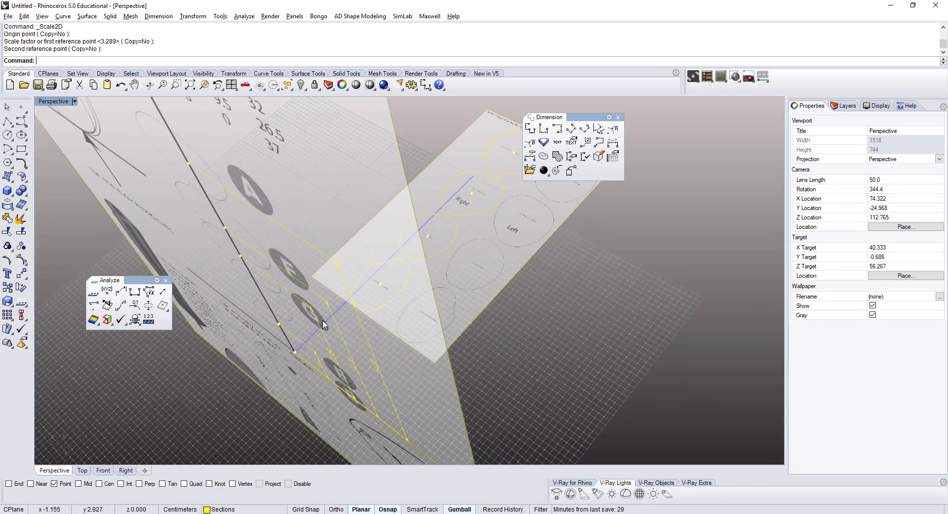
right_click_drag(487, 204, 431, 246)
right_click_drag(429, 279, 396, 335)
scroll(485, 291, "up", 8)
left_click(468, 296)
key("Escape")
scroll(469, 296, "down", 10)
right_click_drag(412, 280, 439, 244)
right_click_drag(478, 331, 440, 346)
scroll(518, 295, "up", 7)
left_click(531, 321)
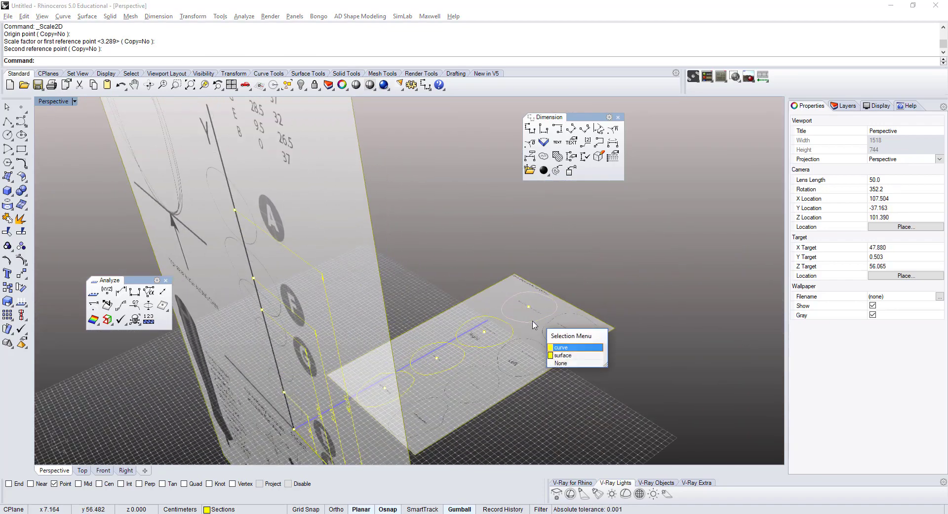
left_click(566, 347)
right_click_drag(313, 256, 316, 248)
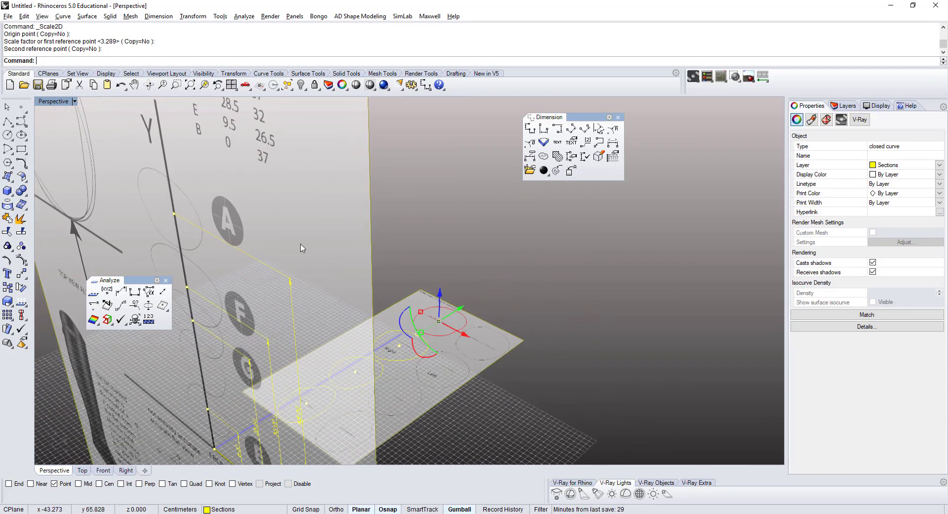
left_click(456, 237)
scroll(475, 294, "down", 8)
right_click_drag(475, 293, 413, 317)
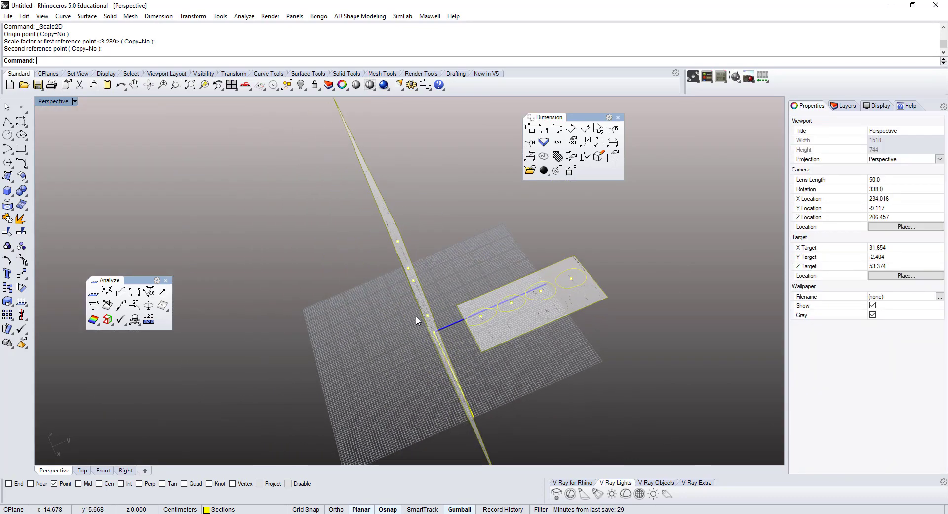
scroll(483, 309, "up", 8)
left_click(488, 311)
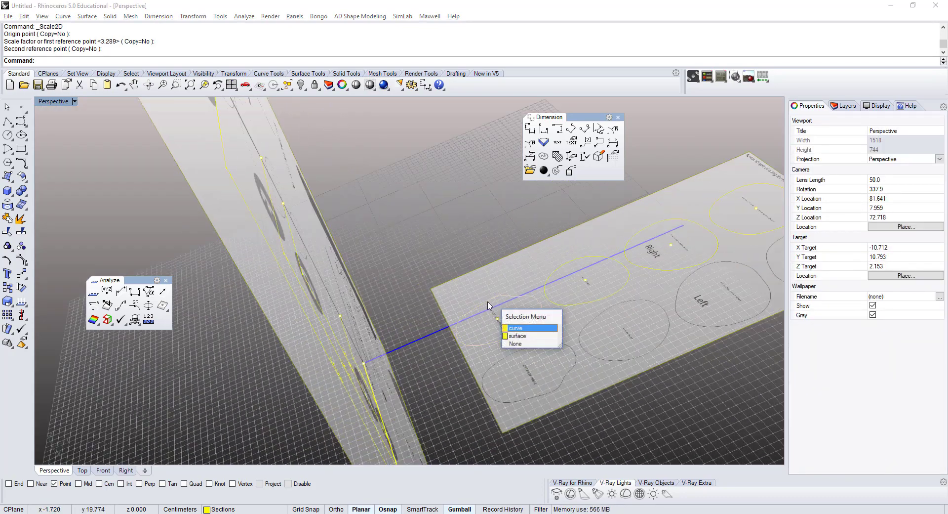
left_click(511, 332)
scroll(511, 332, "up", 5)
scroll(500, 324, "up", 3)
right_click_drag(483, 320, 509, 317)
scroll(508, 318, "up", 2)
left_click_drag(367, 127, 531, 307)
scroll(531, 307, "up", 2)
left_click(531, 307)
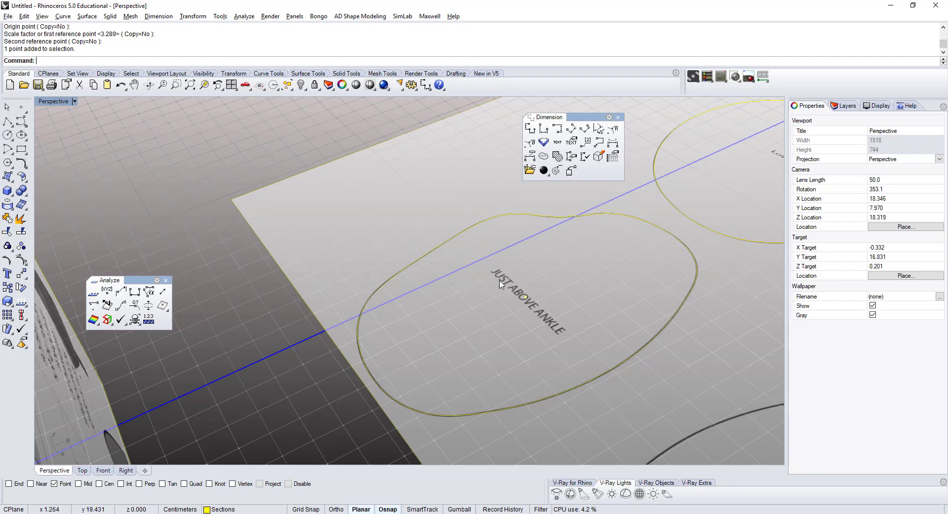
Move the traced "Just above ankle" outline and its centre point, using that centre as base, onto the base point at the origin
left_click(468, 235)
left_click(491, 256)
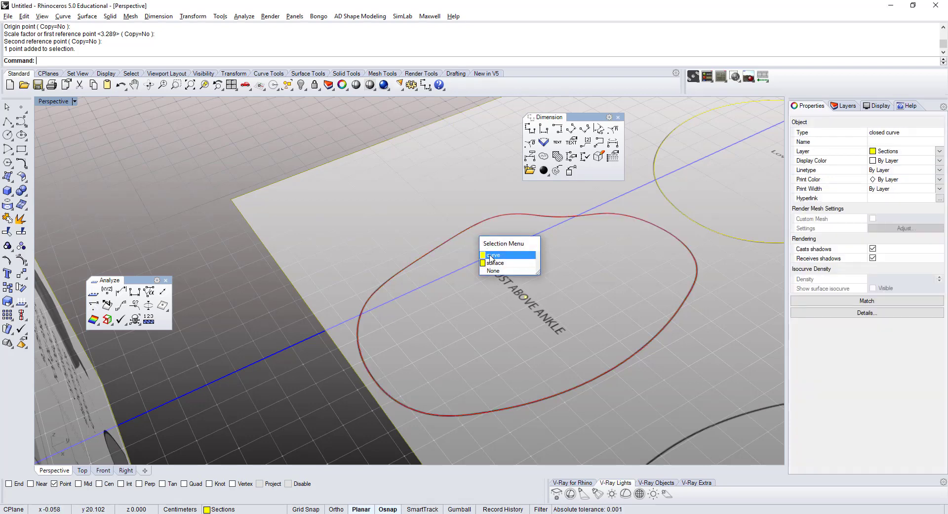
left_click(531, 304)
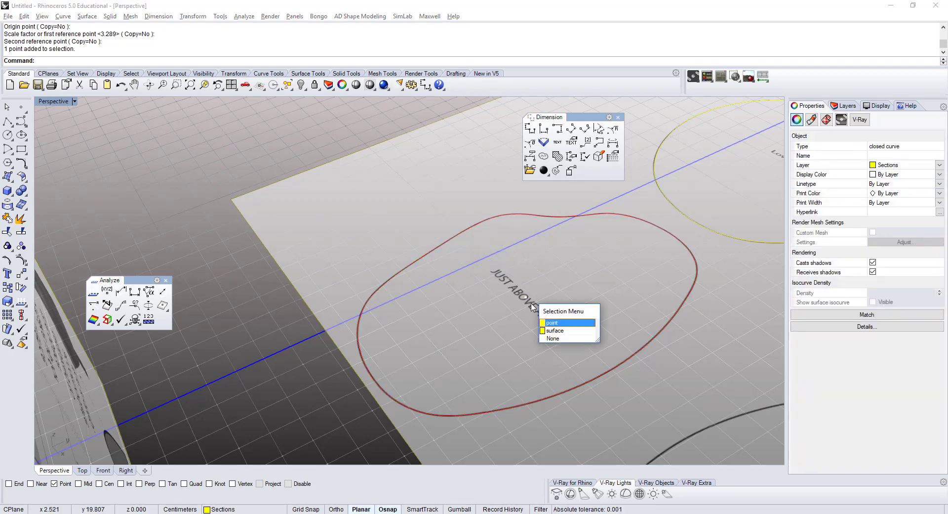
left_click(550, 323)
scroll(526, 309, "down", 3)
right_click_drag(482, 304, 348, 311)
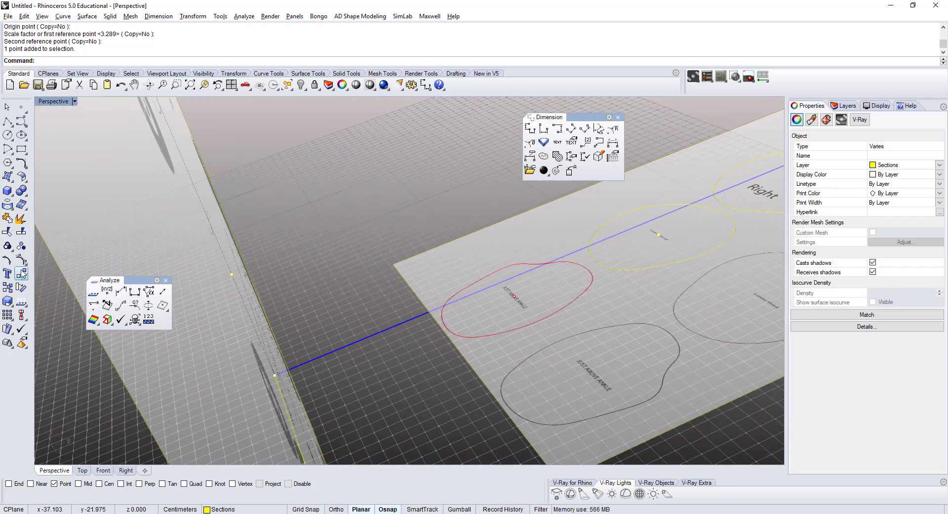
left_click(22, 274)
left_click(54, 484)
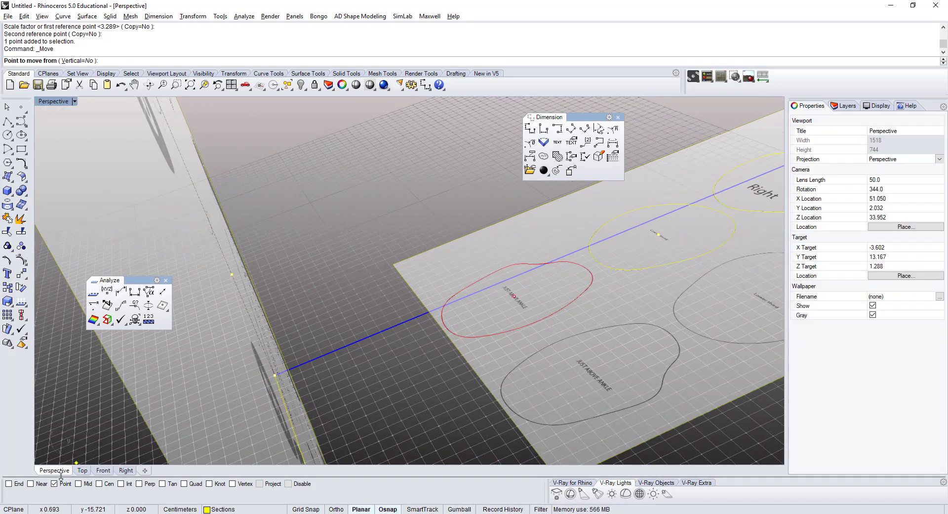
left_click(513, 295)
right_click_drag(513, 294, 591, 273)
left_click(378, 340)
Move the outline next to the ankle outline, with its centre point, from that centre onto the section G point on the vertical axis
right_click_drag(467, 224, 403, 269, "shift")
right_click_drag(476, 312, 460, 297)
scroll(482, 306, "up", 2)
scroll(494, 306, "up", 4)
scroll(586, 315, "up", 6)
left_click(566, 337)
left_click(592, 362)
scroll(549, 305, "up", 2)
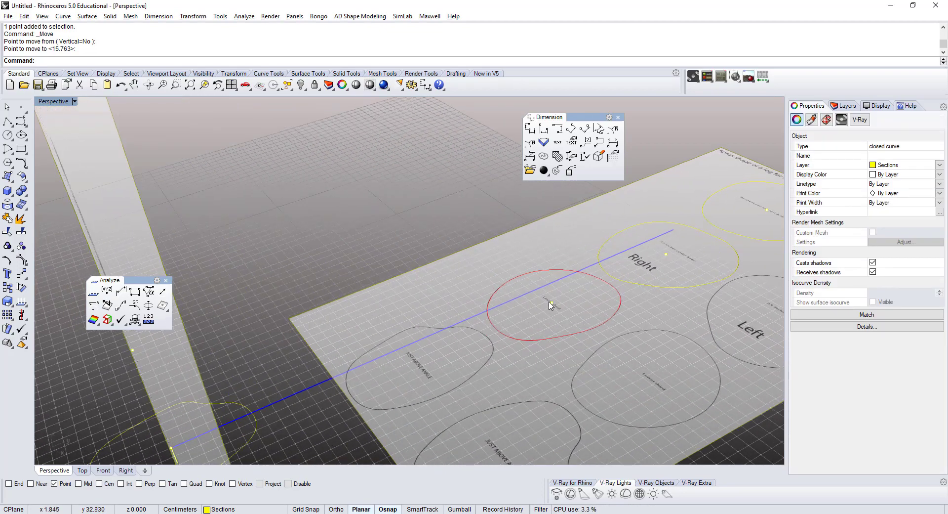
left_click(552, 305, "shift")
left_click(576, 327)
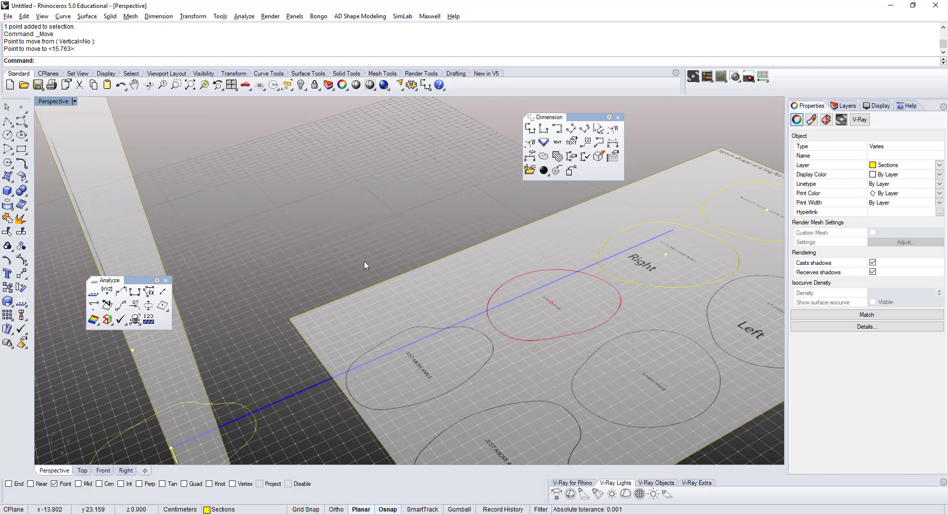
left_click(21, 274)
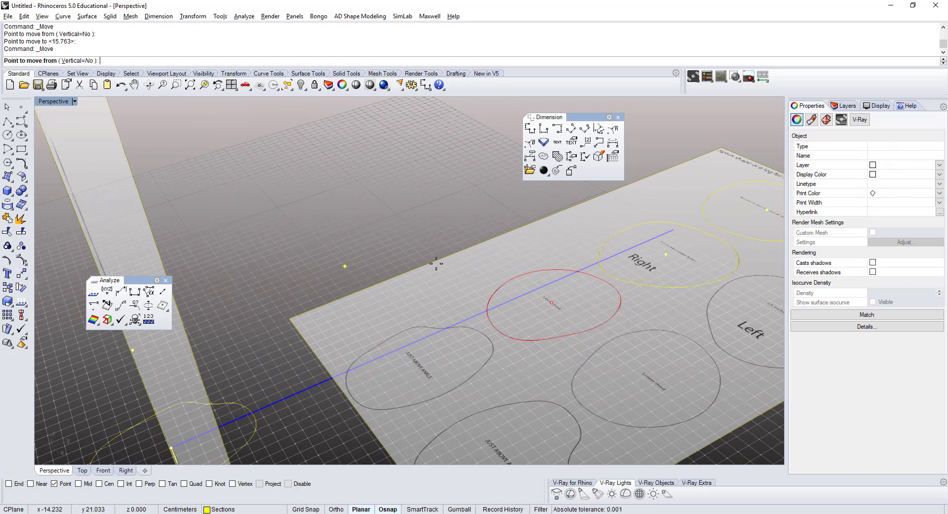
left_click(551, 300)
scroll(552, 299, "down", 10)
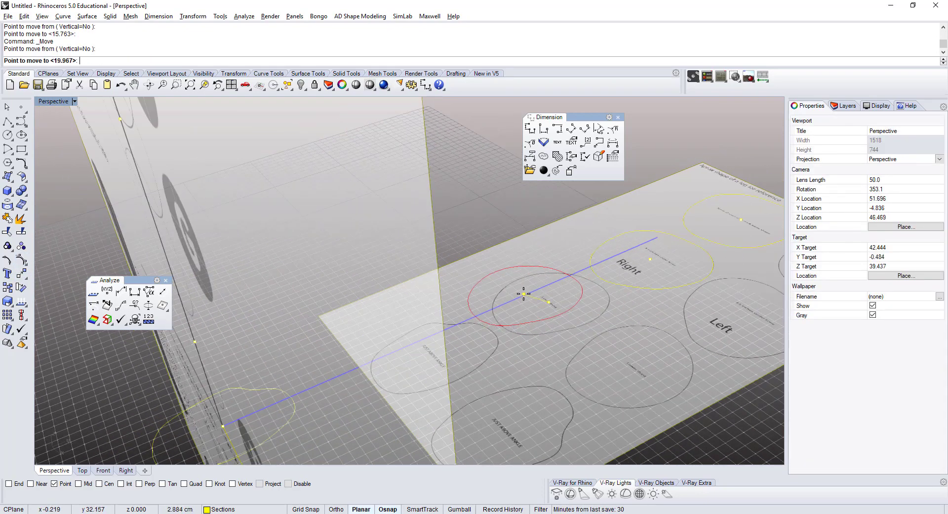
right_click_drag(437, 293, 459, 277)
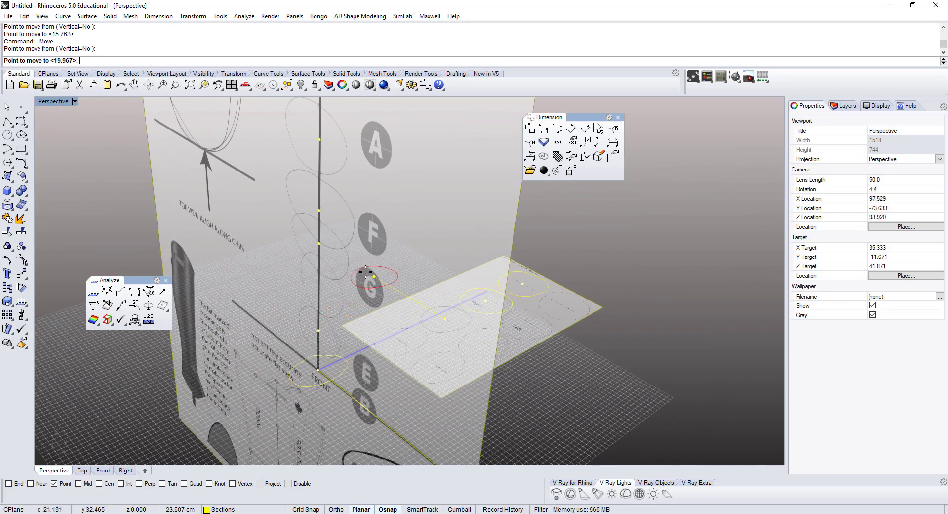
left_click(320, 243)
left_click(544, 226)
Move the traced outline beside the "Right" label, with its centre point, onto the section F point at 35 cm height
right_click_drag(524, 279, 485, 275)
scroll(546, 284, "up", 9)
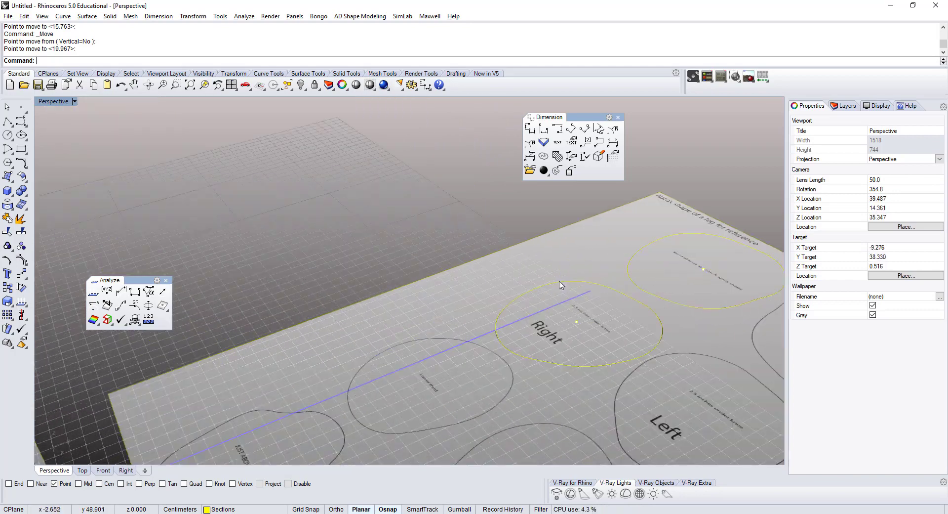
left_click(561, 285)
left_click(583, 309)
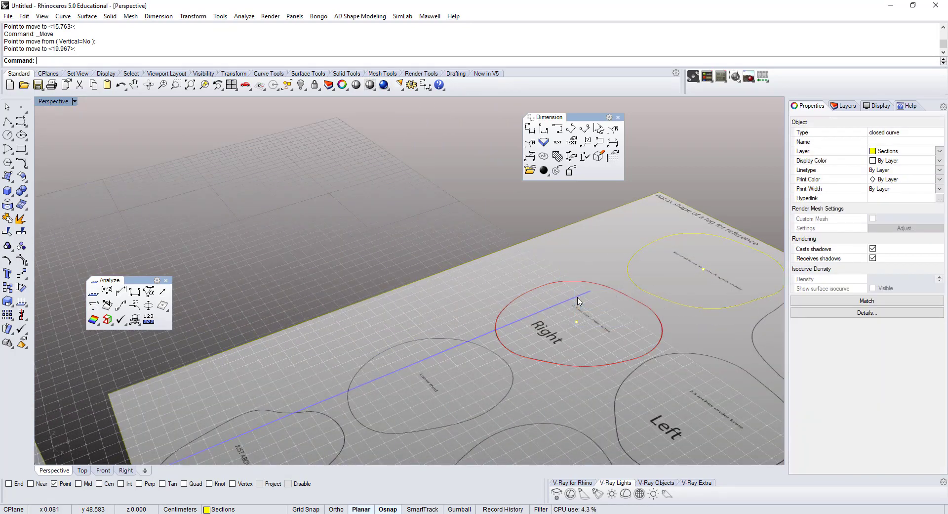
left_click(578, 324)
left_click(602, 349)
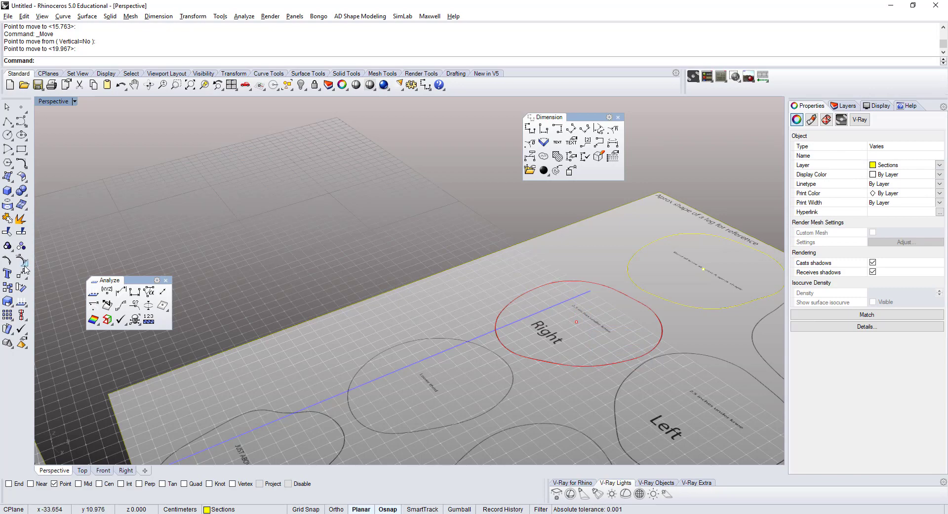
left_click(21, 275)
left_click(570, 321)
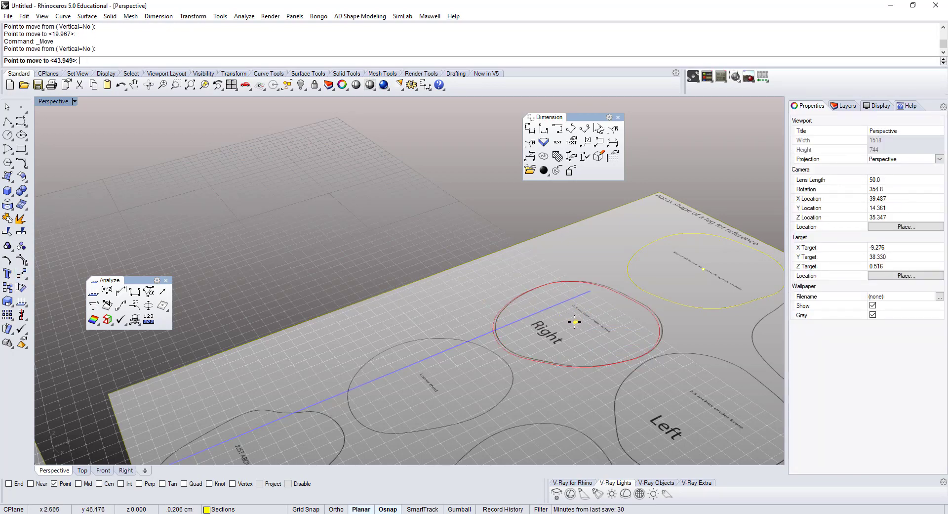
scroll(574, 321, "down", 12)
scroll(433, 260, "up", 4)
scroll(433, 260, "up", 3)
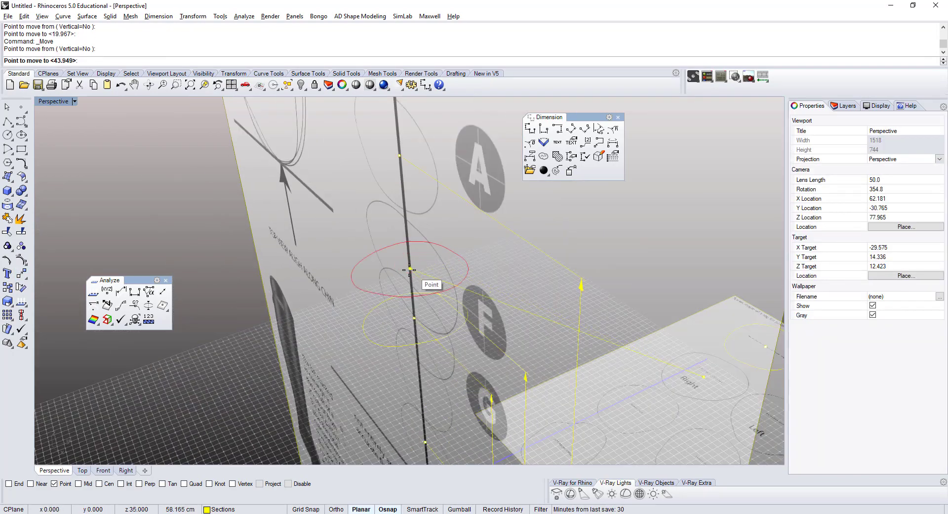
right_click_drag(408, 270, 417, 263)
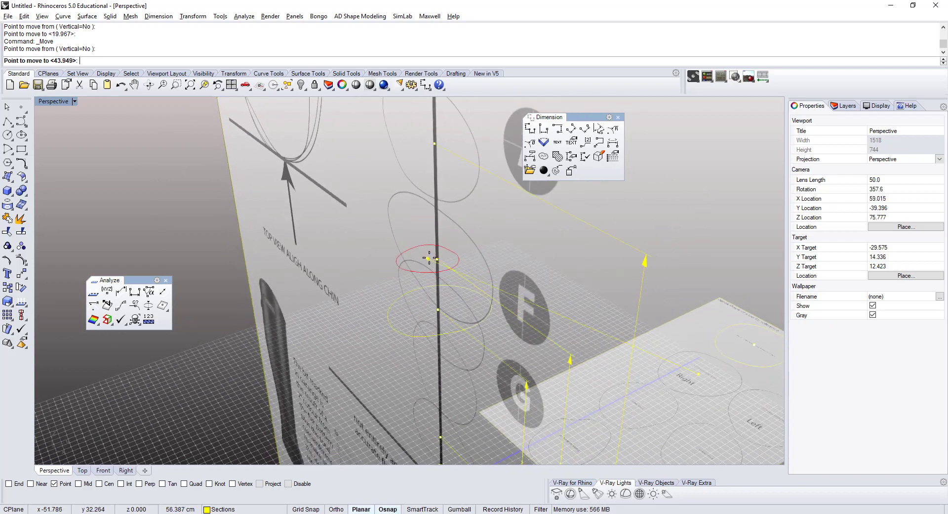
left_click(437, 260)
scroll(427, 280, "down", 7)
left_click(626, 261)
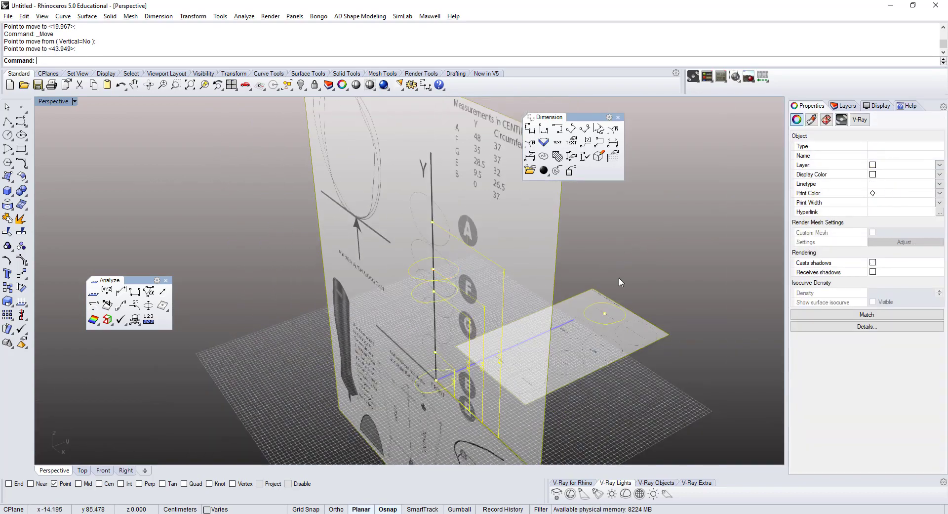
Move the last traced outline on the flat image, with its centre point, onto the section A point at 48 cm height
scroll(592, 313, "up", 8)
left_click(588, 316)
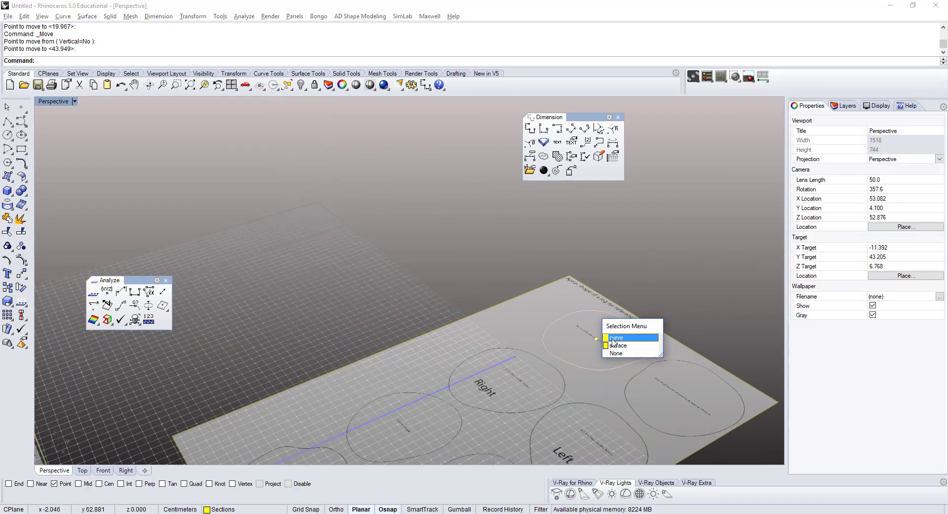
left_click(612, 335)
left_click(598, 343, "shift")
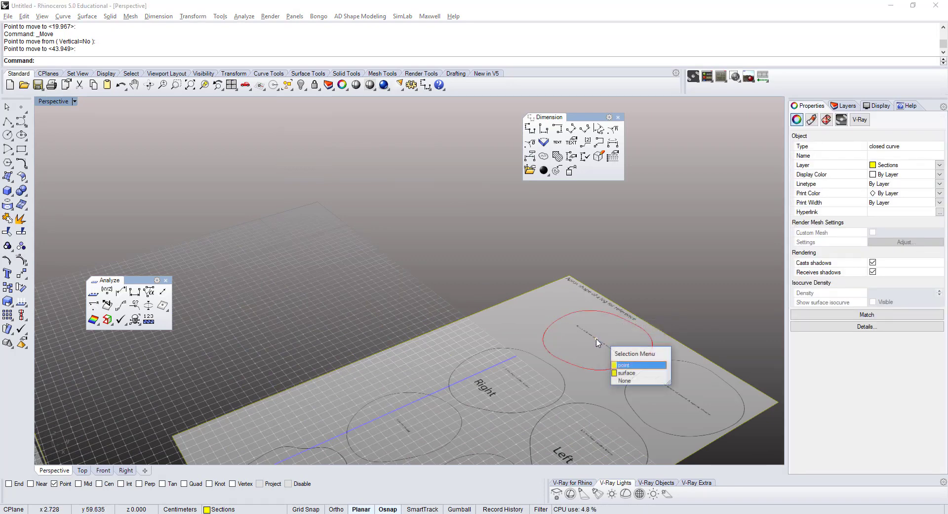
left_click(624, 365)
key("Return")
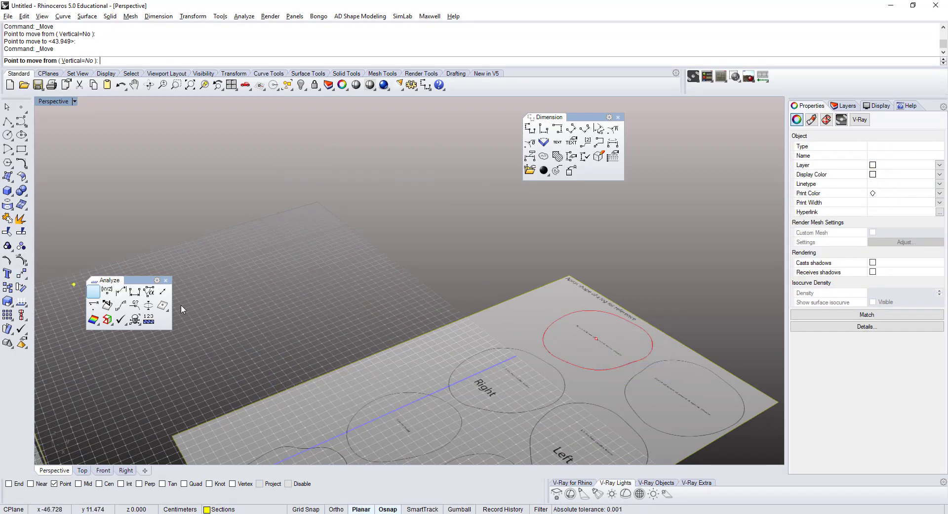
left_click(595, 338)
scroll(594, 339, "down", 10)
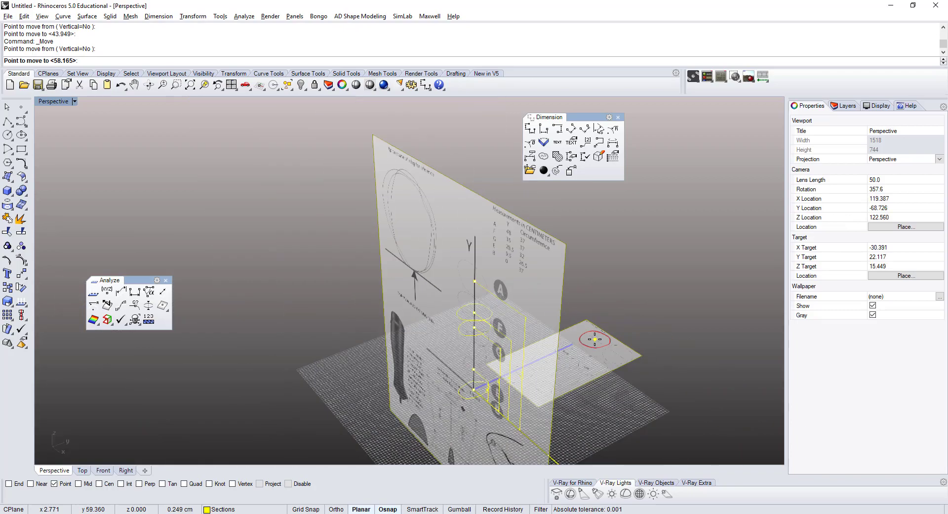
scroll(502, 282, "up", 12)
scroll(387, 265, "down", 6)
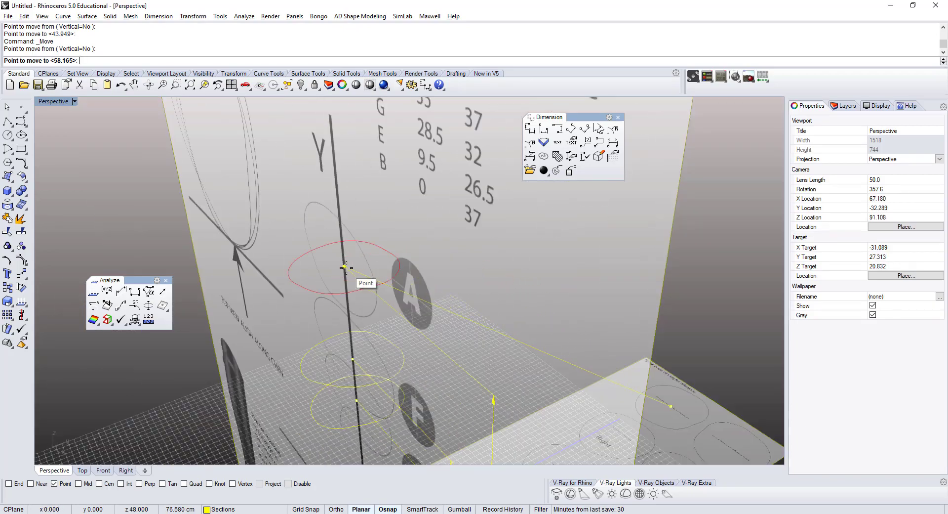
left_click(361, 274)
scroll(417, 284, "down", 8)
scroll(444, 271, "up", 2)
left_click(486, 271)
Hide the upright boot reference image and the flat leg outline image, leaving the section curves, points and dimensions shown
scroll(486, 271, "up", 2)
right_click_drag(470, 270, 428, 256)
scroll(428, 256, "up", 6)
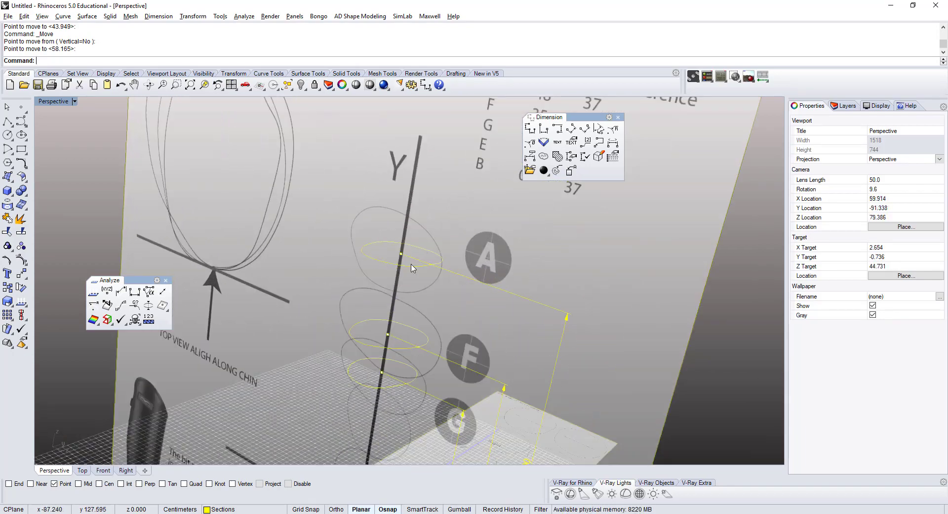
scroll(380, 251, "down", 3)
right_click_drag(428, 262, 436, 250)
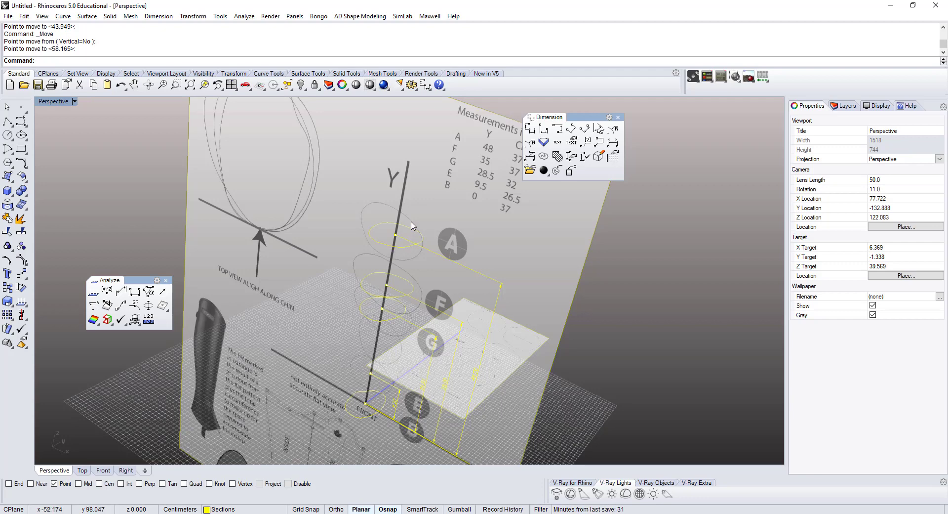
scroll(412, 231, "down", 3)
left_click(476, 207)
right_click_drag(530, 226, 525, 242)
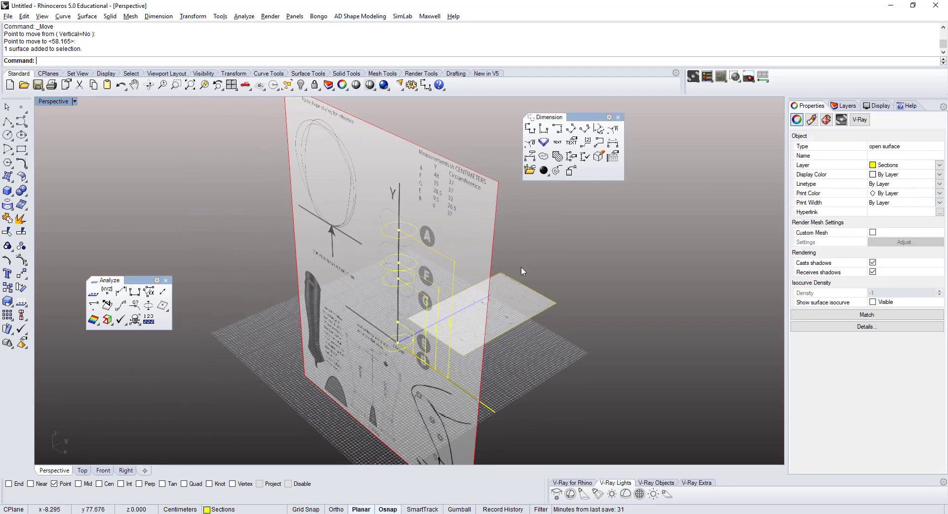
left_click(516, 291, "shift")
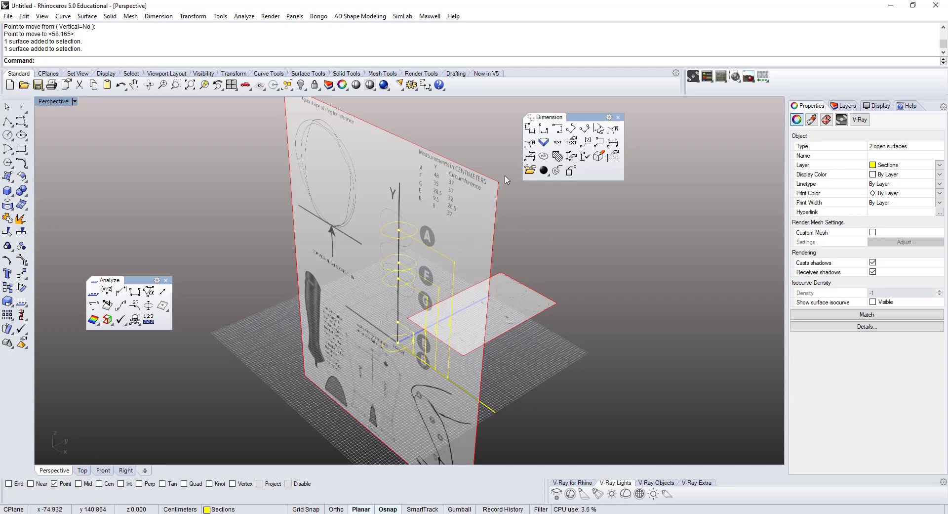
left_click(301, 85)
Bring back only the hidden upright boot reference image, keeping the flat leg outline image hidden
right_click_drag(357, 253, 389, 248)
scroll(388, 242, "up", 5)
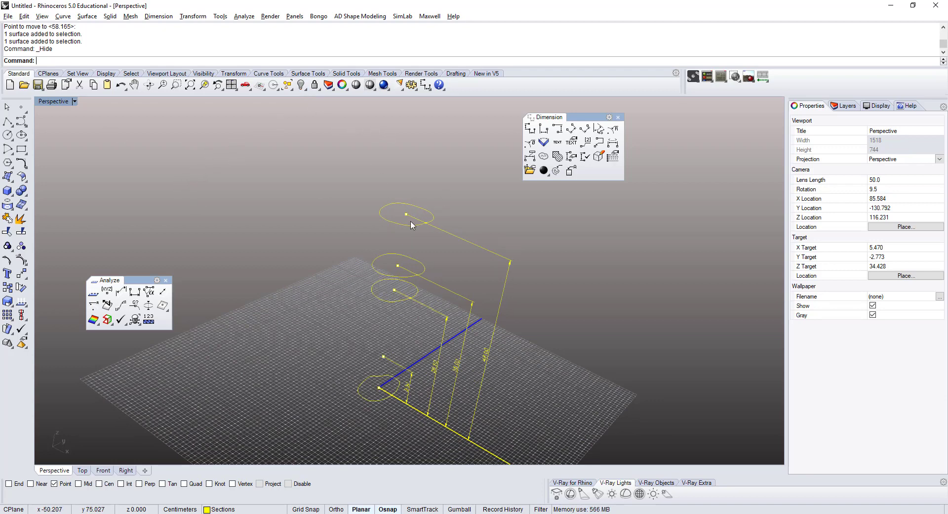
left_click(306, 90)
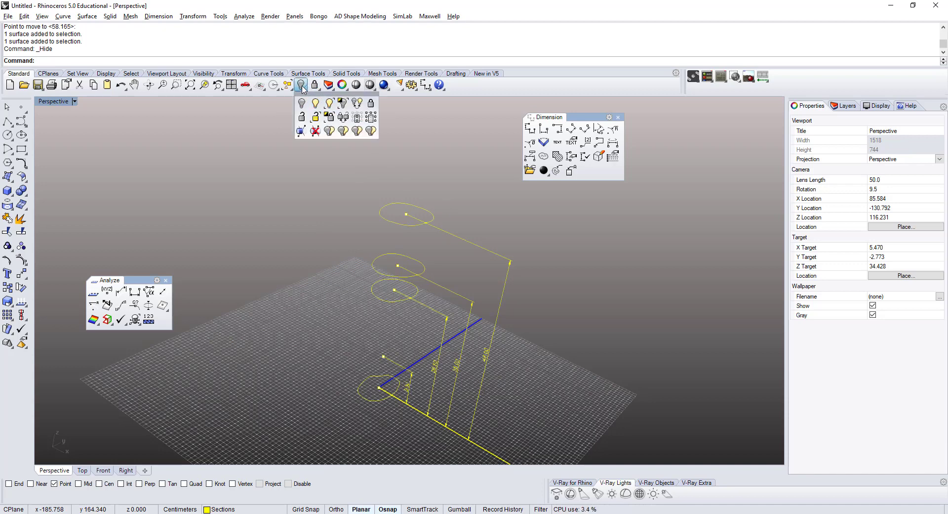
left_click(330, 104)
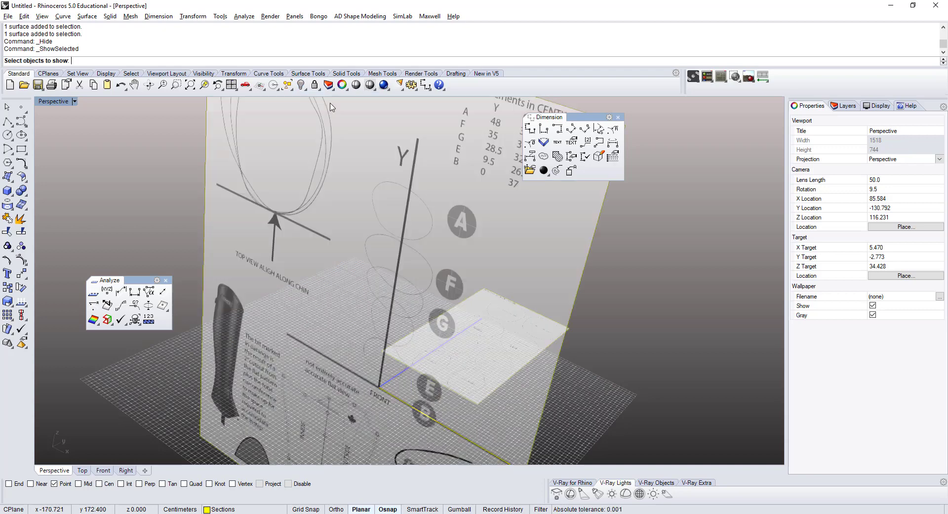
left_click(375, 158)
key("Return")
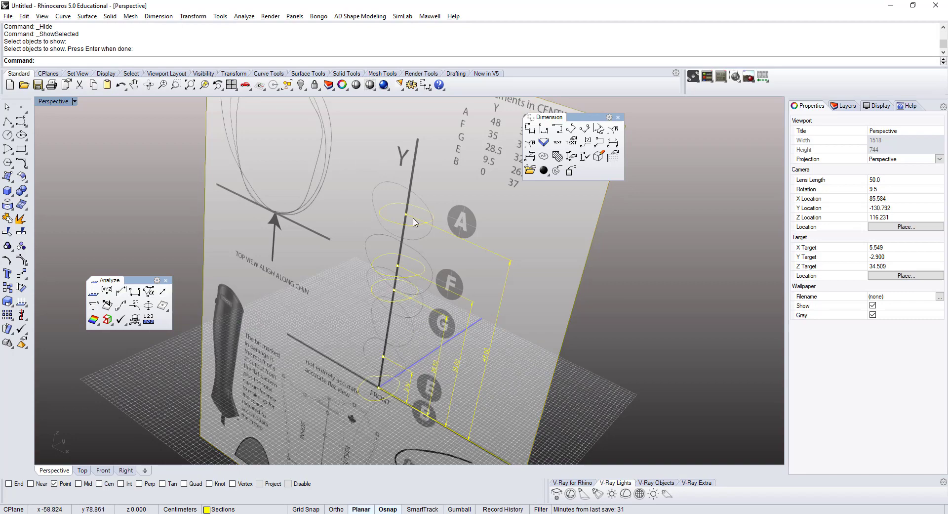
Examine the overlapping leg outlines and the alignment arrow on the upright reference, and compare them with the stacked sections from above
scroll(324, 152, "down", 5)
left_click(323, 152)
left_click(198, 153)
scroll(201, 155, "up", 4)
right_click_drag(202, 156, 382, 238)
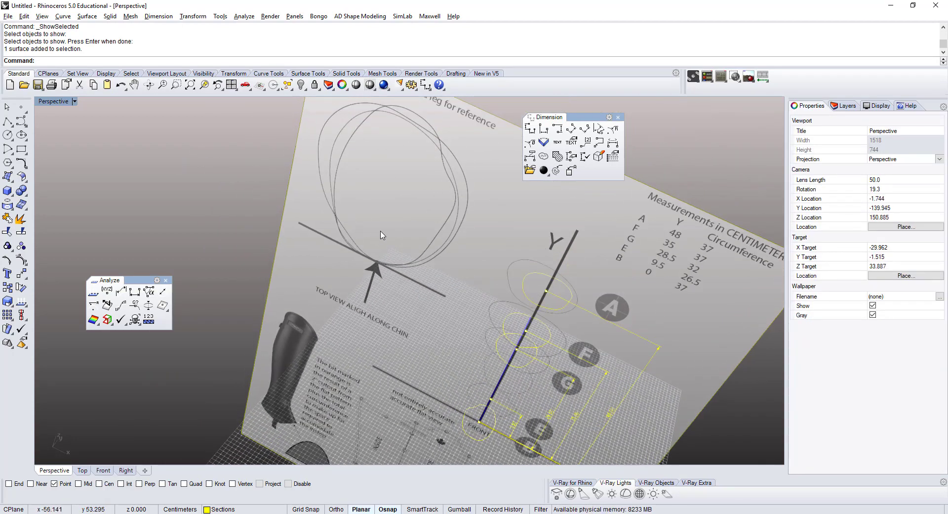
scroll(368, 260, "up", 2)
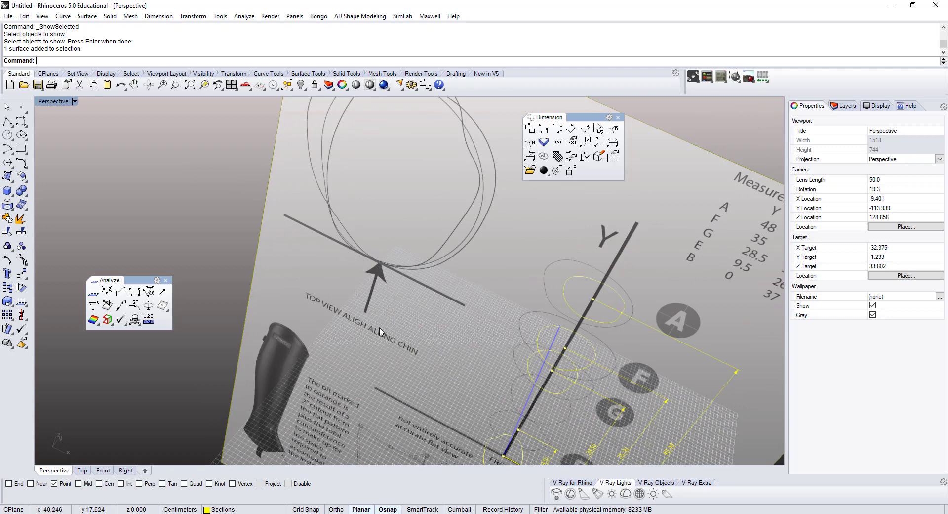
double_click(57, 102)
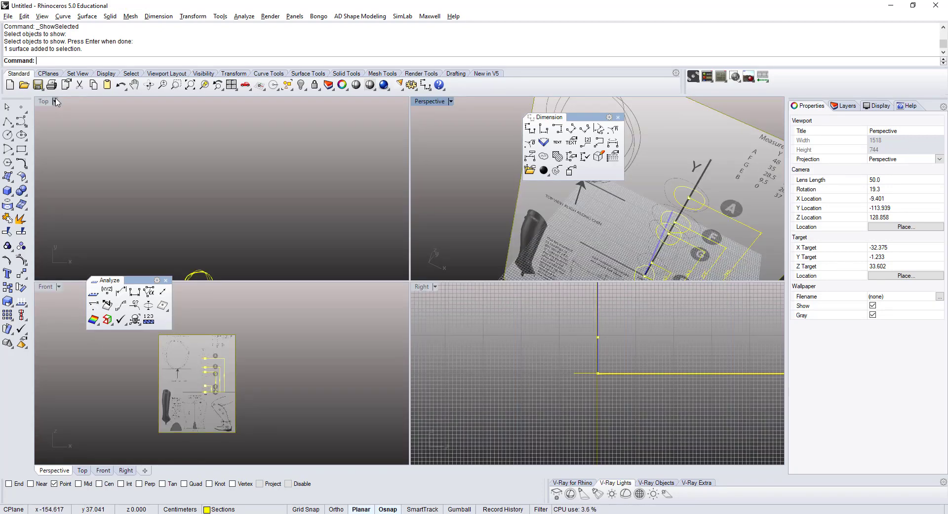
right_click_drag(189, 169, 213, 157)
scroll(210, 213, "up", 3)
scroll(197, 235, "up", 5)
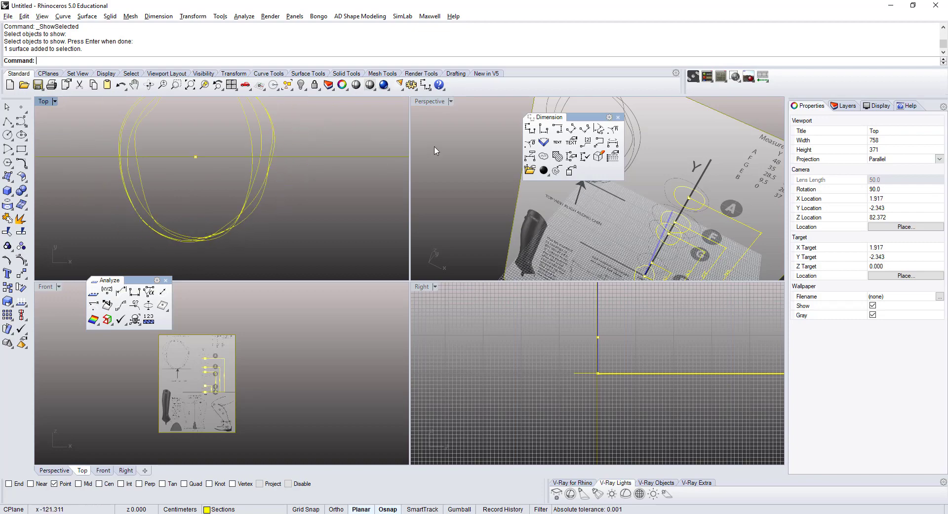
double_click(427, 102)
right_click_drag(377, 222, 401, 230)
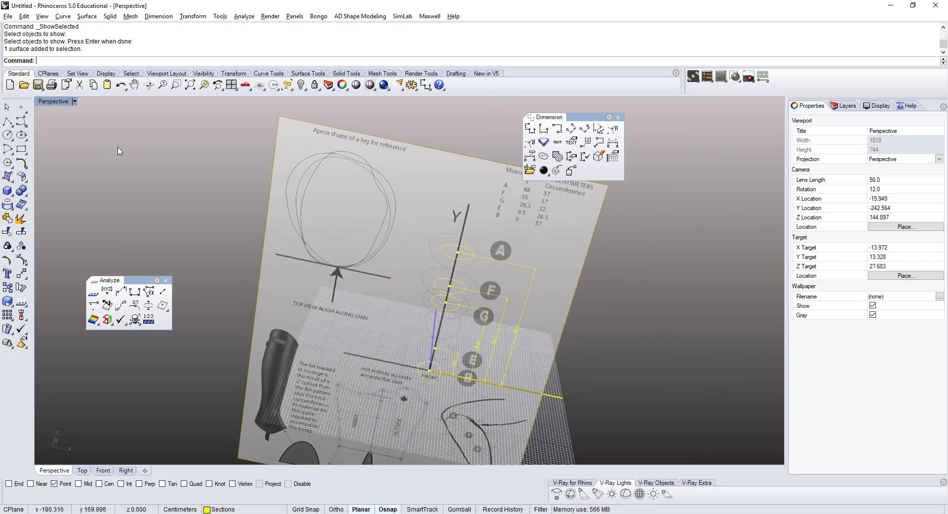
Inspect where the front edges of the stacked section outlines lie relative to each other from above
double_click(54, 101)
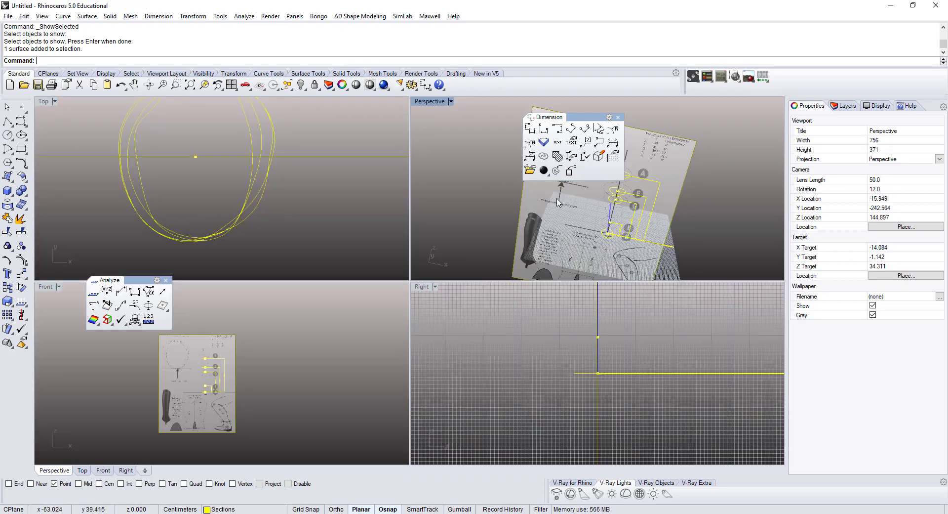
right_click_drag(174, 225, 232, 248)
scroll(315, 226, "up", 3)
left_click(318, 220)
scroll(257, 266, "down", 2)
scroll(247, 221, "up", 2)
scroll(220, 230, "up", 2)
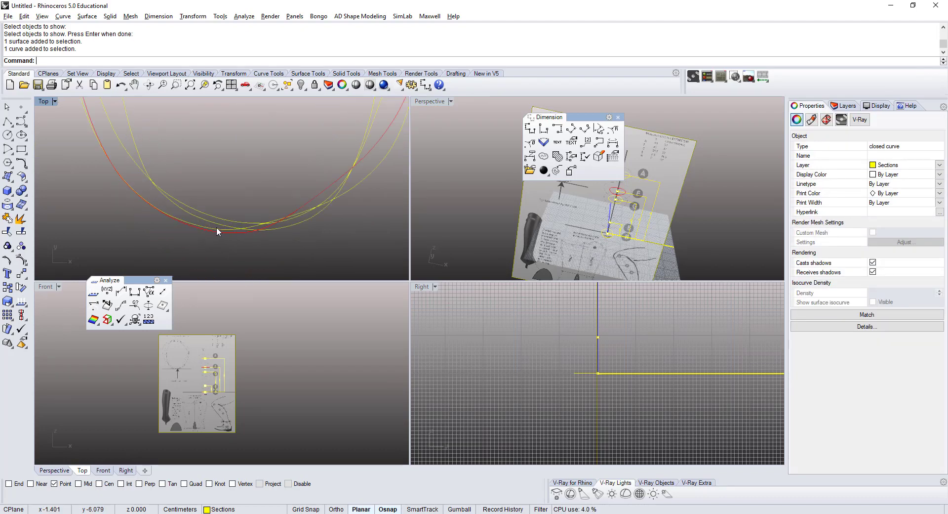
Close the floating Dimension toolbar and compare the section outlines from above with the reference's approximate leg shape drawing
left_click(618, 117)
scroll(568, 153, "up", 4)
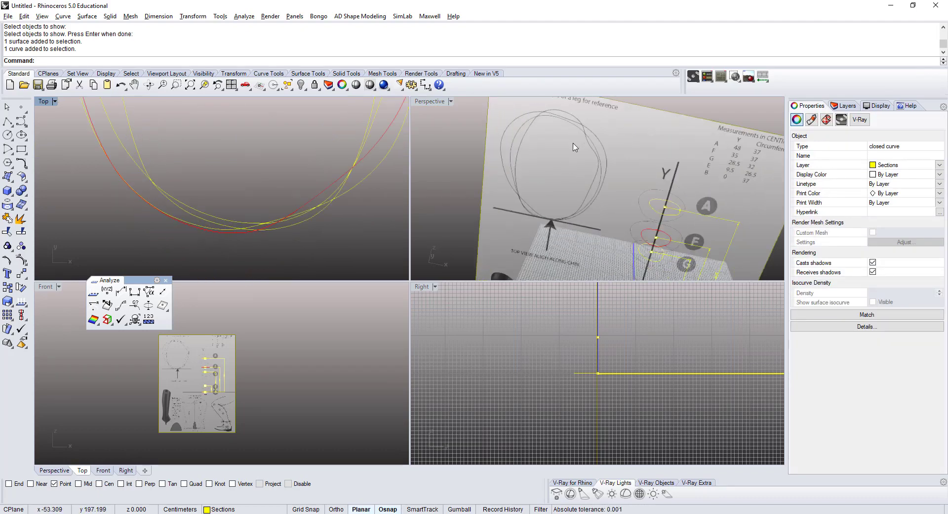
scroll(525, 134, "up", 2)
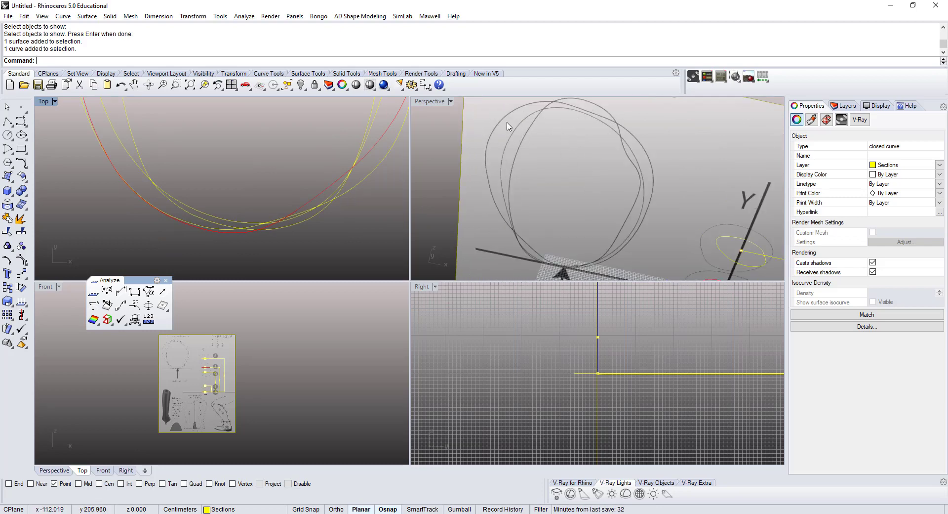
scroll(551, 156, "down", 3)
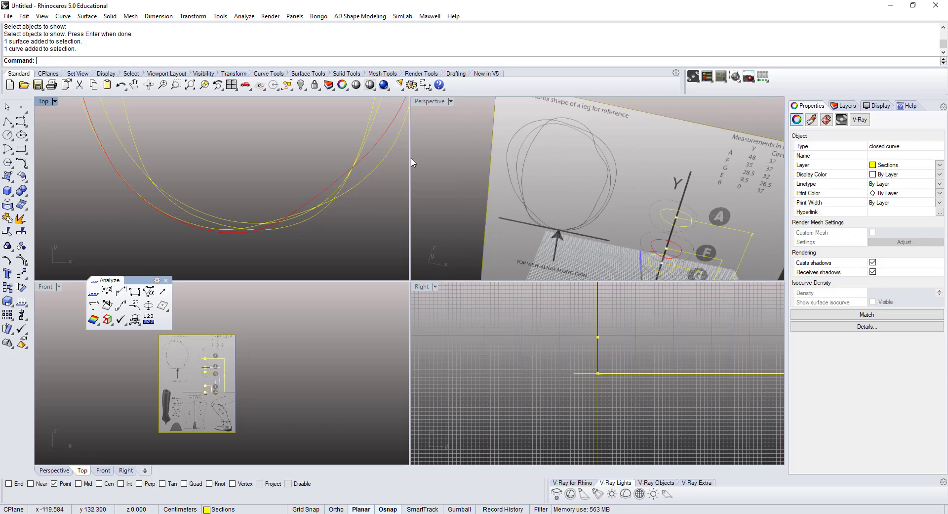
scroll(239, 192, "down", 3)
right_click_drag(173, 163, 154, 185)
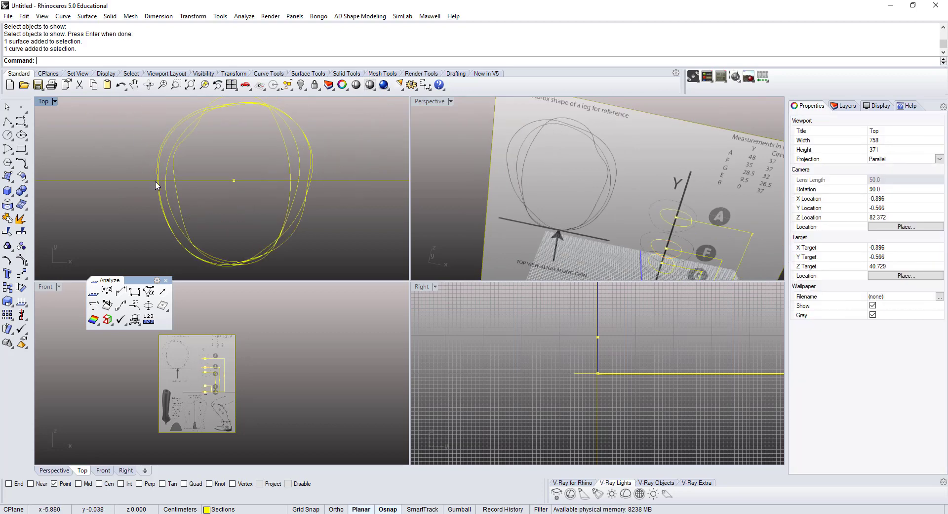
right_click_drag(633, 213, 596, 245)
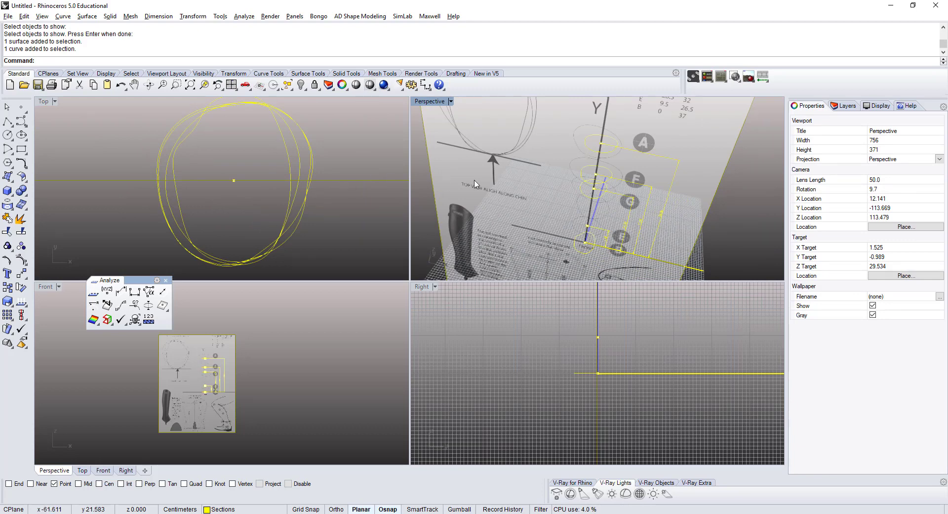
scroll(177, 267, "up", 2)
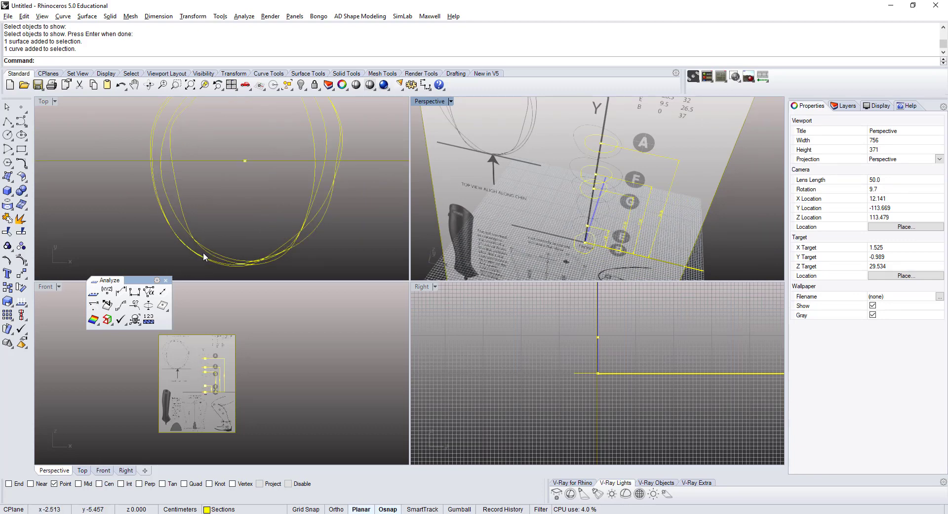
Check the front edges of the section outlines against the reference's top-view alignment arrow at the shin
left_click(182, 200)
left_click(225, 201)
scroll(227, 247, "up", 2)
right_click_drag(227, 247, 234, 201)
scroll(237, 228, "up", 2)
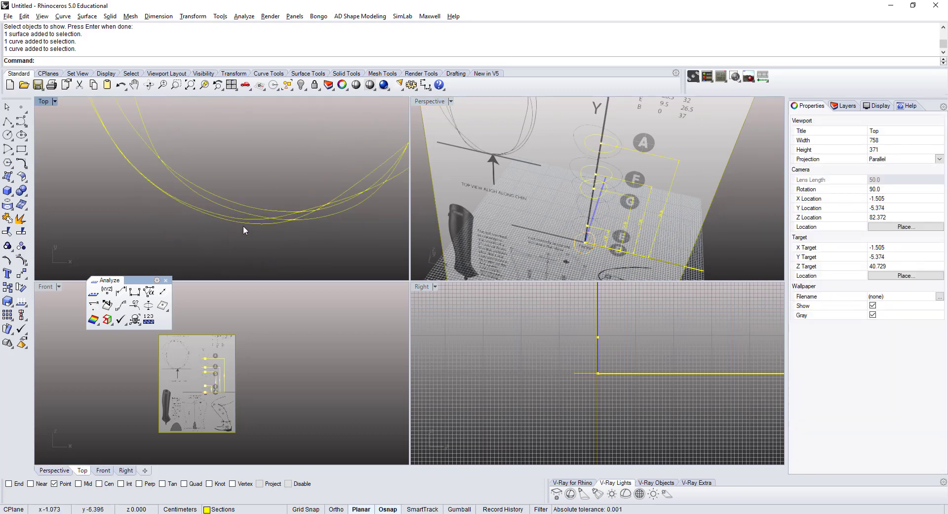
scroll(494, 159, "up", 4)
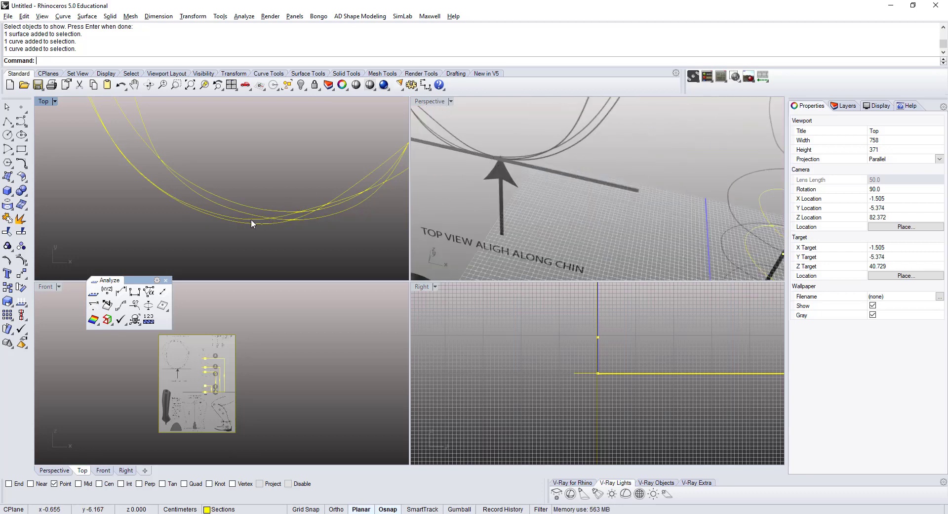
scroll(249, 189, "down", 2)
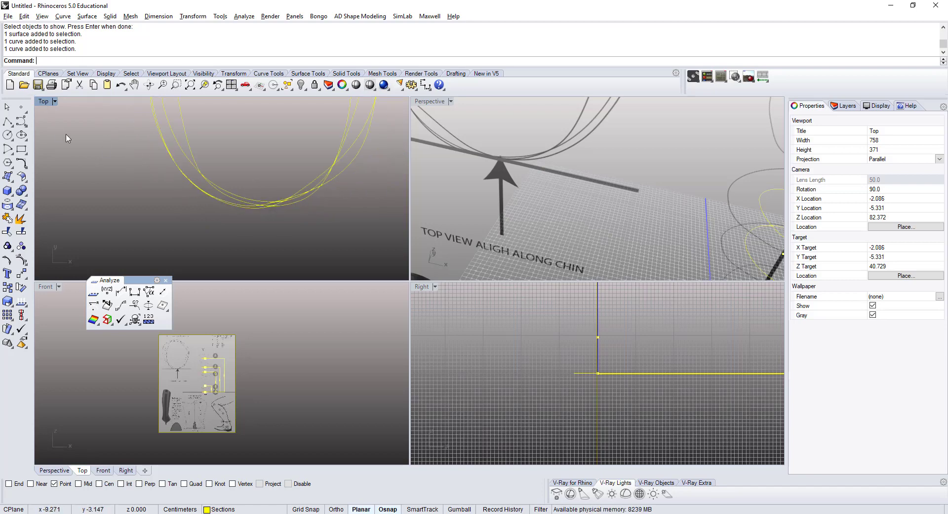
Maximize the Top view on the front of the section outlines and make Quad the only active object snap instead of Point
double_click(42, 103)
scroll(225, 216, "down", 6)
right_click_drag(241, 206, 225, 285)
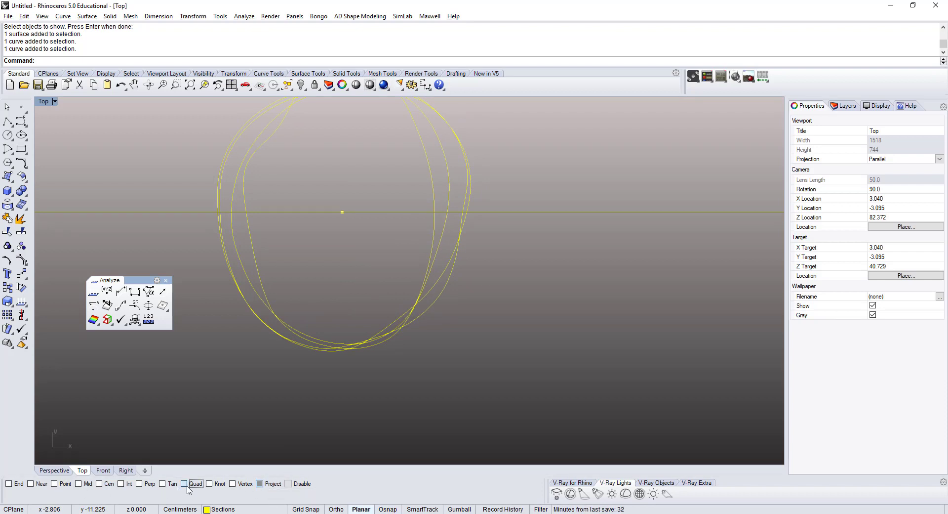
scroll(329, 363, "up", 5)
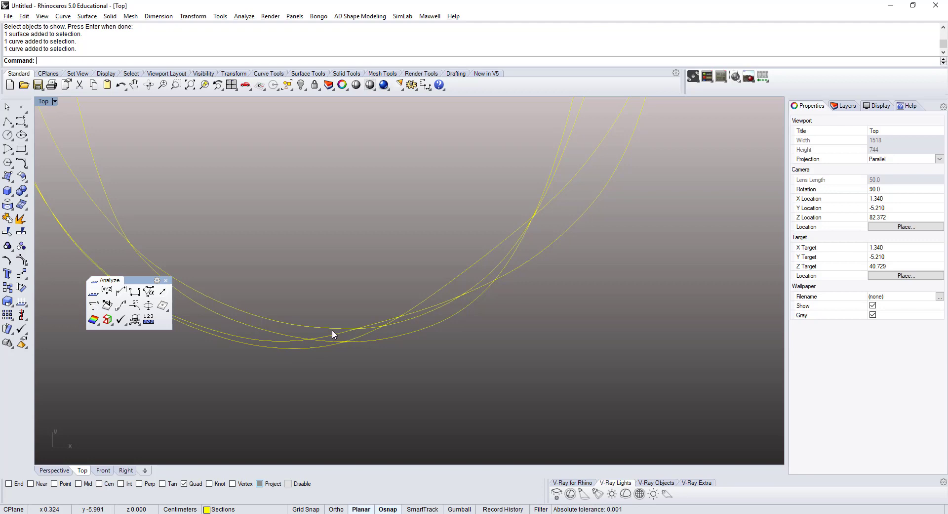
Move the second-frontmost section outline about 1.05 cm along X from its front quadrant point, in line with the neighbouring outline's quadrant
left_click(22, 273)
scroll(260, 334, "up", 3)
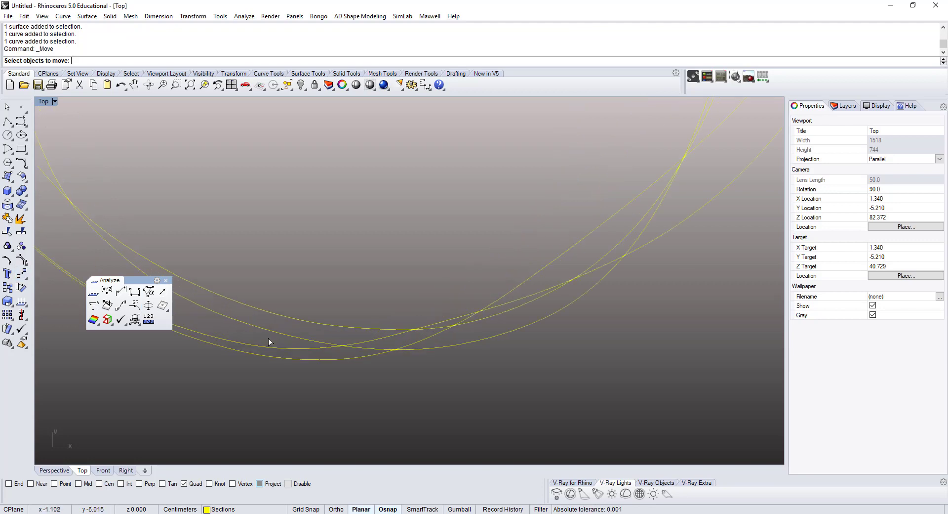
left_click(288, 349)
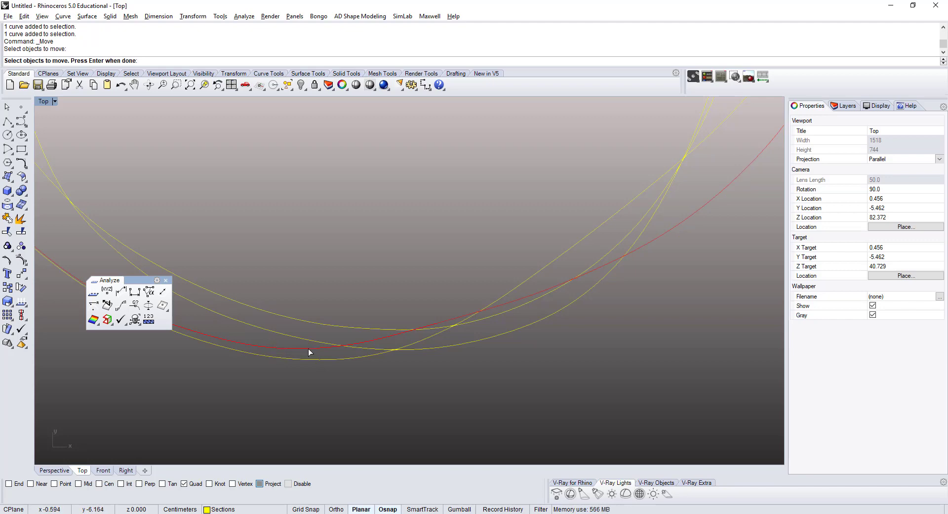
key("Return")
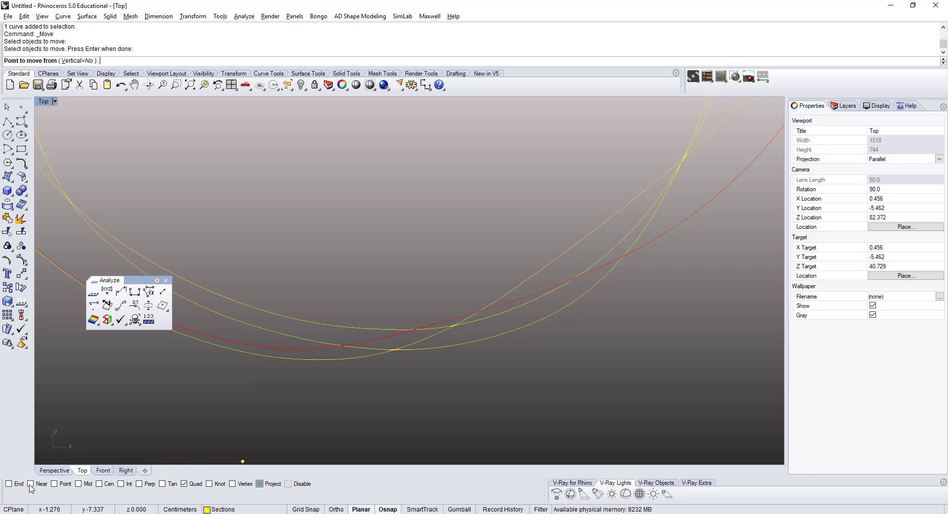
left_click(300, 348)
key("F8")
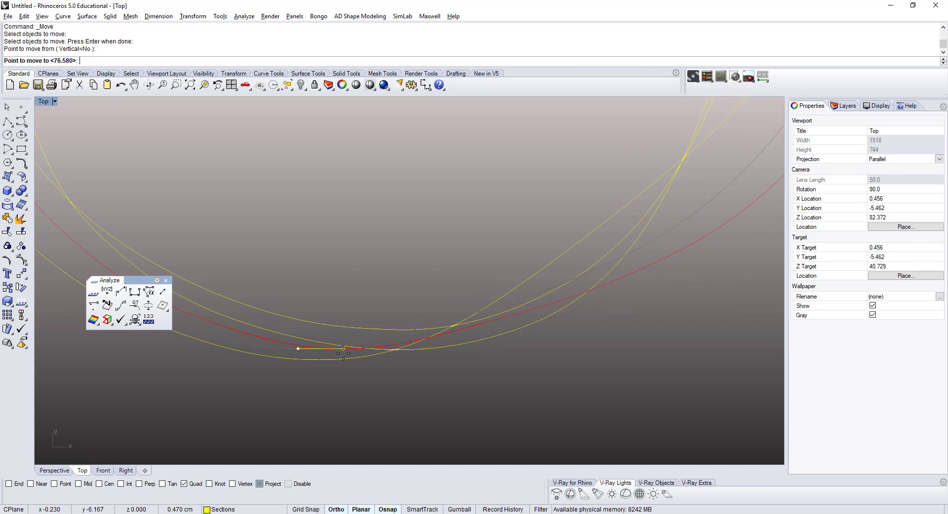
key("F8")
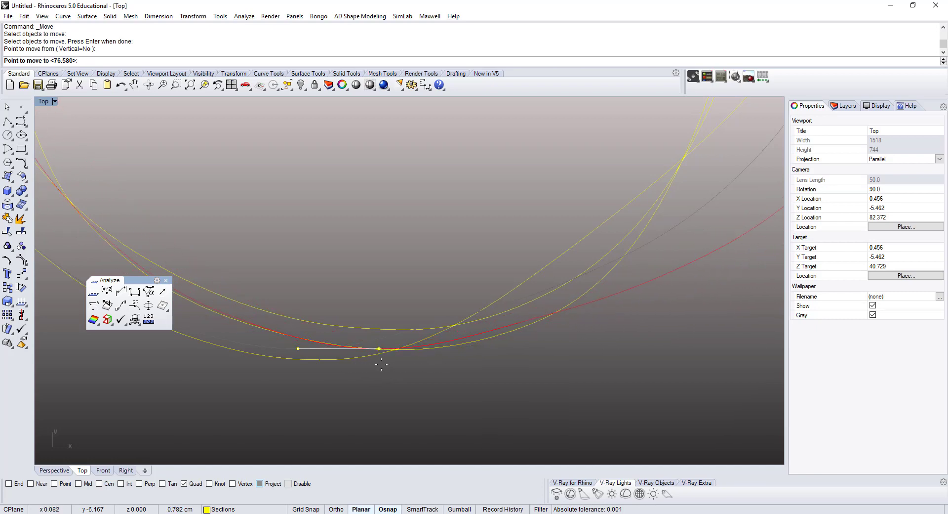
scroll(403, 348, "up", 8)
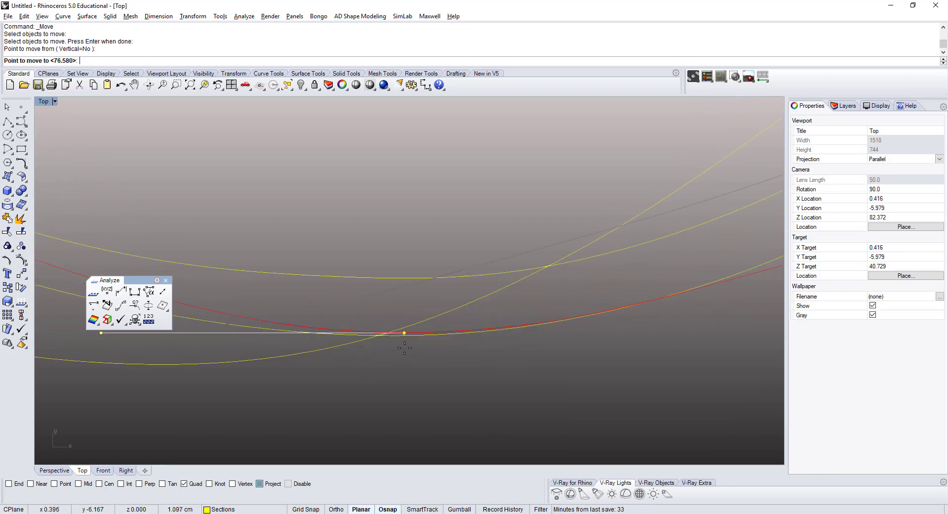
scroll(393, 330, "up", 5)
scroll(390, 331, "up", 3)
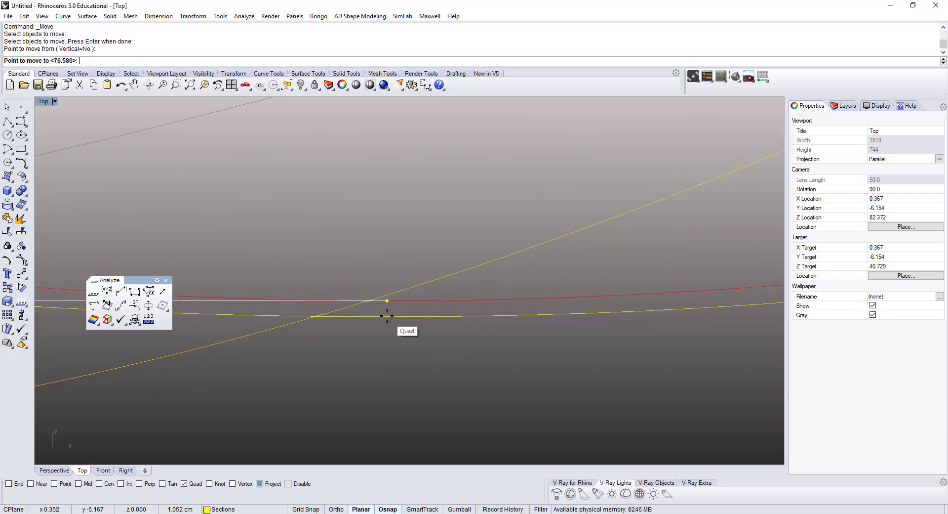
left_click(386, 306)
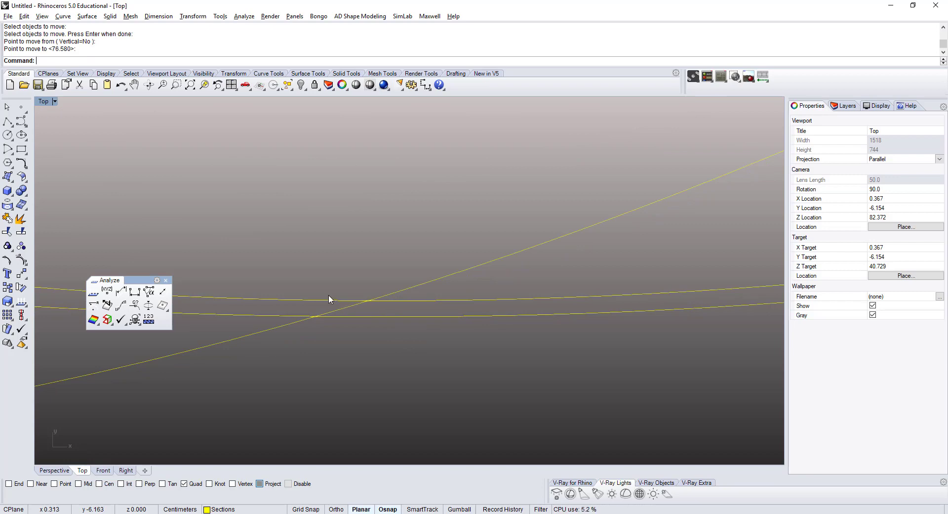
Move the frontmost section outline about 0.83 cm along X from its front quadrant point, in line with the neighbouring outline's quadrant
left_click(328, 299)
left_click(379, 315)
scroll(380, 322, "down", 6)
scroll(368, 360, "down", 5)
left_click(357, 375)
right_click_drag(311, 365, 404, 332)
scroll(403, 332, "down", 5)
left_click(320, 329)
scroll(318, 331, "down", 2)
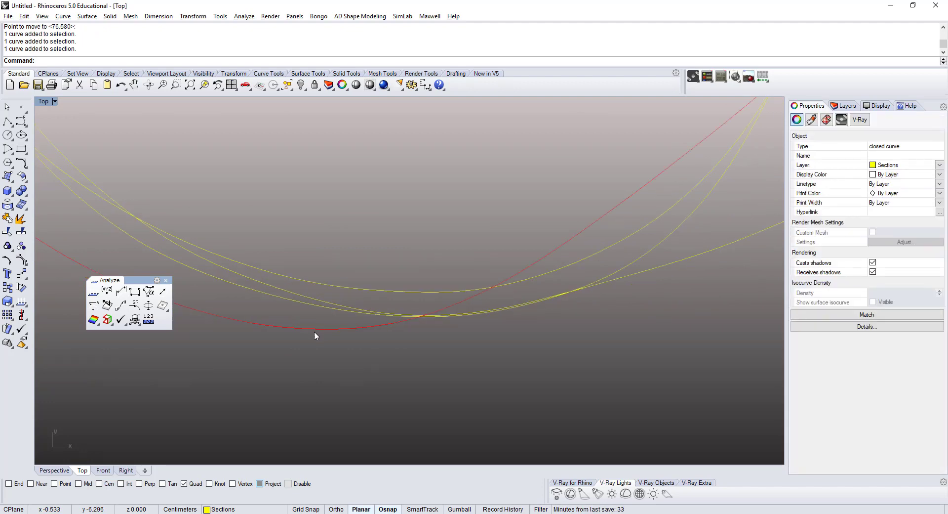
left_click(21, 273)
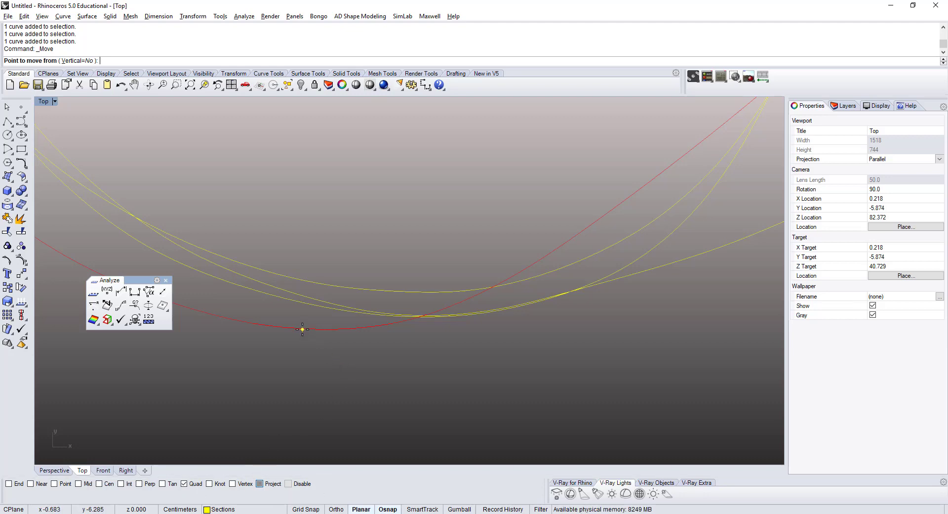
scroll(326, 329, "up", 5)
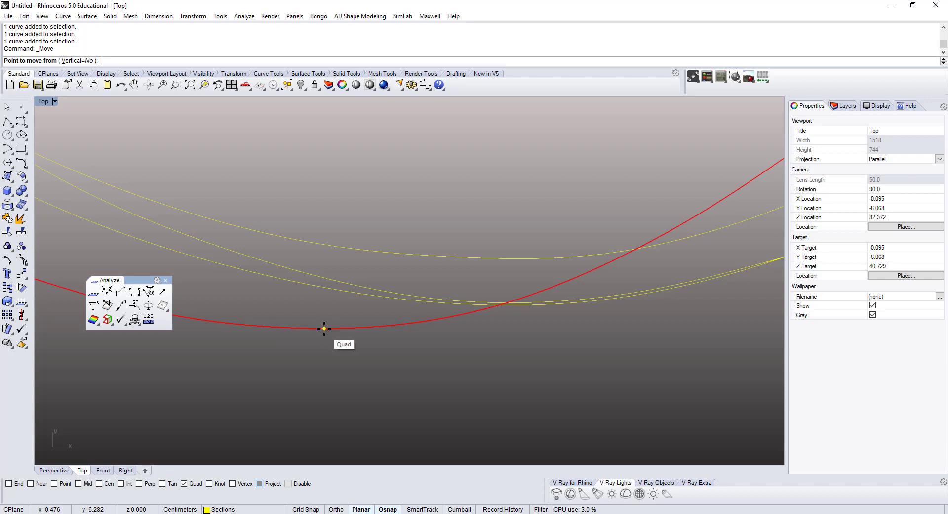
left_click(325, 328)
key("shift")
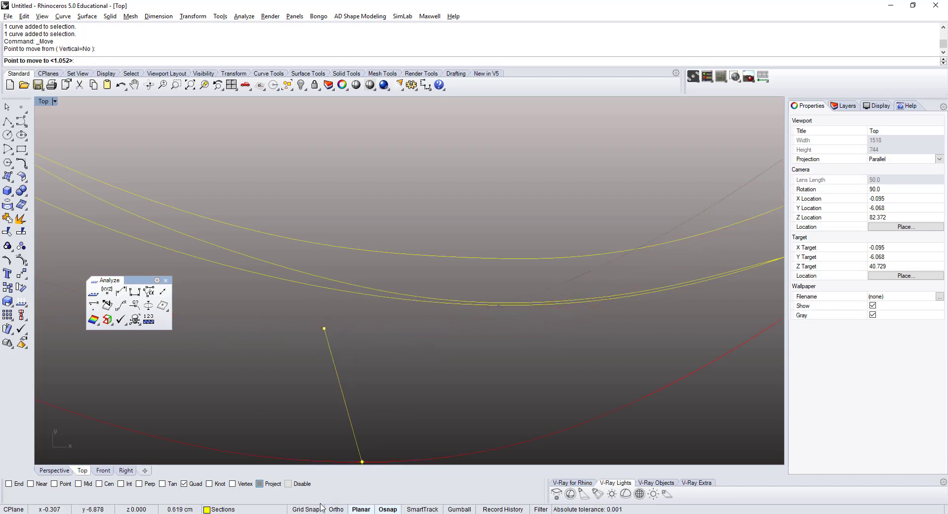
key("shift")
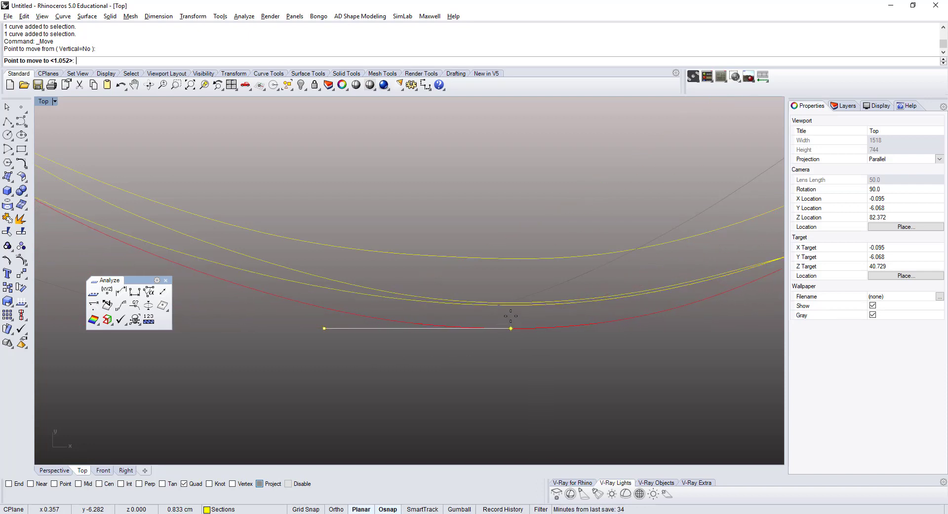
scroll(510, 304, "up", 2)
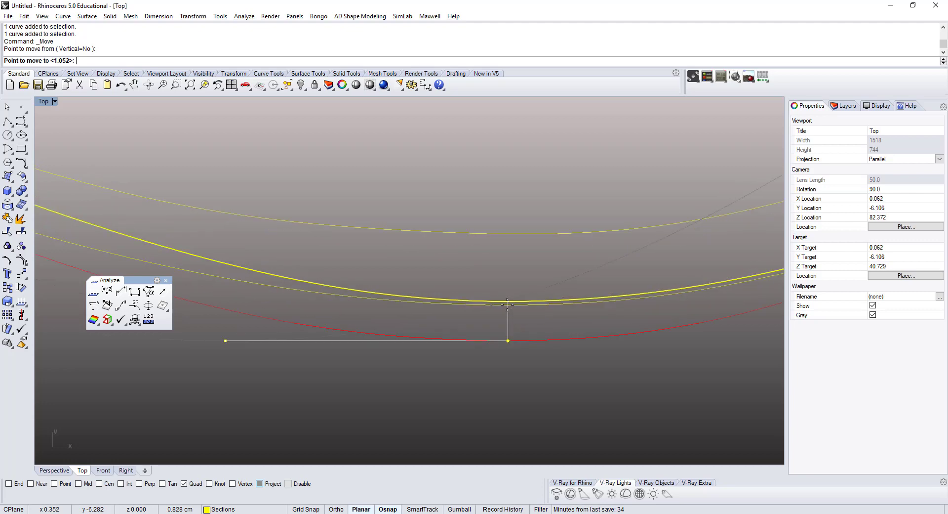
left_click(508, 305)
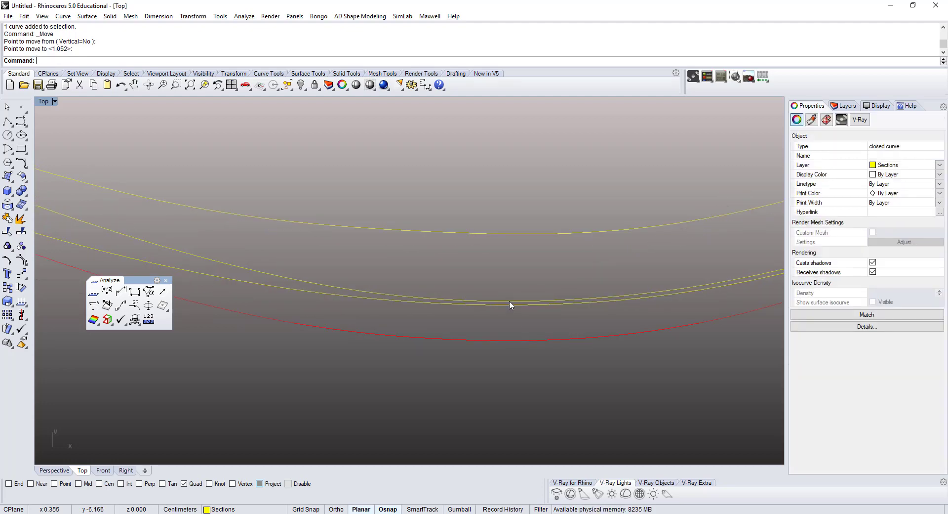
scroll(511, 304, "down", 4)
key("Escape")
Move the outline whose front edge lies furthest back slightly along X from its quadrant, in line with the neighbouring outline's quadrant
left_click(502, 266)
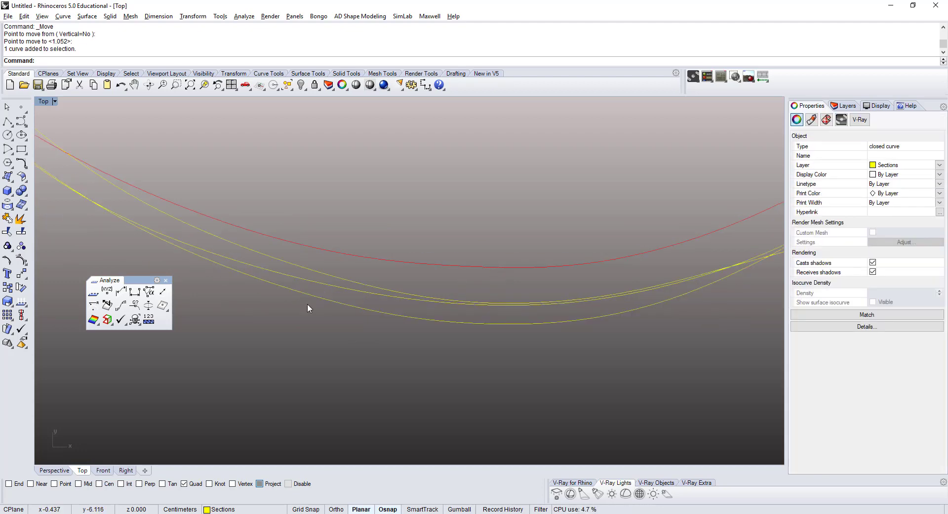
left_click(20, 273)
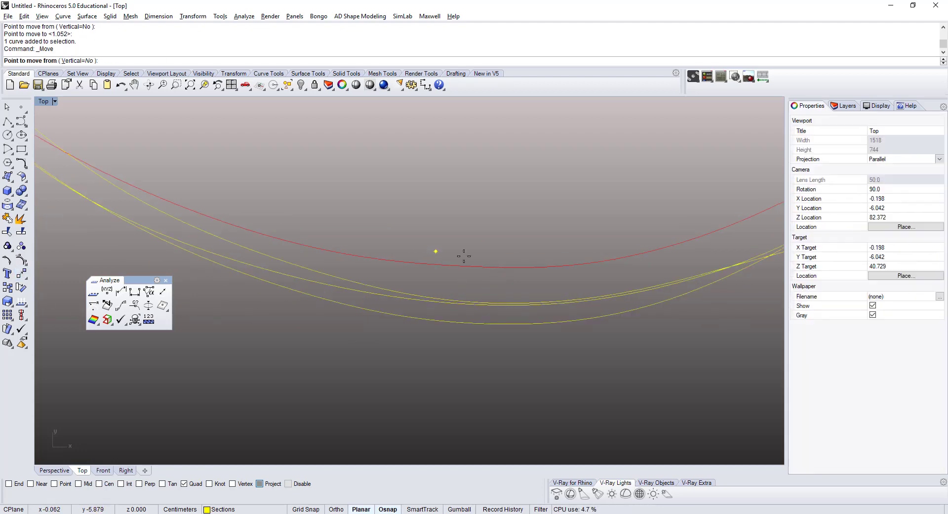
left_click(516, 267)
scroll(517, 268, "up", 2)
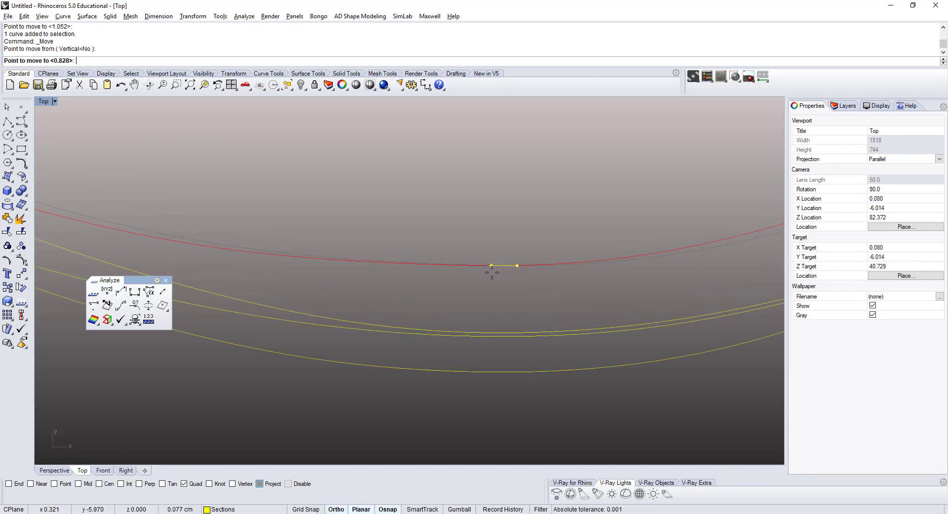
key("F8")
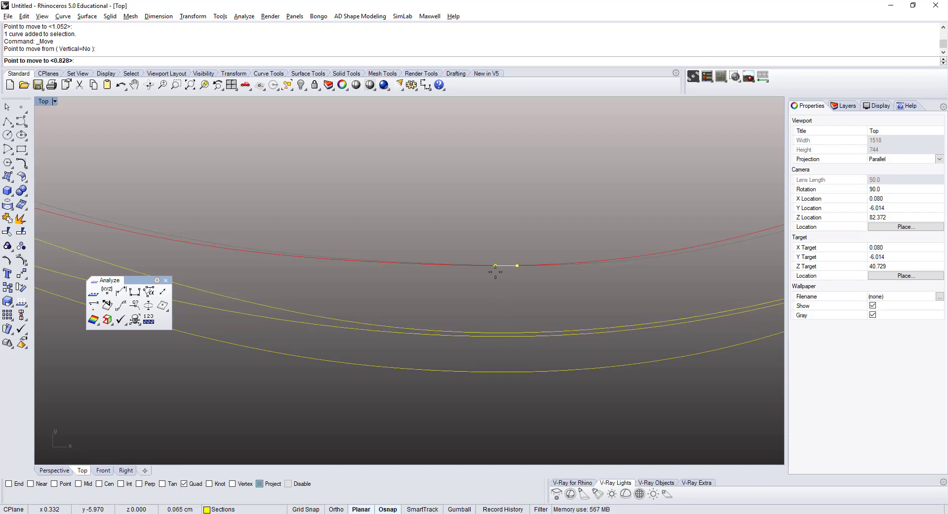
left_click(500, 332)
left_click(511, 317)
Maximize the Perspective view in place of the Top view and hide the upright reference board behind the sections
scroll(499, 317, "down", 8)
scroll(500, 331, "down", 10)
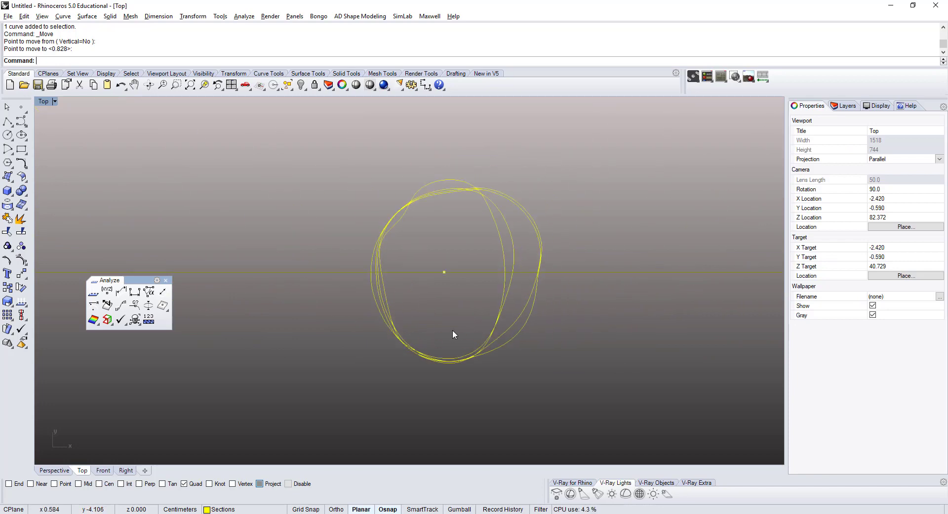
double_click(50, 103)
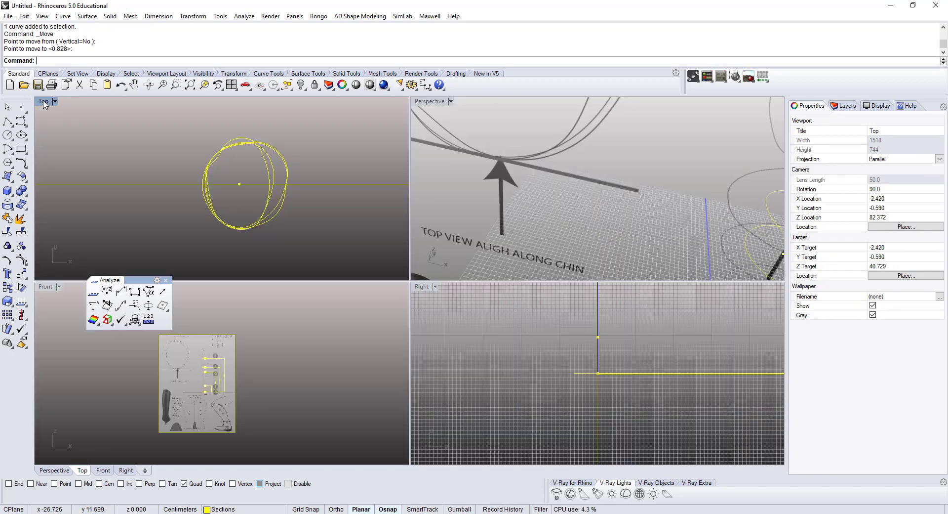
double_click(424, 102)
scroll(425, 181, "down", 10)
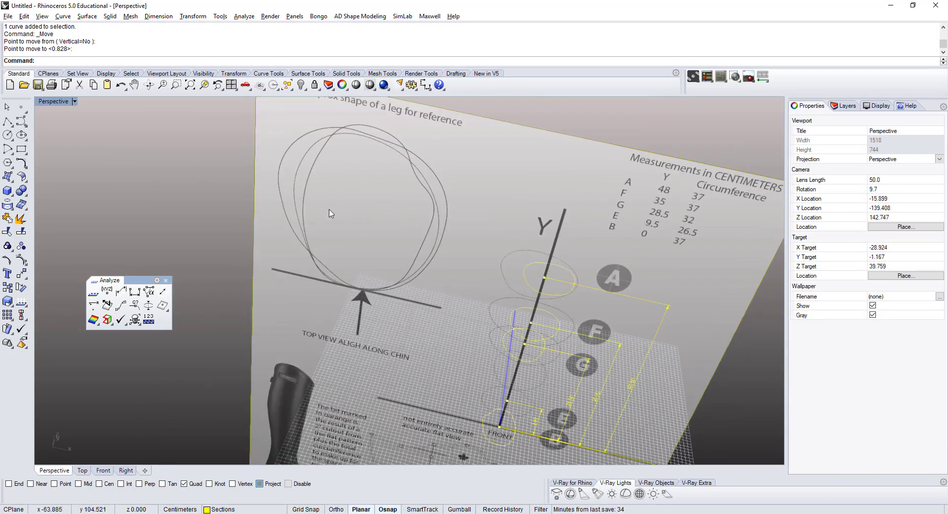
right_click_drag(415, 231, 396, 196)
left_click(466, 163)
right_click_drag(466, 163, 374, 194)
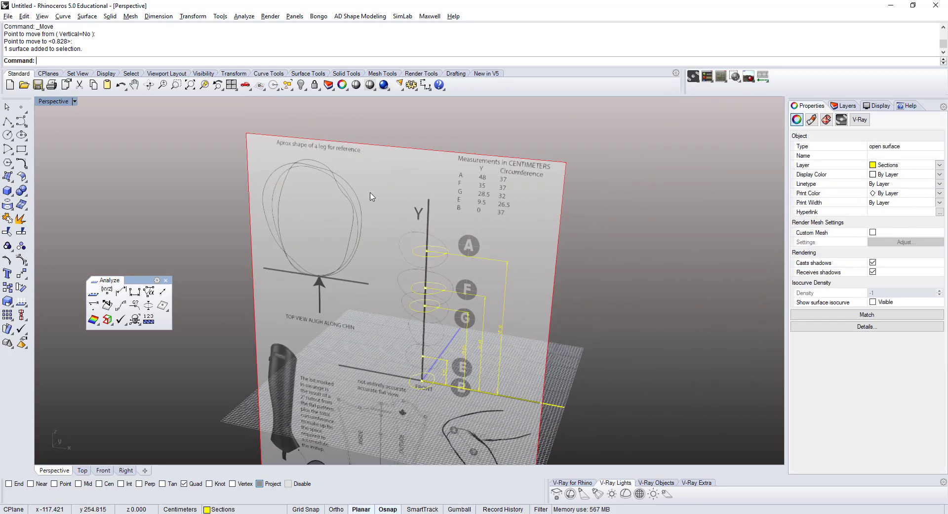
left_click(301, 85)
Turn off the construction plane grid around the dimensioned section stack and close the floating Analyze toolbar
right_click_drag(417, 280, 320, 326)
scroll(305, 259, "up", 2)
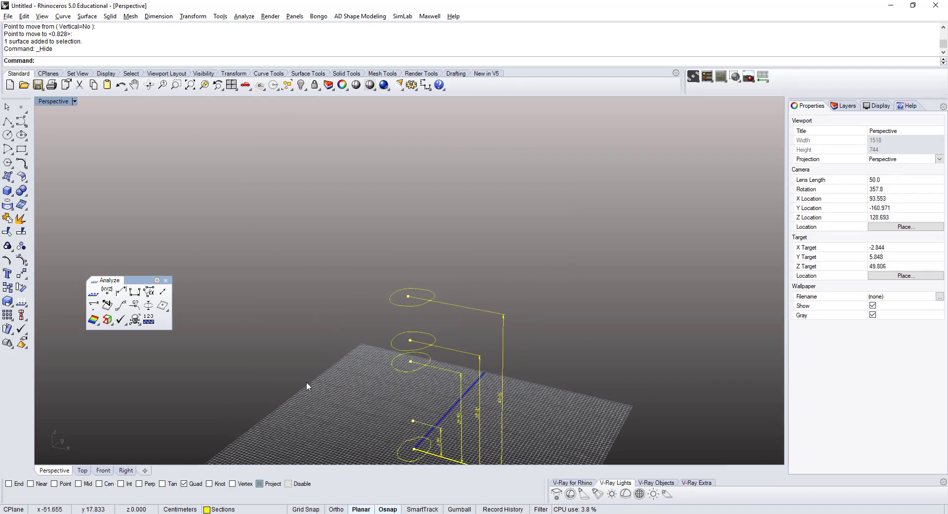
key("F7")
scroll(335, 380, "down", 4)
scroll(366, 401, "up", 5)
right_click_drag(375, 399, 372, 307, "shift")
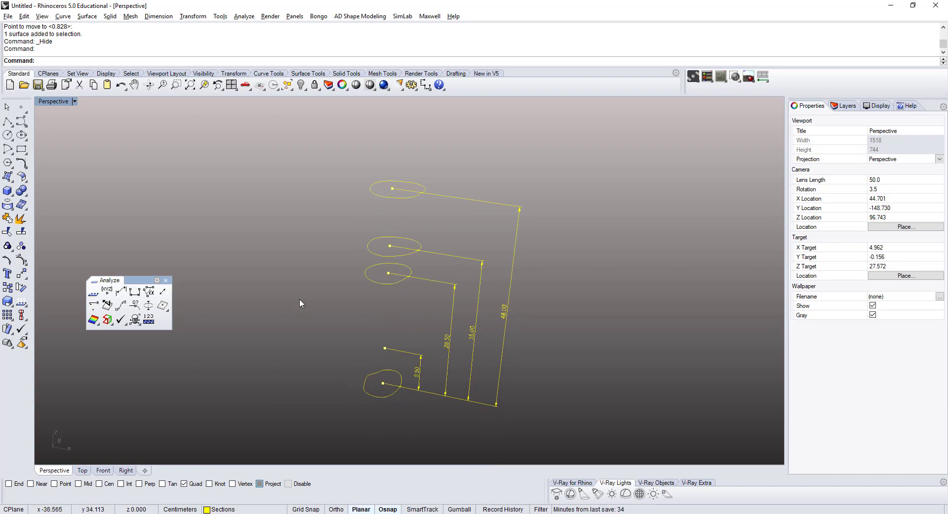
scroll(395, 335, "up", 3)
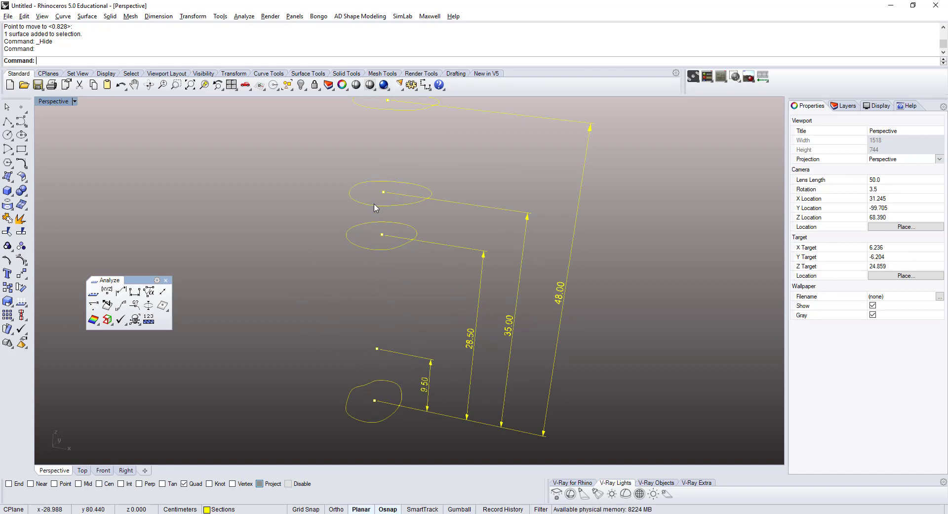
scroll(394, 344, "down", 2)
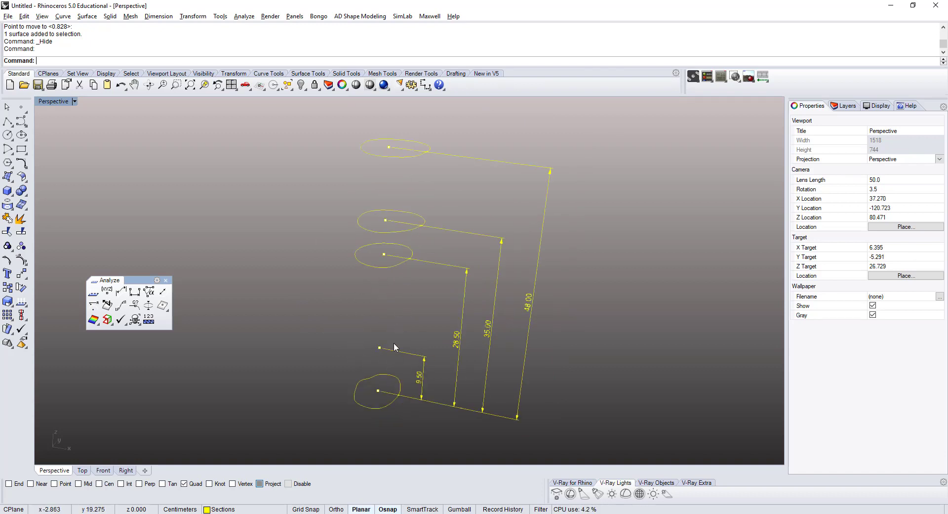
right_click_drag(394, 343, 324, 329)
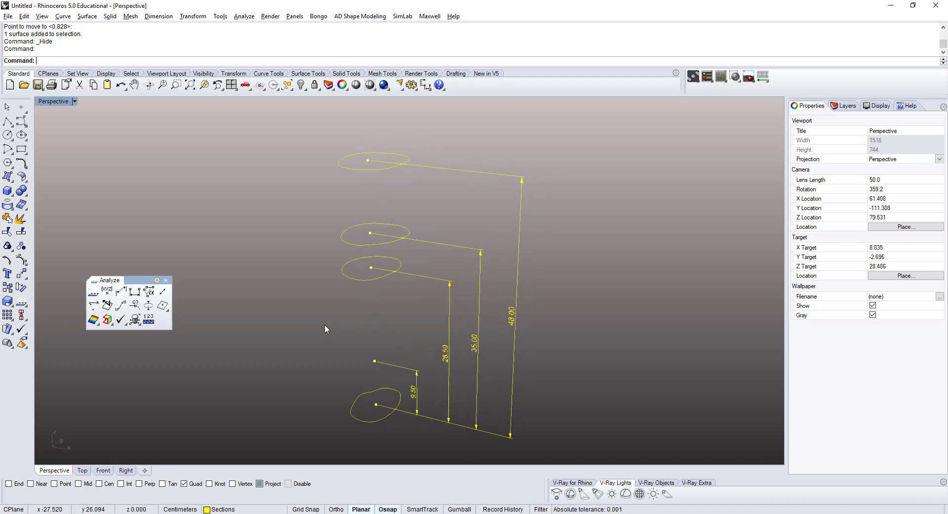
left_click(165, 280)
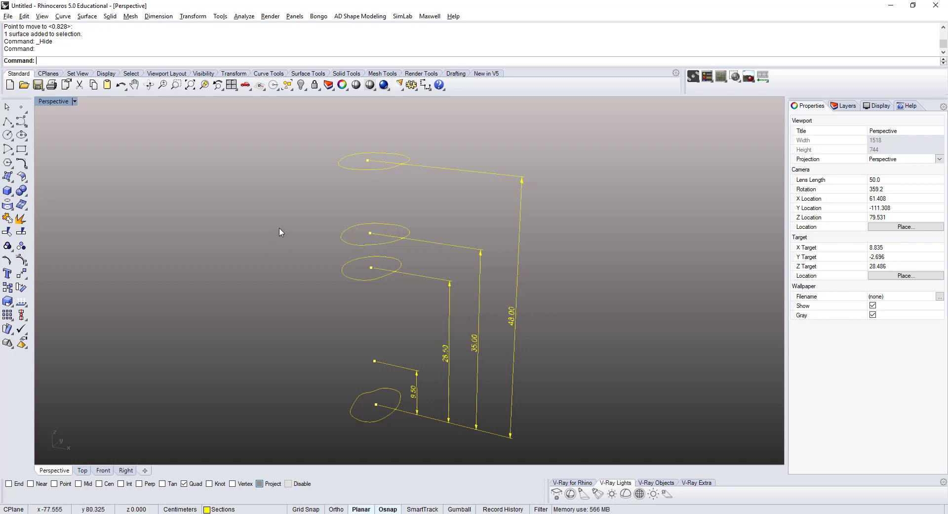
Show the hidden reference boards and hide the upright one again
left_click(301, 85)
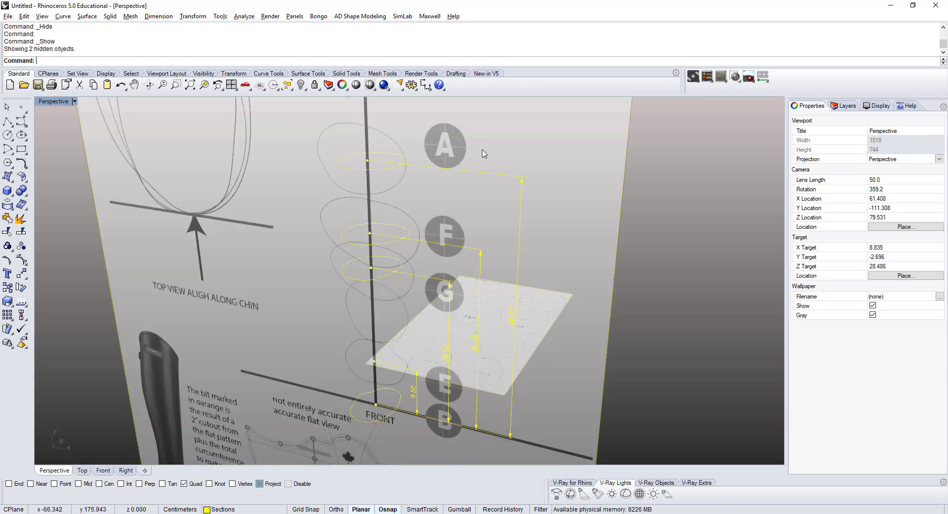
left_click(301, 85)
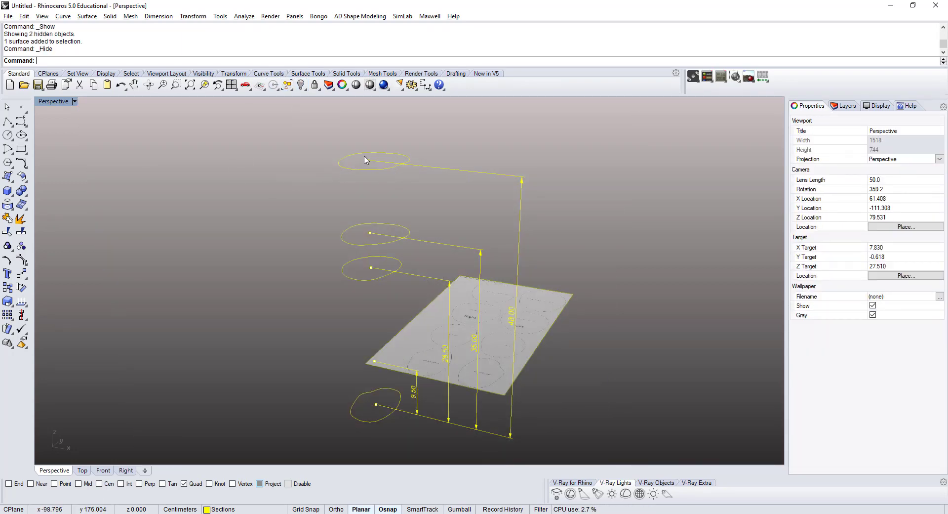
left_click(8, 121)
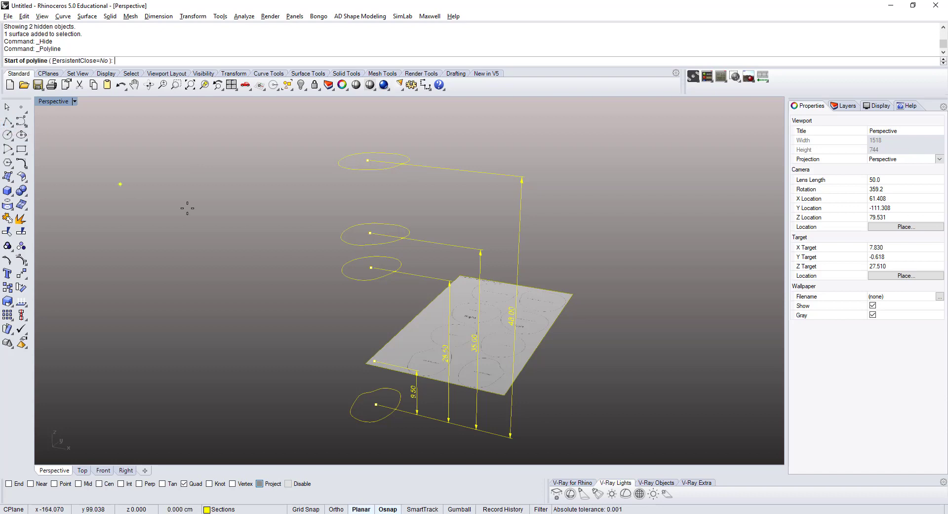
left_click(372, 161)
right_click(338, 202)
Enable the Point object snap and draw a polyline from the top section's centre point down to the bottom section's centre point
right_click(339, 202)
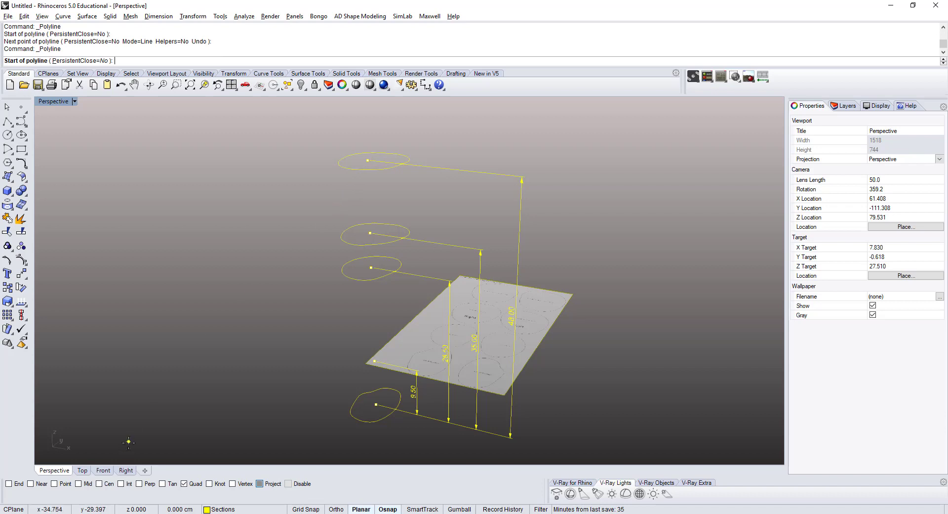
left_click(64, 484)
left_click(367, 160)
left_click(375, 404)
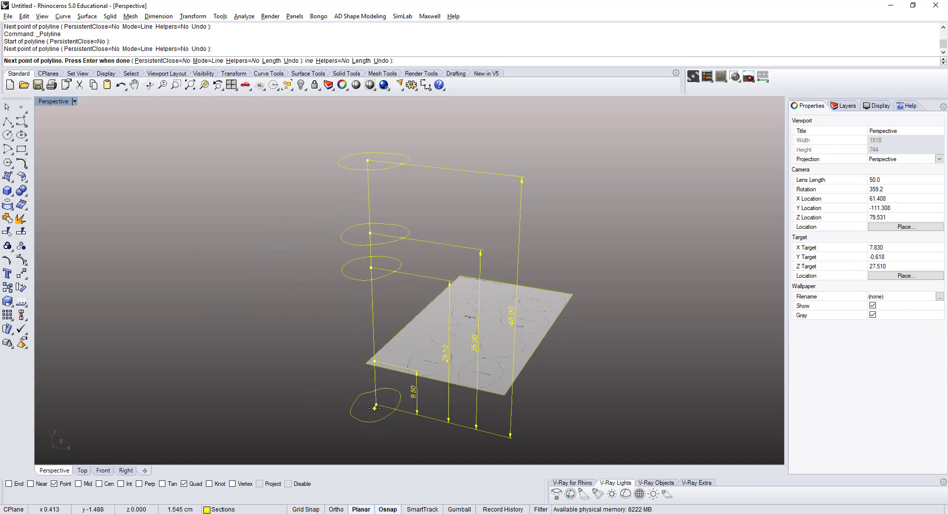
key("Return")
right_click_drag(209, 334, 368, 301)
left_click(371, 302)
left_click(310, 308)
right_click_drag(310, 308, 290, 307)
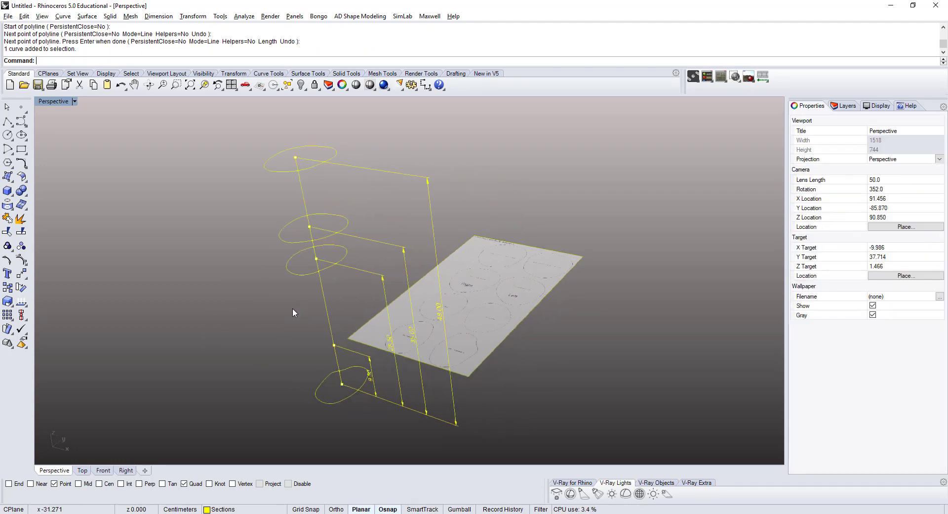
Hide the flat horizontal reference board beside the section stack
left_click(499, 275)
left_click(578, 266)
left_click(576, 265)
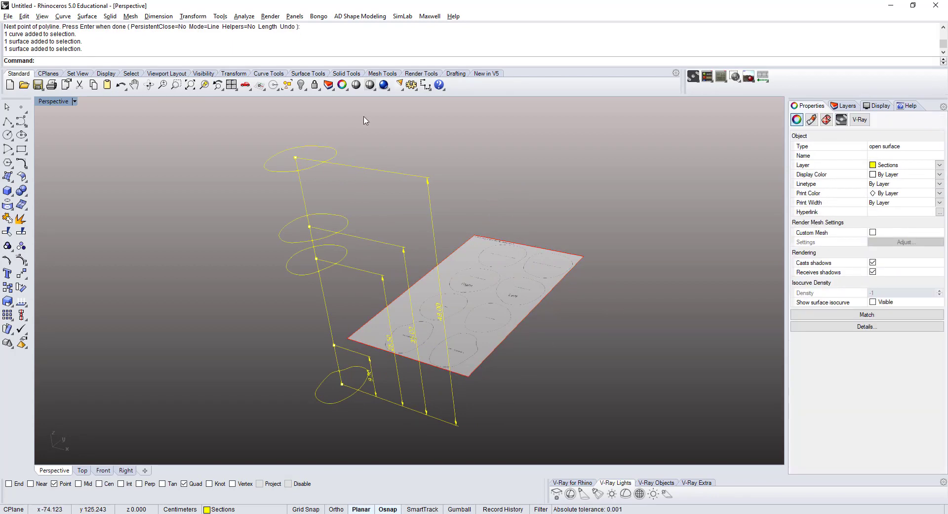
left_click(301, 85)
right_click_drag(253, 278, 241, 225)
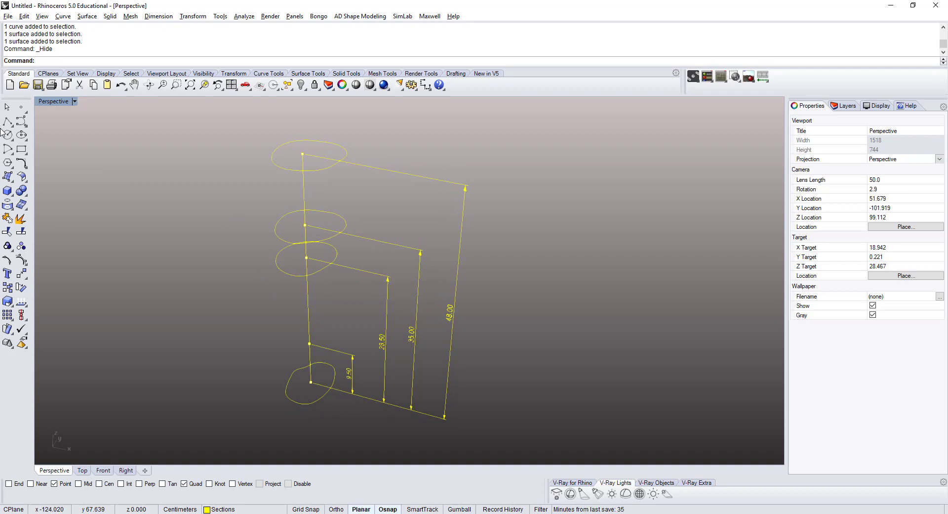
Open the Surface Creation tools as a floating toolbar beside the section stack
left_click(8, 178)
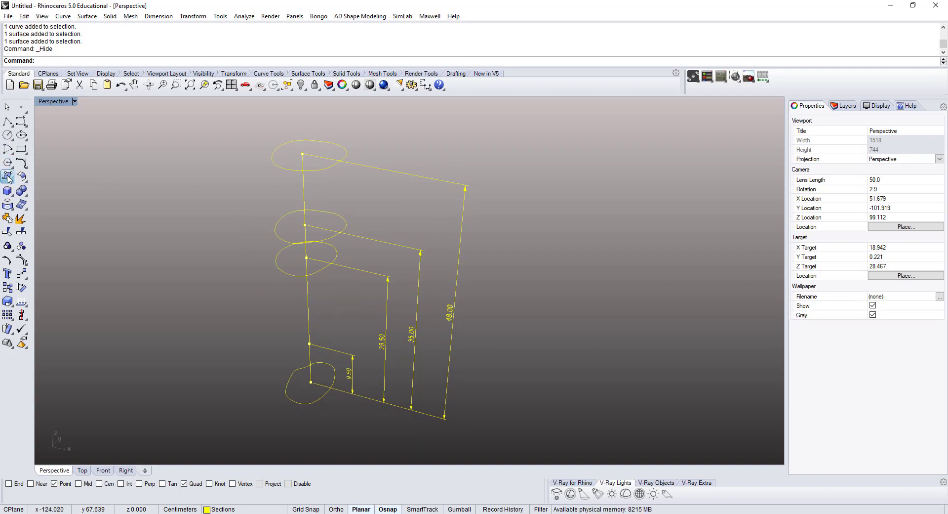
left_click_drag(36, 175, 96, 168)
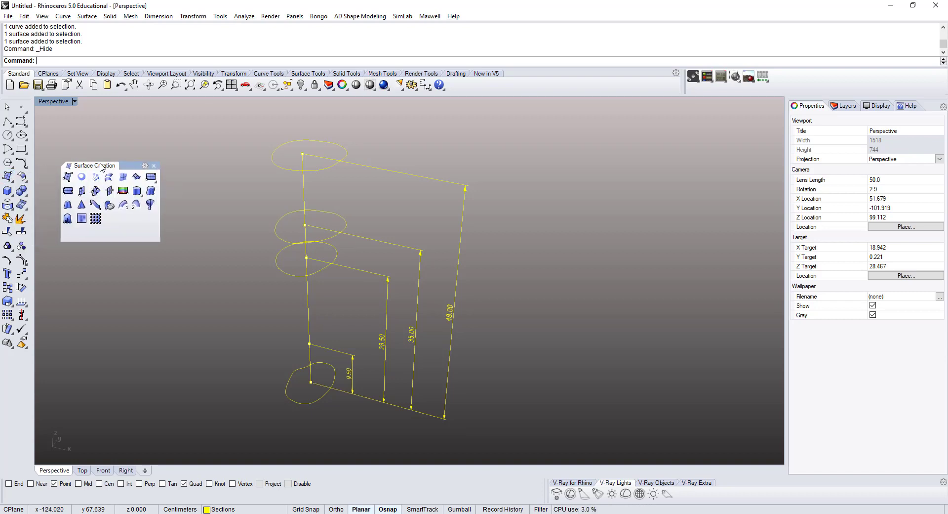
Start a loft through the four leg section outlines, picking them in order from the top section to the bottom one
left_click(110, 182)
left_click(294, 173)
right_click_drag(294, 199, 294, 245)
left_click(292, 241)
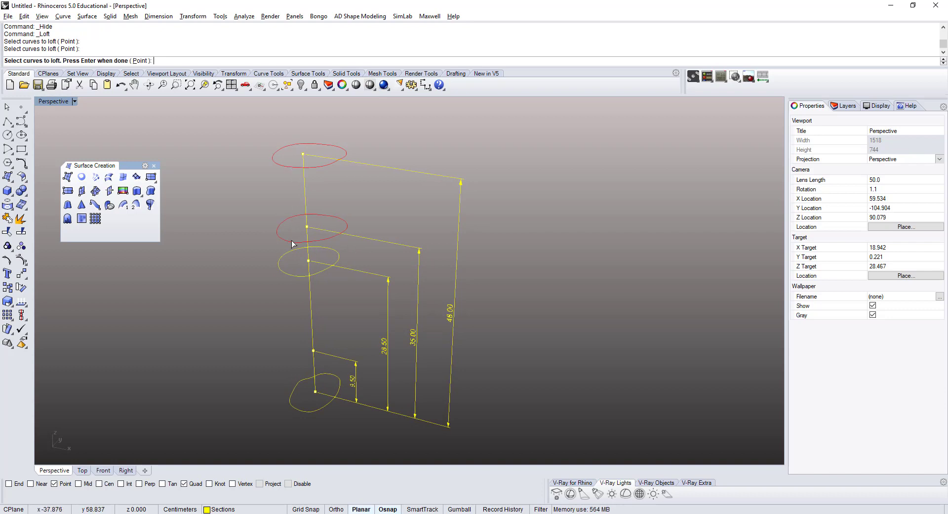
left_click(295, 275)
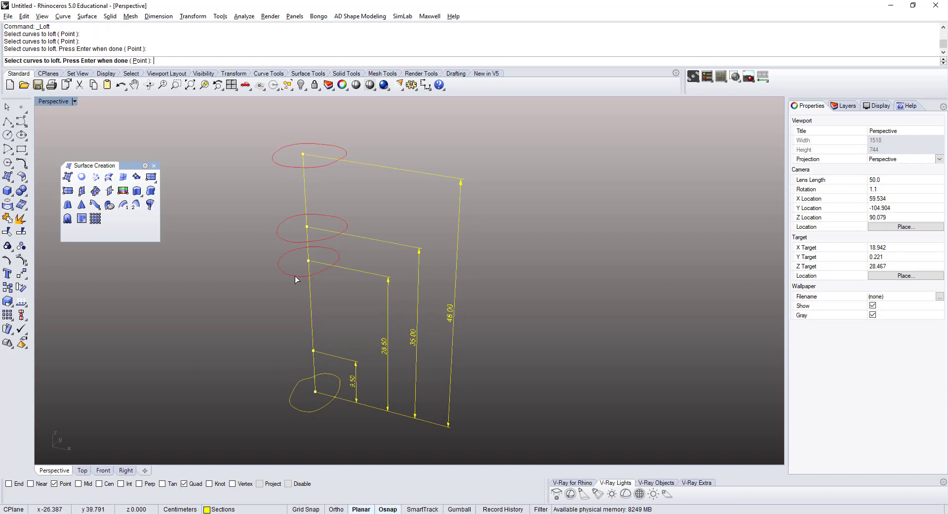
left_click(302, 411)
right_click_drag(277, 395, 281, 407)
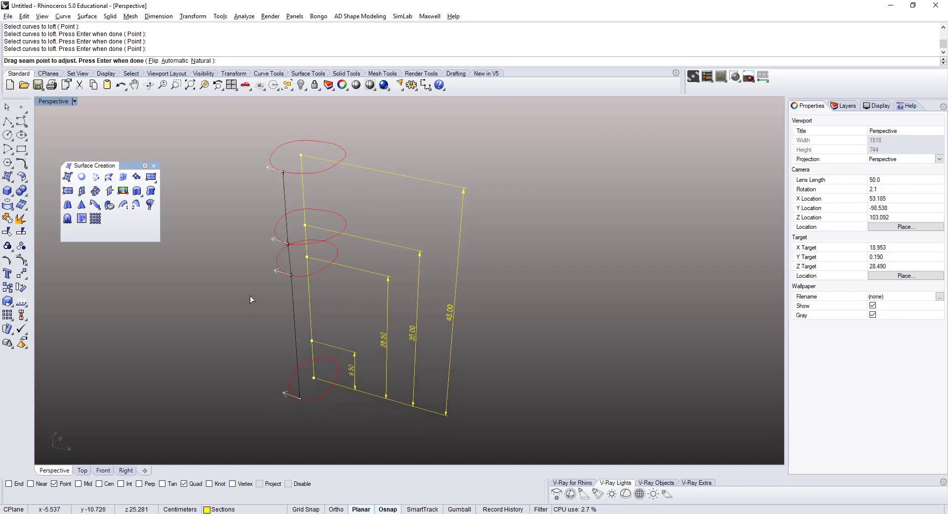
Try flipping the seam direction on the third section from the top, and flip it back to match the others
scroll(234, 167, "up", 2)
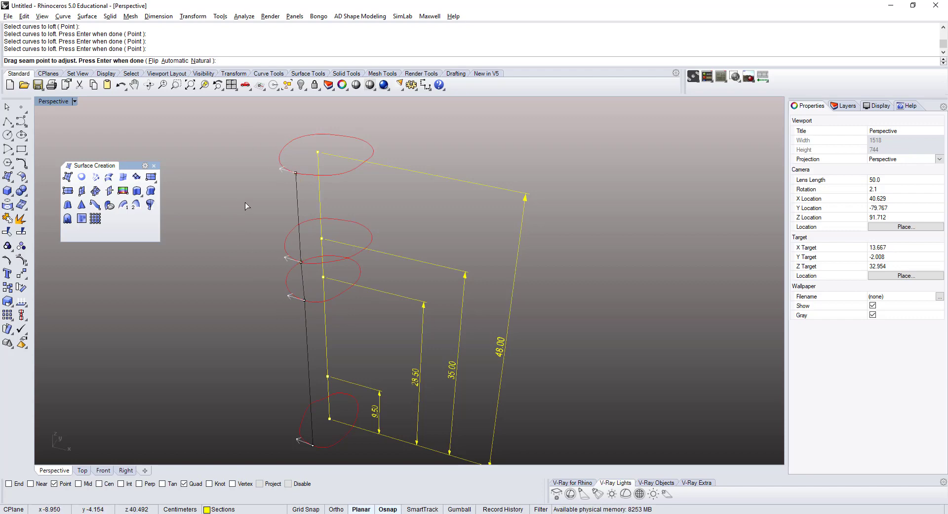
scroll(292, 306, "up", 3)
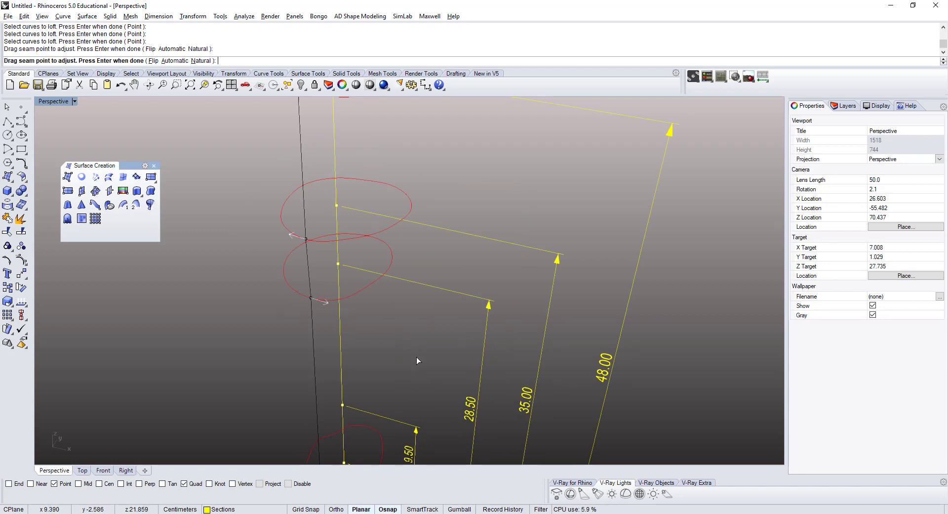
scroll(267, 281, "down", 4)
scroll(269, 286, "up", 3)
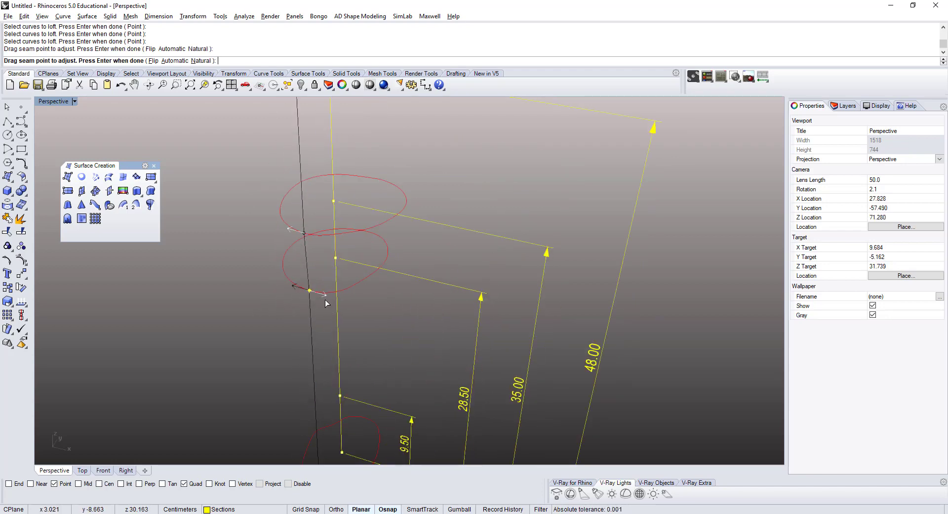
scroll(325, 300, "up", 3)
left_click(312, 285)
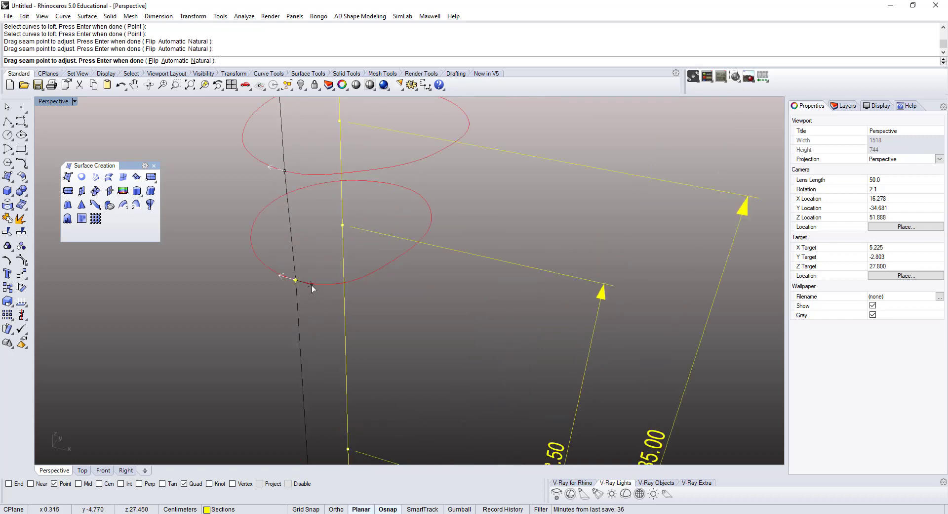
scroll(310, 294, "down", 4)
scroll(186, 289, "down", 3)
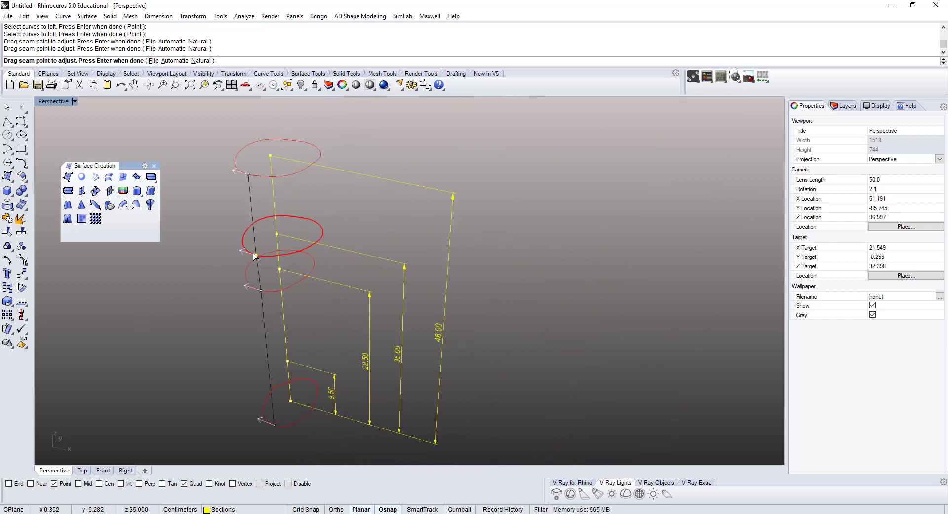
Try moving the second section's seam point to another quadrant, return it to the front quadrant and accept the seams
left_click_drag(256, 256, 218, 423)
left_click_drag(283, 343, 249, 228)
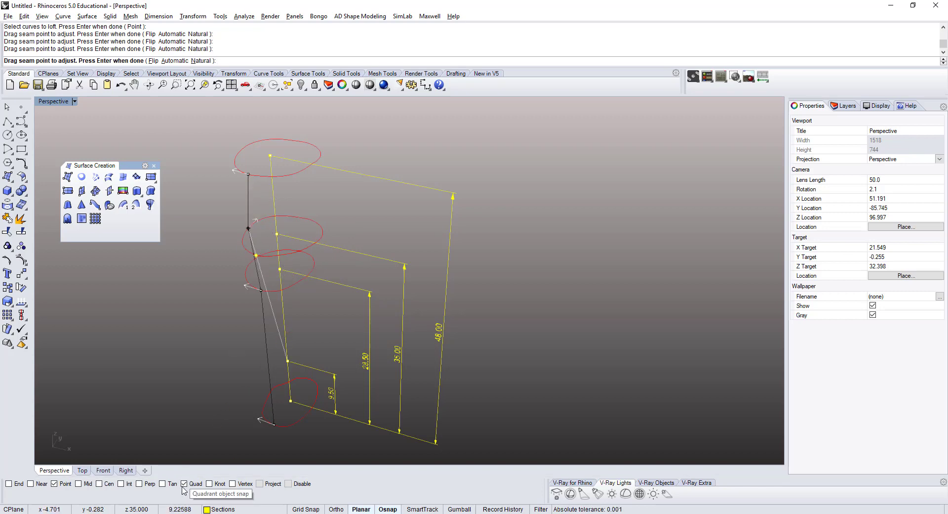
left_click(257, 256)
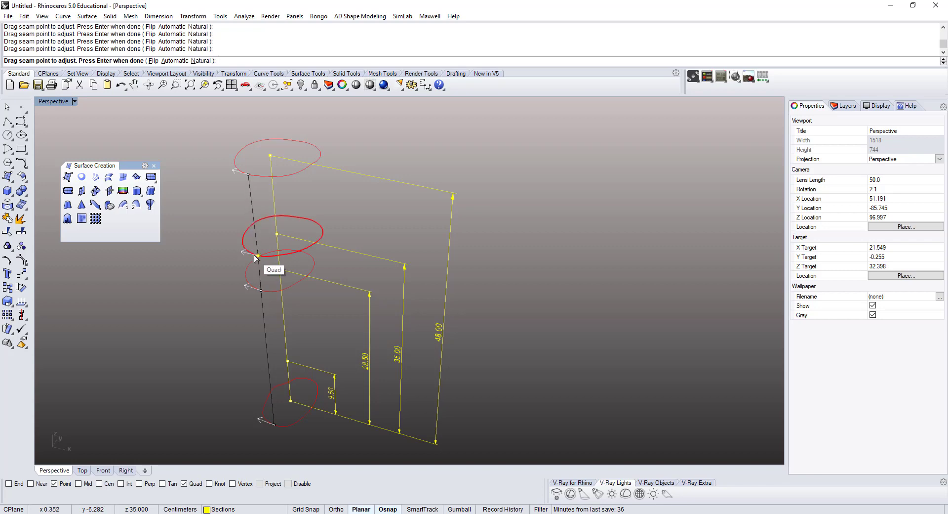
mouse_move(147, 366)
right_mouse_down()
mouse_move(167, 357)
mouse_move(141, 379)
right_mouse_up()
right_click_drag(221, 334, 234, 309)
key("Return")
Switch the Perspective viewport to Shaded display while the loft preview is showing
right_click_drag(429, 259, 474, 250)
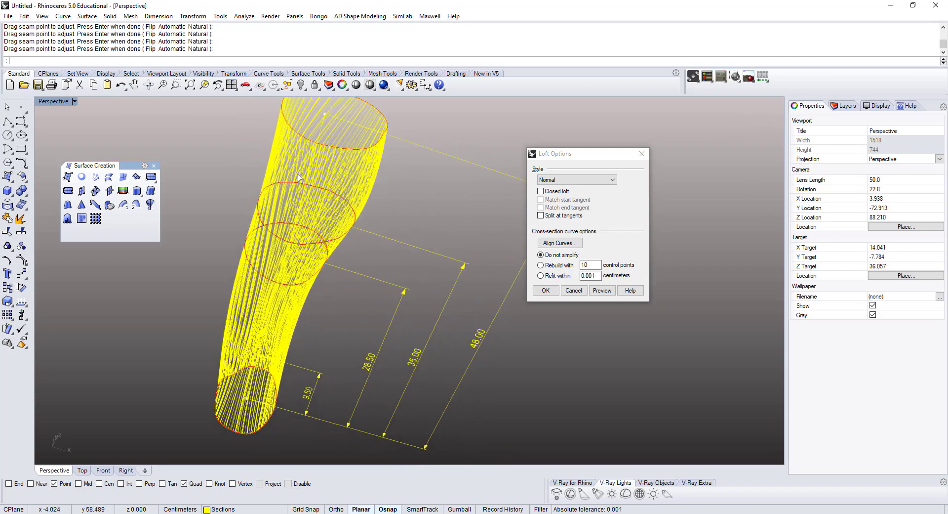
left_click(48, 101)
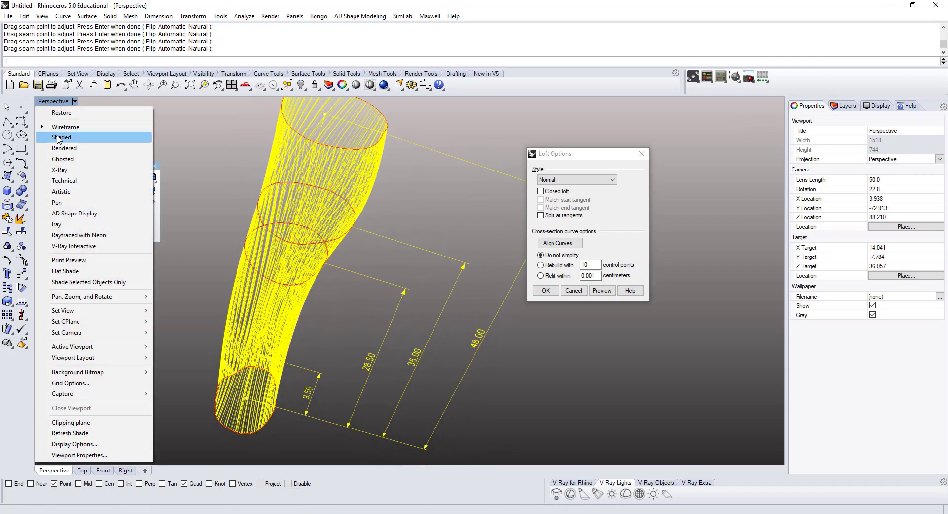
left_click(59, 138)
Create the leg loft with the Normal style and the Do not simplify option
right_click_drag(237, 177, 319, 191)
scroll(320, 191, "up", 5)
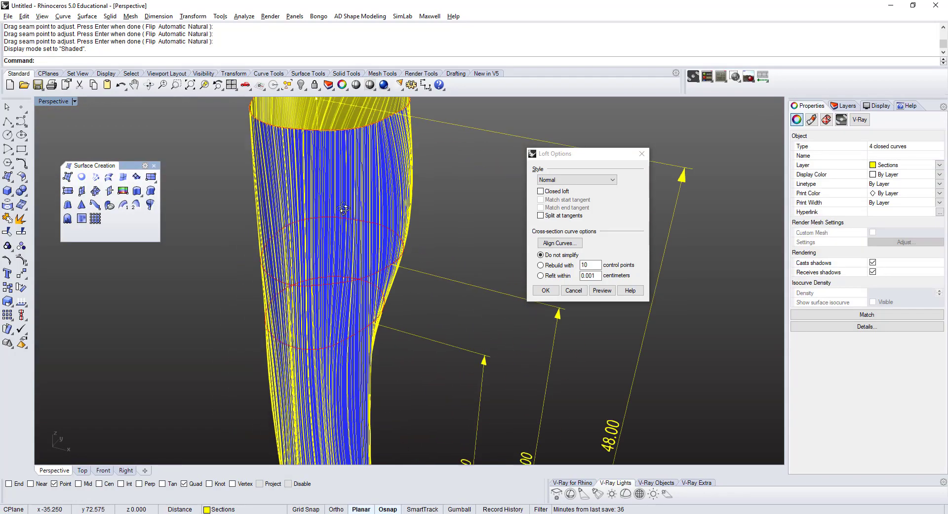
key("Return")
scroll(316, 208, "down", 4)
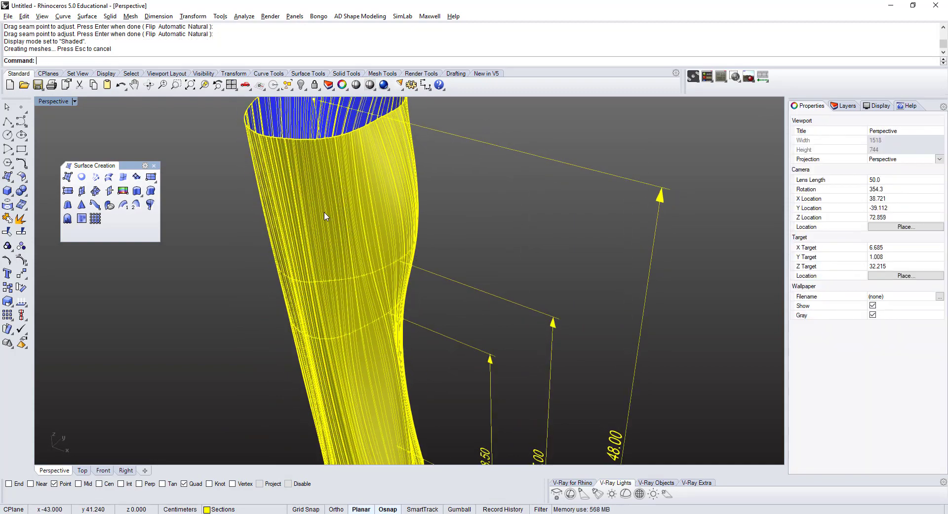
Select the lofted leg surface, show its control points and turn them off again
left_click(323, 215)
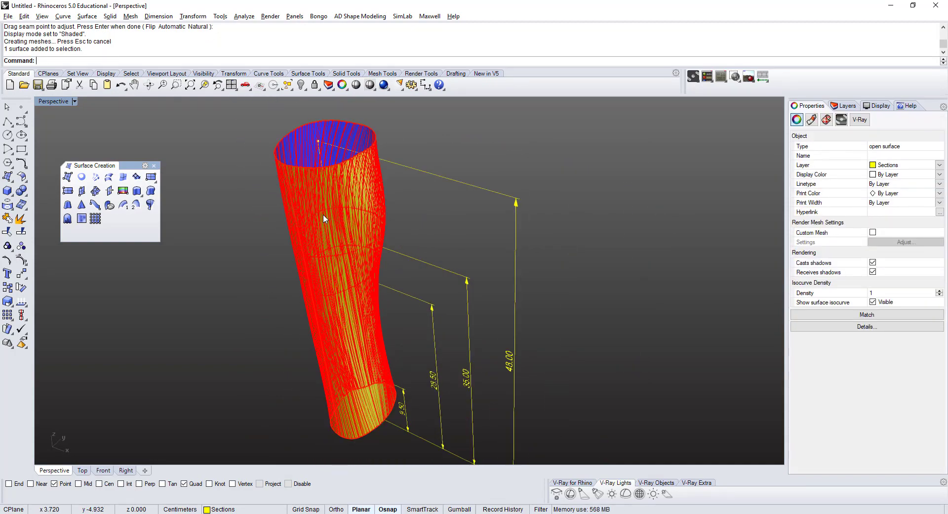
left_click(230, 197)
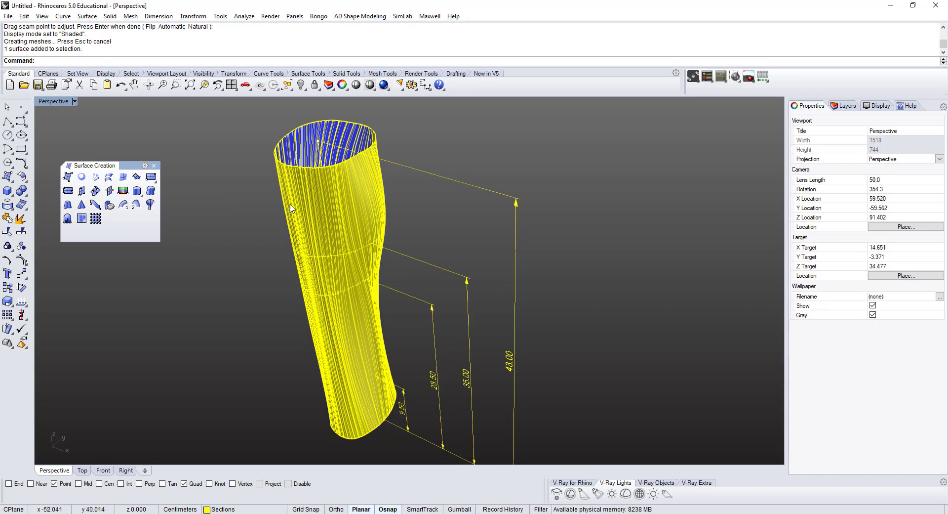
left_click(289, 203)
left_click(249, 200)
right_click_drag(249, 200, 356, 202)
left_click(359, 218)
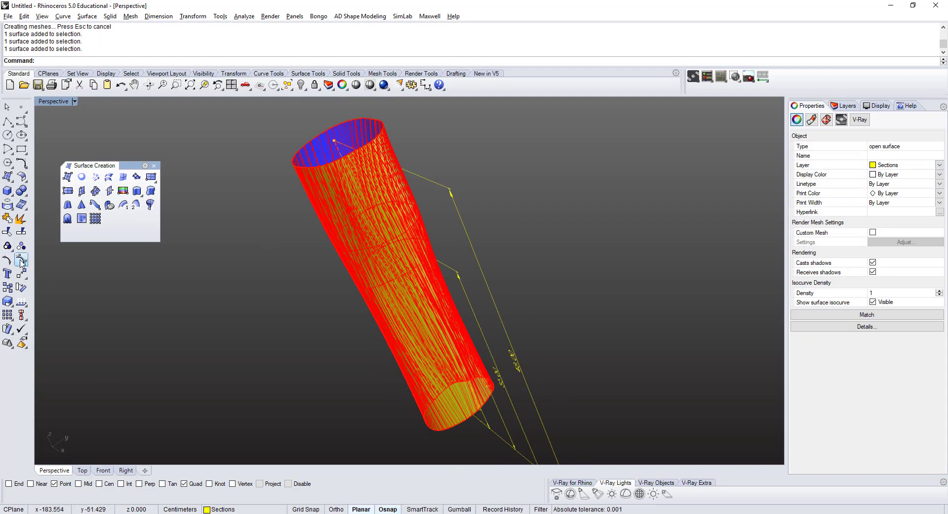
left_click(21, 260)
right_click_drag(385, 257, 329, 218)
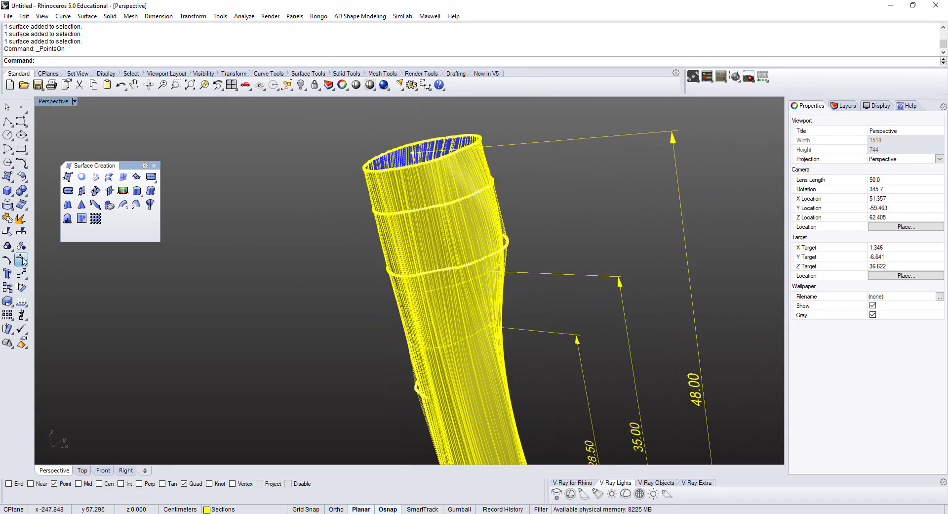
right_click(22, 261)
scroll(323, 262, "down", 4)
Hide the surface isocurves of the lofted leg surface and deselect it
right_click_drag(323, 262, 401, 253)
left_click(403, 254)
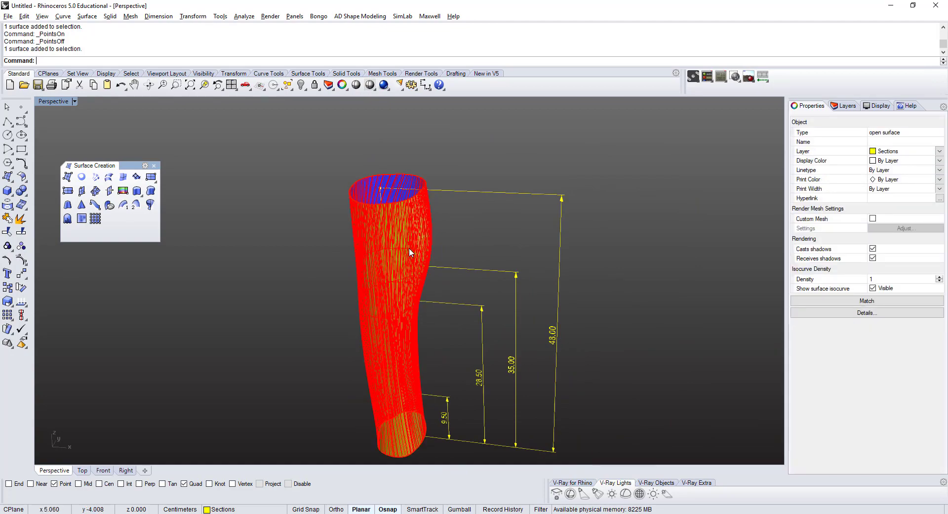
scroll(400, 232, "up", 3)
scroll(372, 306, "down", 4)
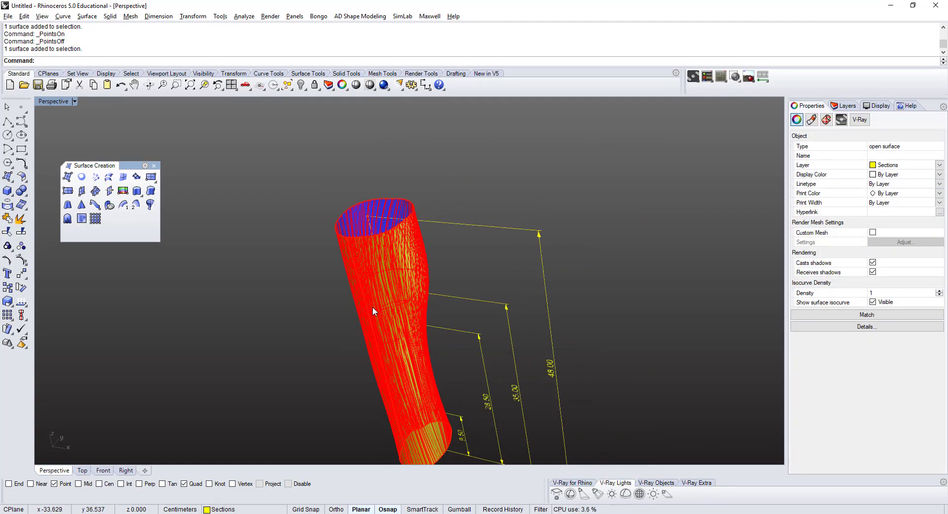
scroll(413, 350, "up", 6)
right_click_drag(396, 320, 393, 309)
scroll(387, 299, "down", 4)
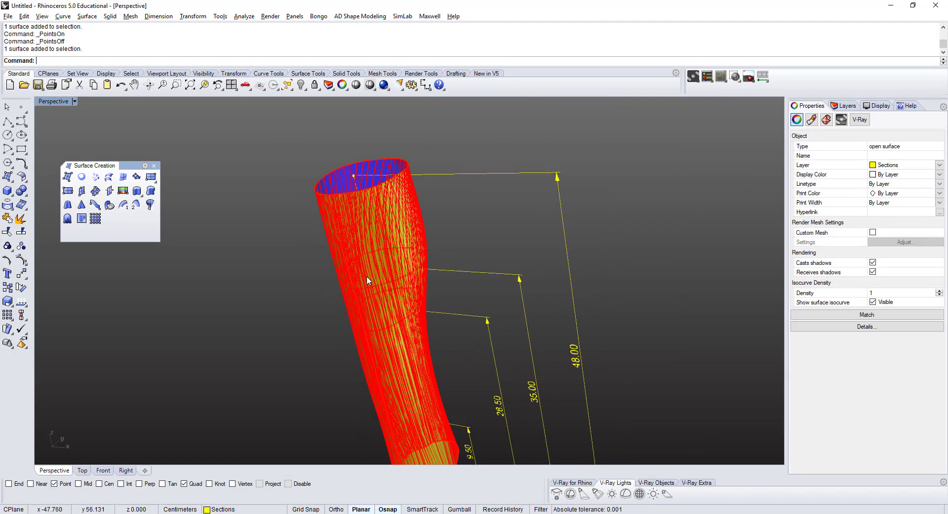
left_click(812, 120)
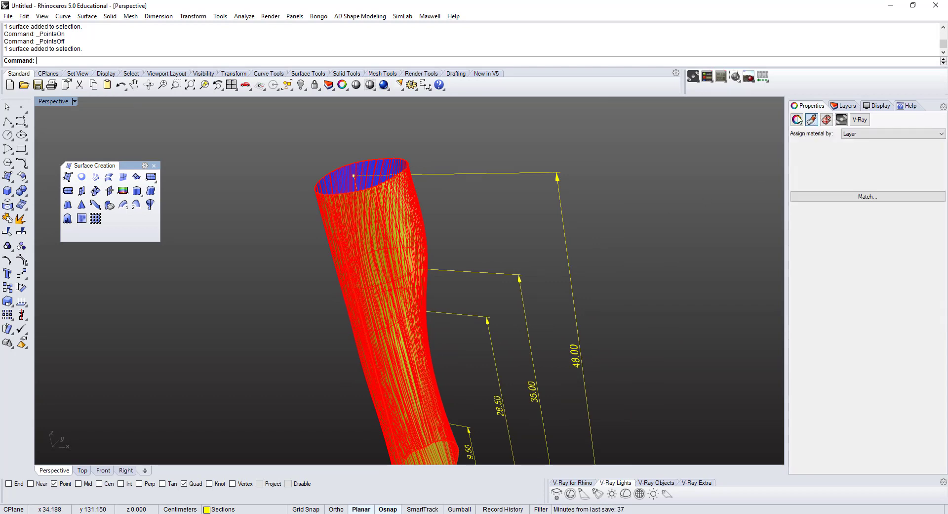
left_click(796, 119)
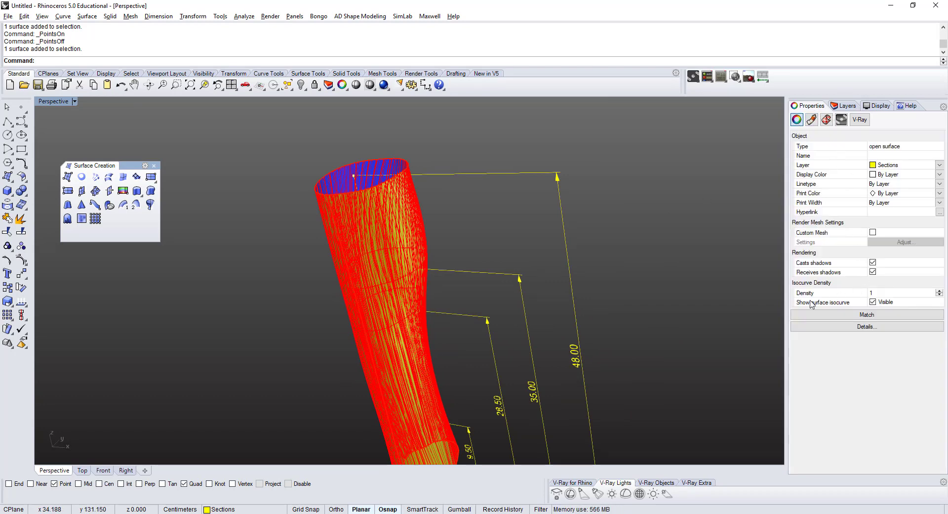
left_click(873, 302)
left_click(607, 158)
Inspect the smoothness of the lofted leg surface, and undo both the isocurve change and the loft
right_click_drag(607, 159, 474, 247)
scroll(474, 270, "up", 4)
scroll(473, 326, "up", 4)
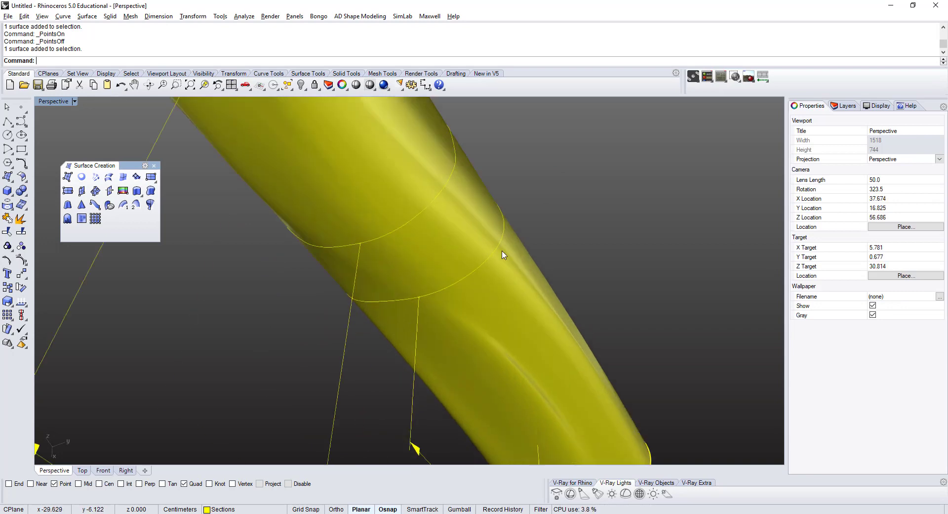
scroll(497, 348, "up", 3)
right_click_drag(519, 321, 564, 276)
scroll(503, 332, "down", 5)
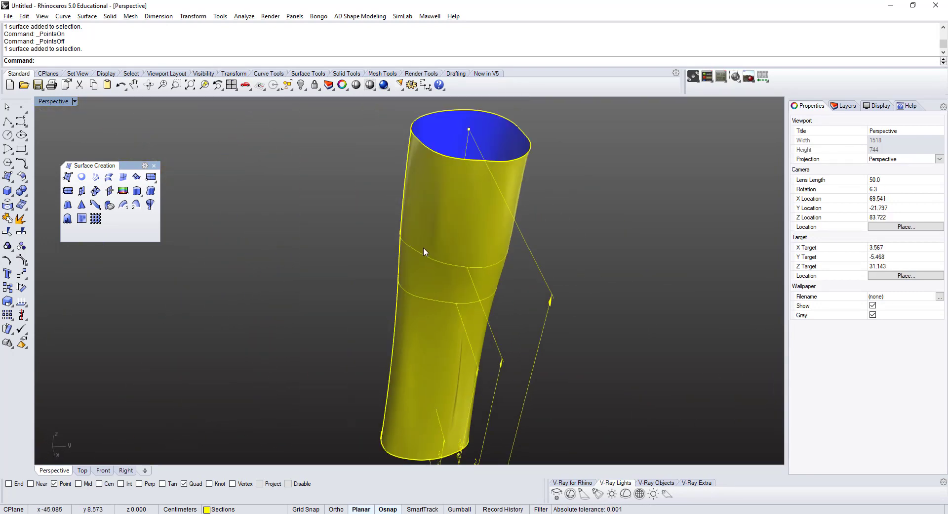
key("ctrl+z")
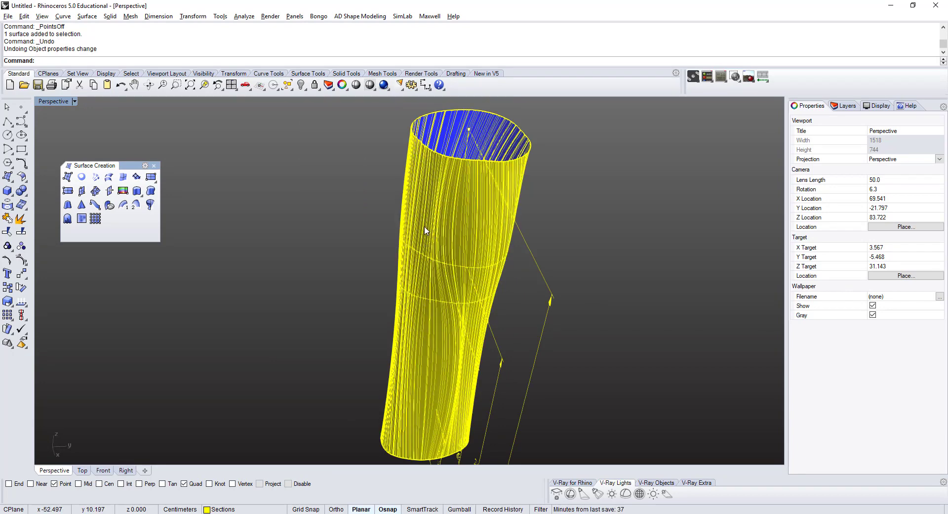
right_click_drag(427, 230, 327, 239)
key("ctrl+z")
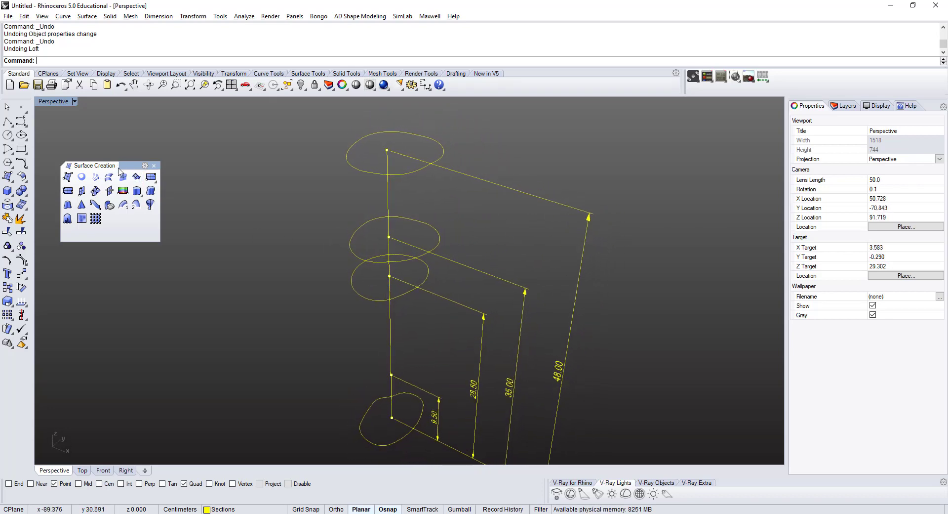
Start a loft through the four leg section outlines from top to bottom and accept the aligned seam points
left_click(108, 177)
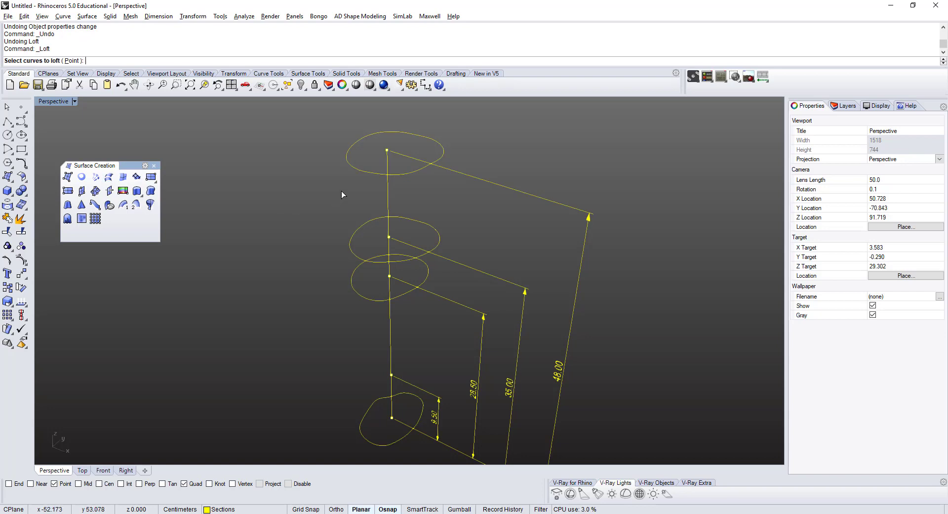
left_click(354, 171)
left_click(356, 257)
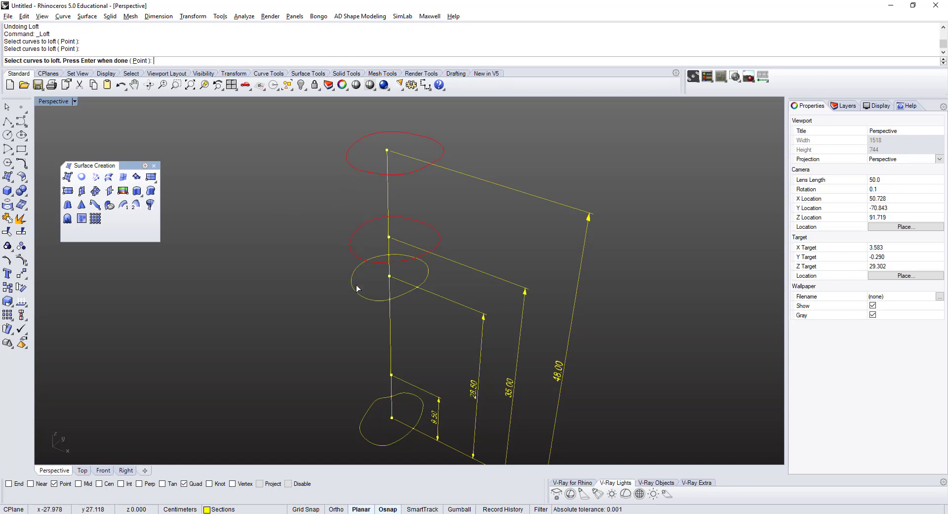
left_click(359, 299)
left_click(365, 440)
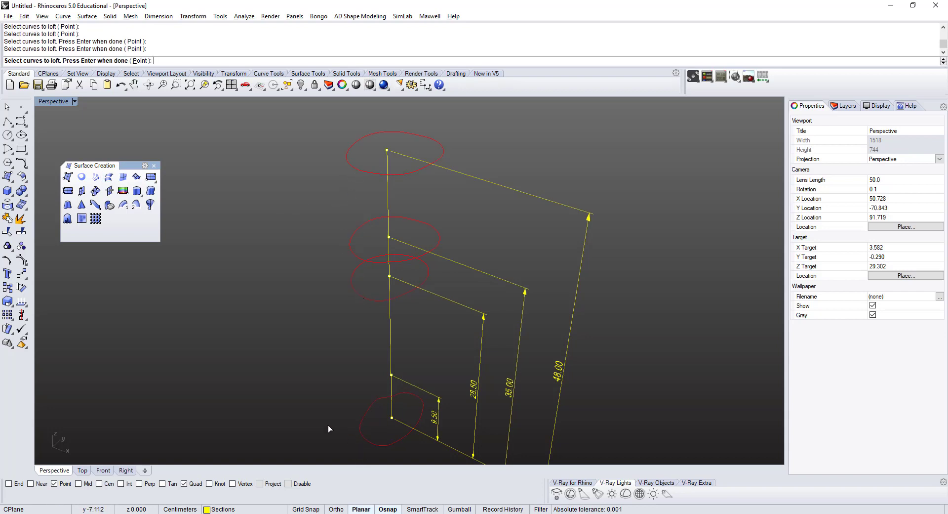
key("Return")
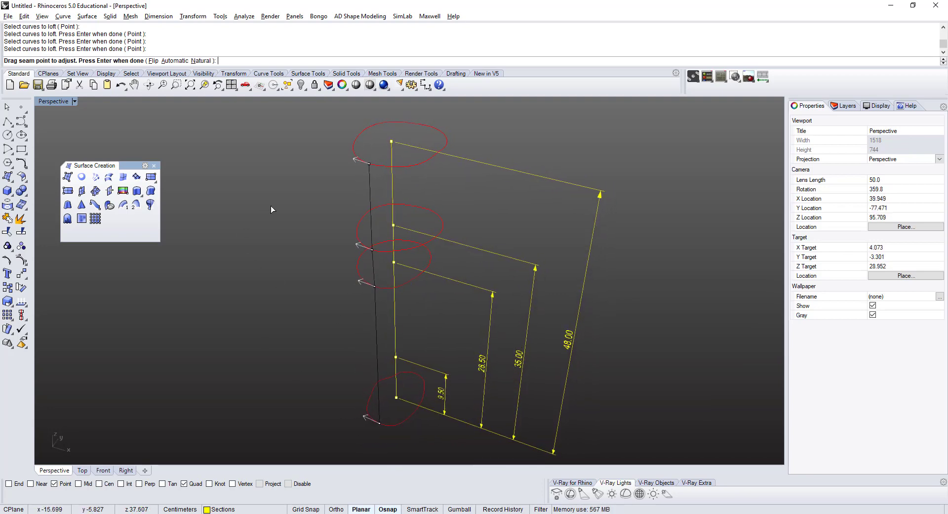
key("Return")
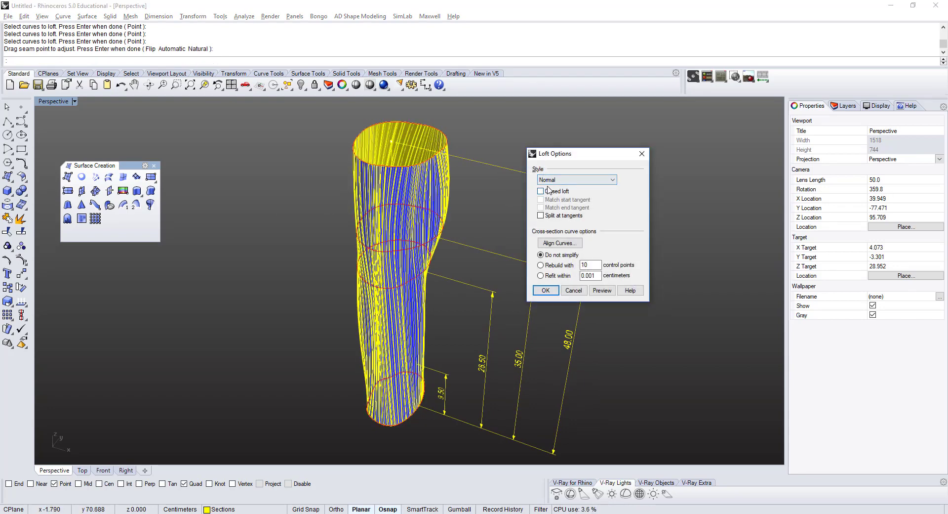
Create the leg loft with the Normal style and the cross-section curves refit within 0.001 centimeters
left_click(547, 181)
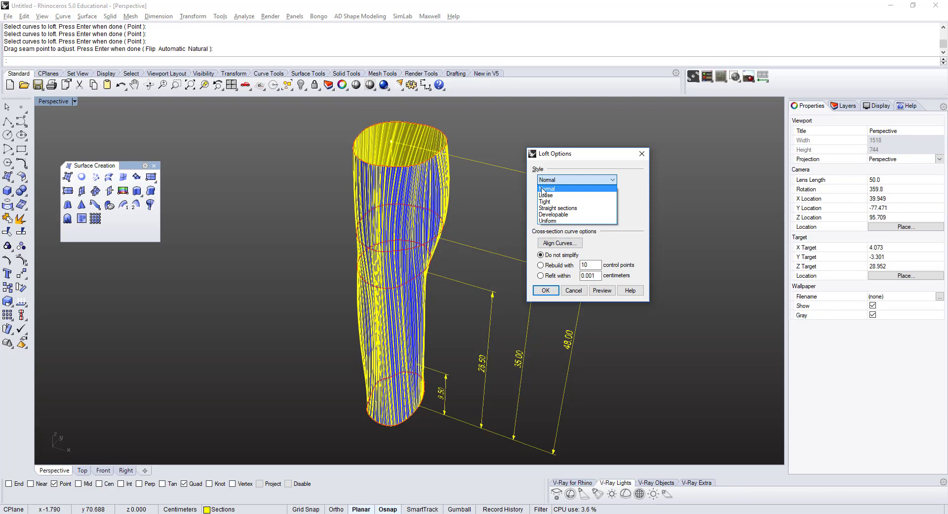
left_click(543, 189)
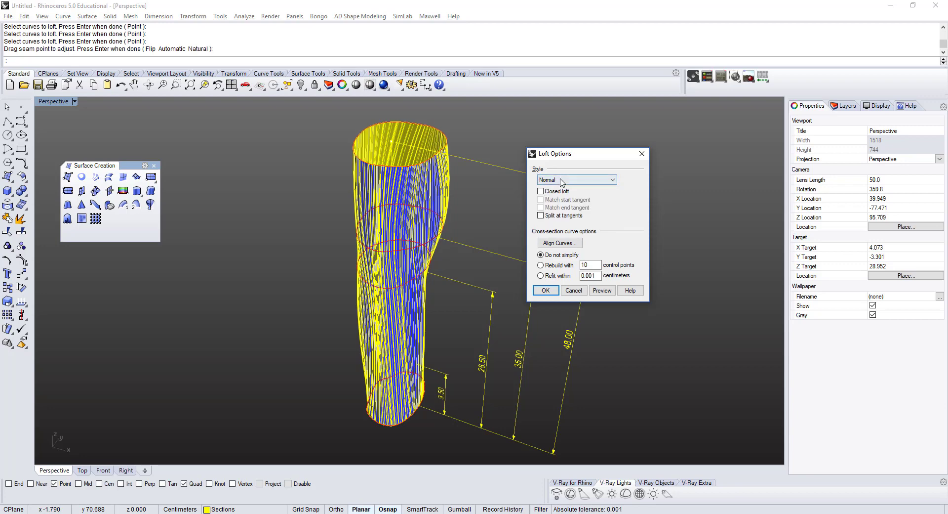
left_click(562, 181)
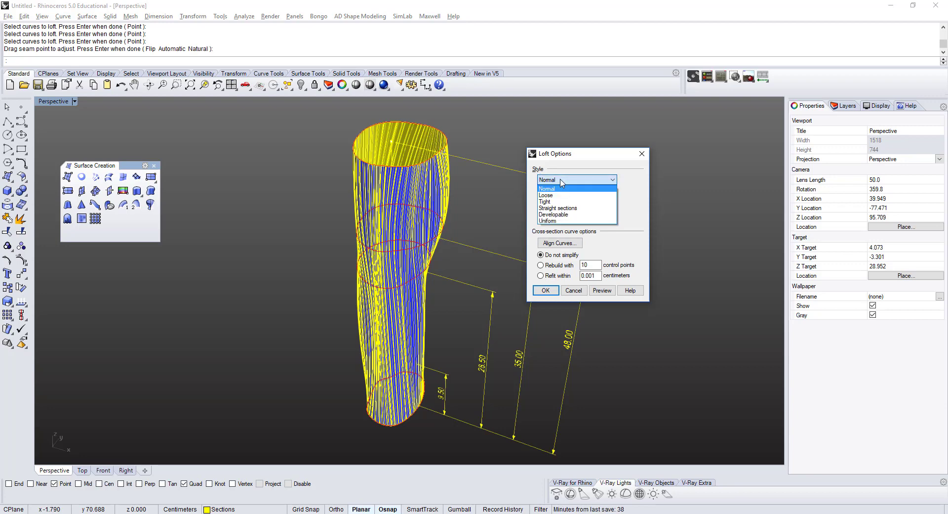
left_click(551, 188)
left_click(554, 178)
left_click(560, 164)
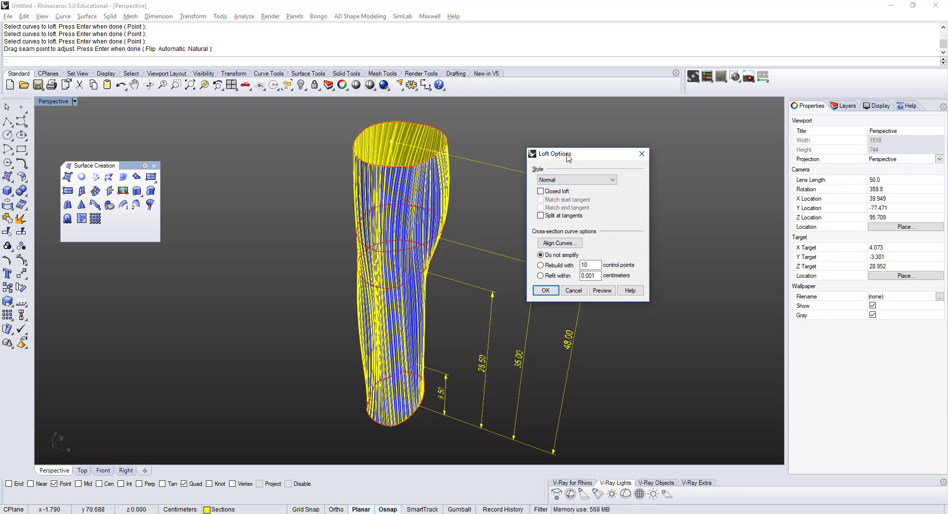
left_click_drag(565, 155, 581, 151)
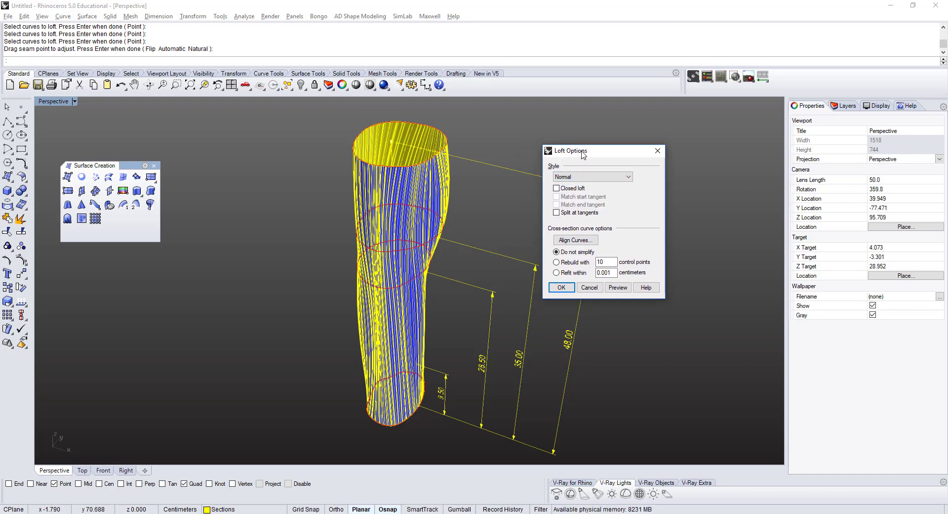
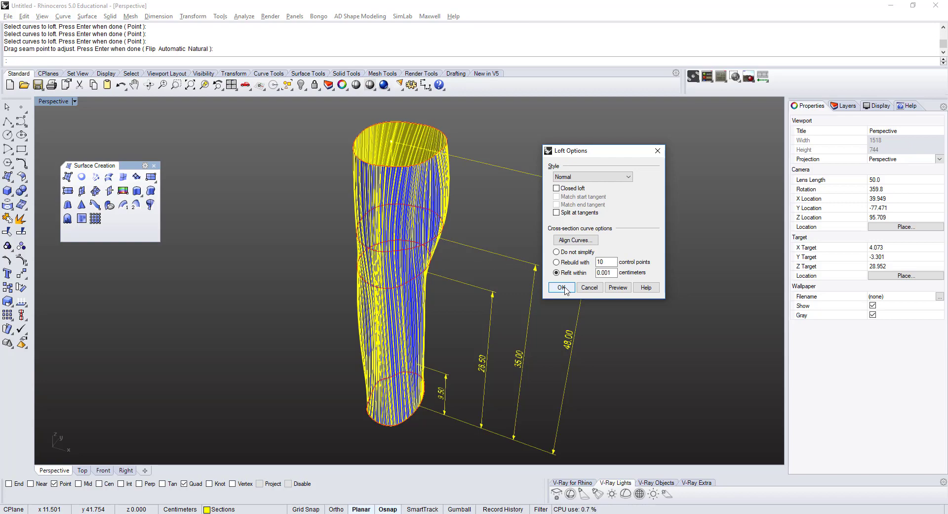
left_click(562, 287)
Select the refit leg loft and explode it into separate surfaces
right_click_drag(419, 224, 399, 223)
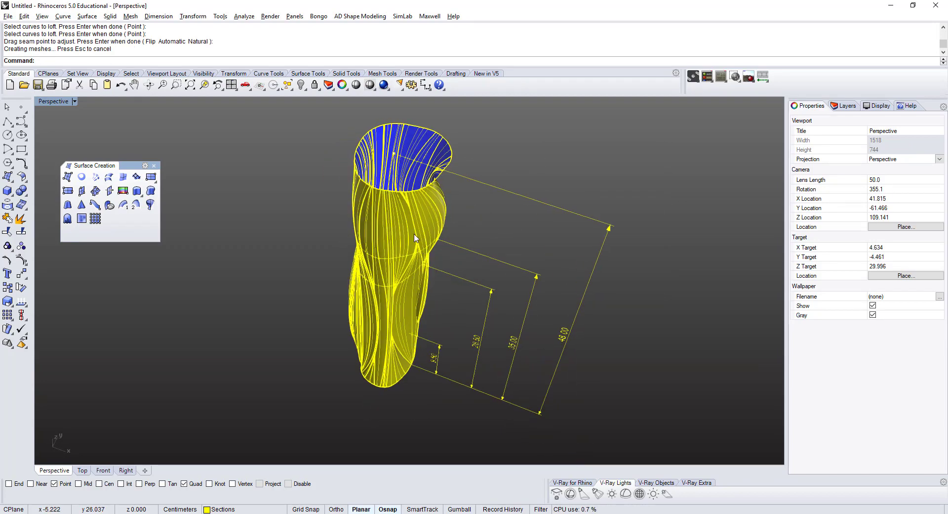
scroll(396, 221, "up", 6)
left_click(395, 221)
scroll(385, 262, "down", 4)
right_click_drag(386, 262, 367, 261)
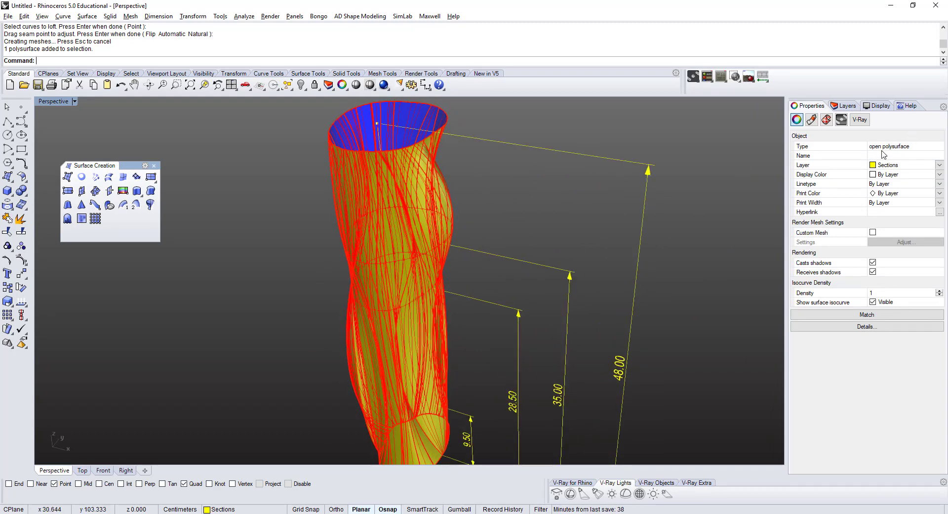
left_click(21, 218)
Select several individual surface strips on the upper leg to examine how the loft is divided, and deselect them
left_click(374, 197)
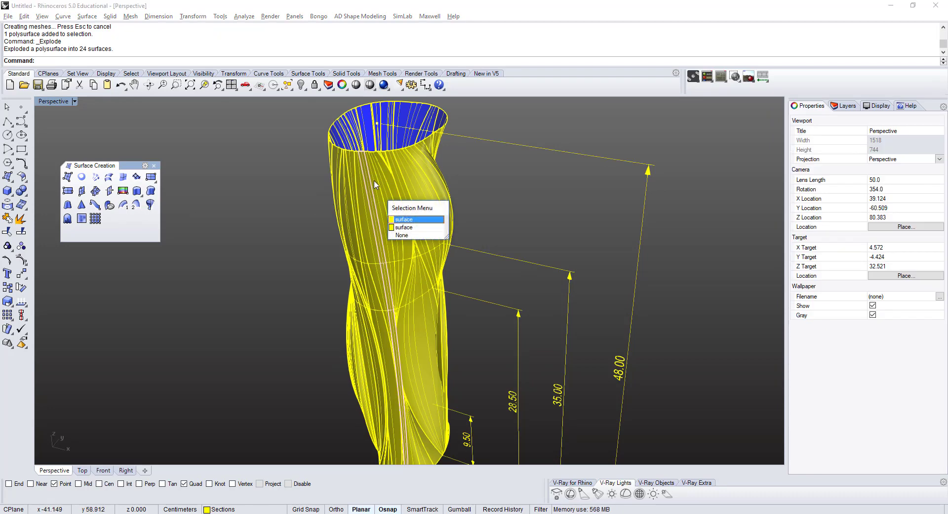
left_click(281, 190)
scroll(364, 207, "up", 8)
left_click(389, 204)
scroll(389, 204, "down", 4)
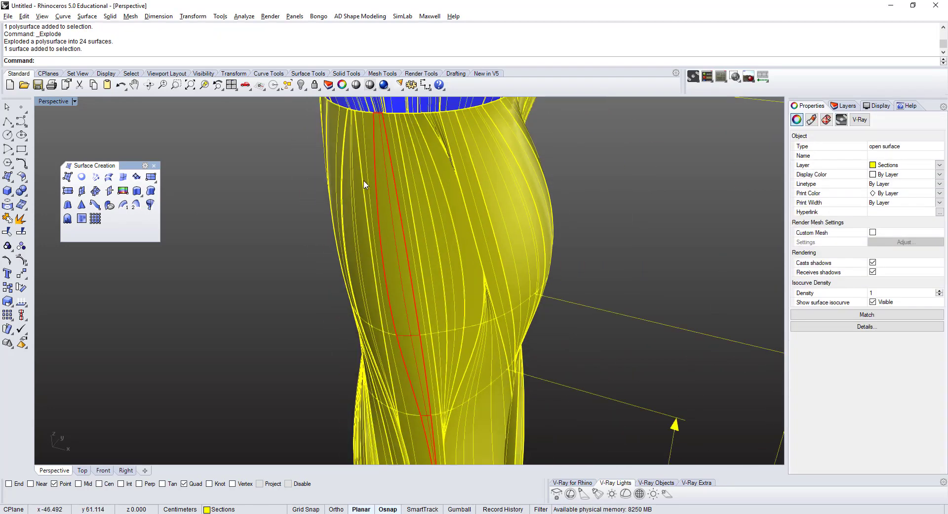
left_click(357, 181)
left_click(332, 165)
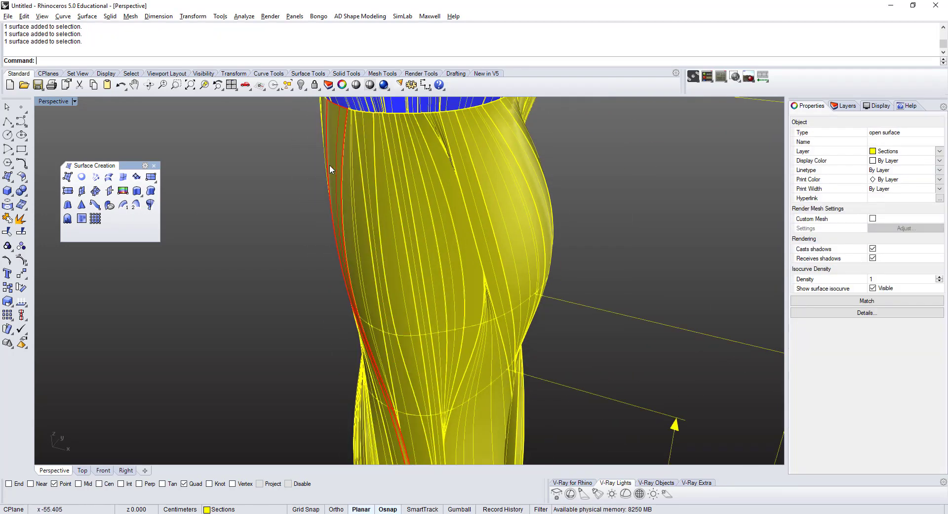
scroll(274, 168, "down", 4)
left_click(274, 168)
Undo the explode and the refit leg loft
left_click(121, 85)
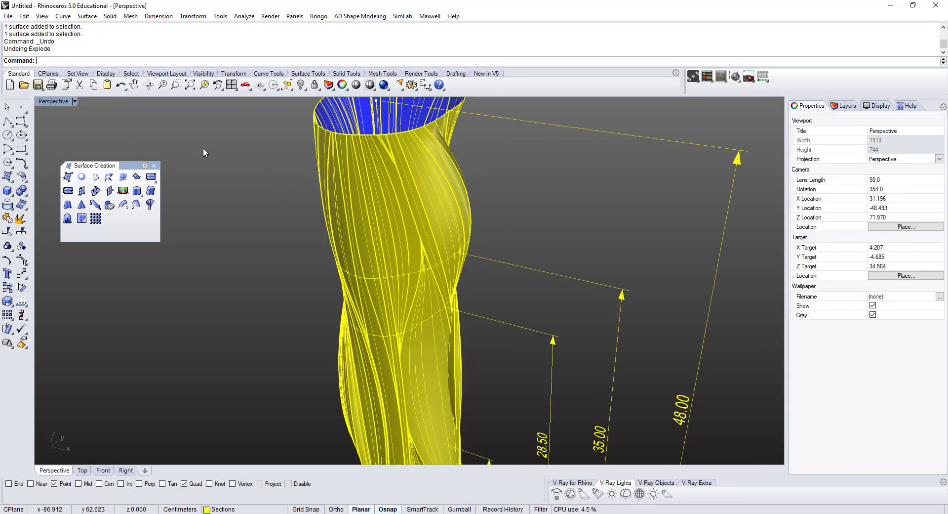
left_click(120, 85)
scroll(357, 170, "down", 5)
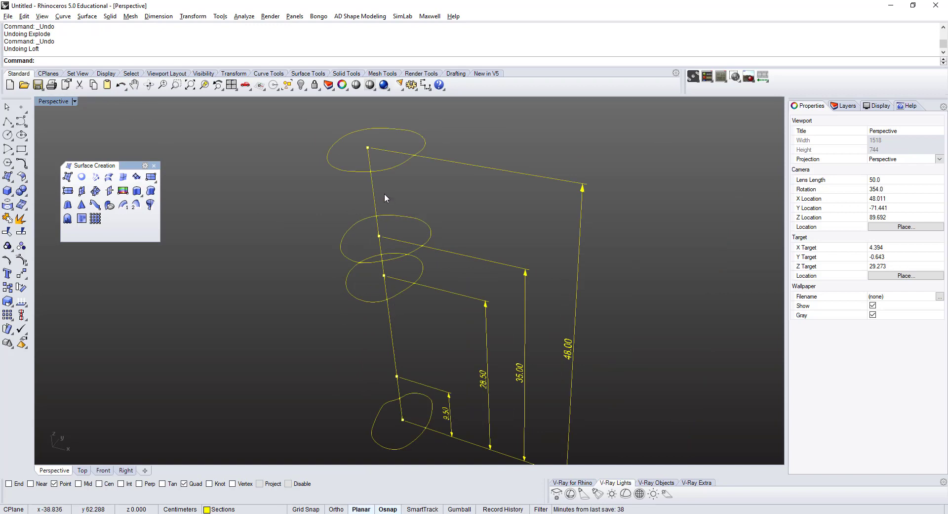
Loft the four leg section outlines again in order from top to bottom, keeping the aligned seam points
left_click(10, 204)
left_click(7, 178)
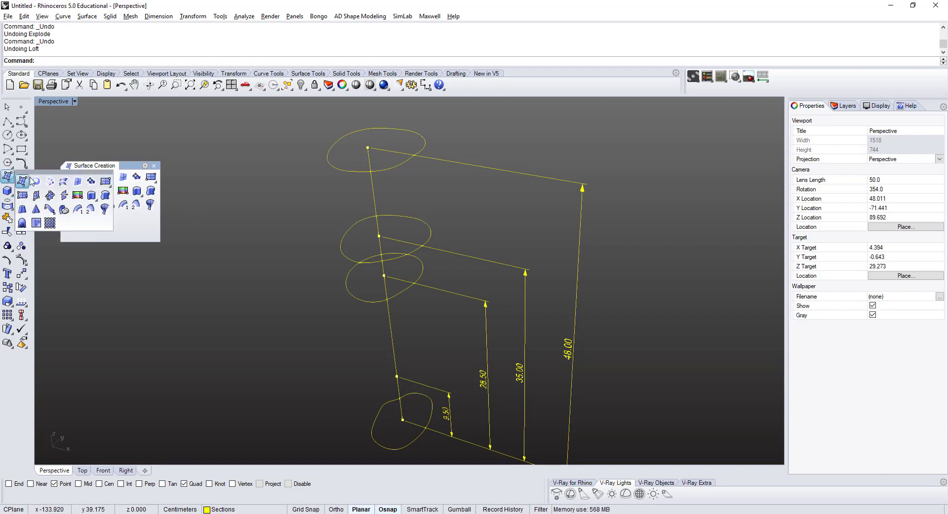
left_click(64, 181)
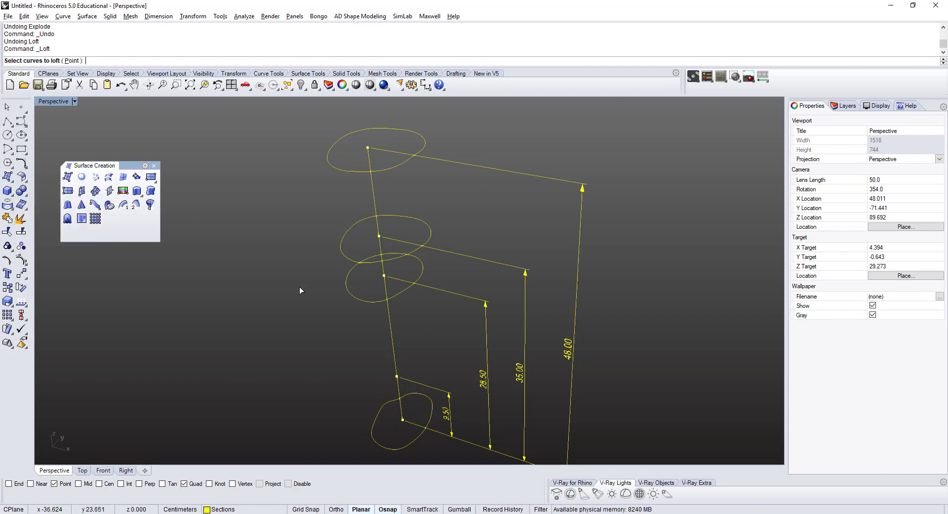
left_click(339, 168)
left_click(345, 259)
left_click(351, 295)
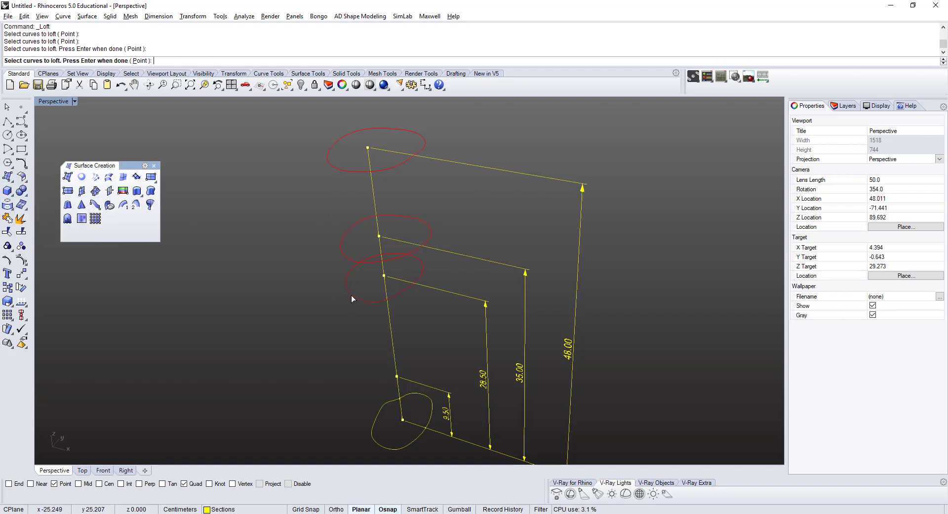
left_click(374, 443)
key("Return")
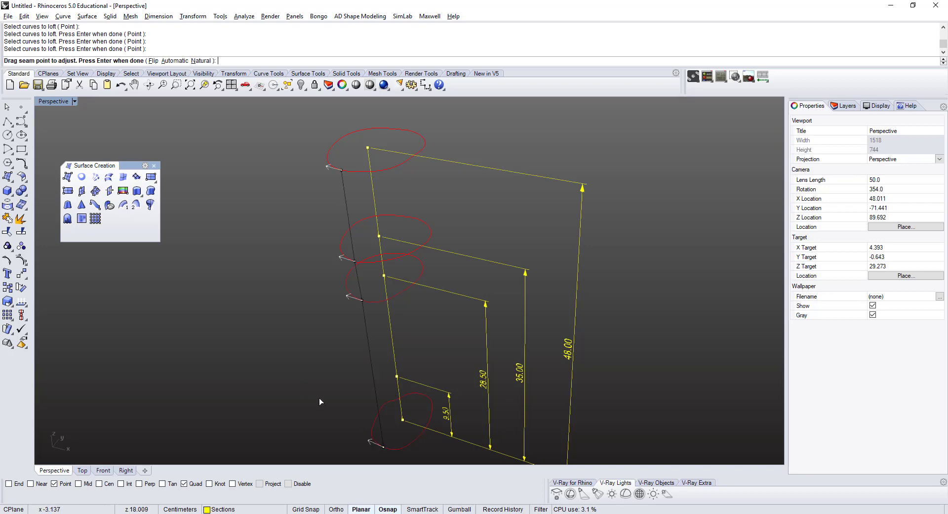
key("Return")
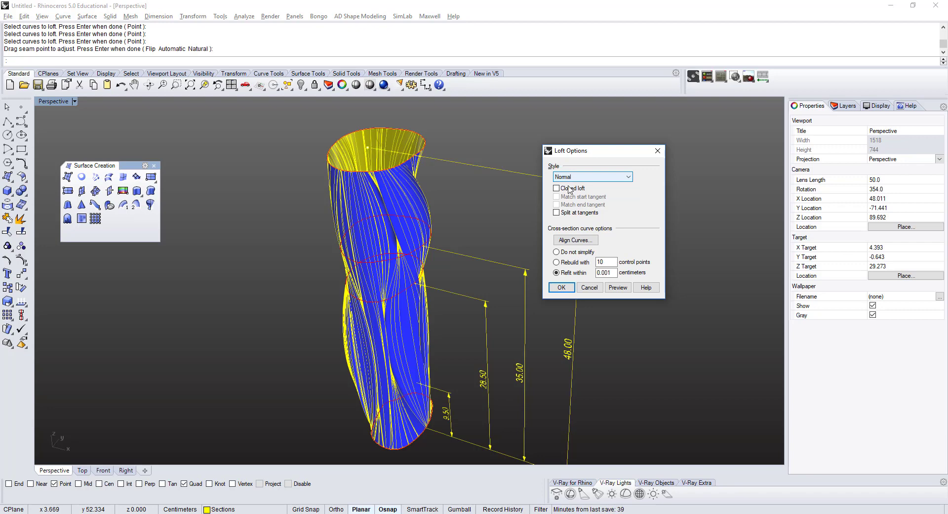
Rebuild the loft's cross-section curves with 10 control points and preview the leg surface from several angles
left_click(562, 264)
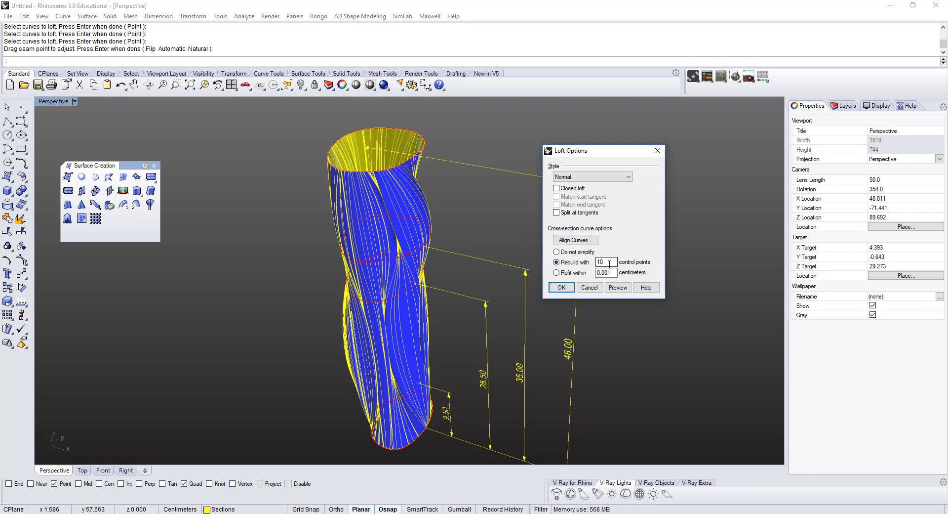
left_click(618, 287)
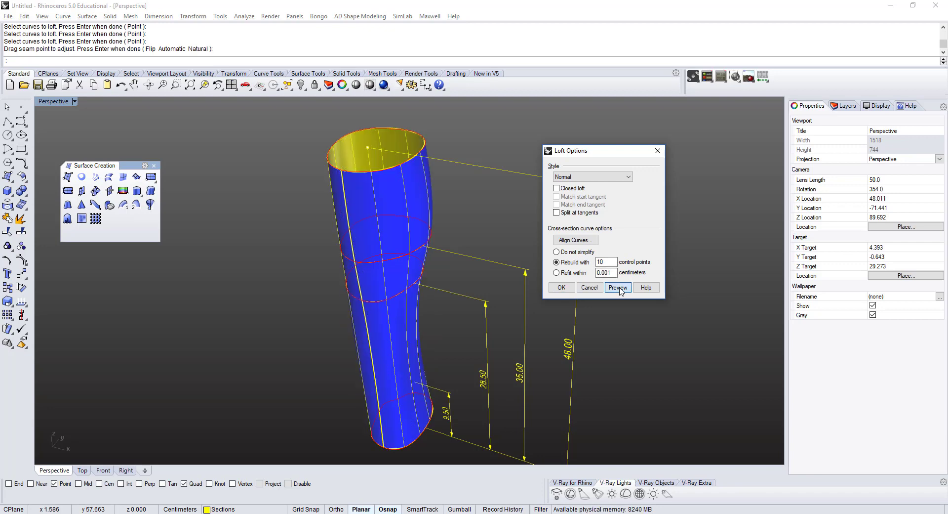
right_click_drag(514, 270, 489, 270)
right_click_drag(430, 271, 435, 296)
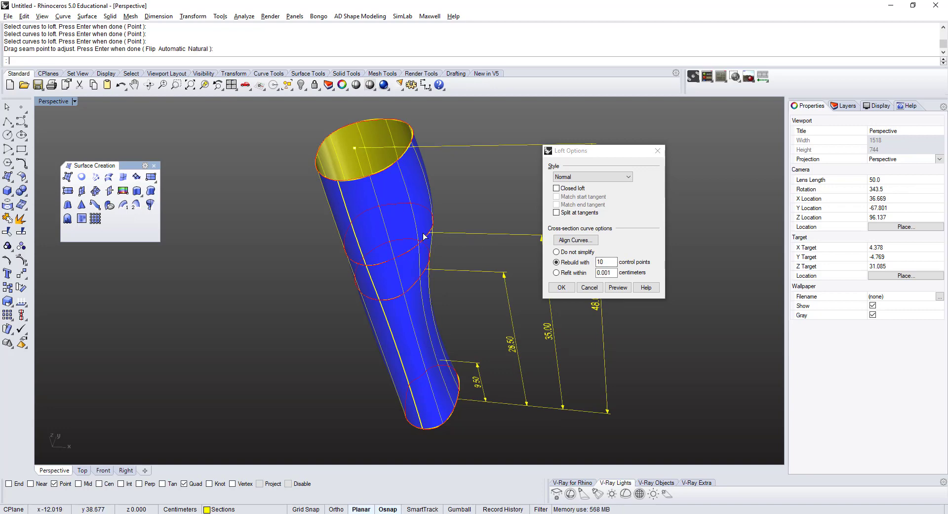
right_click_drag(401, 234, 415, 232)
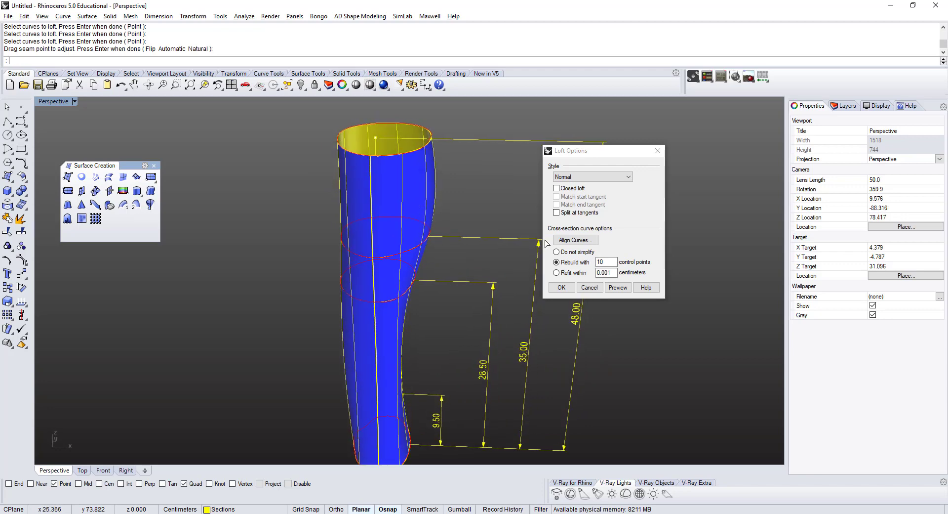
Set the rebuild to 4 control points, preview the loft and examine how closely it follows the section outlines
left_click(558, 262)
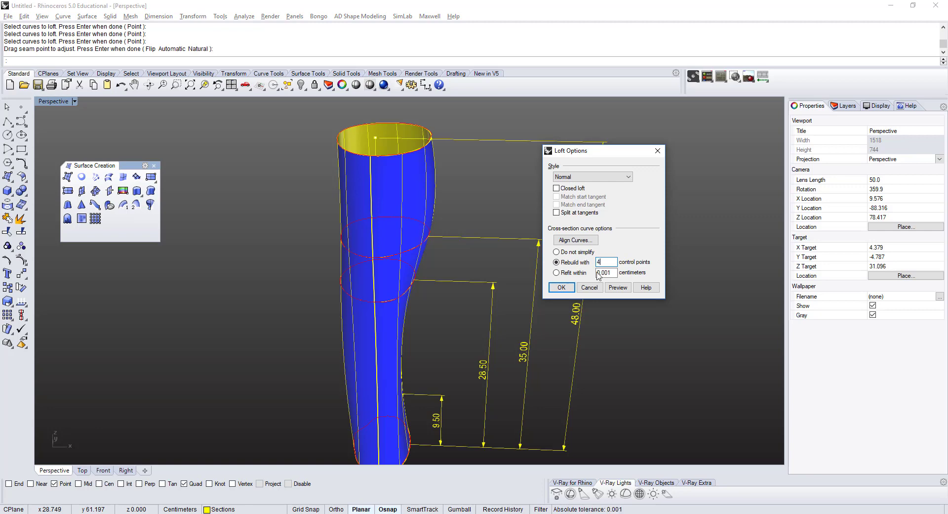
left_click(618, 287)
right_click_drag(423, 270, 351, 272)
scroll(455, 242, "up", 4)
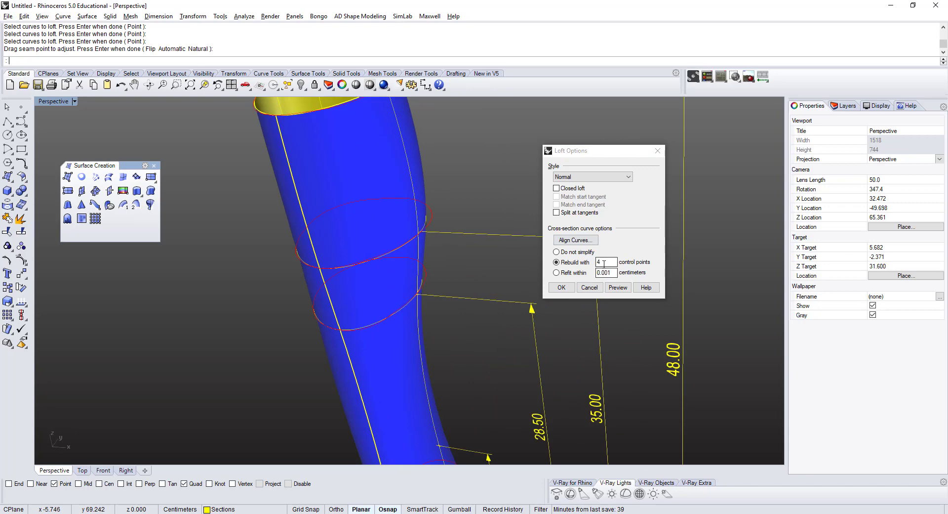
right_click_drag(433, 176, 429, 212)
scroll(429, 206, "up", 5)
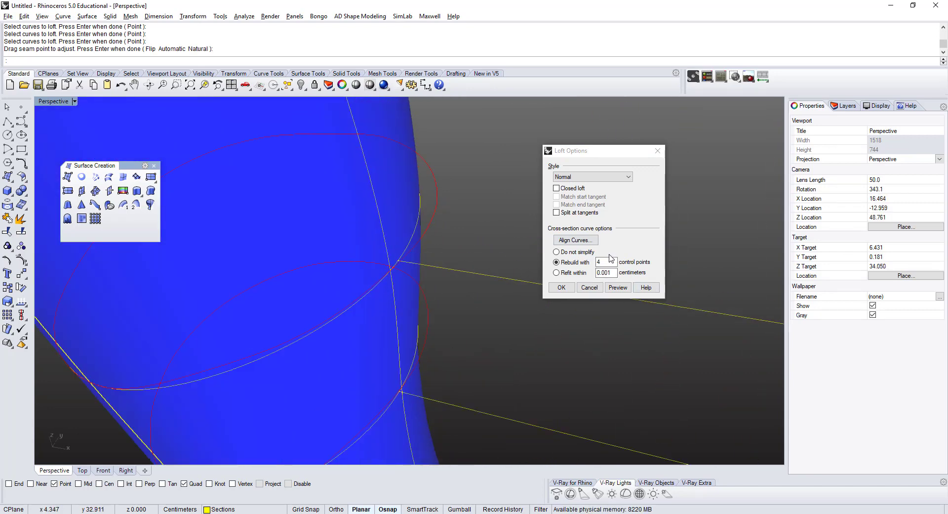
Set the rebuild to 25 control points, preview the loft and inspect its fit to the section outlines
double_click(613, 262)
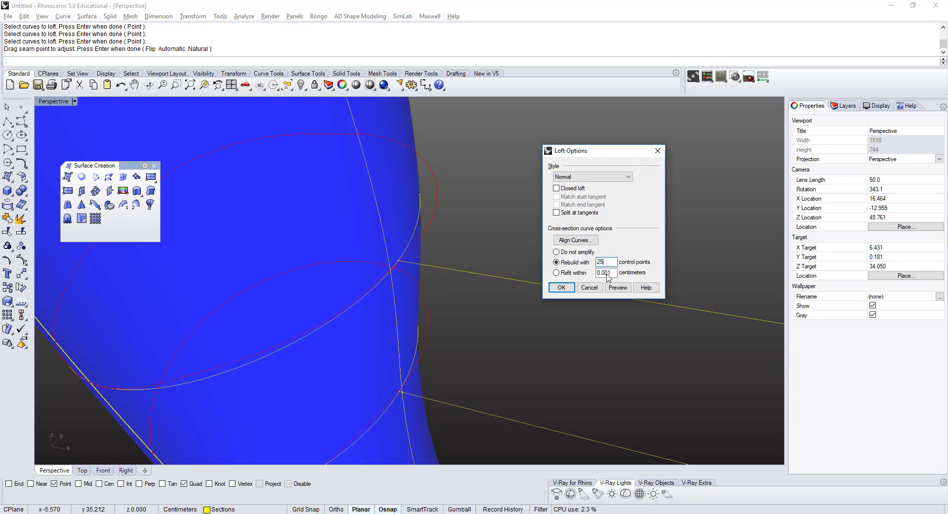
left_click(618, 287)
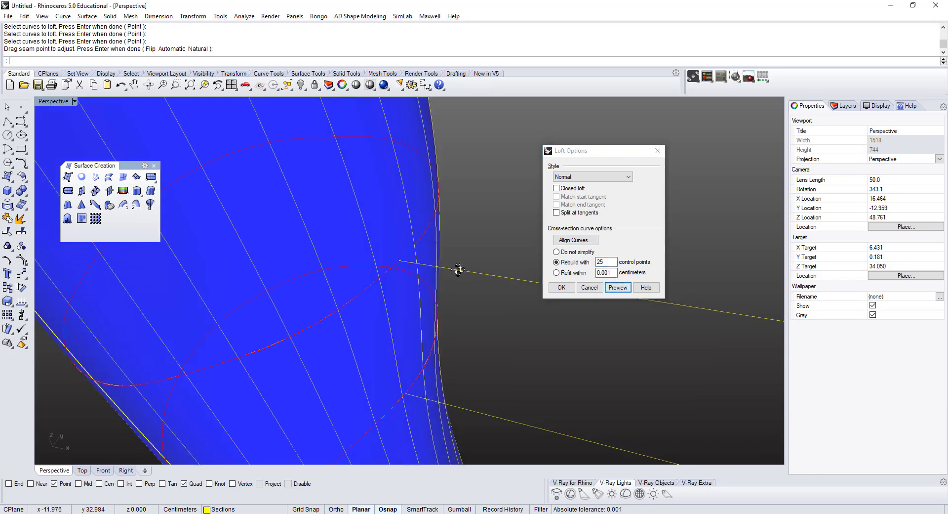
right_click_drag(459, 270, 451, 265)
scroll(451, 264, "down", 9)
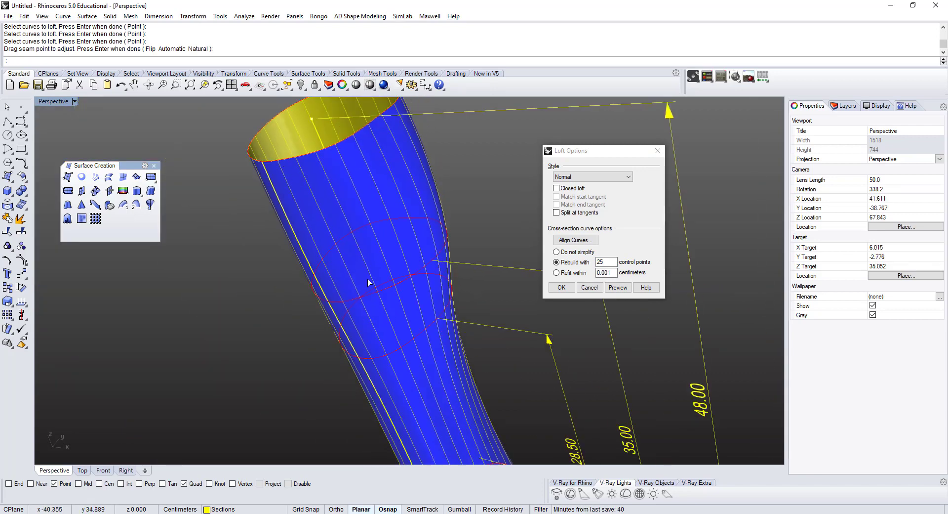
scroll(353, 274, "down", 2)
right_click_drag(356, 271, 395, 270)
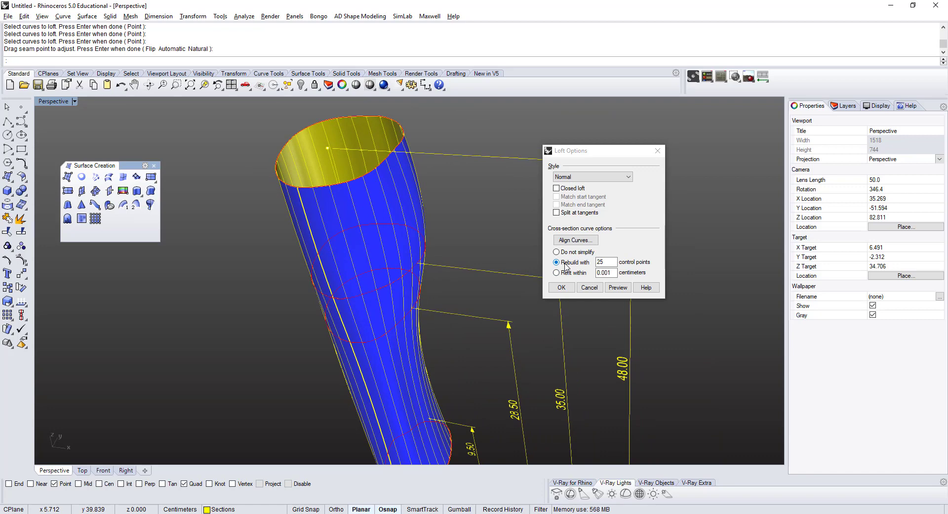
Examine the 25-control-point loft preview up close and from several angles along the section outlines
double_click(600, 262)
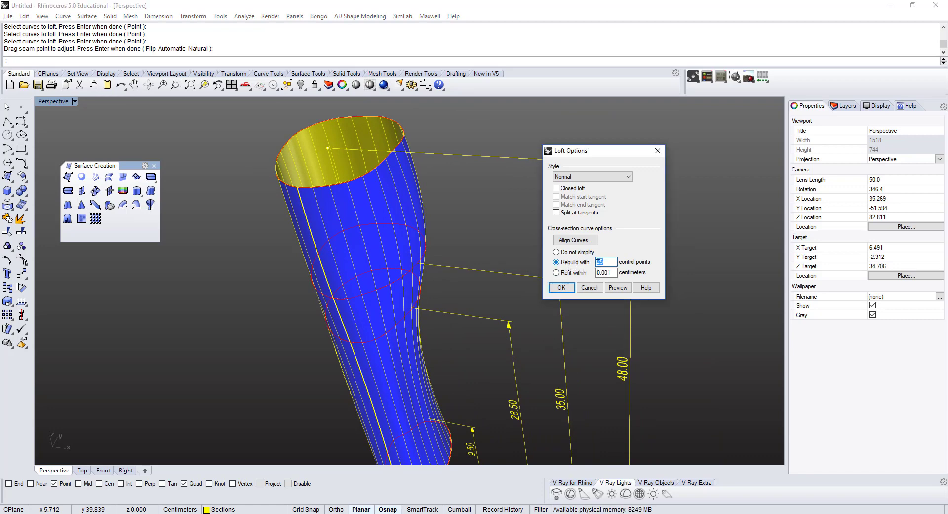
right_click_drag(429, 243, 395, 264)
scroll(427, 236, "up", 4)
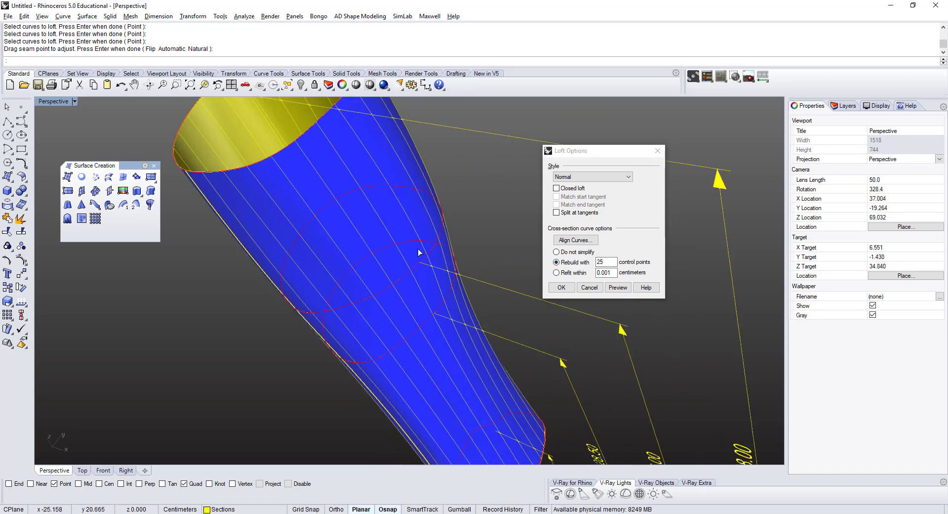
scroll(467, 275, "up", 2)
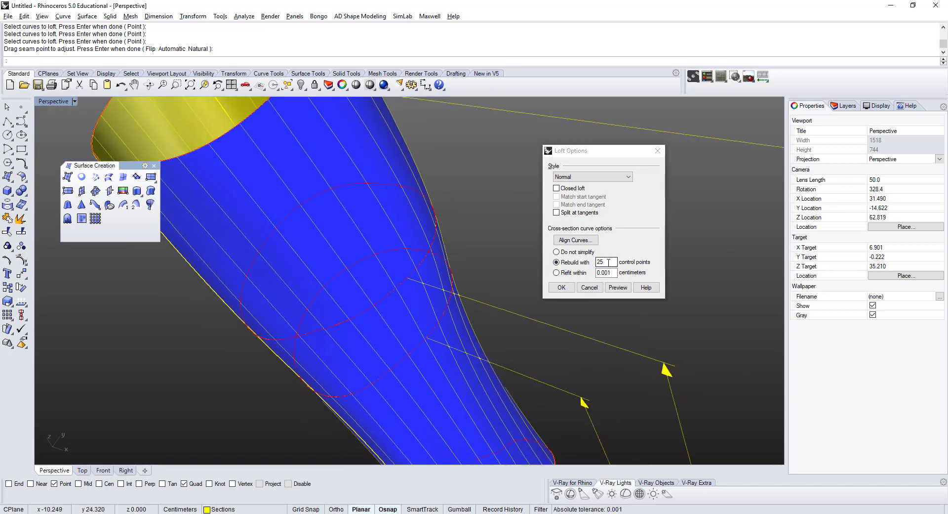
right_click_drag(330, 262, 377, 243)
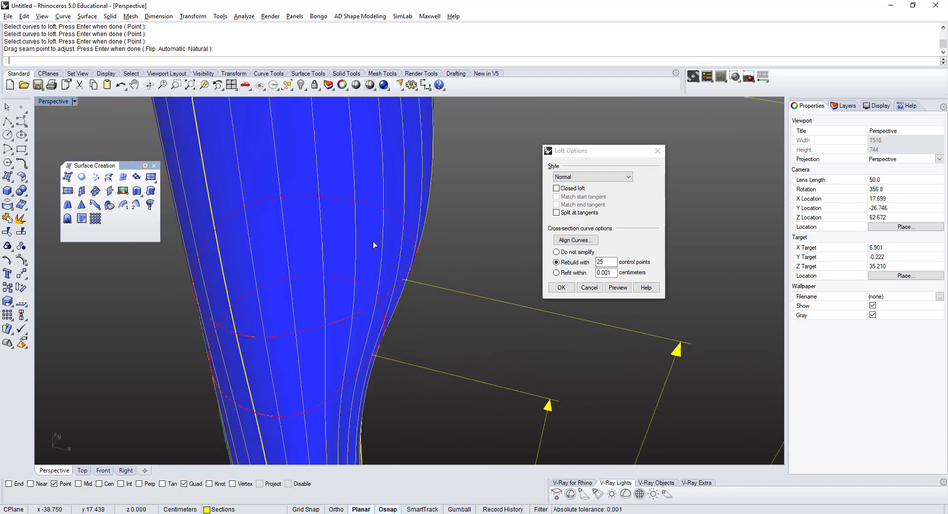
scroll(377, 242, "down", 4)
scroll(344, 274, "down", 3)
right_click_drag(343, 315, 375, 327, "shift")
scroll(348, 296, "down", 2)
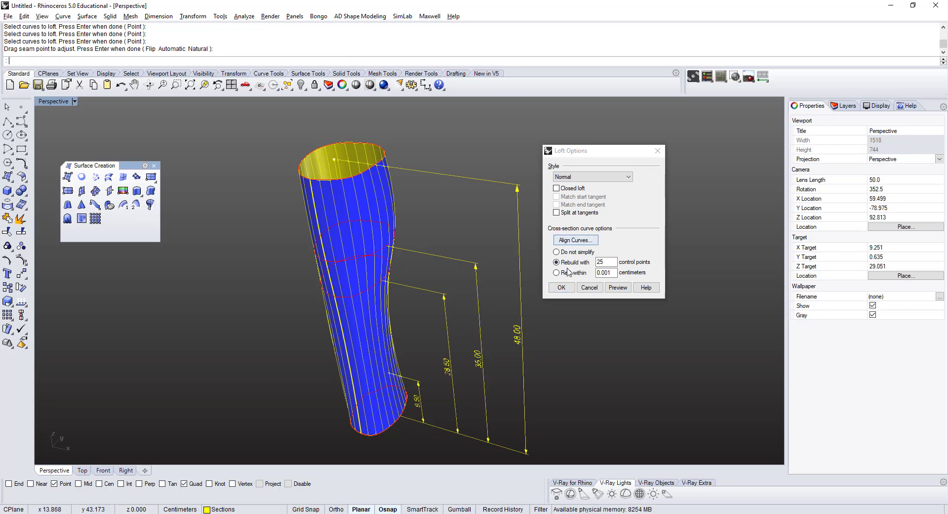
Preview the loft with its cross-section curves not simplified and examine the resulting surface
left_click(557, 252)
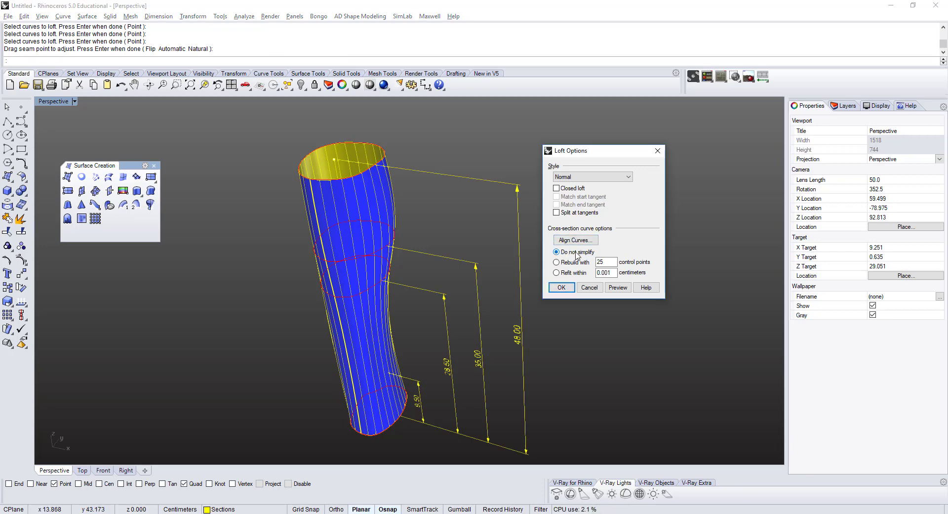
left_click(618, 288)
right_click_drag(368, 215, 321, 247)
scroll(321, 248, "up", 4)
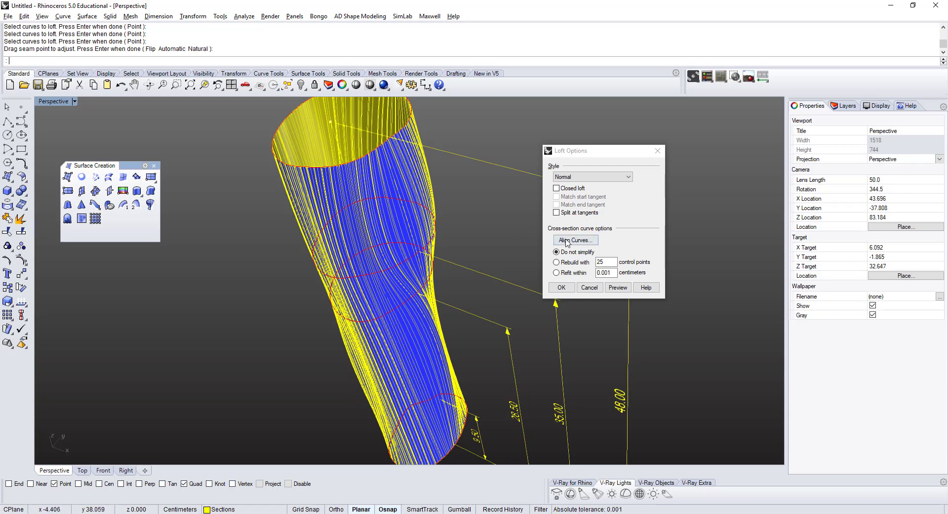
Create the leg loft in the Normal style with its cross-section curves rebuilt with 25 control points
left_click(566, 265)
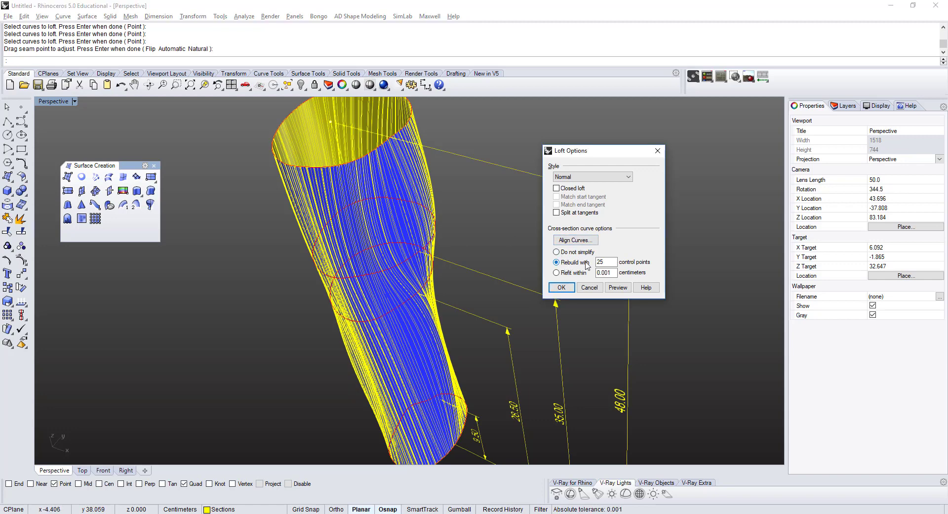
left_click(567, 288)
scroll(526, 266, "up", 5)
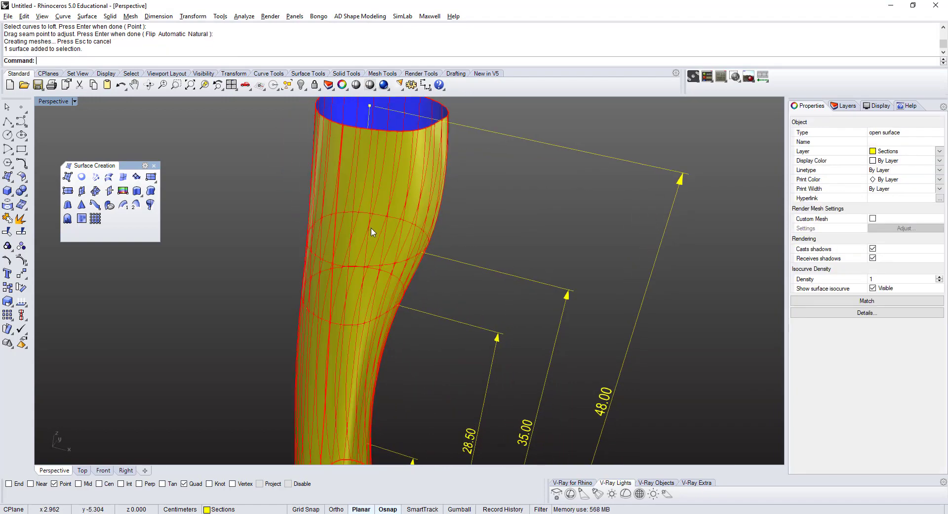
scroll(372, 232, "down", 3)
right_click_drag(372, 231, 381, 206)
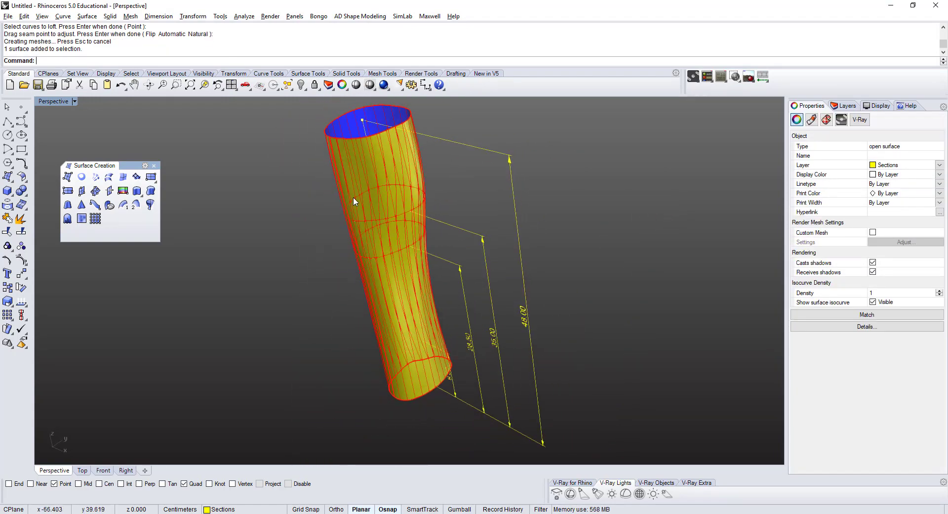
Display the control points of the lofted leg surface and check their distribution
left_click(345, 321)
left_click(384, 304)
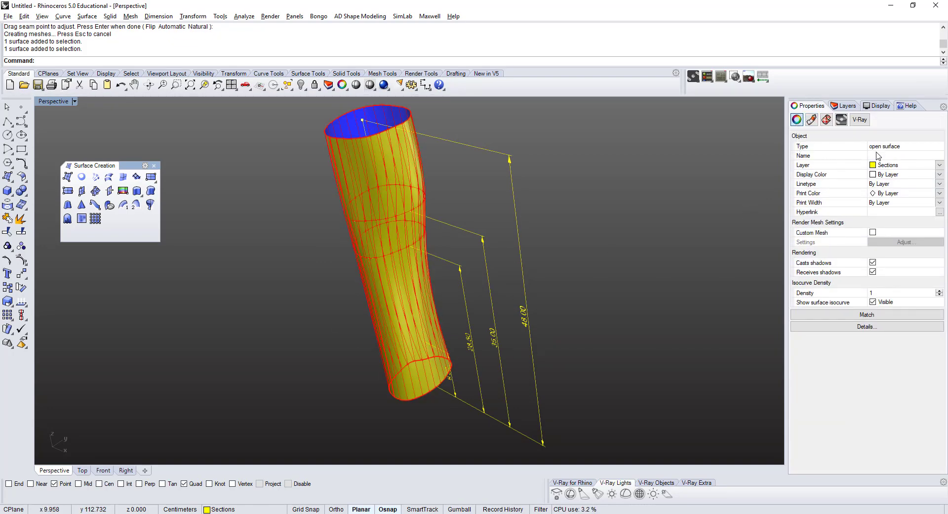
left_click(21, 261)
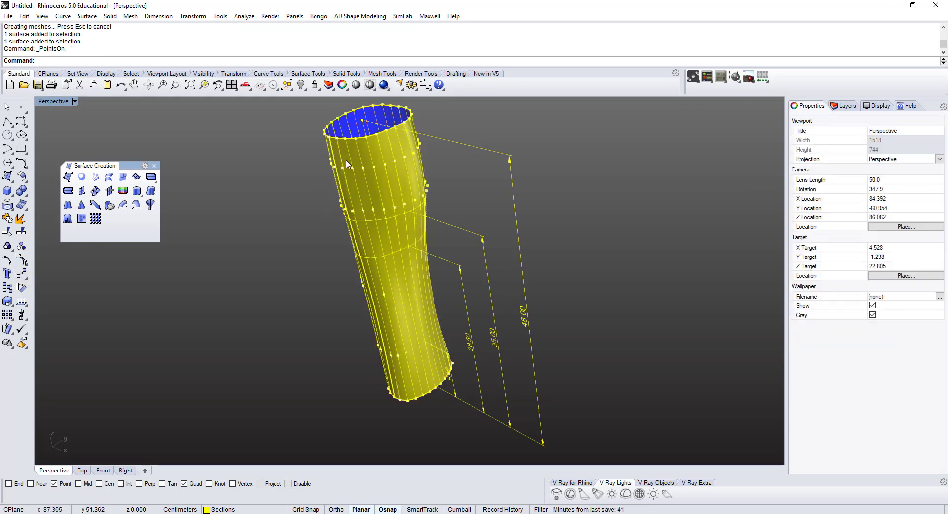
right_click_drag(362, 245, 388, 257)
key("Return")
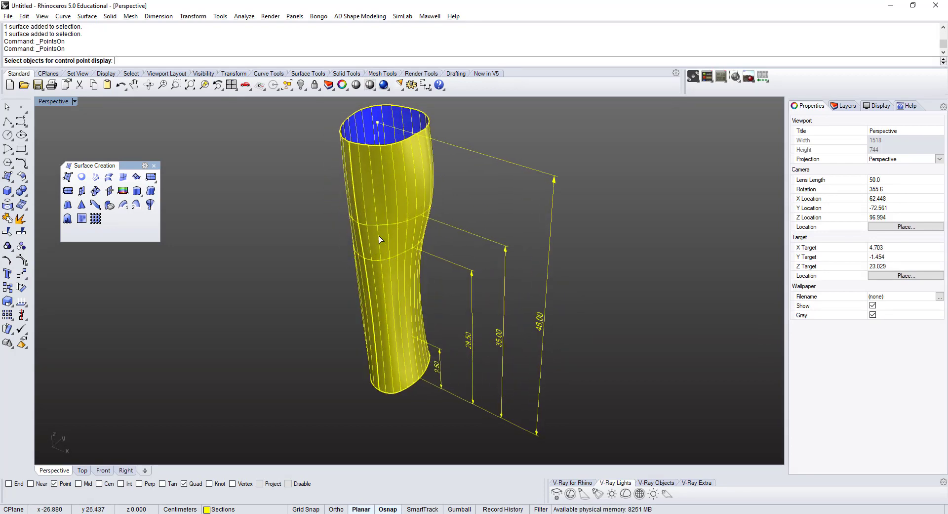
Select the lofted leg surface and turn off the visibility of its isocurves
left_click(383, 200)
key("Return")
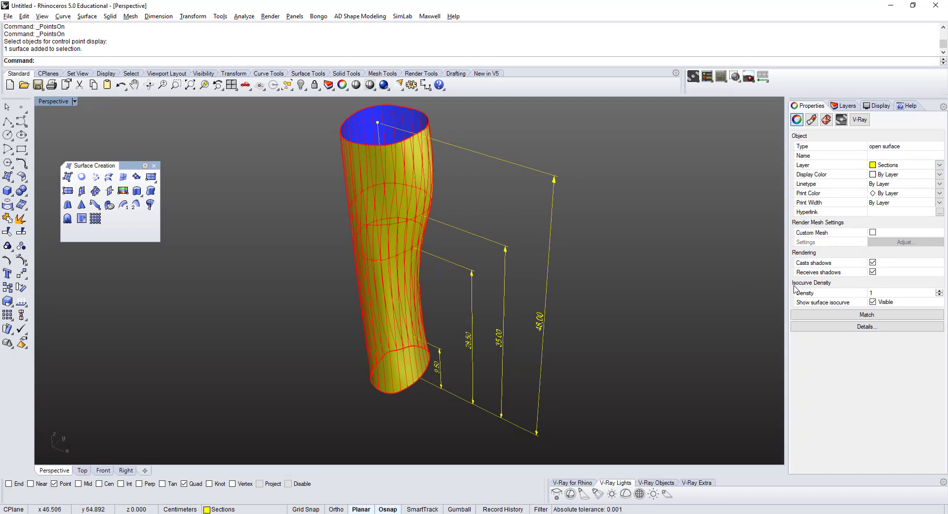
left_click(872, 302)
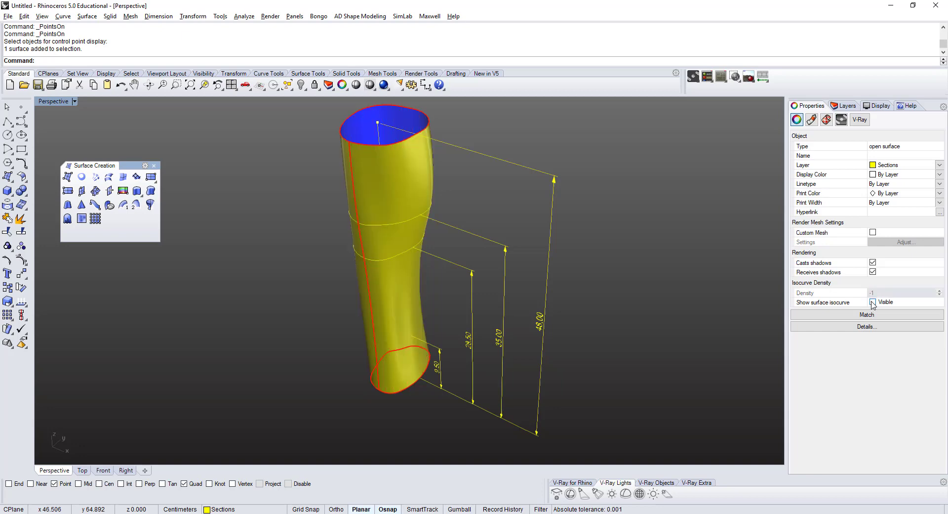
right_click_drag(442, 191, 443, 205)
left_click(461, 203)
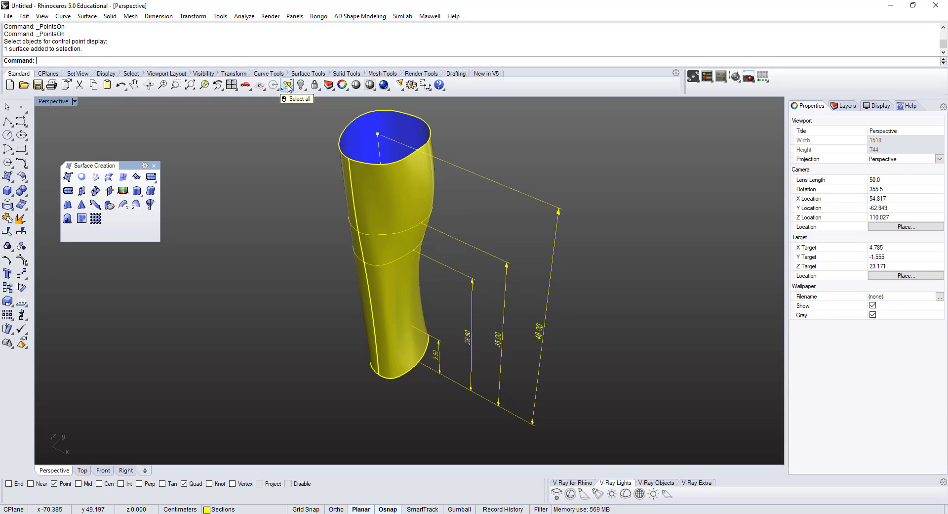
Select all curves, point objects and dimensions and hide them, leaving only the leg surface shown
left_click(289, 88)
left_click_drag(294, 95, 230, 120)
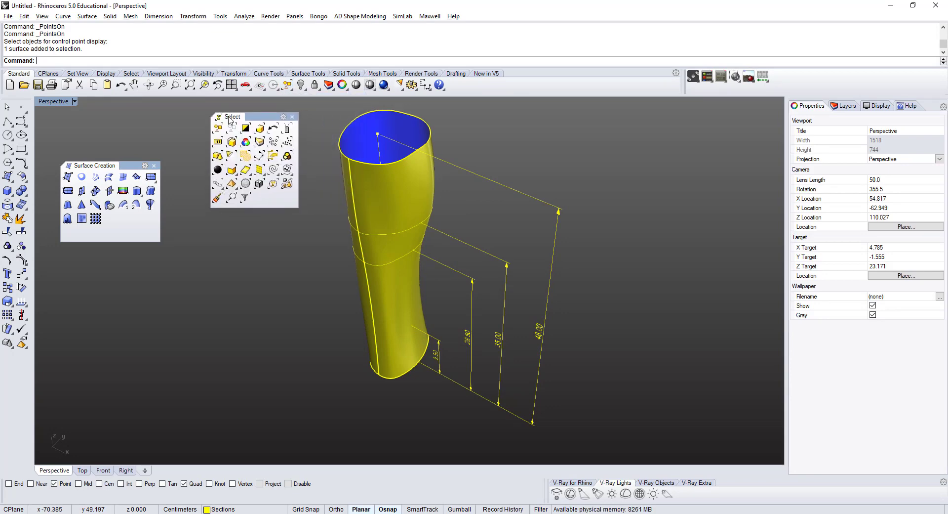
left_click(273, 170)
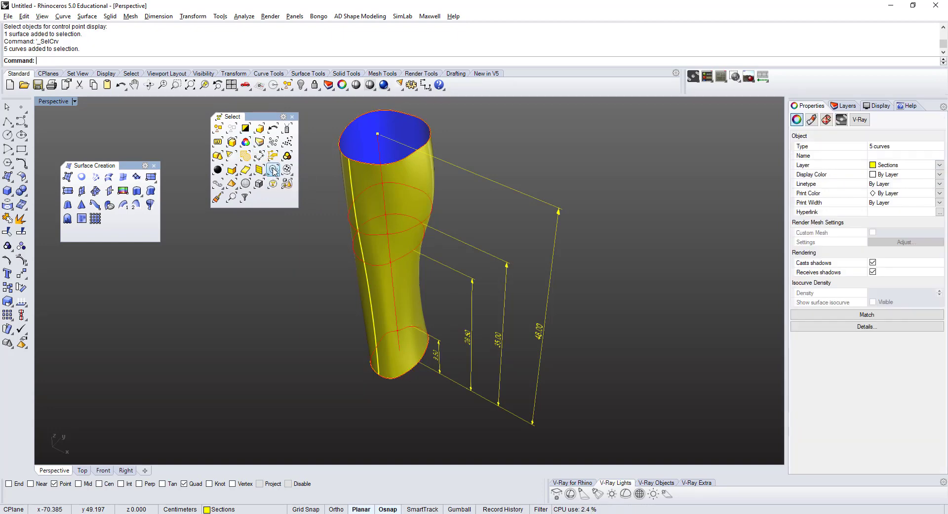
left_click(273, 142)
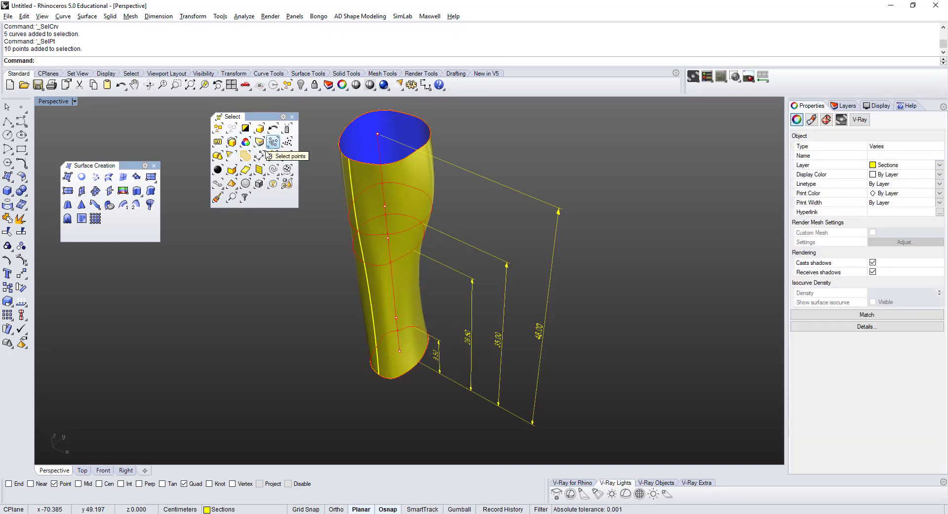
left_click(259, 156)
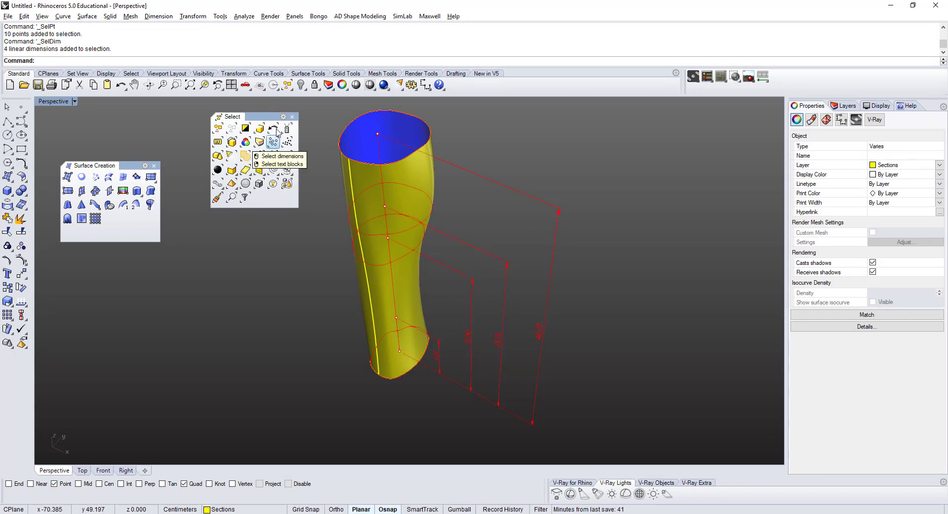
left_click(301, 85)
Examine the isolated leg surface and its seam line from several angles
right_click_drag(402, 229, 387, 139)
left_click(389, 210)
key("Escape")
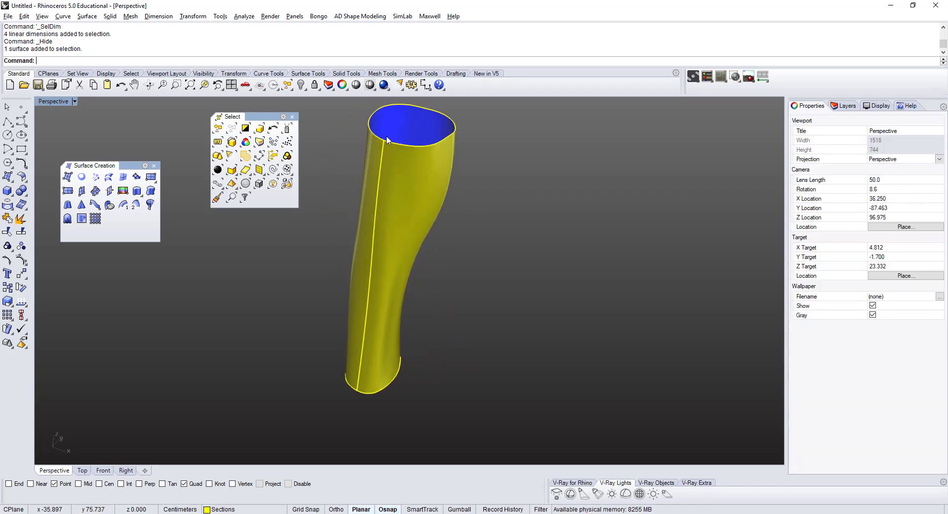
right_click_drag(384, 286, 414, 221)
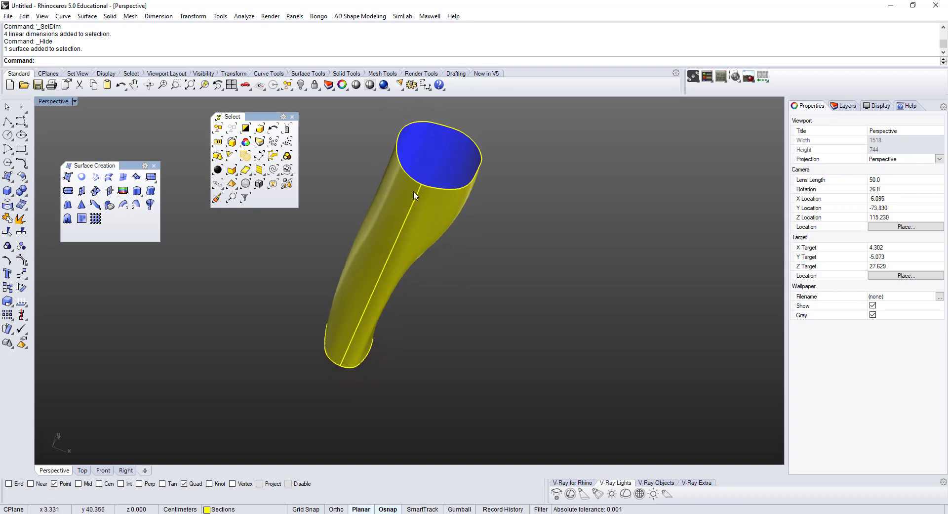
scroll(412, 188, "up", 3)
mouse_move(402, 180)
right_mouse_down()
mouse_move(435, 206)
mouse_move(395, 173)
right_mouse_up()
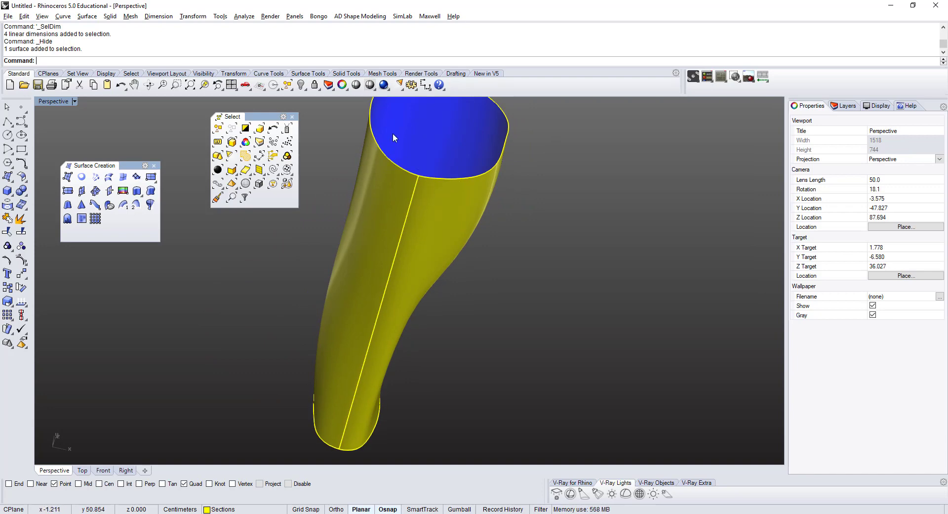
left_click(292, 116)
right_click_drag(419, 224, 373, 208)
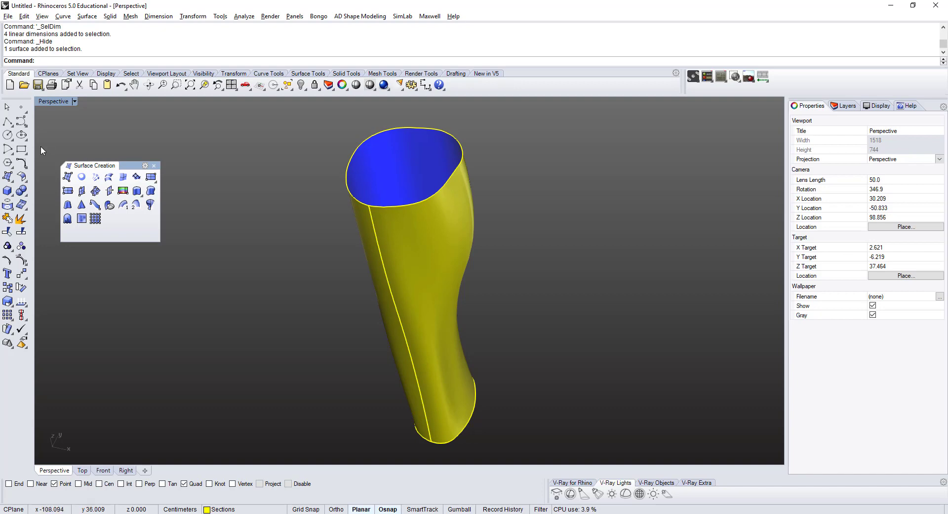
Adjust the closed surface seam of the leg, moving it to the opposite side through the far side of the top rim
left_click(22, 177)
left_click(154, 166)
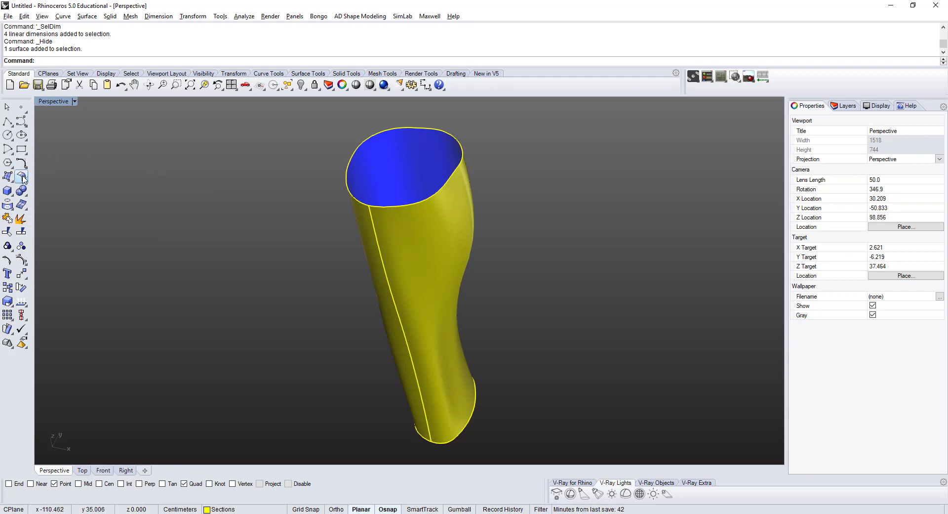
left_click(23, 177)
left_click_drag(58, 174, 93, 171)
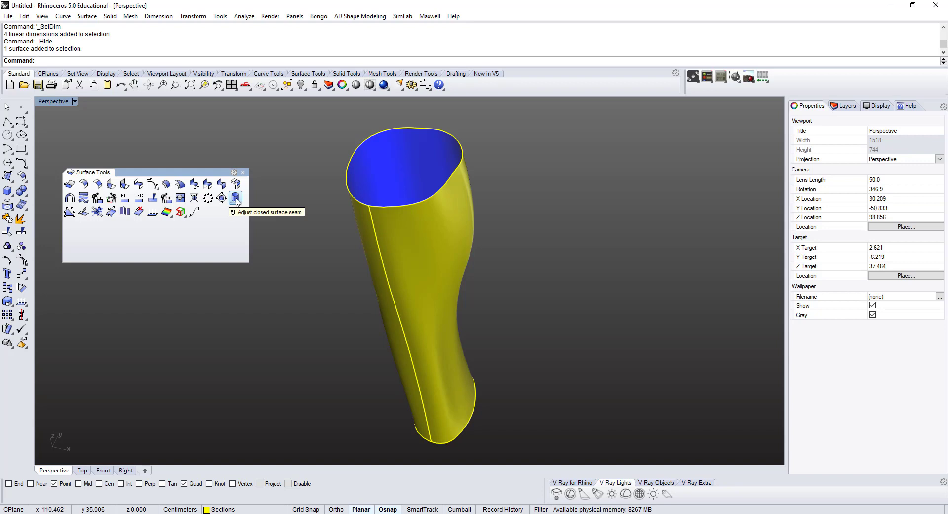
left_click(236, 198)
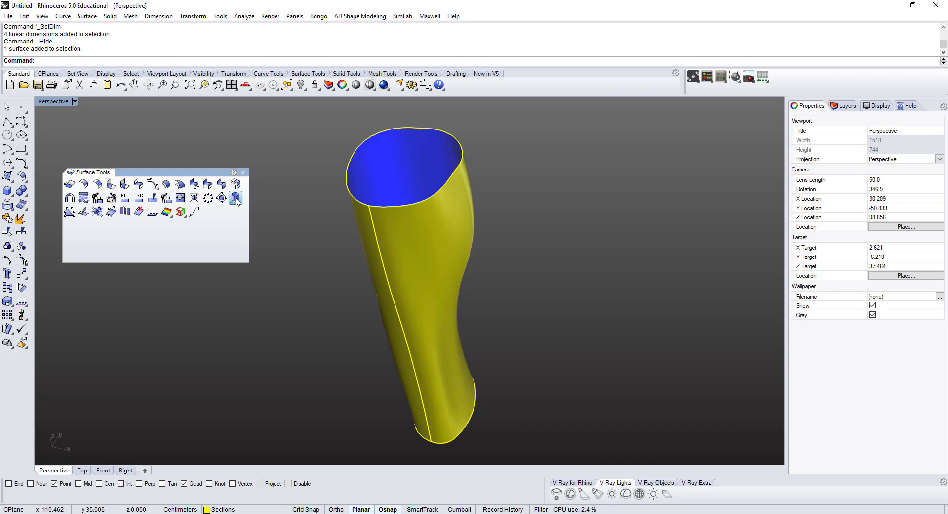
left_click(374, 236)
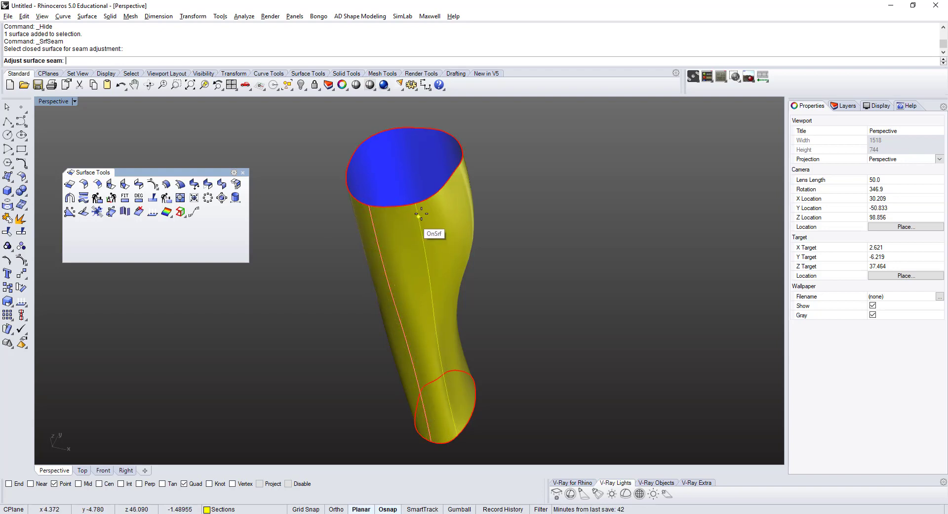
left_click(434, 129)
right_click_drag(536, 180, 492, 249)
right_click_drag(659, 312, 383, 278)
right_click_drag(383, 277, 389, 214, "shift")
Try to unroll the leg surface into a flat pattern
left_click(449, 248)
right_click_drag(448, 248, 402, 288)
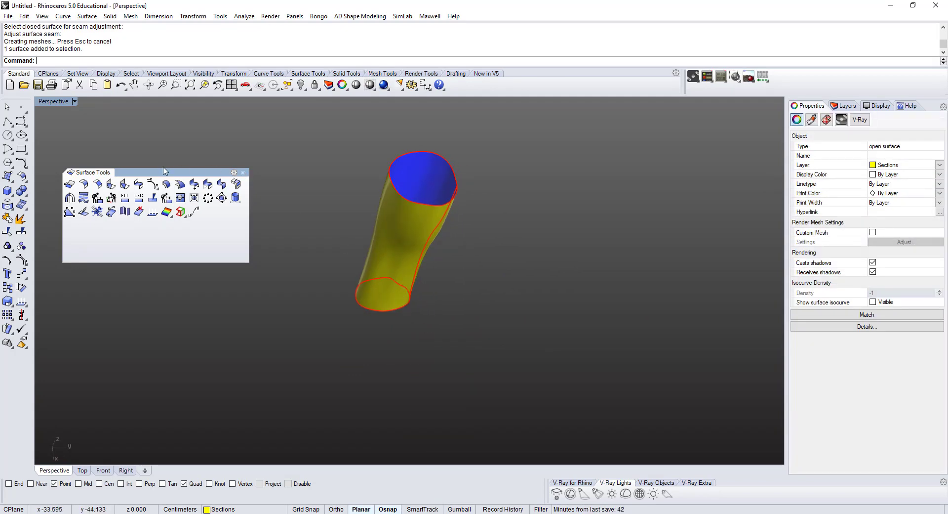
left_click(83, 214)
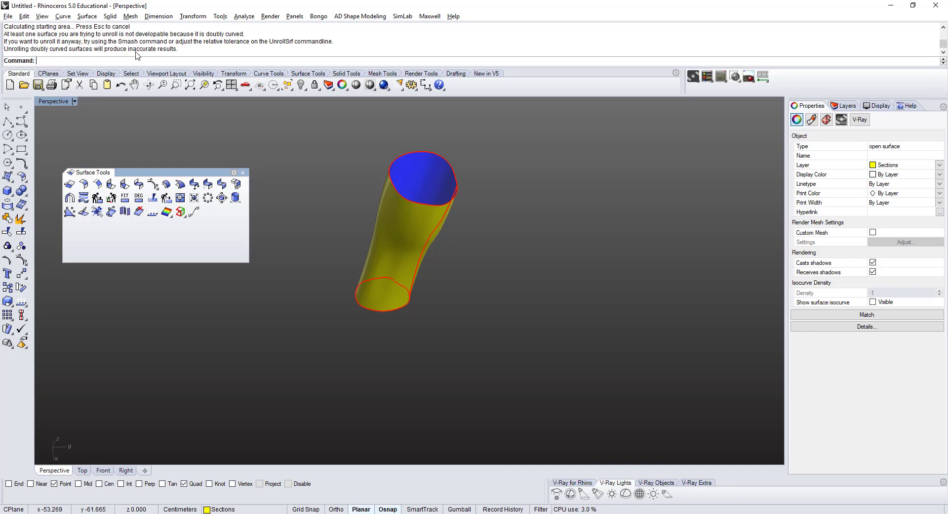
Check the full model extents, then examine the leg surface and its repositioned seam from several sides
scroll(388, 306, "down", 8)
left_click(190, 85)
right_click(191, 85)
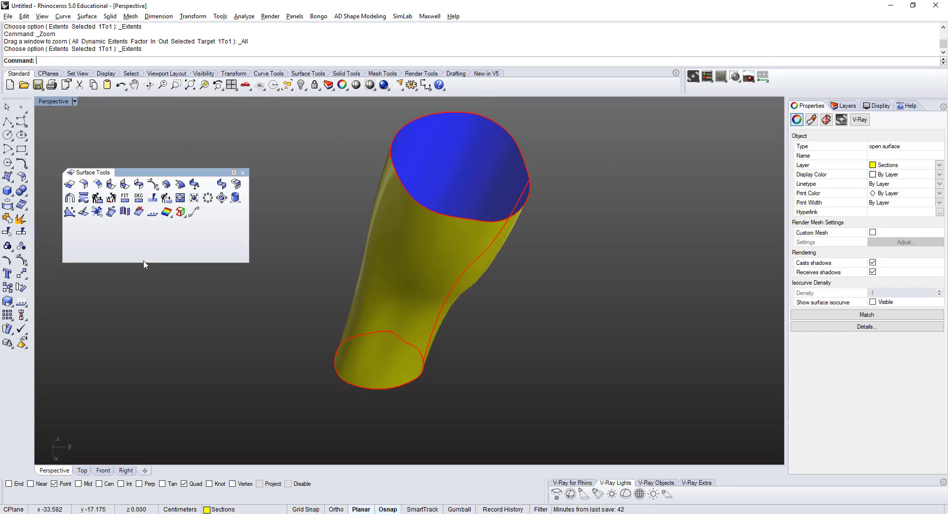
scroll(416, 231, "down", 6)
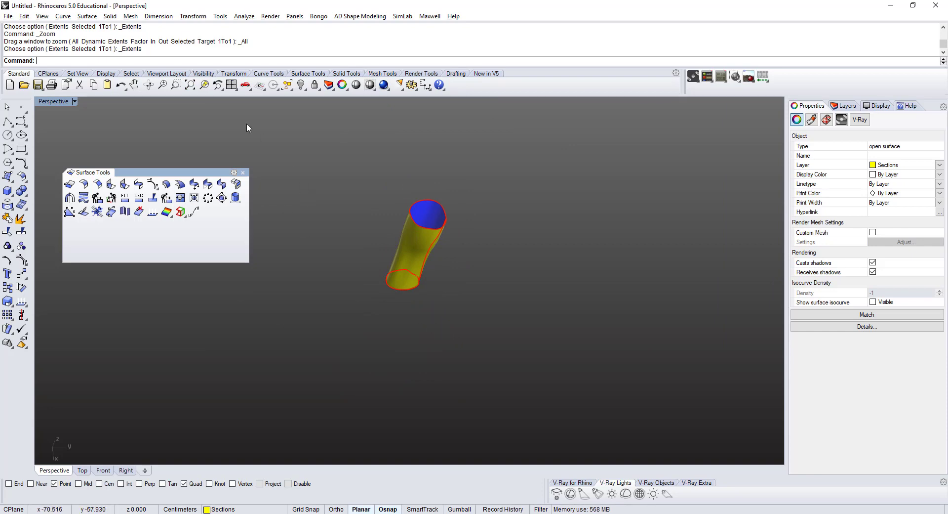
right_click(191, 85)
mouse_move(435, 223)
right_mouse_down()
mouse_move(381, 179)
mouse_move(430, 256)
mouse_move(443, 223)
right_mouse_up()
scroll(444, 223, "down", 4)
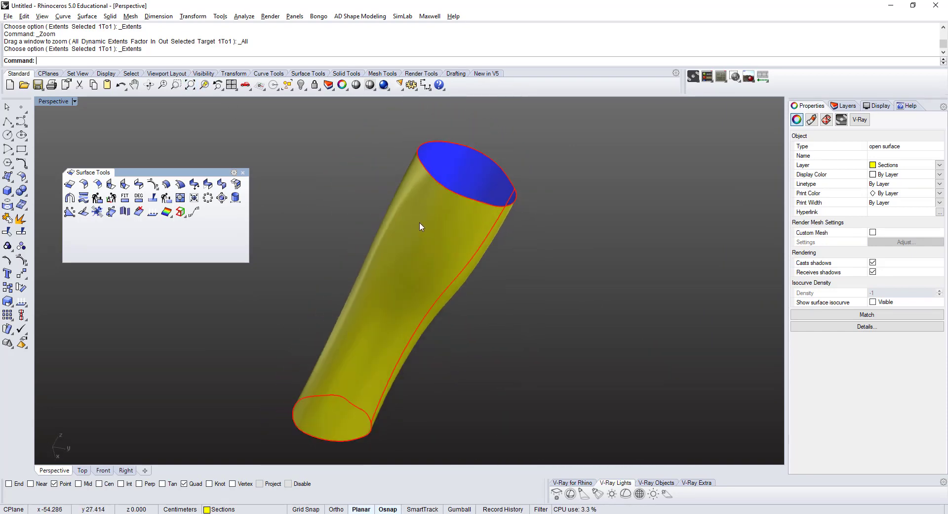
left_click(382, 217)
right_click_drag(382, 217, 378, 231)
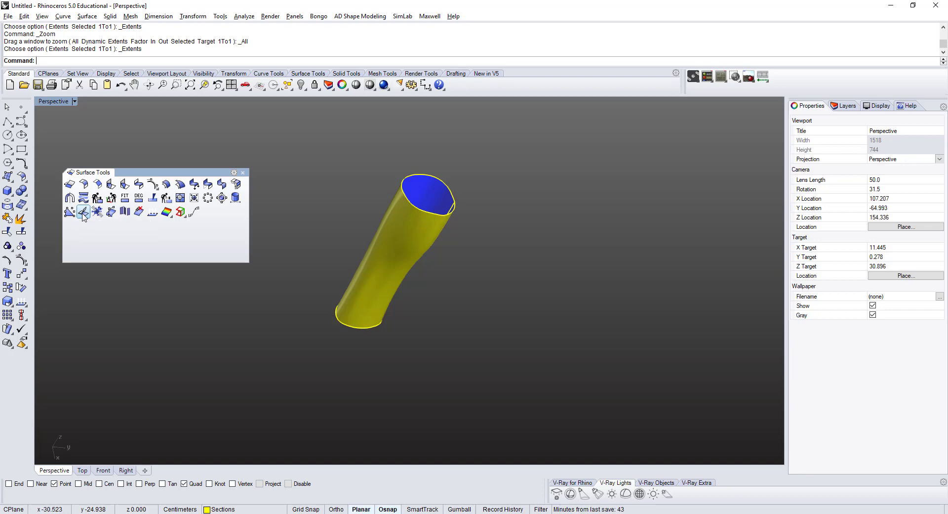
left_click(420, 245)
scroll(419, 252, "up", 5)
right_click_drag(414, 265, 588, 336)
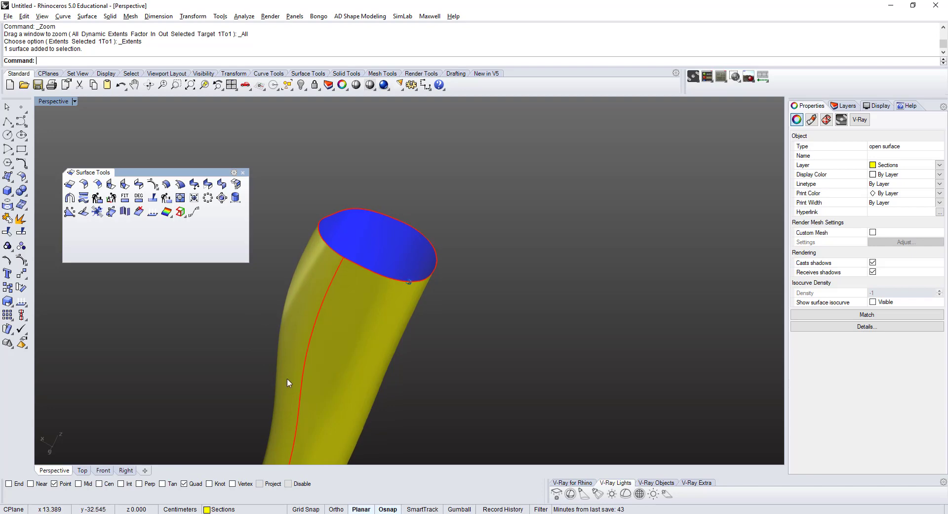
Set the Smash options for the leg surface to Explode=Yes and Labels=Yes, and leave the command without flattening
right_click_drag(309, 271, 275, 285)
left_click(304, 274)
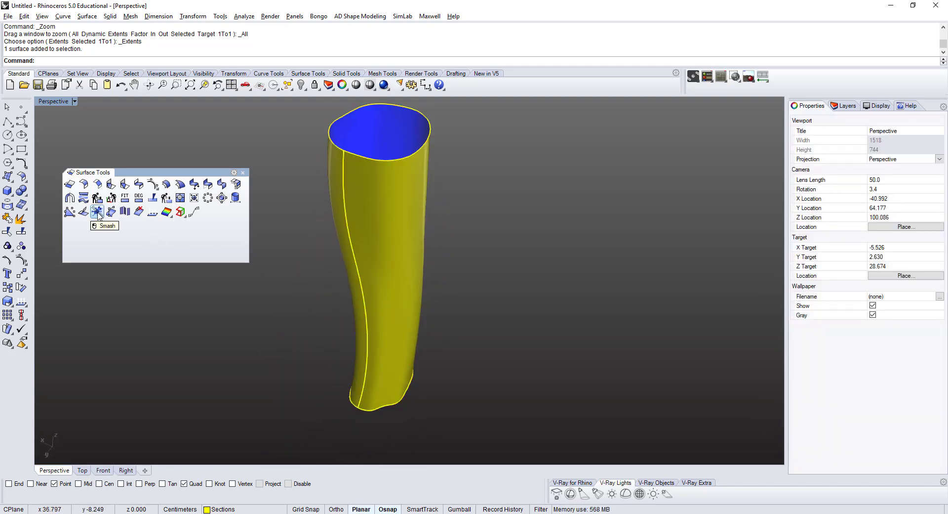
left_click(98, 213)
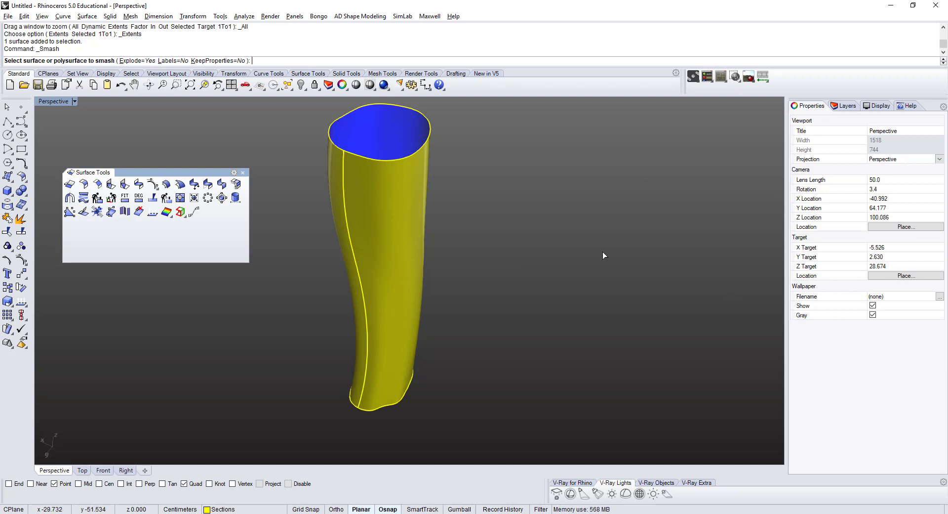
left_click(131, 60)
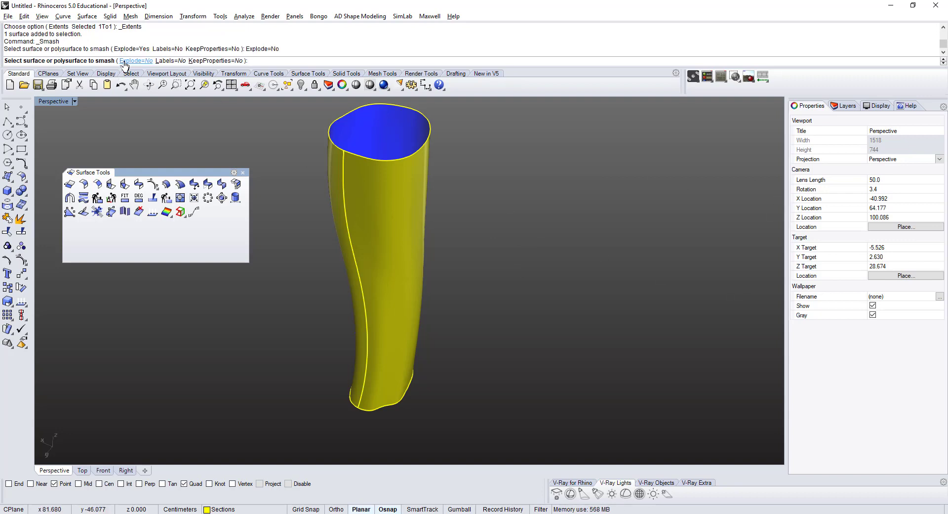
left_click(133, 60)
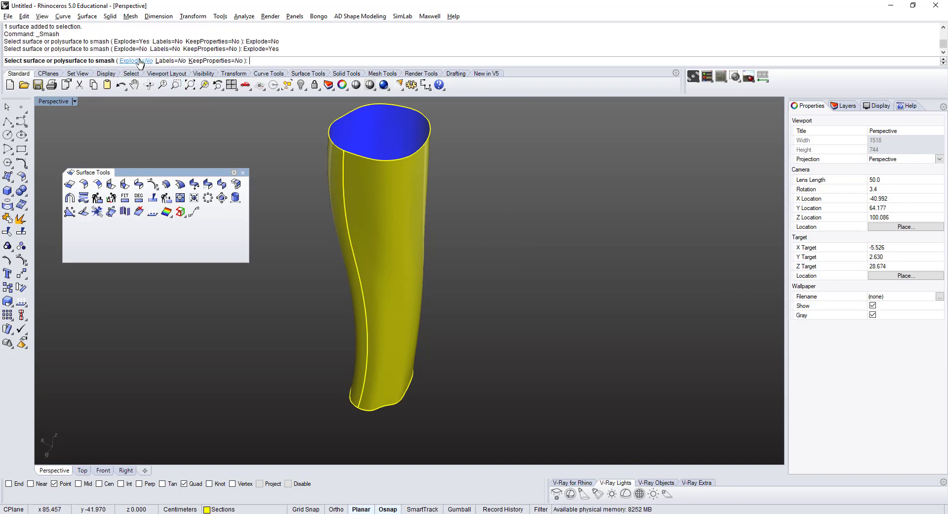
left_click(172, 60)
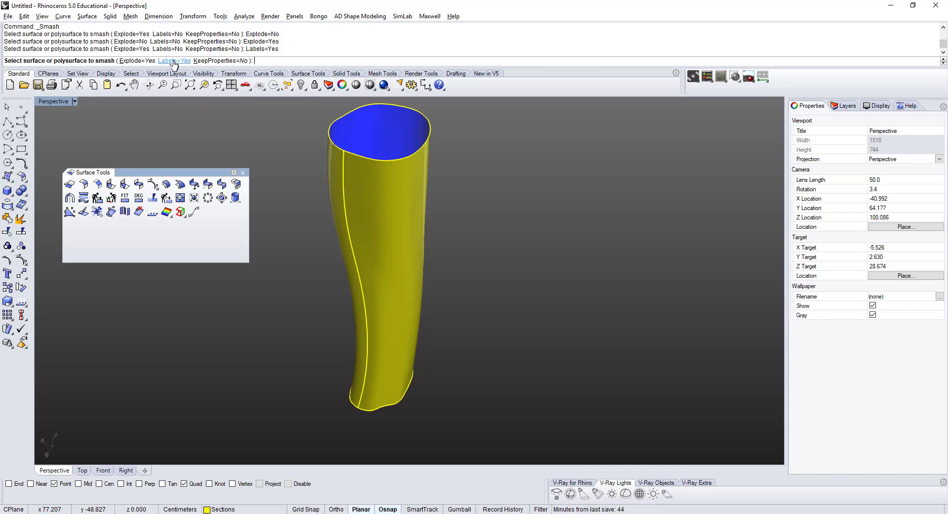
right_click_drag(469, 238, 503, 243)
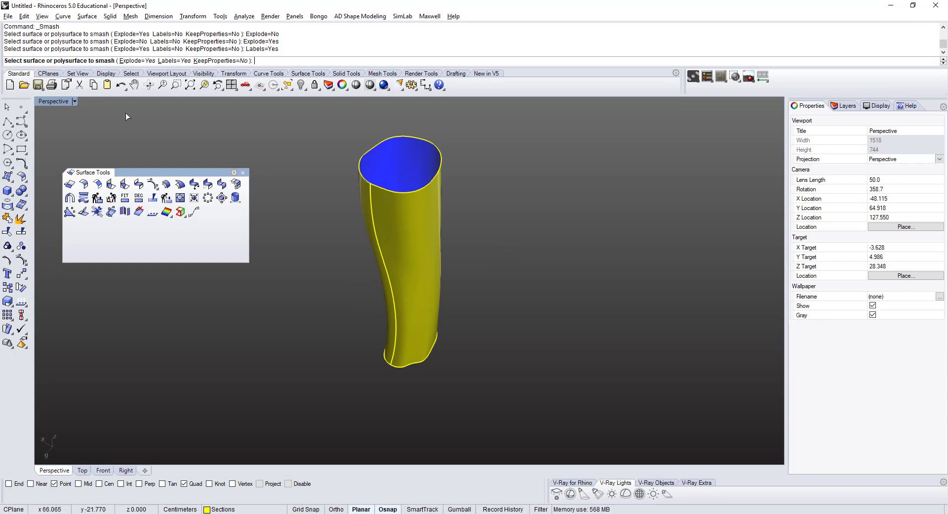
key("Escape")
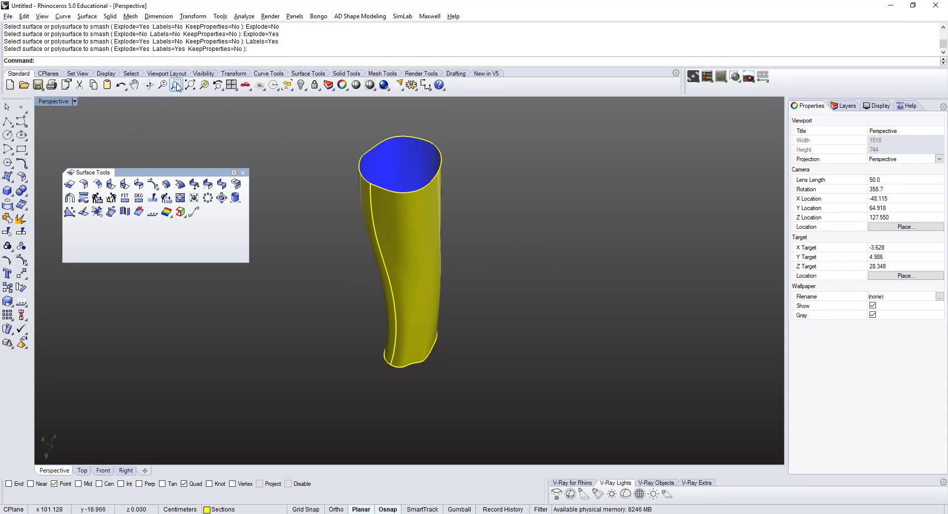
Show all hidden reference sheets, outlines and dimensions around the leg surface again
right_click(190, 85)
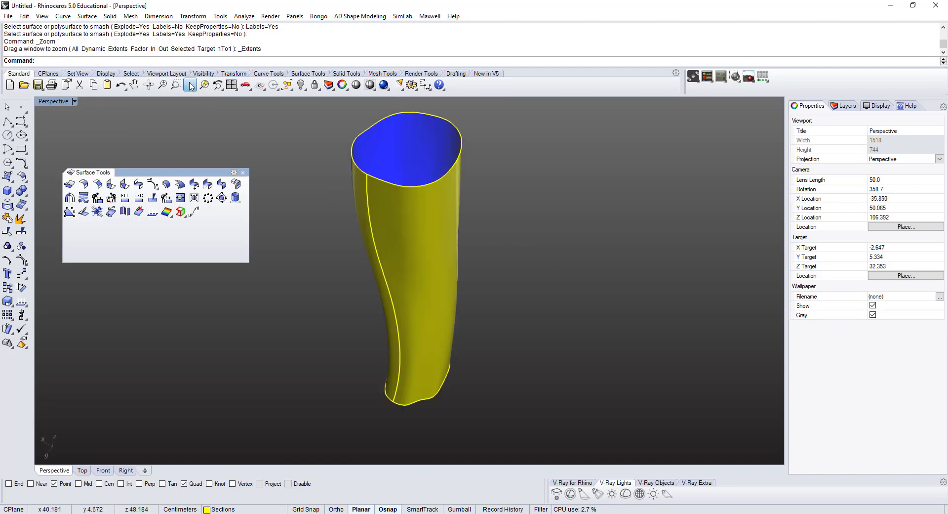
right_click(190, 85)
right_click_drag(248, 143, 324, 228)
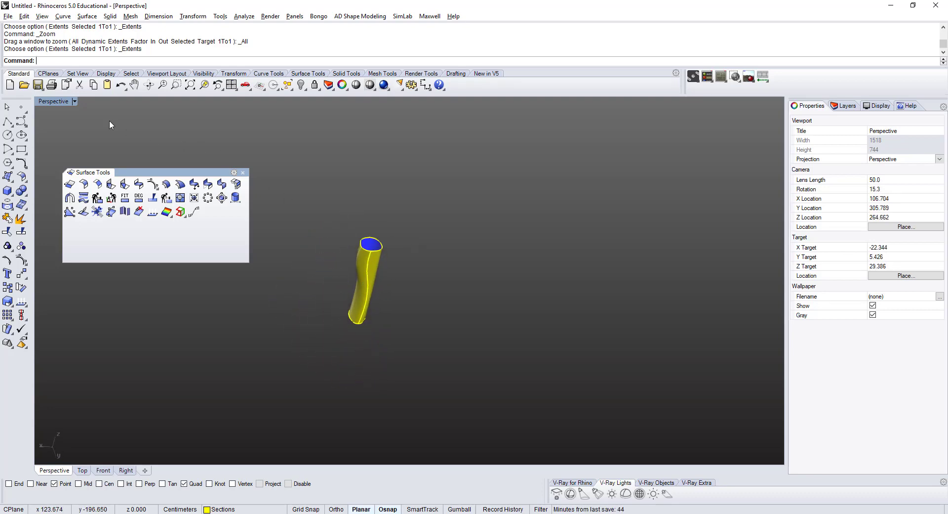
right_click(300, 85)
scroll(400, 241, "down", 4)
right_click_drag(420, 239, 378, 244)
scroll(378, 244, "up", 8)
Smash the leg surface into a flat pattern with numbered edge labels, using the Natural linear direction and no extra curves
left_click(378, 246)
scroll(379, 246, "up", 3)
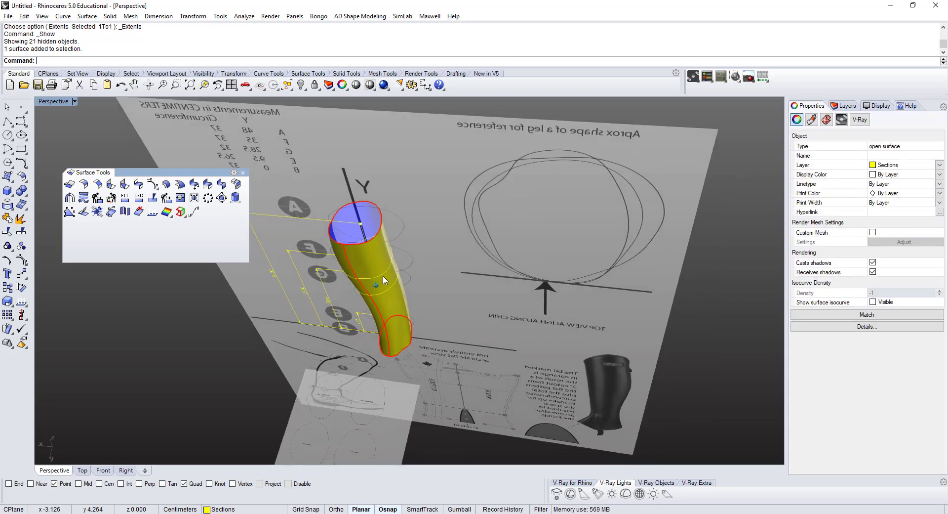
left_click(98, 213)
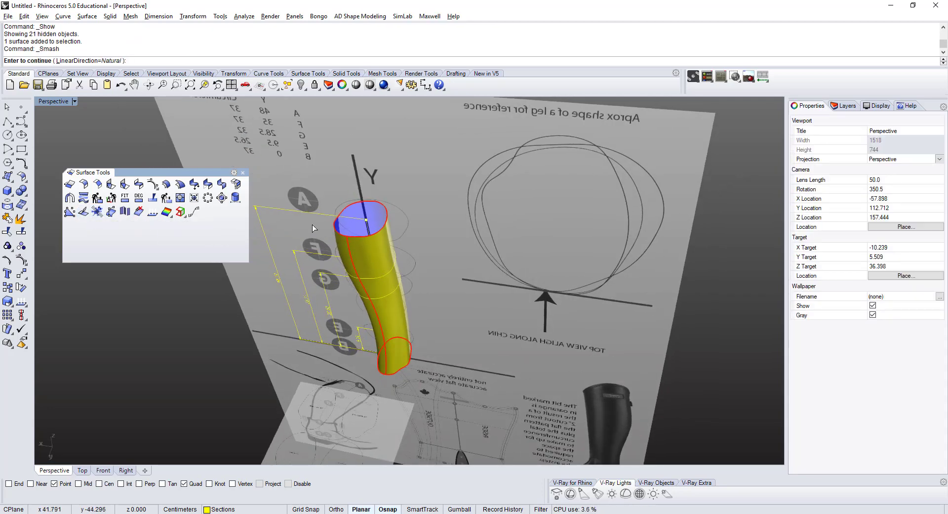
key("Return")
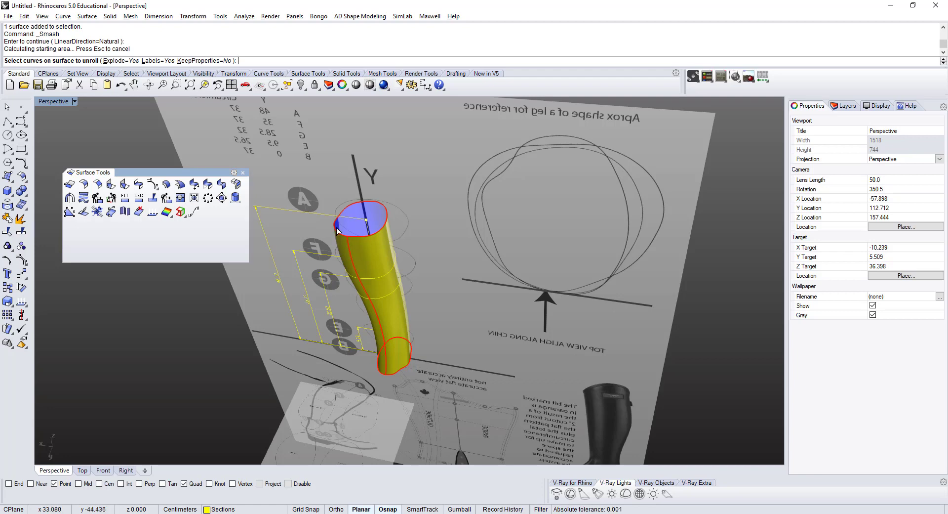
left_click(97, 212)
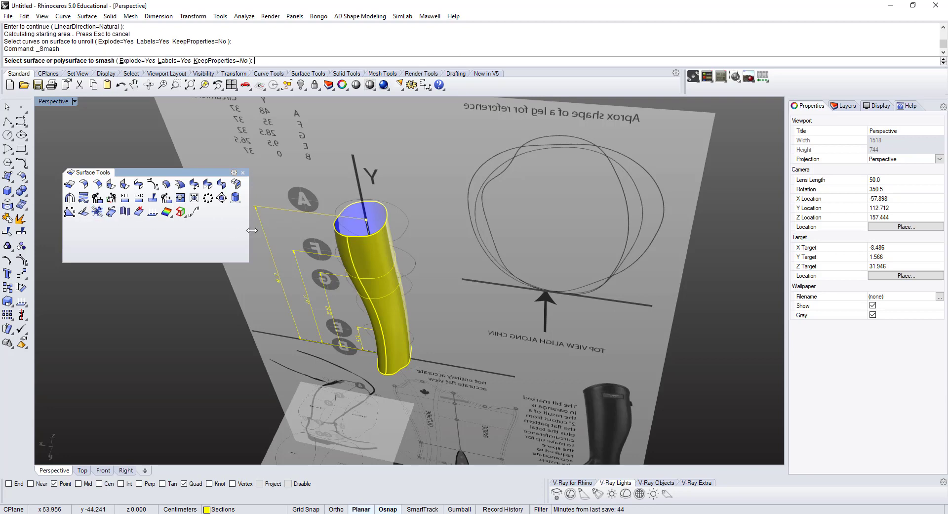
left_click(369, 246)
key("Return")
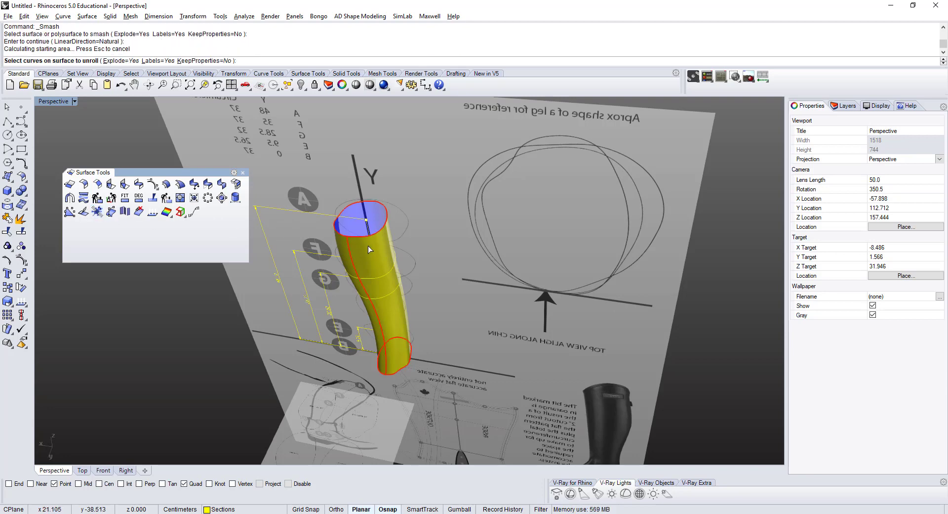
key("Return")
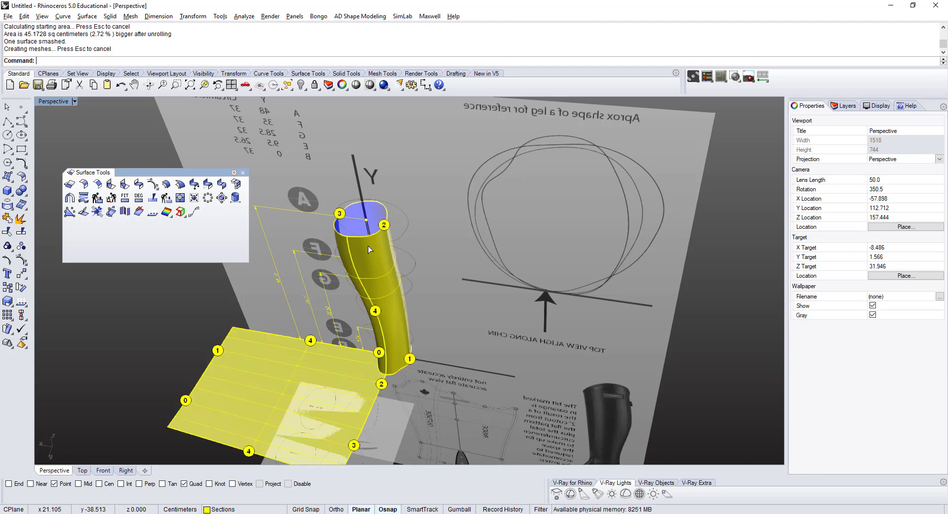
Examine how the numbered edges of the flat pattern match those on the 3D leg surface
scroll(368, 245, "down", 1)
scroll(363, 238, "down", 1)
right_click_drag(362, 239, 329, 246)
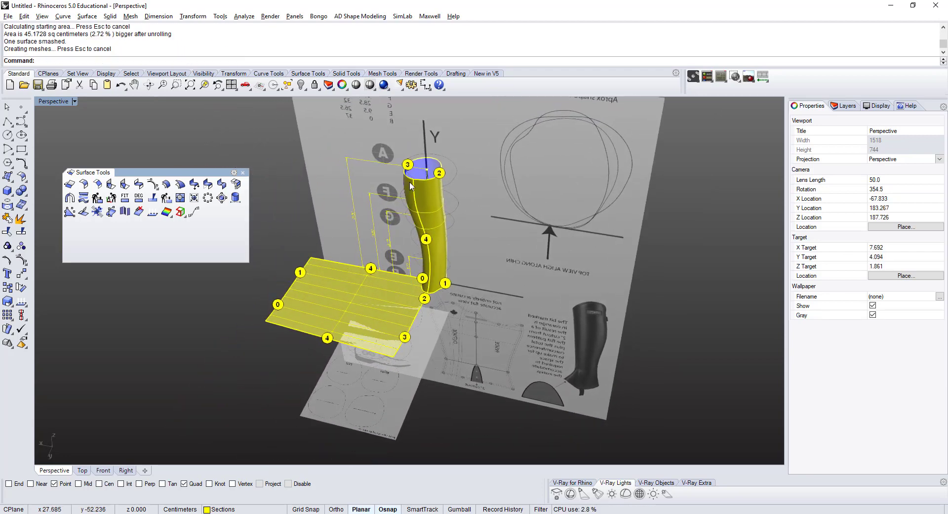
scroll(411, 186, "up", 3)
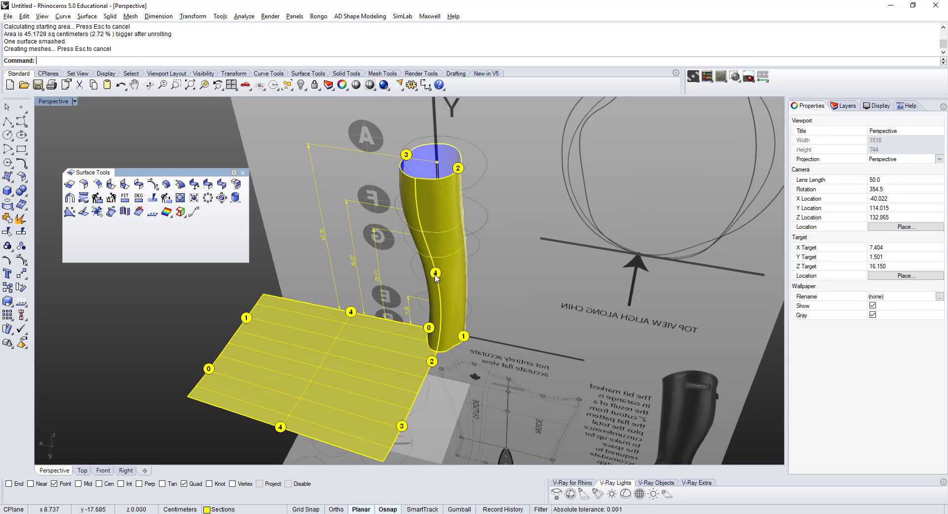
right_click_drag(428, 278, 502, 267)
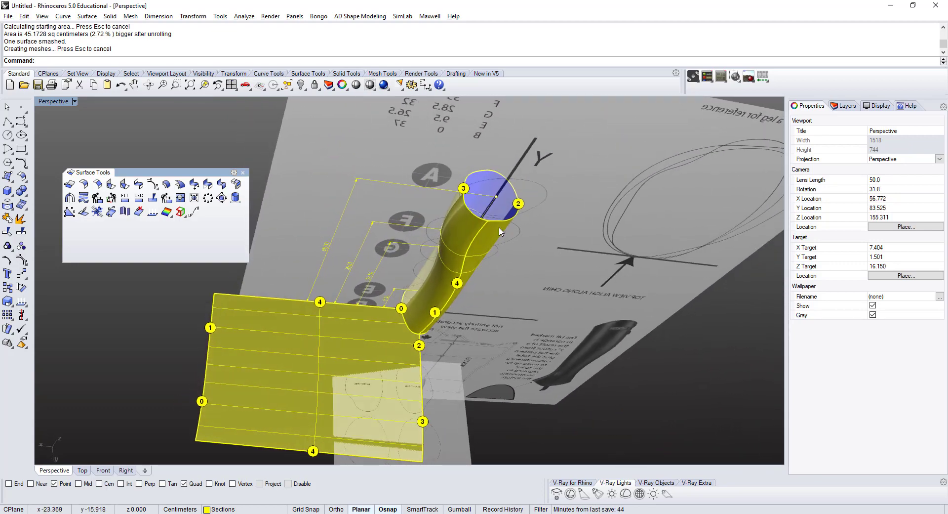
right_click_drag(417, 299, 441, 197)
right_click_drag(449, 260, 545, 289)
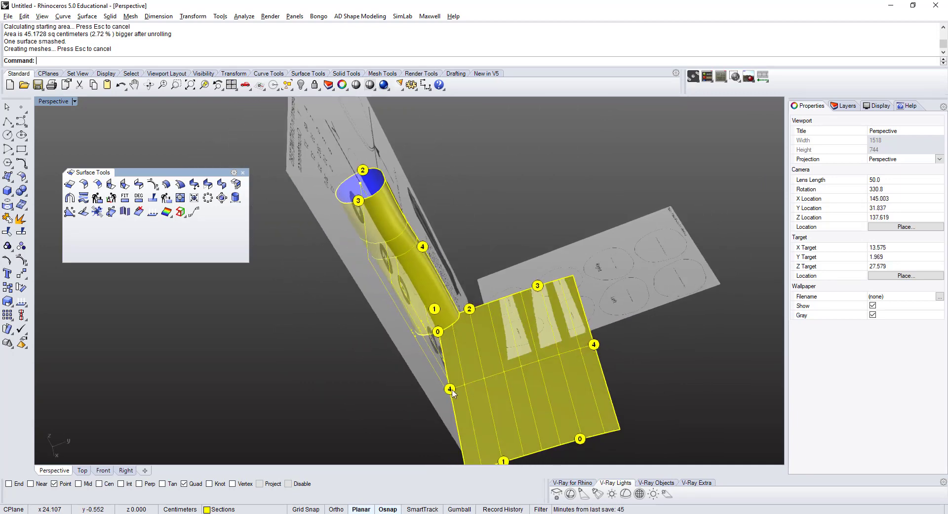
mouse_move(540, 312)
right_mouse_down()
mouse_move(525, 323)
mouse_move(547, 318)
right_mouse_up()
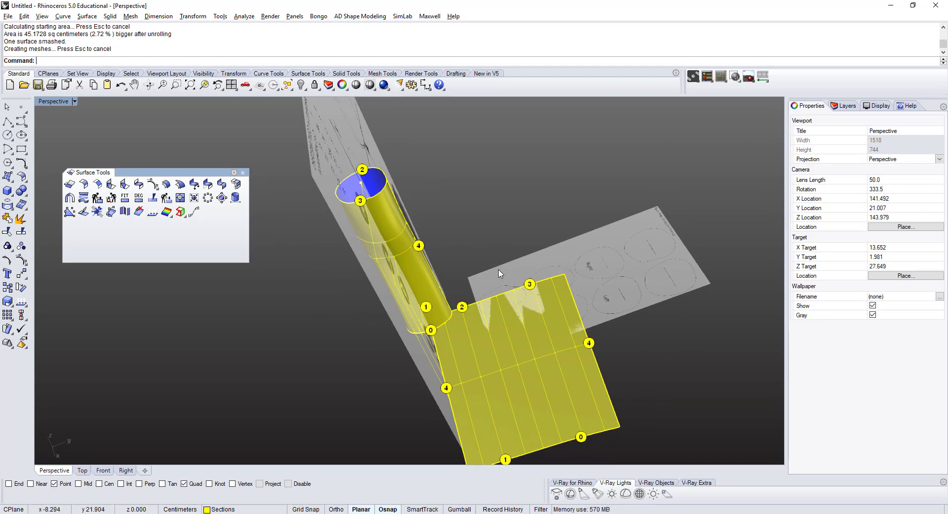
Move the flat pattern and its labels with the gumball along the green axis, beyond the sheet of section outlines
left_click(474, 315)
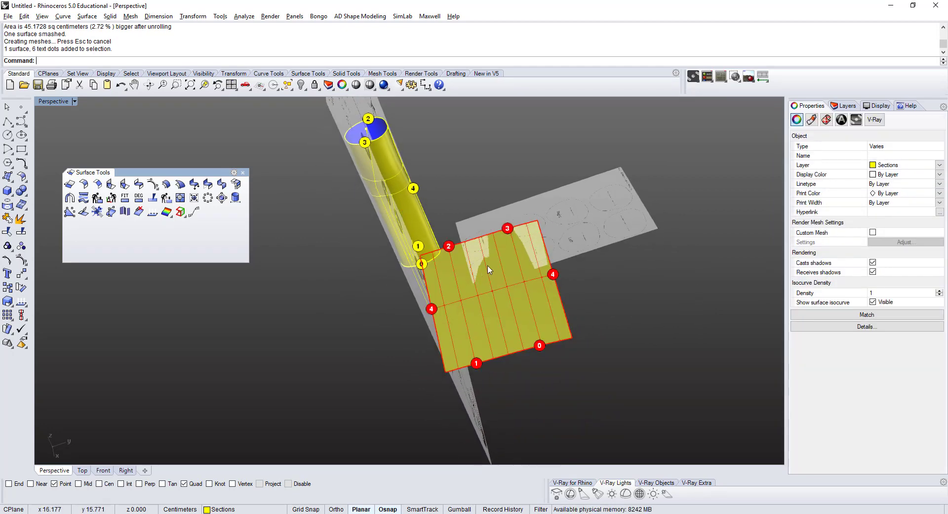
right_click_drag(522, 267, 484, 268)
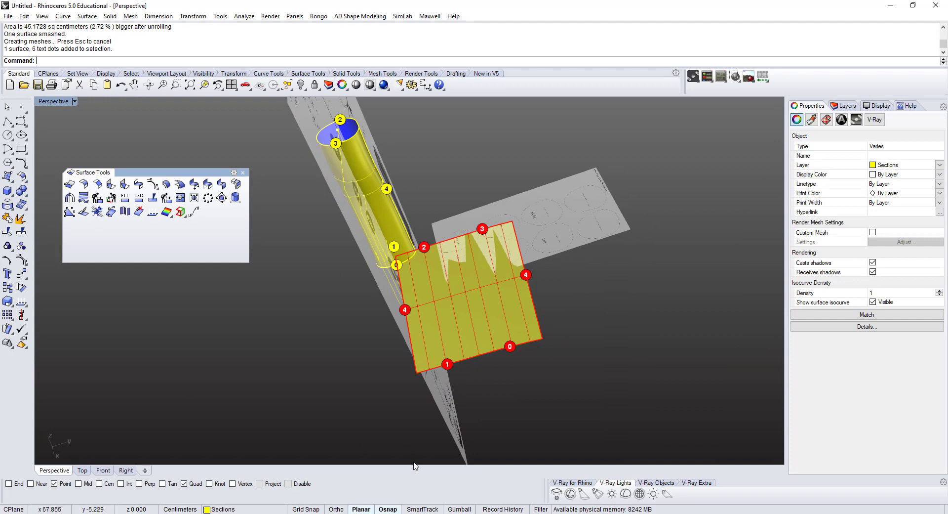
left_click(457, 509)
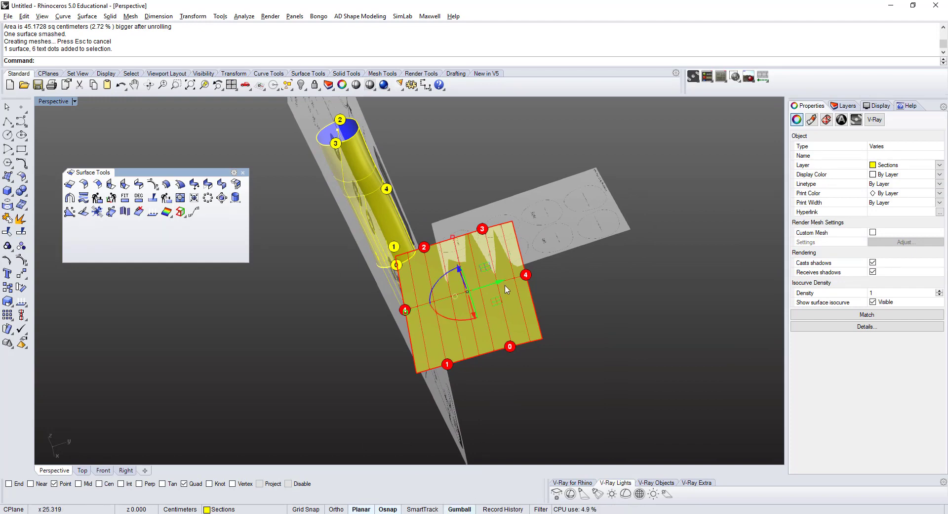
left_click_drag(500, 286, 756, 213)
left_click(612, 334)
right_click_drag(663, 280, 489, 361, "shift")
right_click_drag(588, 291, 602, 351)
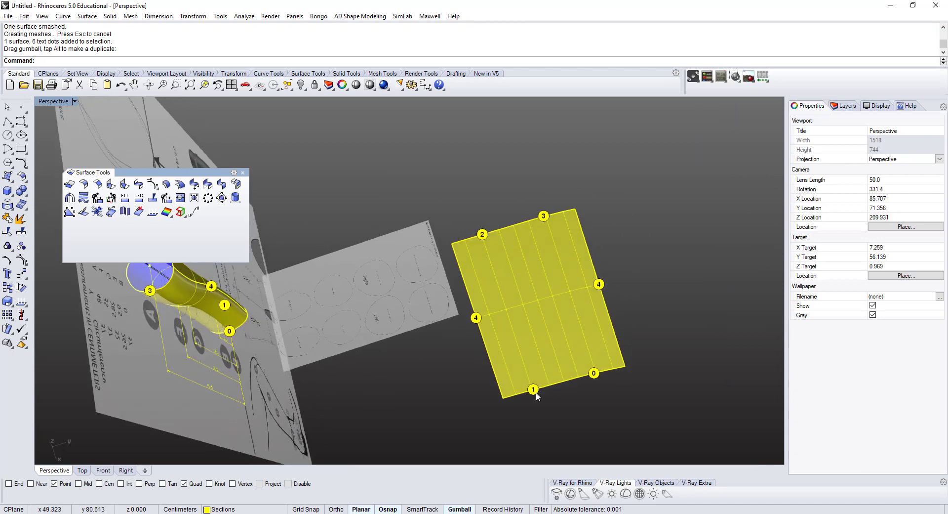
Close the Surface Tools palette and show the flat pattern in the maximised Top viewport
right_click_drag(470, 255, 450, 270)
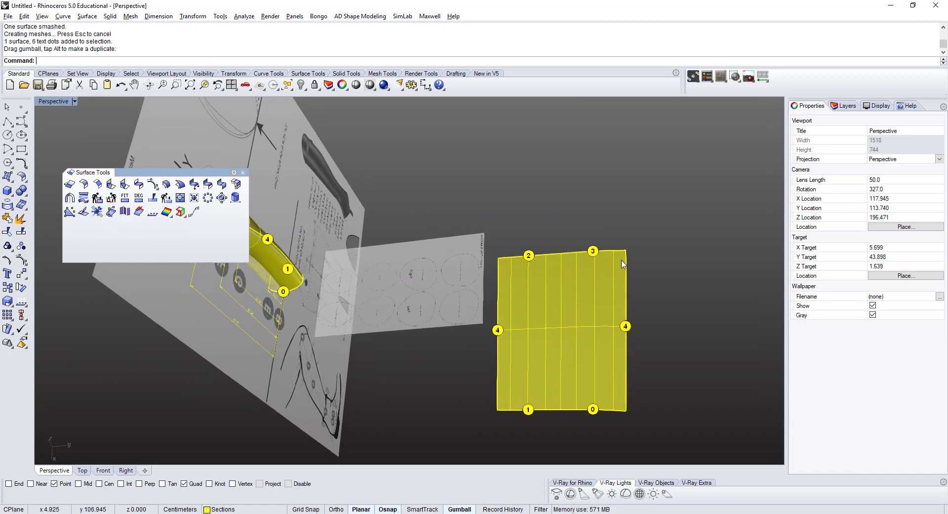
double_click(55, 104)
left_click(242, 173)
scroll(250, 175, "down", 8)
right_click_drag(251, 165, 236, 288)
double_click(45, 102)
scroll(267, 177, "down", 13)
right_click_drag(297, 144, 251, 261)
scroll(294, 216, "up", 10)
scroll(284, 262, "up", 4)
Open the print setup for the Top view and set the output color to Black and White
left_click(51, 85)
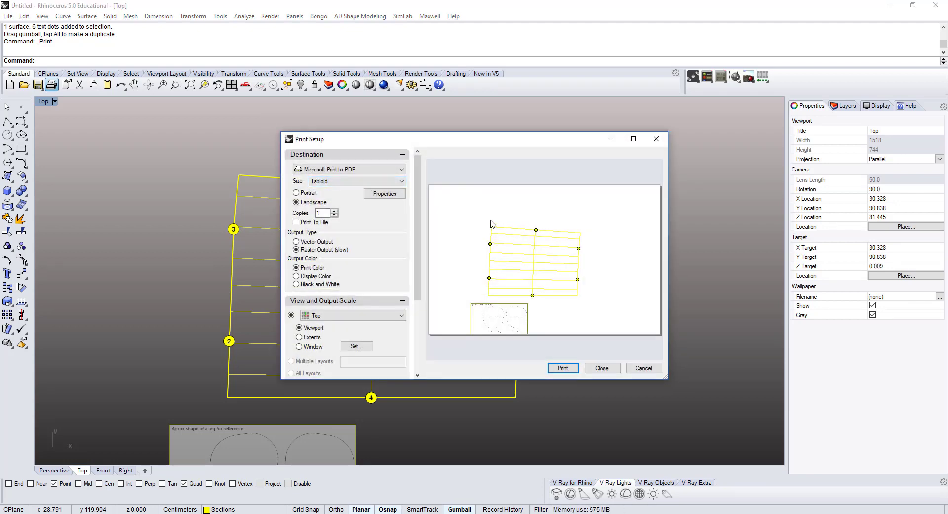
left_click(297, 284)
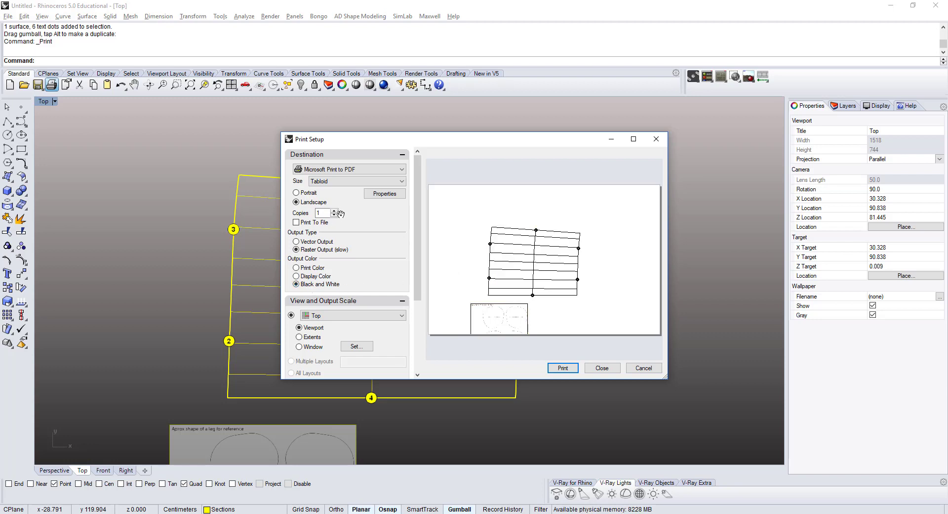
left_click(348, 169)
left_click(348, 170)
left_click(348, 171)
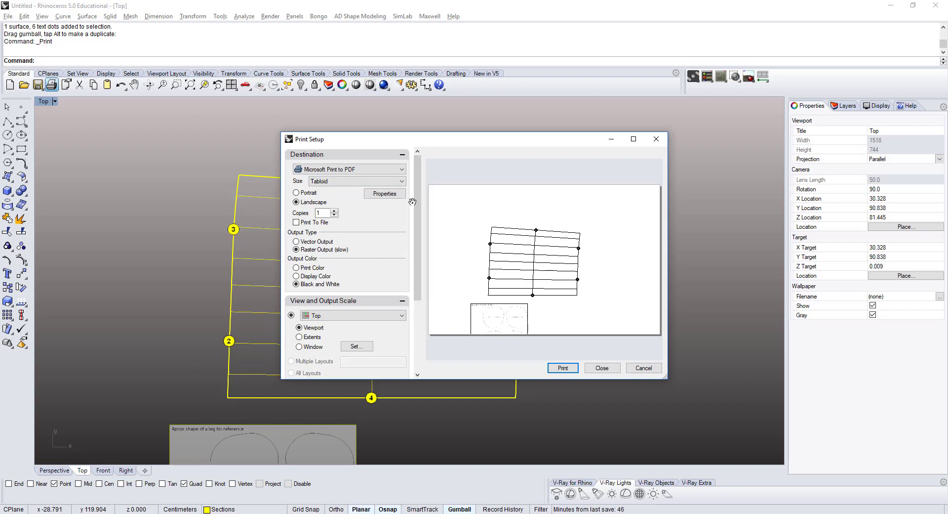
Set the print scale of the flat pattern to 1:1
scroll(419, 271, "down", 3)
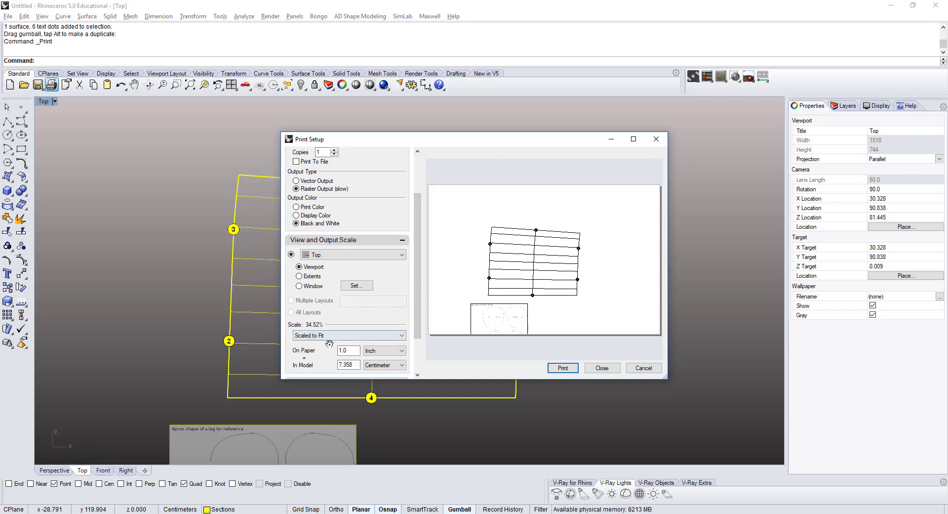
scroll(325, 302, "down", 3)
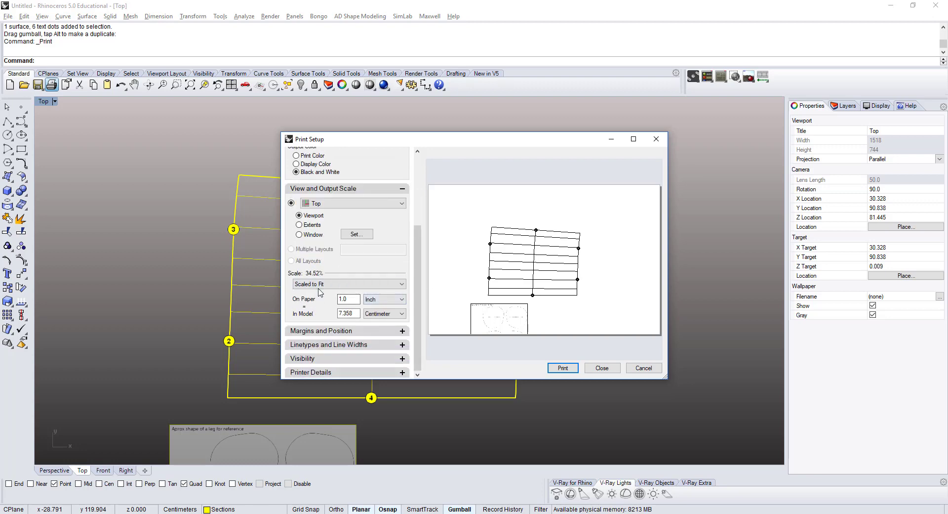
left_click(319, 290)
left_click(309, 300)
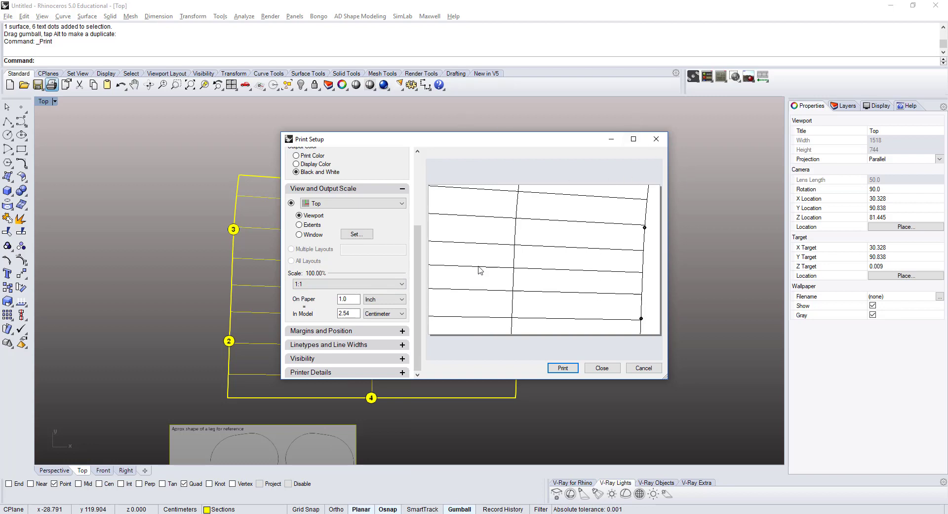
Try the A5 and Executive paper sizes in the print preview, and return the size to Tabloid
scroll(412, 234, "up", 5)
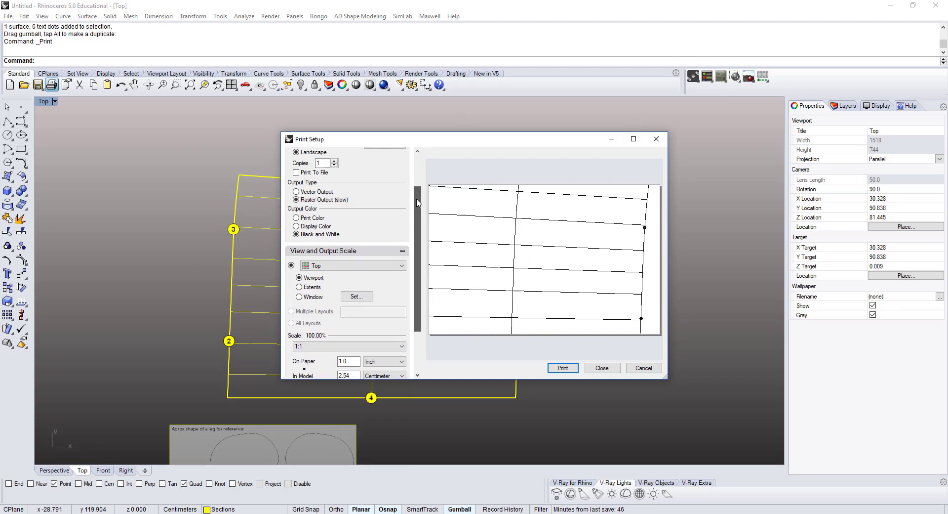
left_click(353, 174)
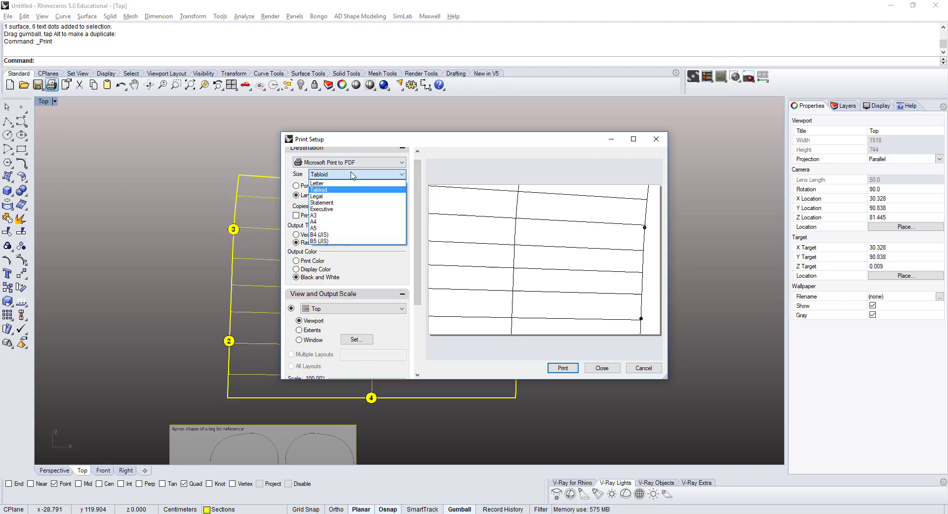
left_click(352, 174)
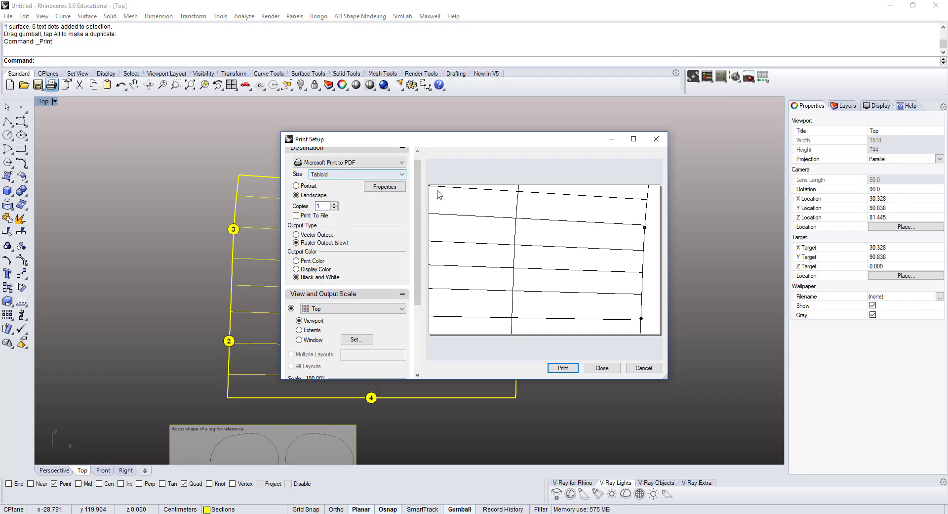
left_click(354, 174)
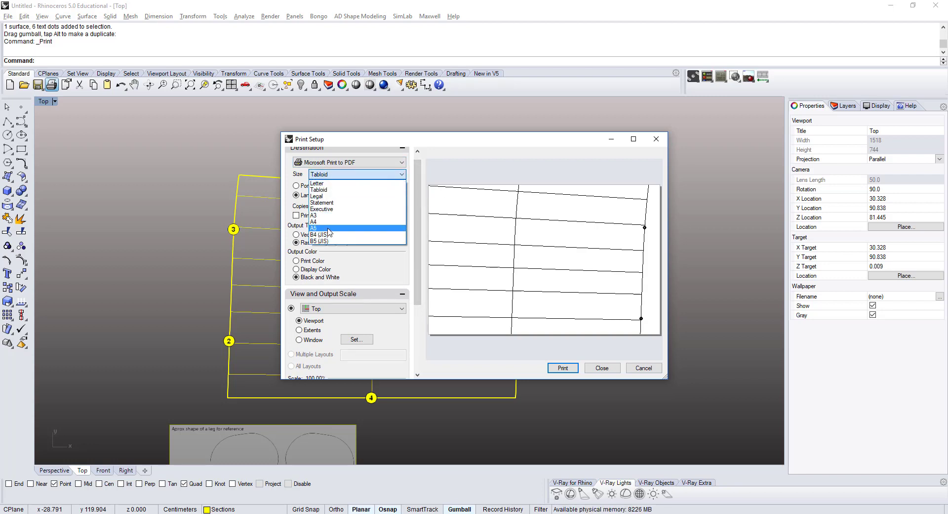
left_click(329, 228)
left_click(354, 174)
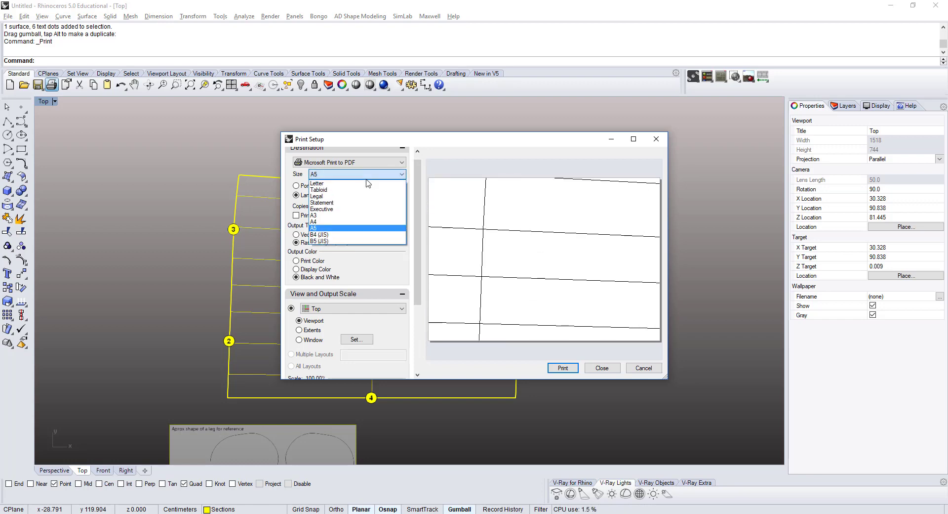
left_click(344, 209)
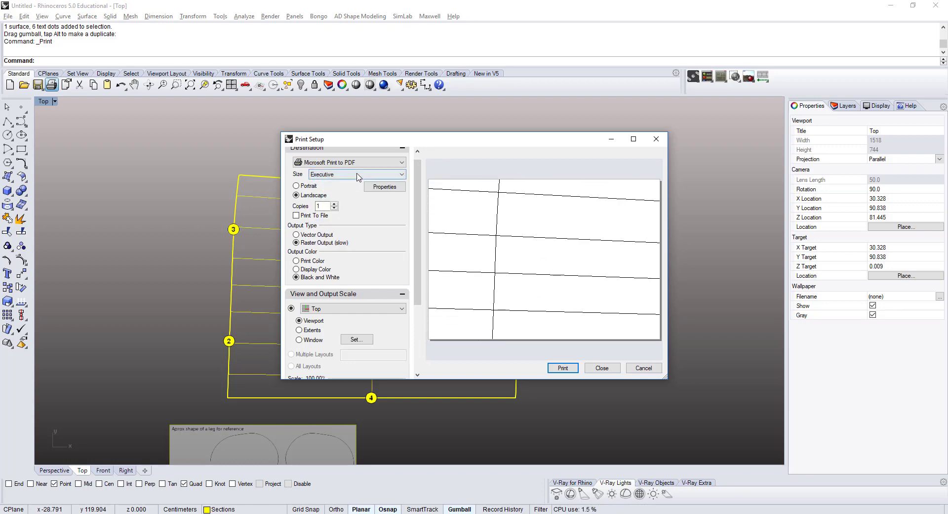
left_click(357, 174)
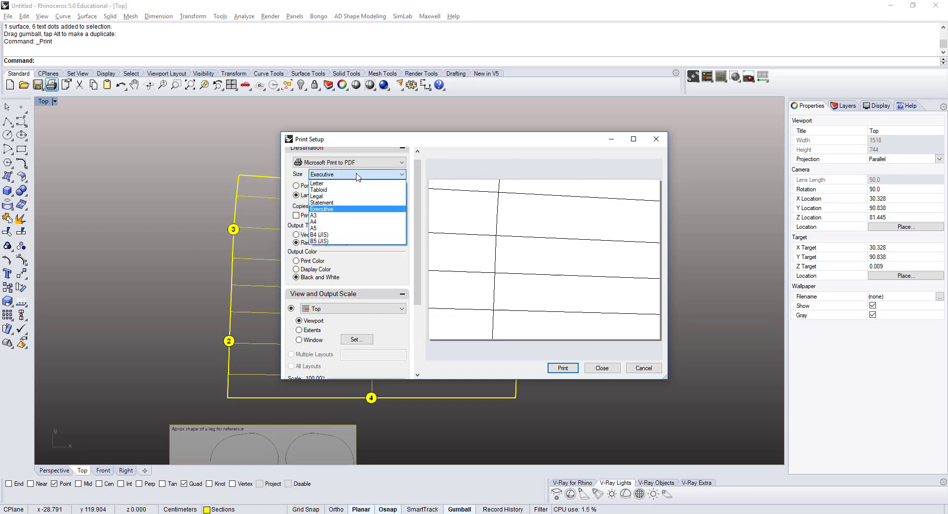
left_click(338, 193)
scroll(419, 208, "up", 1)
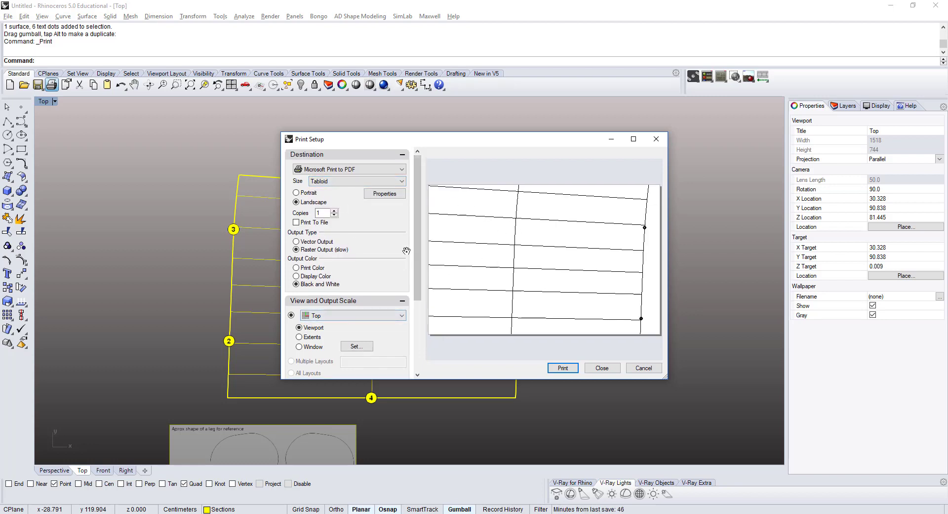
Select 1:1 as the print scale of the Top view and close the print setup without printing
scroll(407, 253, "down", 5)
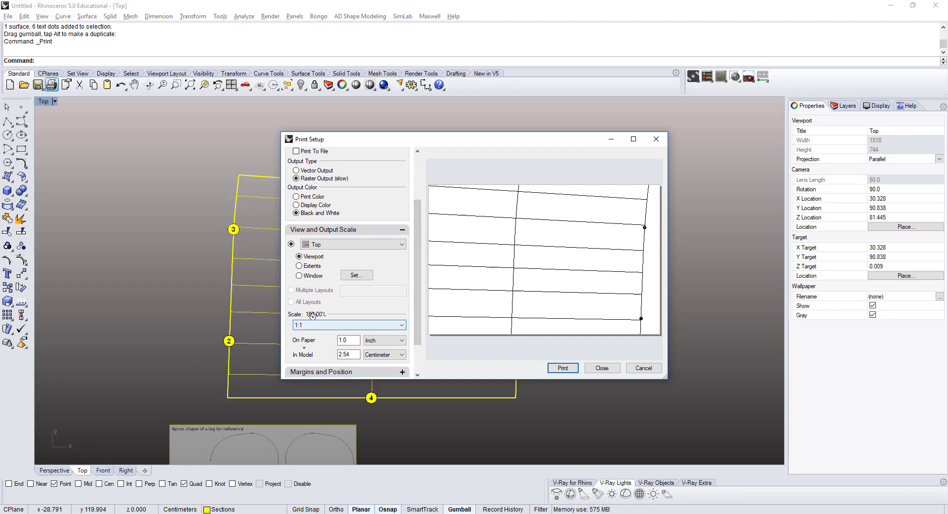
left_click(306, 325)
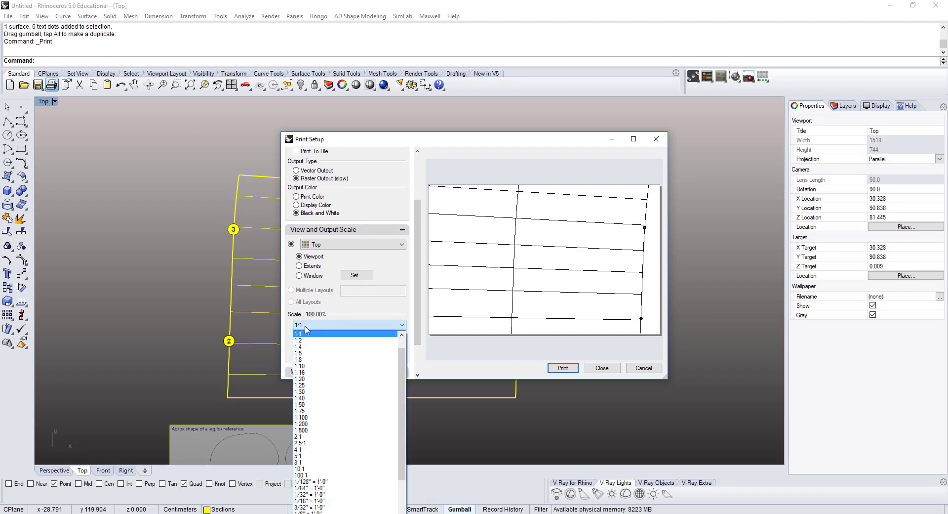
left_click(307, 328)
left_click(308, 327)
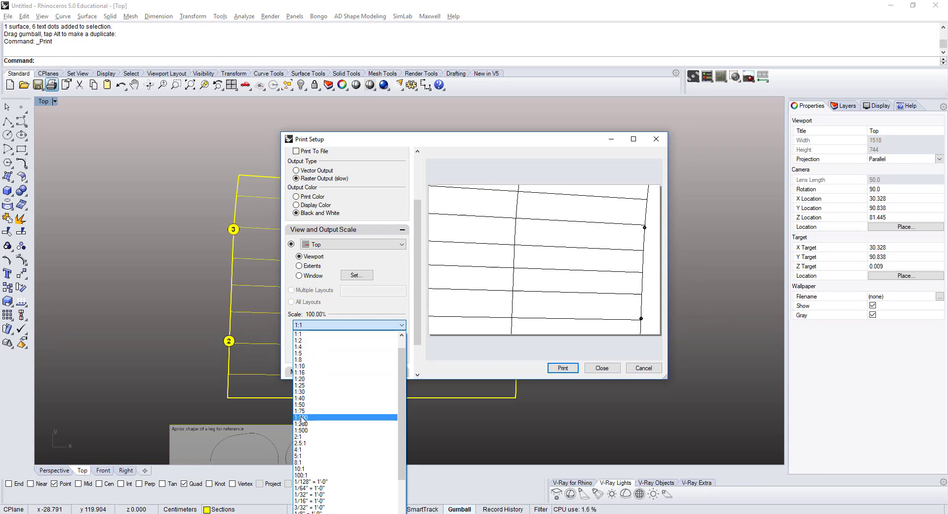
left_click(299, 334)
scroll(406, 302, "down", 3)
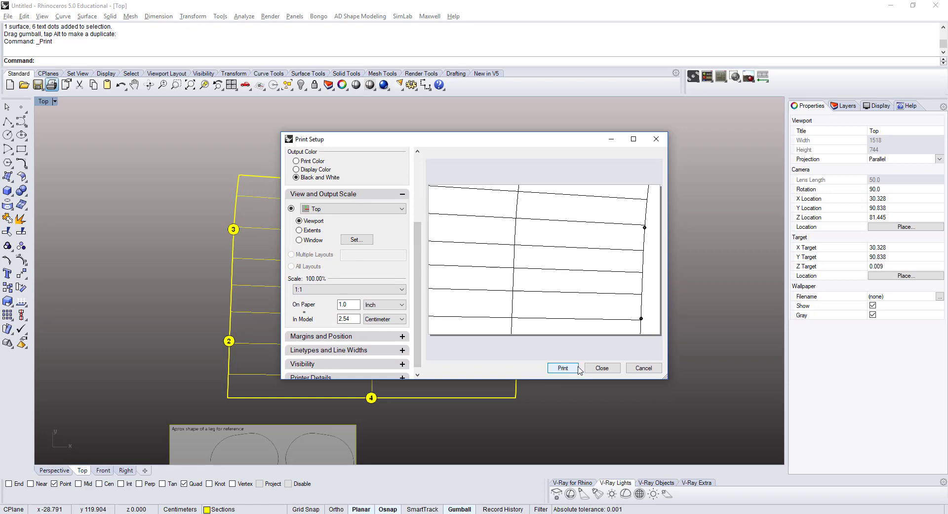
left_click(602, 368)
Restore the four-viewport layout and maximise the Perspective viewport to show the leg surface together with its flat pattern
right_click_drag(410, 289, 411, 269)
scroll(411, 269, "down", 1)
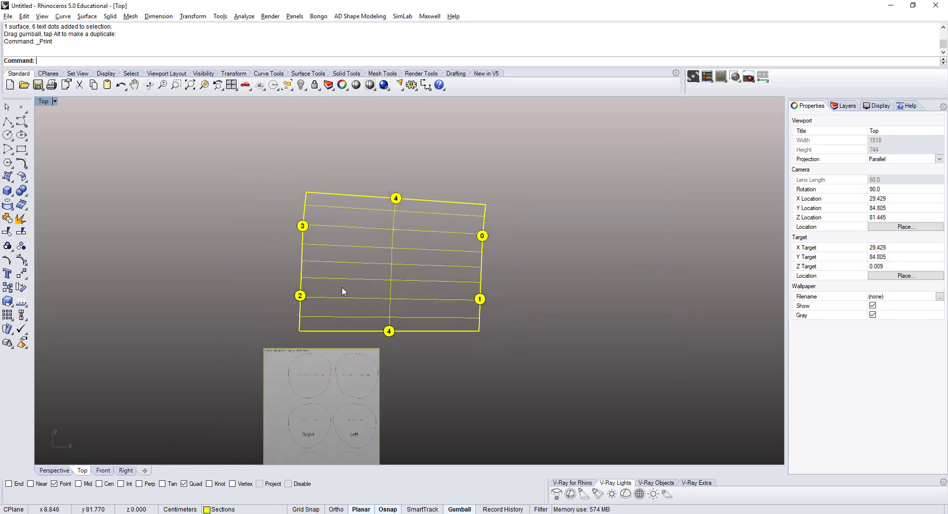
scroll(291, 282, "up", 1)
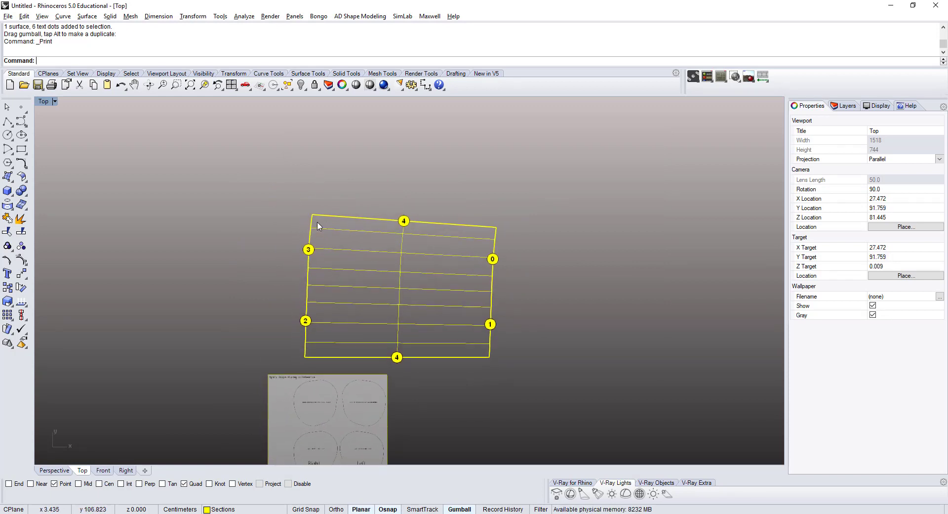
right_click_drag(306, 222, 307, 222)
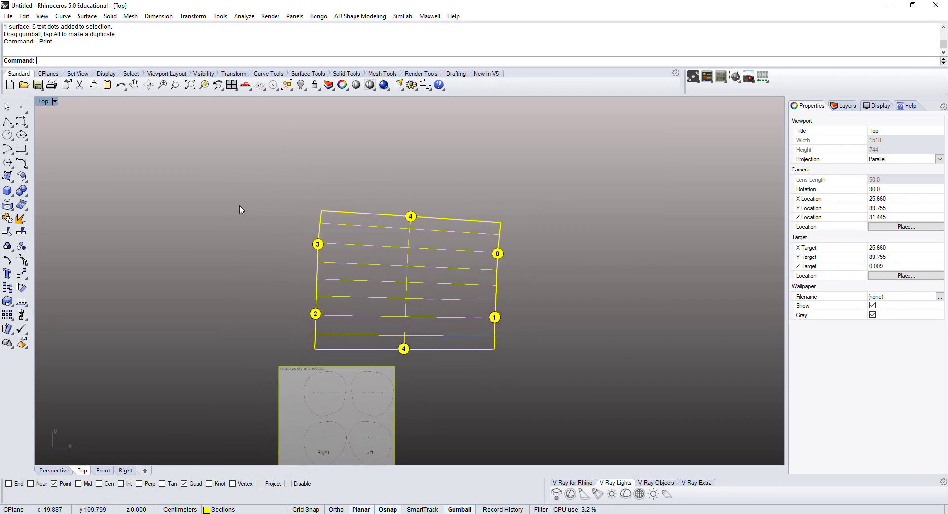
double_click(43, 102)
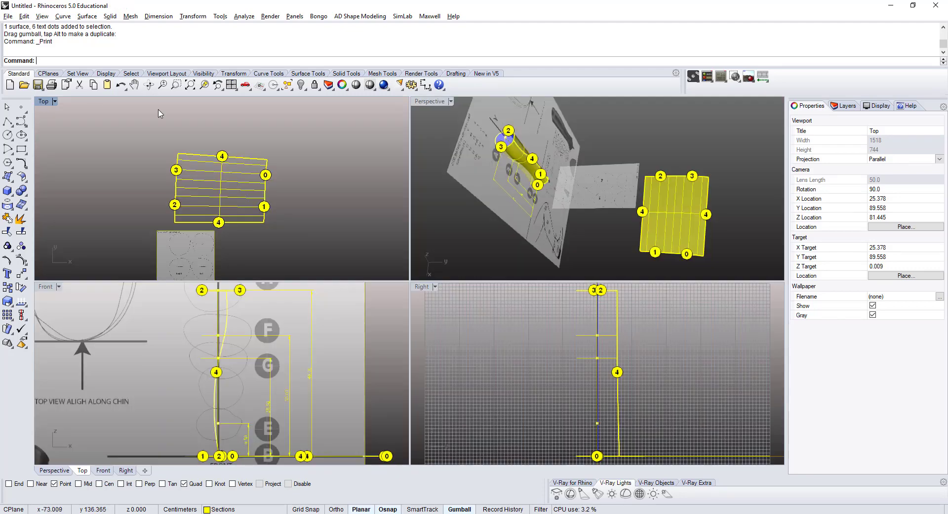
double_click(416, 102)
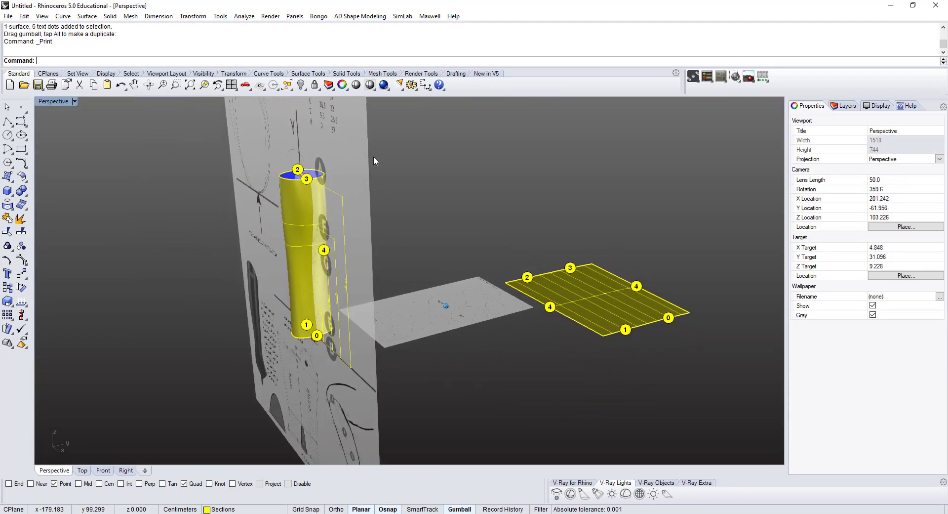